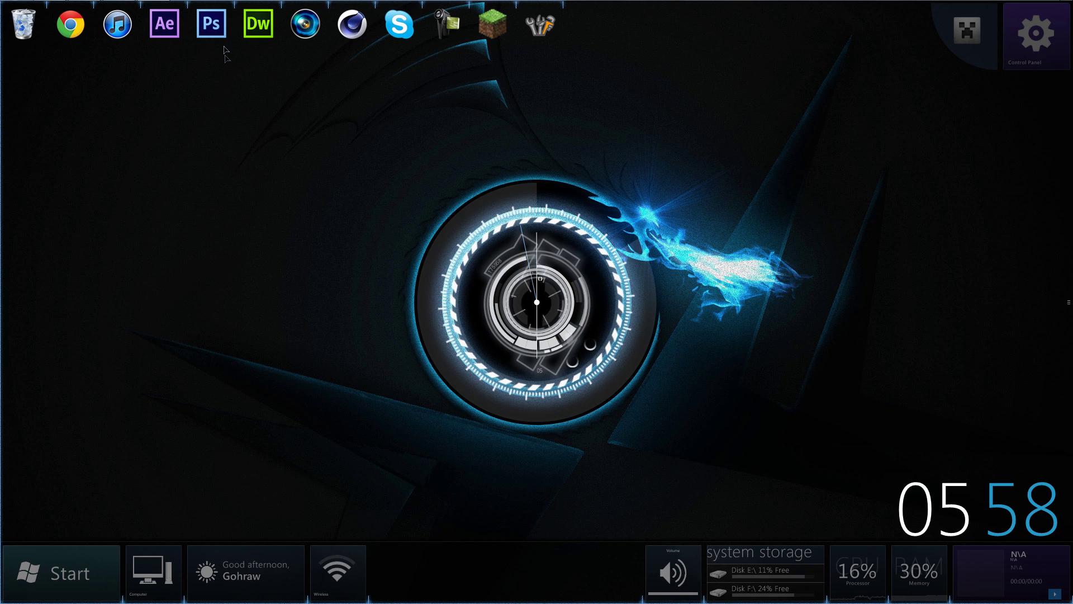
Step: Switch to Photoshop, view the In-Photo 2.psd energy ball composite in full screen, and fit the whole image in the window
left_click(211, 24)
key("f")
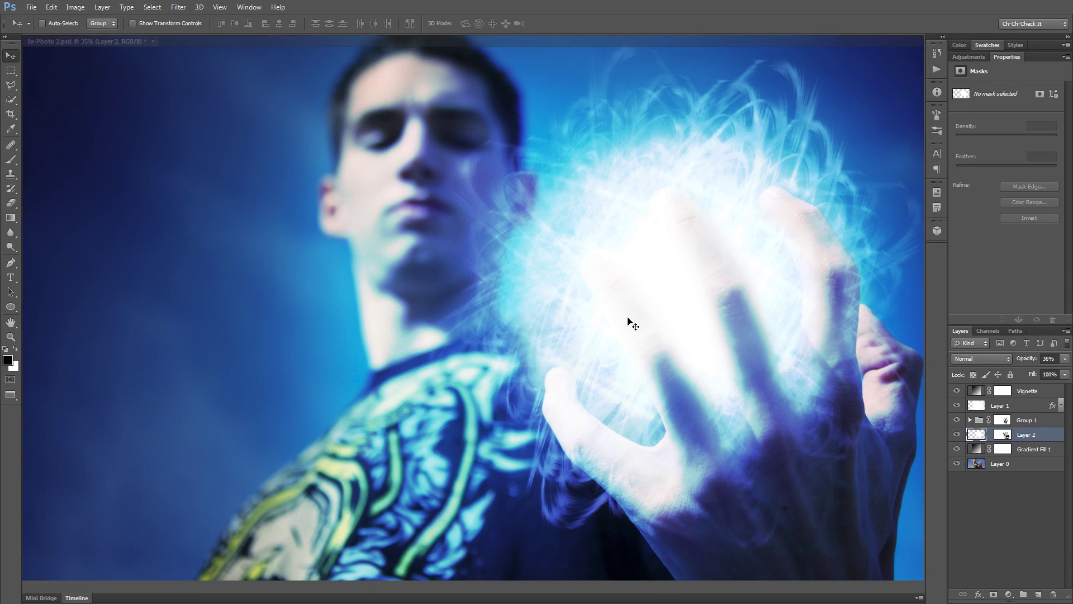
key("f")
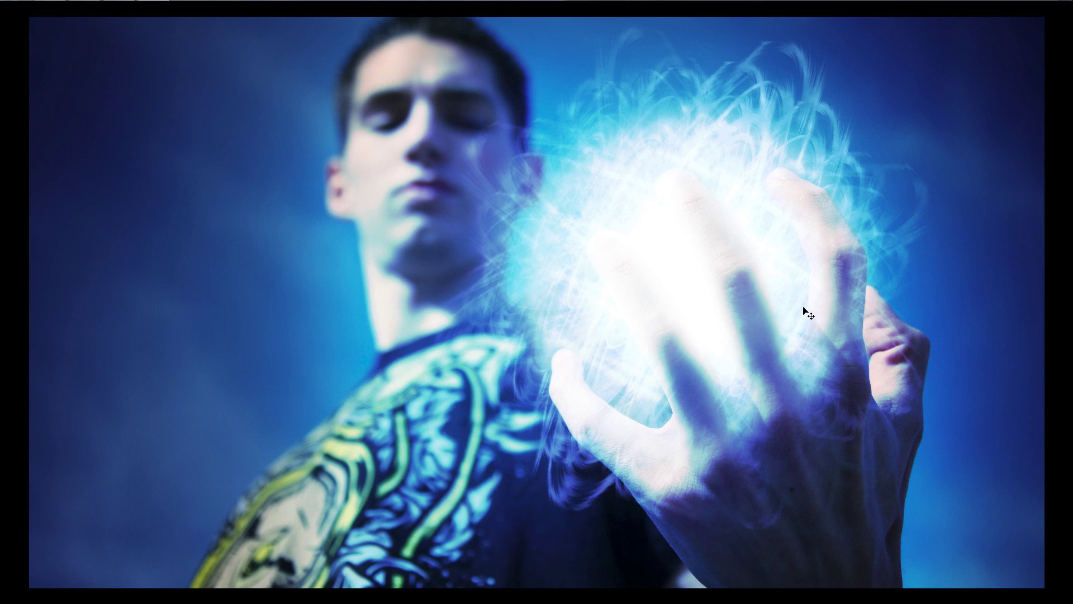
key("f")
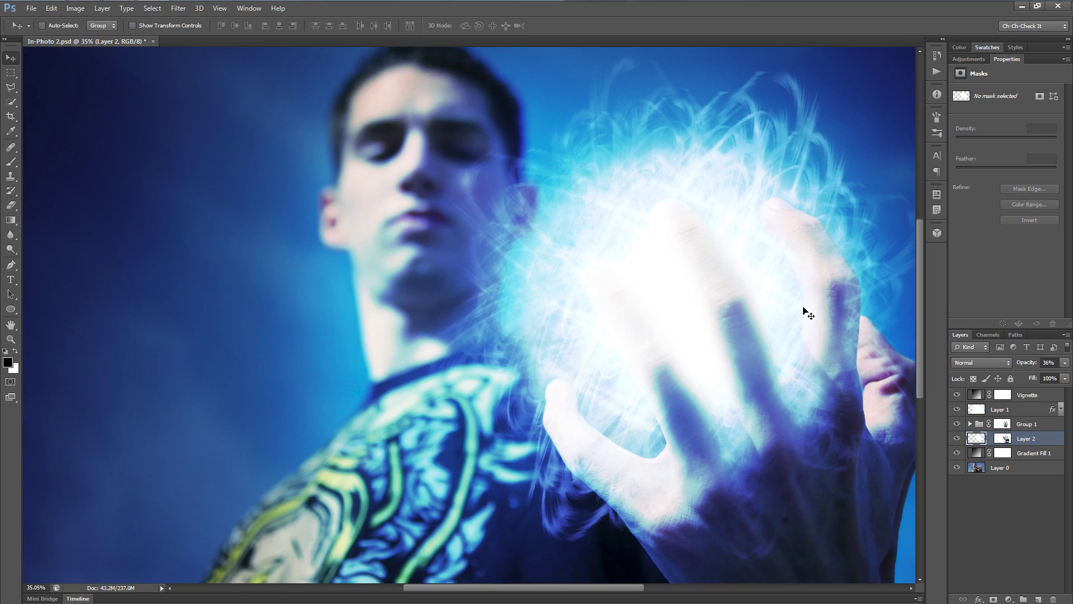
key("ctrl+0")
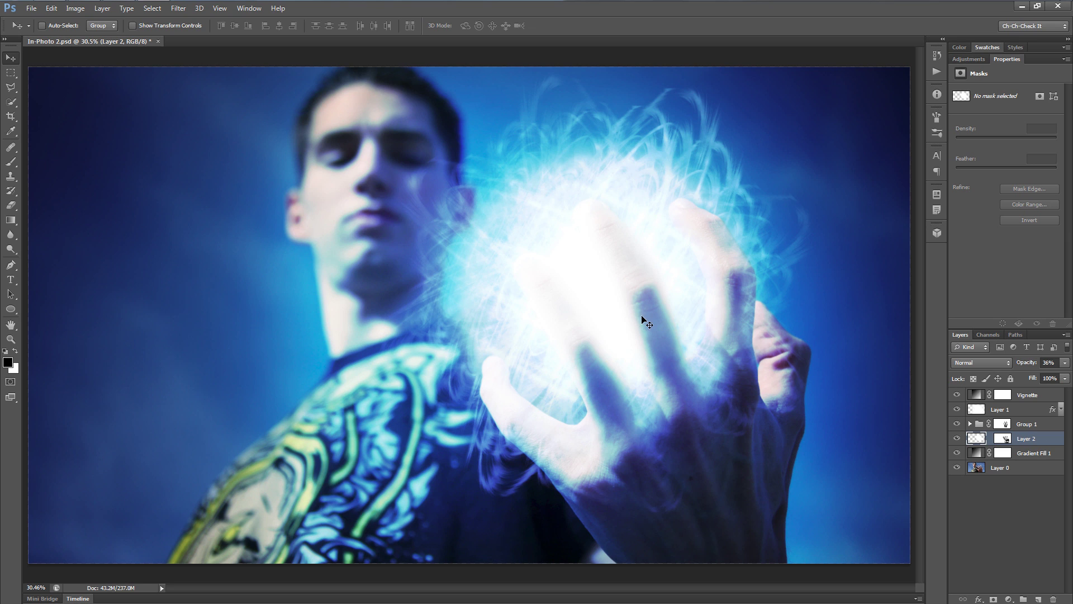
Step: Create a new 1500 × 1500 pixel document named Rasengan at 72 pixels/inch in RGB Color with a white background
left_click(31, 8)
left_click(43, 19)
type("Rasengan")
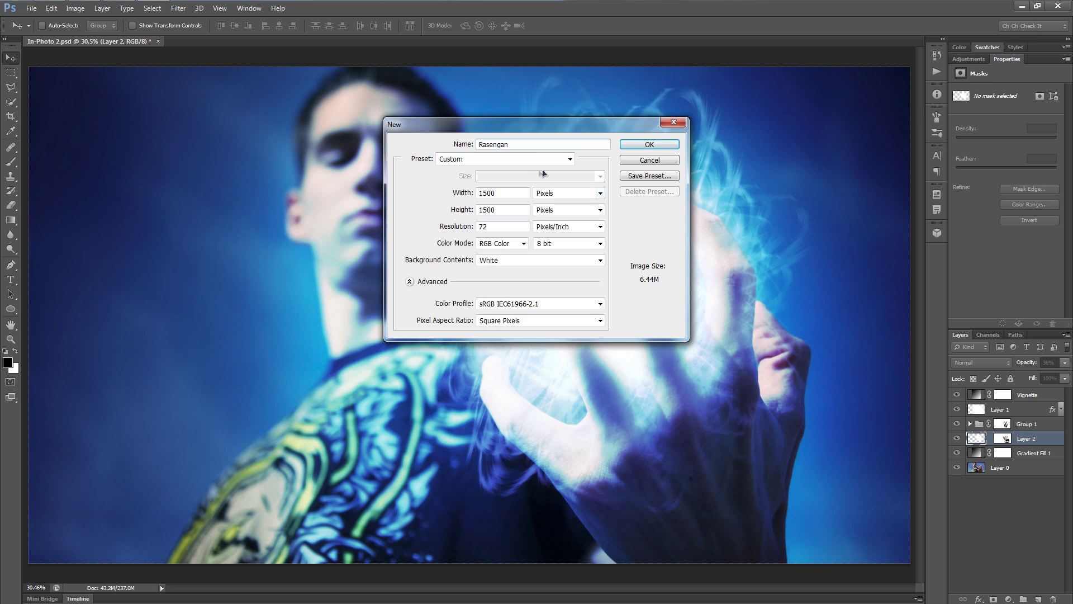
left_click_drag(516, 194, 466, 194)
double_click(510, 211)
left_click(510, 210)
double_click(508, 191)
left_click(512, 211)
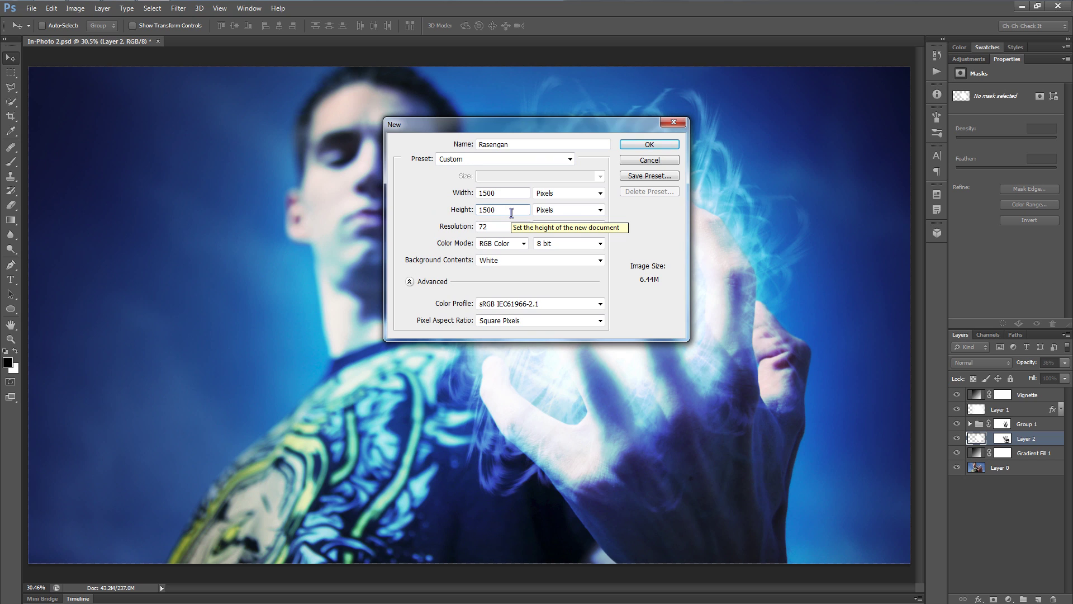
double_click(507, 226)
left_click(507, 226)
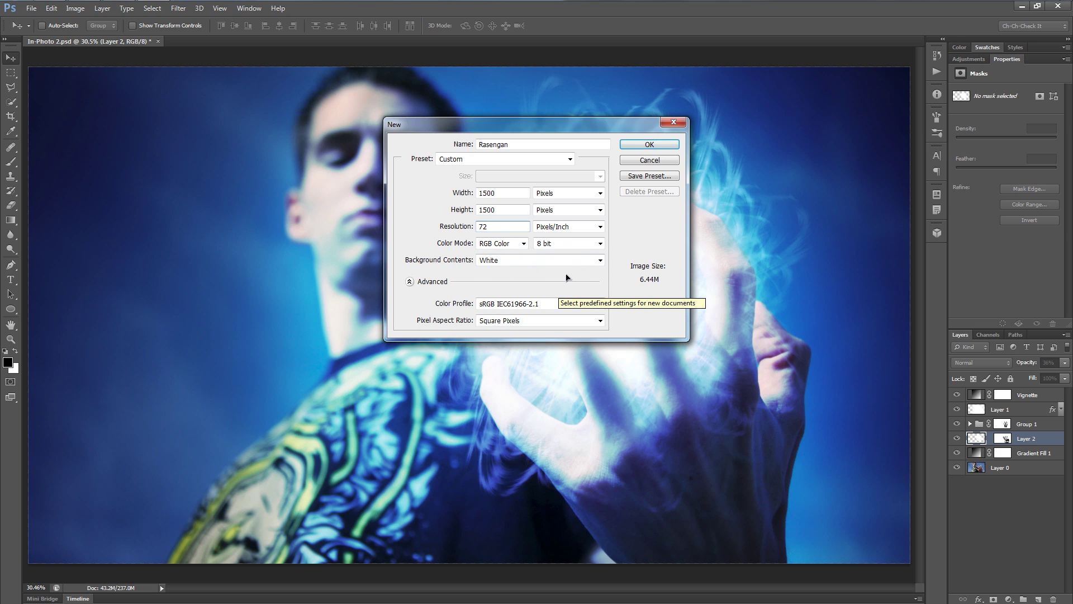
left_click(664, 147)
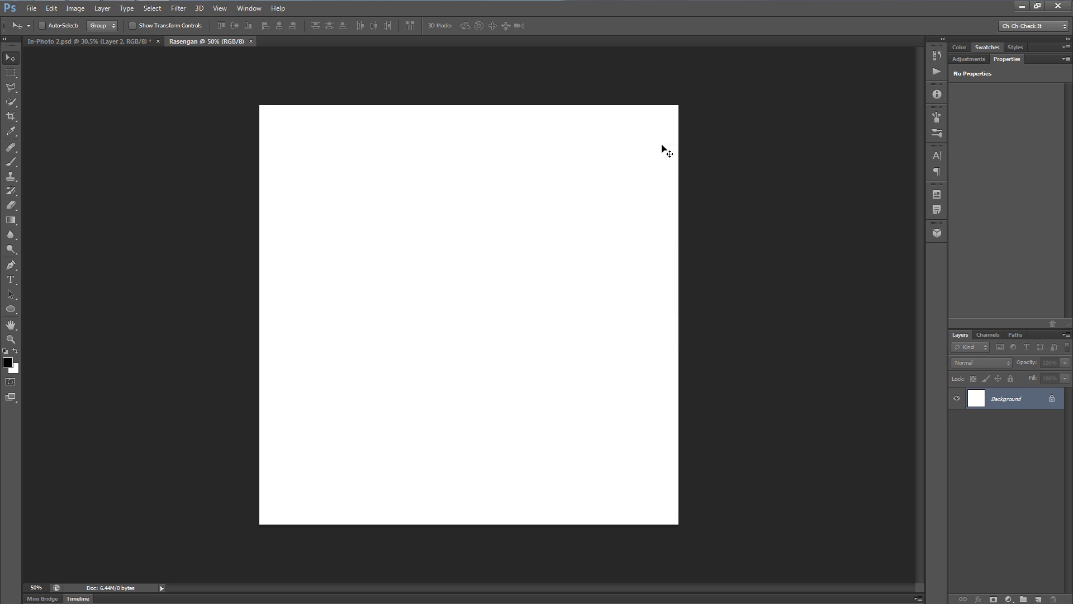
Step: Fill the background with black and convert it to a regular layer named BG
key("ctrl+0")
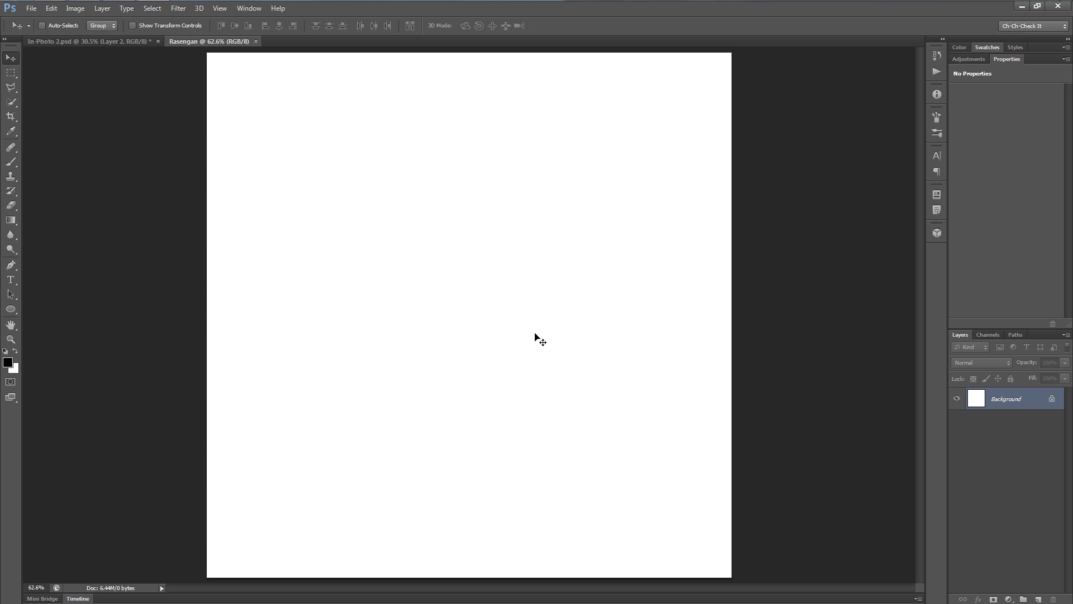
key("alt+BackSpace")
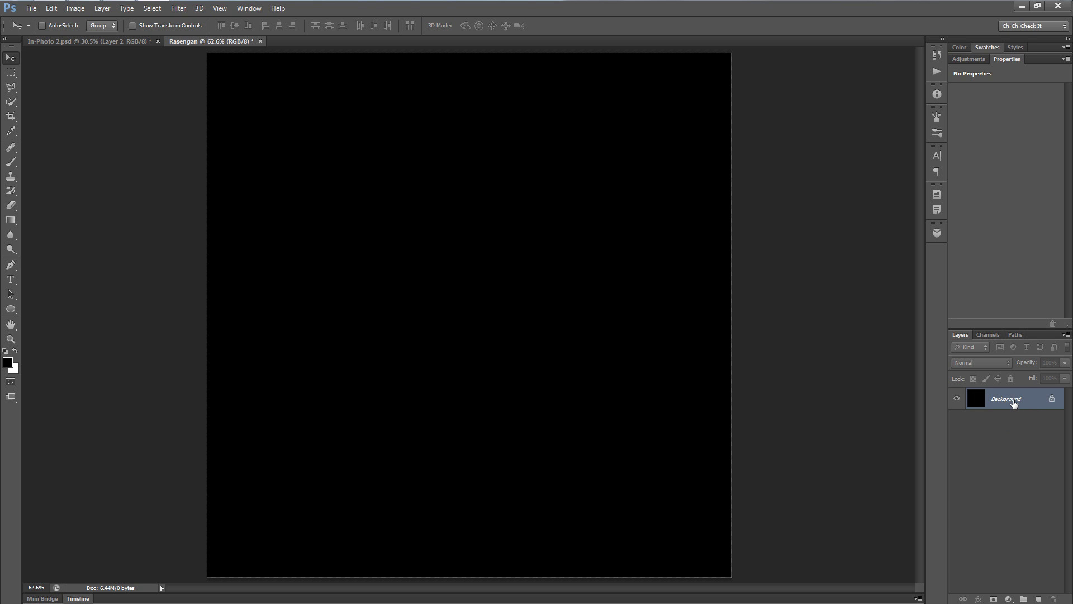
double_click(1014, 403)
type("BG")
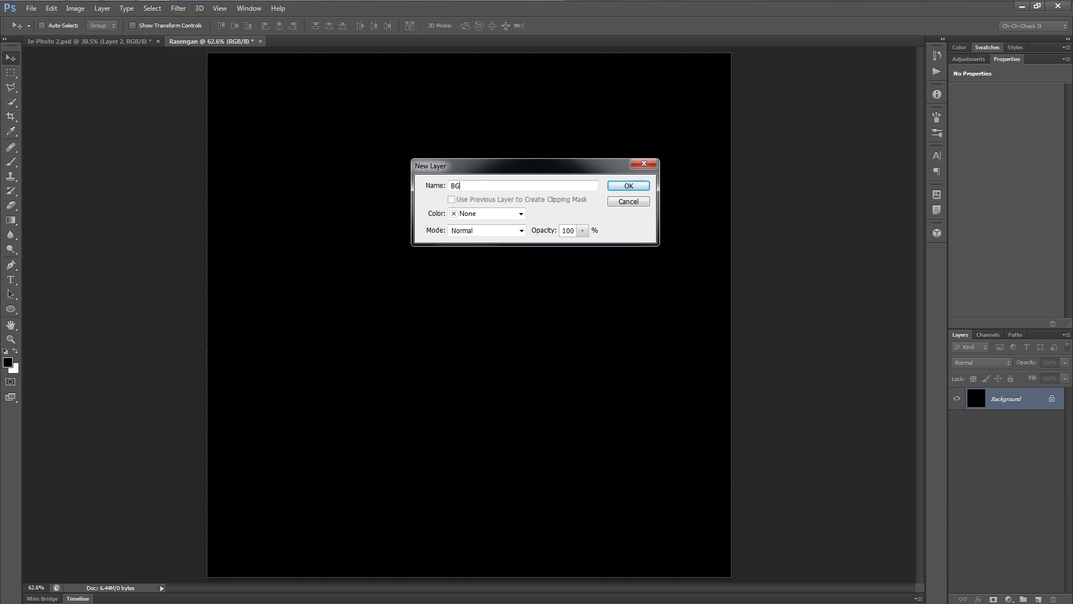
key("Return")
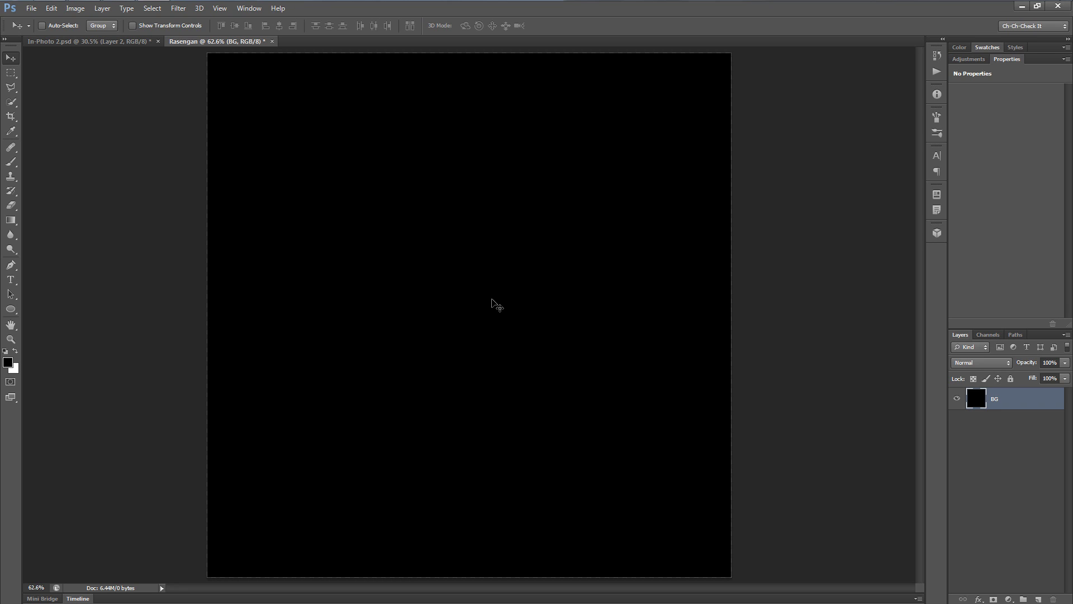
Step: Place a vertical and a horizontal guide through the canvas centre using the rulers, and hide the rulers
key("ctrl+r")
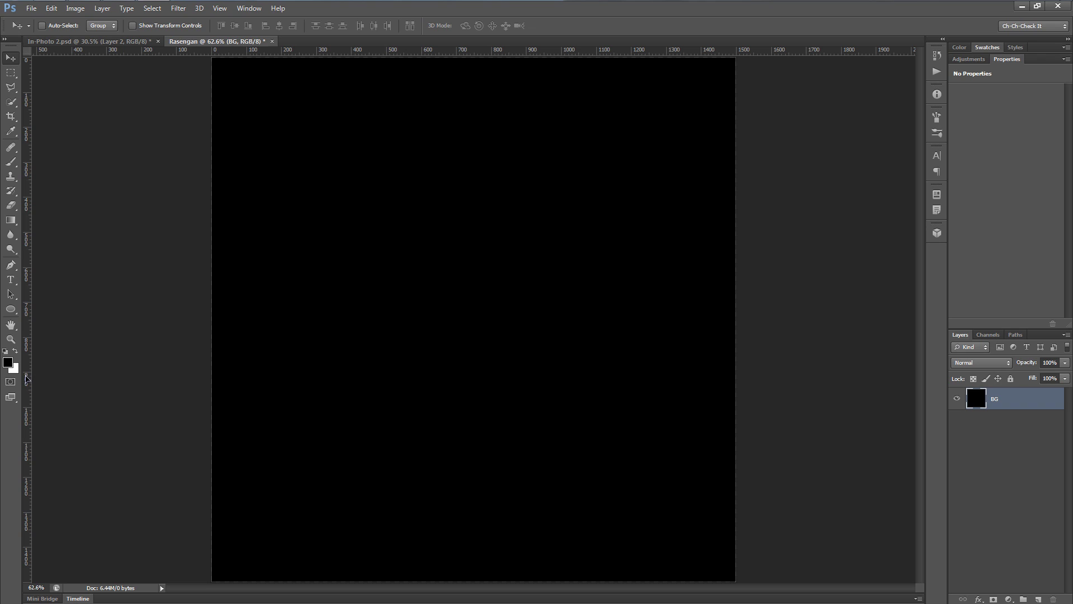
left_click_drag(27, 378, 474, 397)
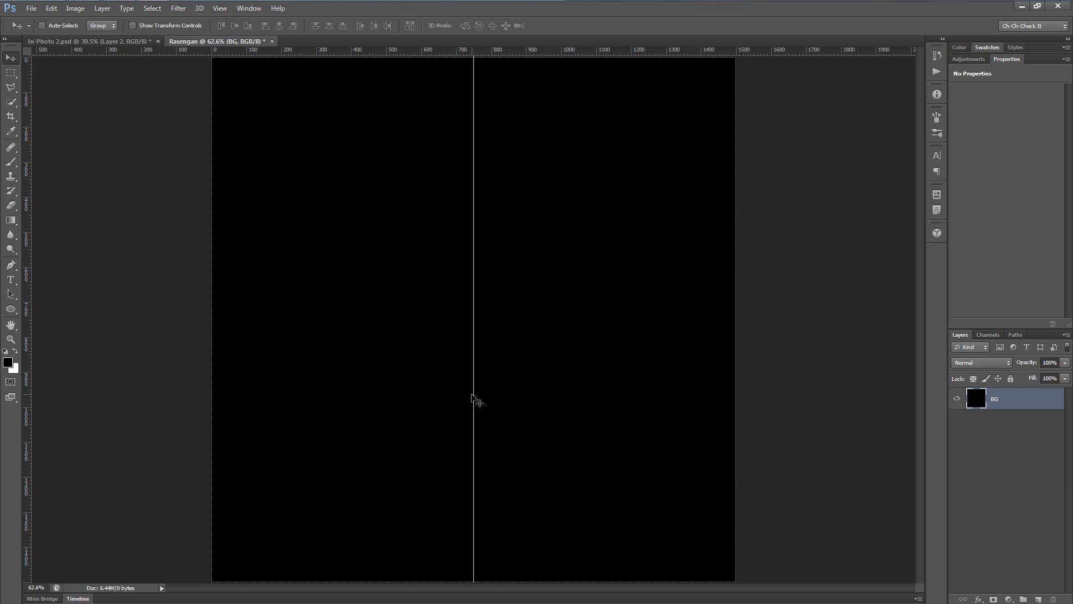
left_click_drag(583, 50, 583, 321)
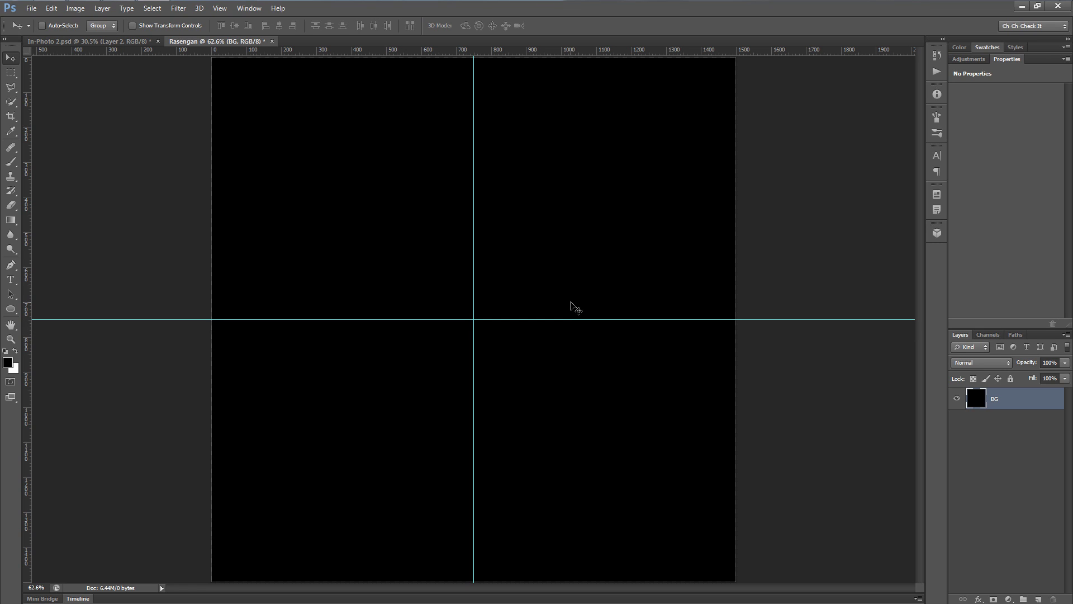
key("ctrl+r")
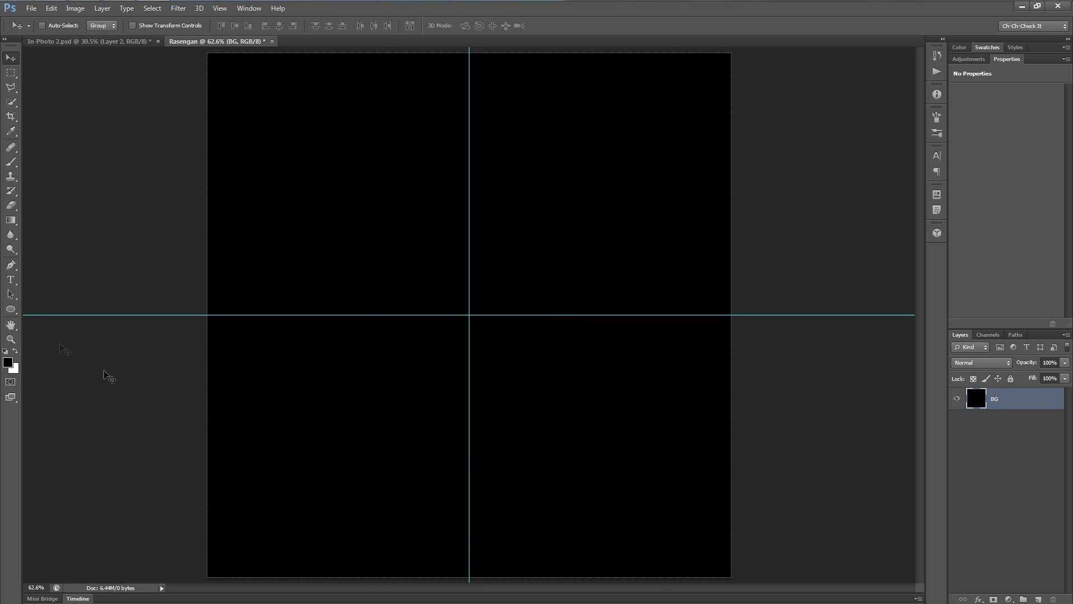
Step: Draw a dark grey circle about 1008 px in diameter from the canvas centre with the Ellipse tool, and hide the guides
left_click(10, 310)
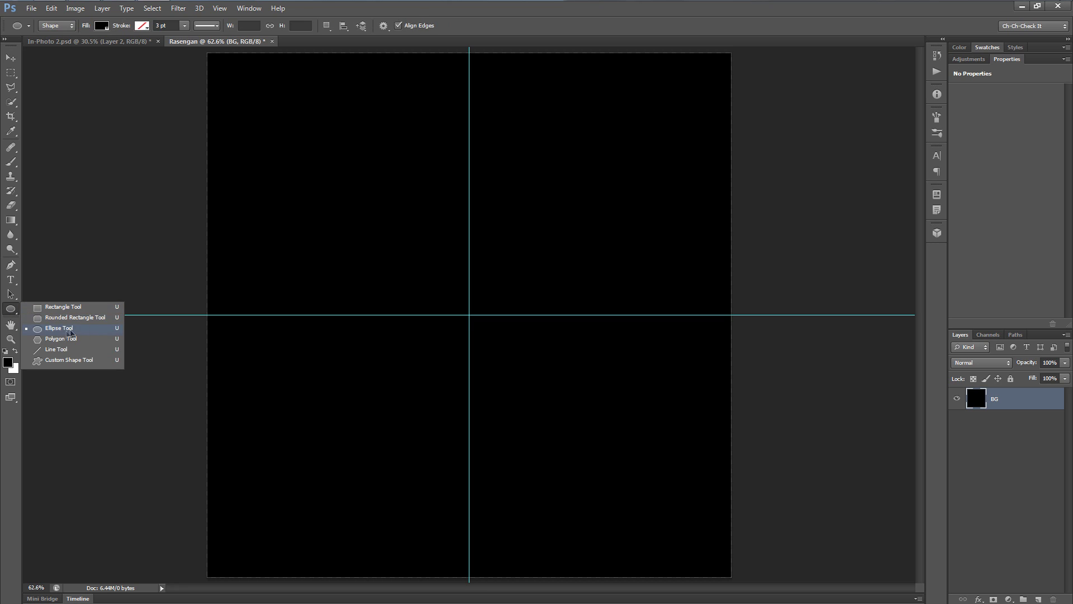
left_click(100, 329)
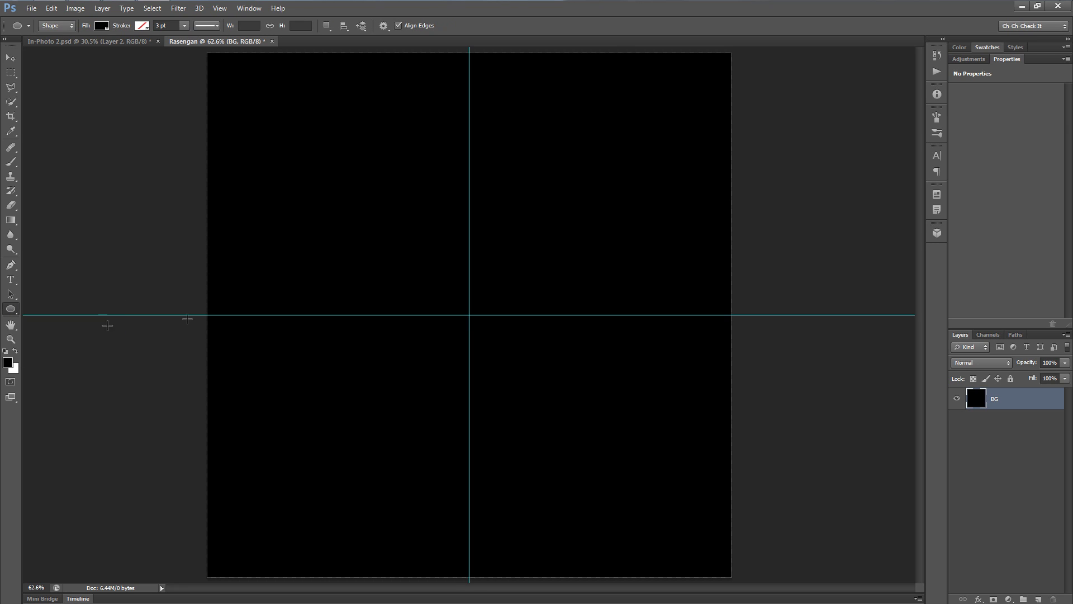
left_click(102, 25)
left_click(142, 97)
left_click(102, 25)
left_click_drag(469, 315, 654, 492)
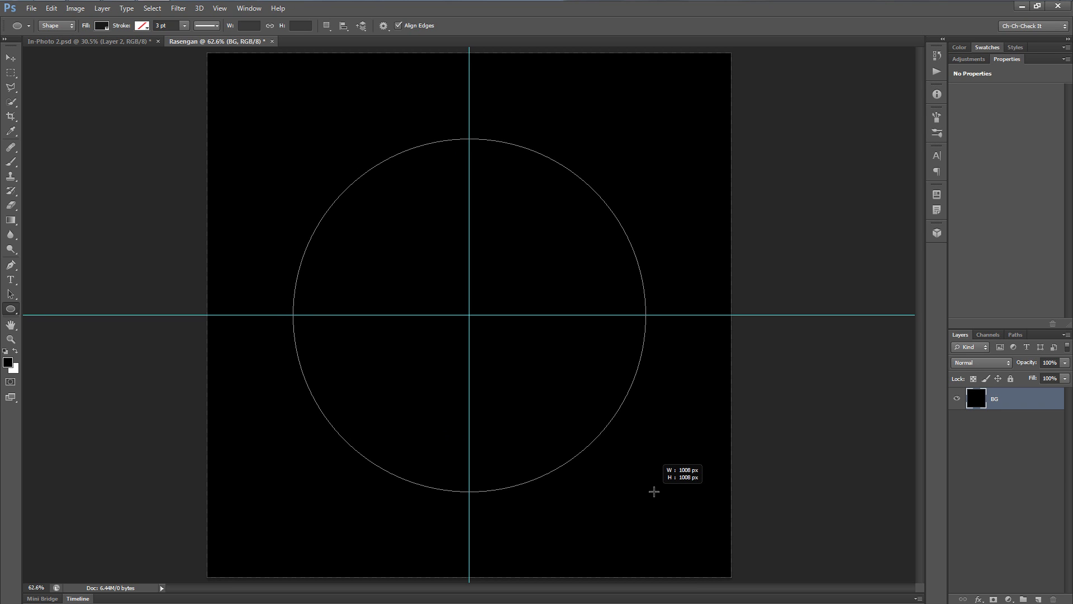
left_click_drag(654, 491, 654, 491)
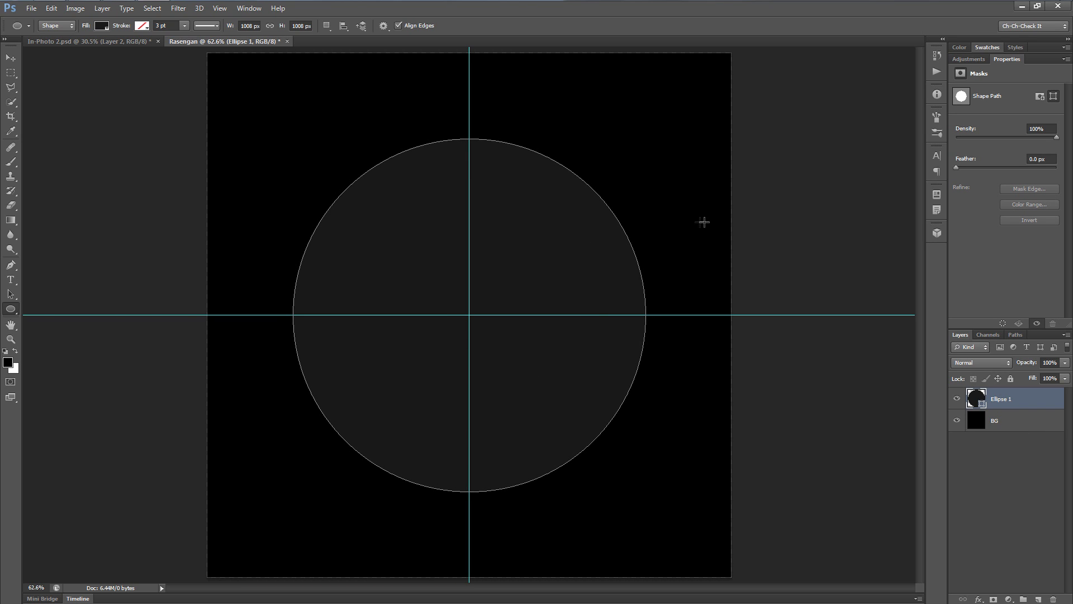
key("ctrl+semicolon")
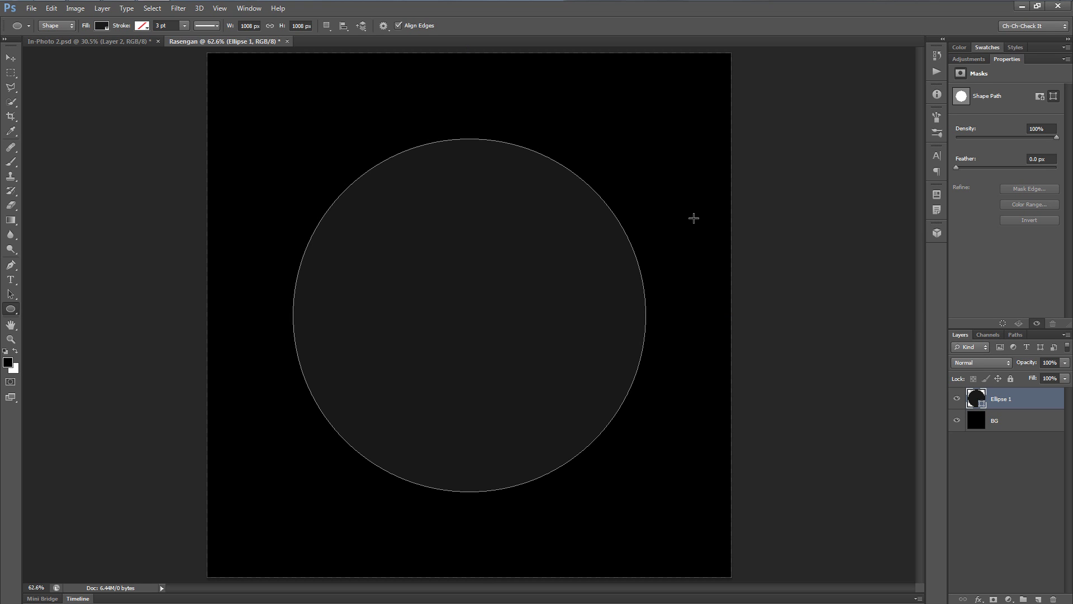
Step: Add a new layer above the circle and ready the soft round 80 px brush with white as the foreground colour
left_click(1015, 421)
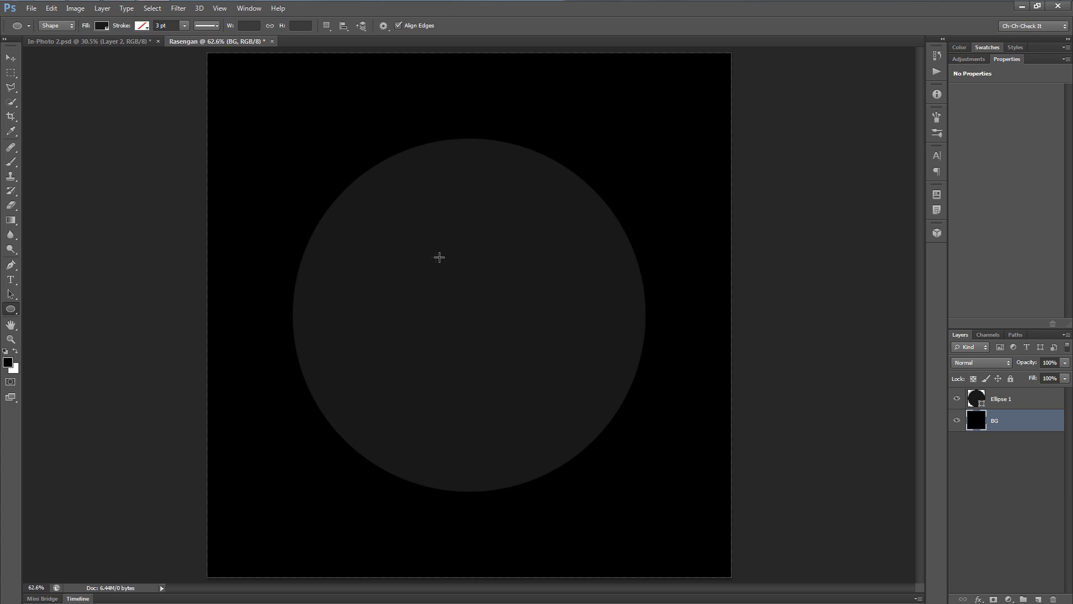
left_click(1021, 408)
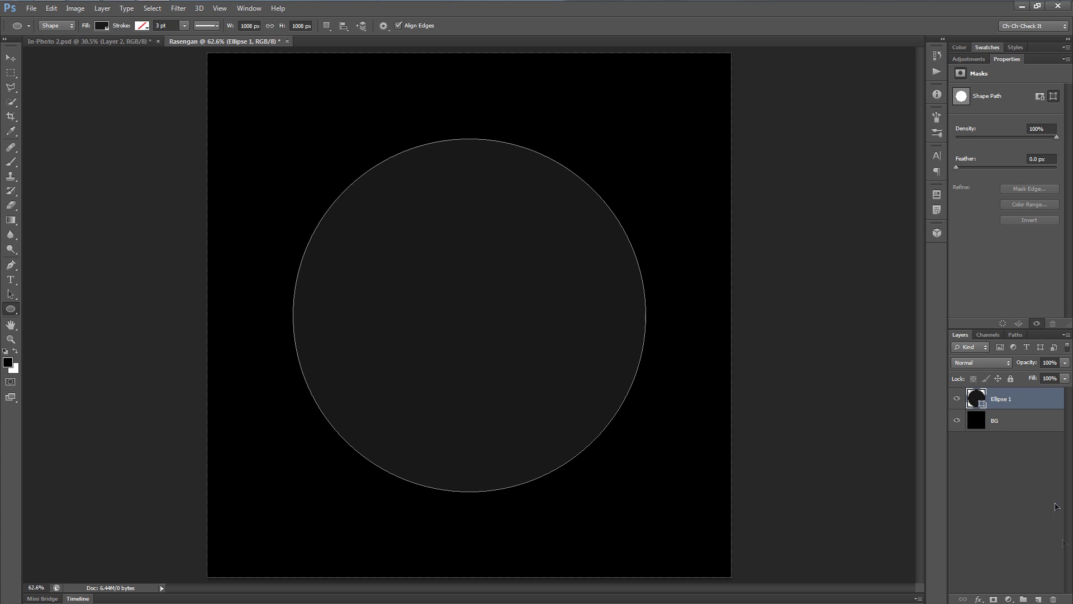
left_click(1038, 598)
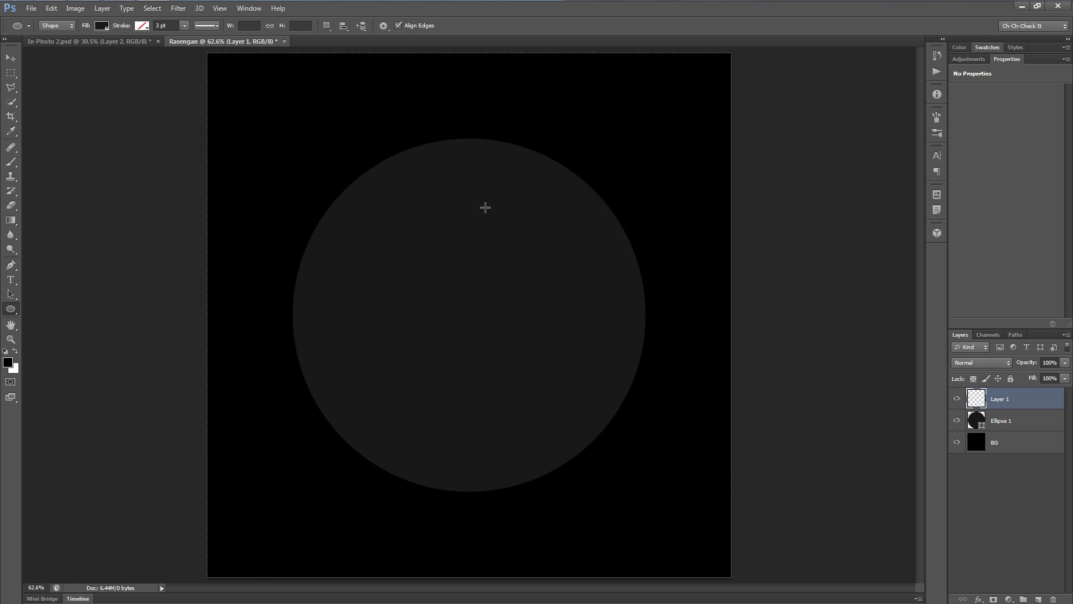
key("b")
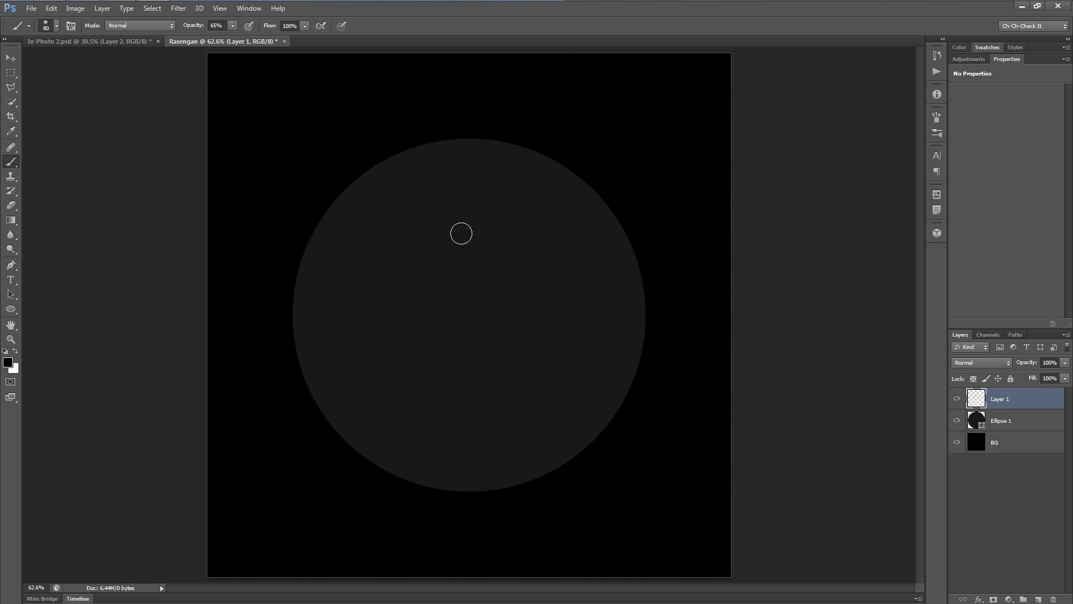
key("x")
right_click(452, 178)
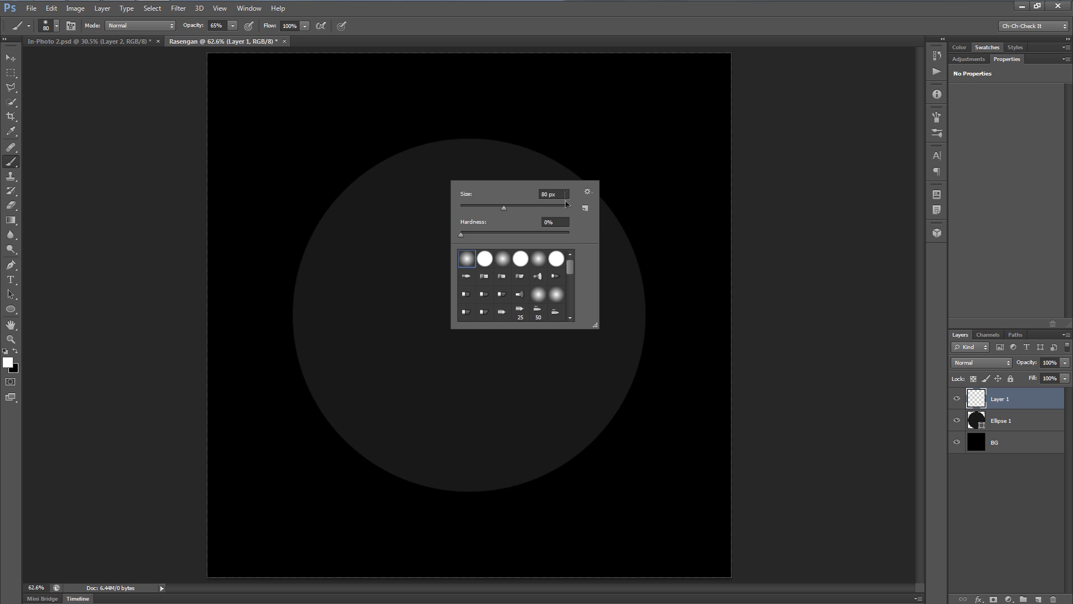
key("Return")
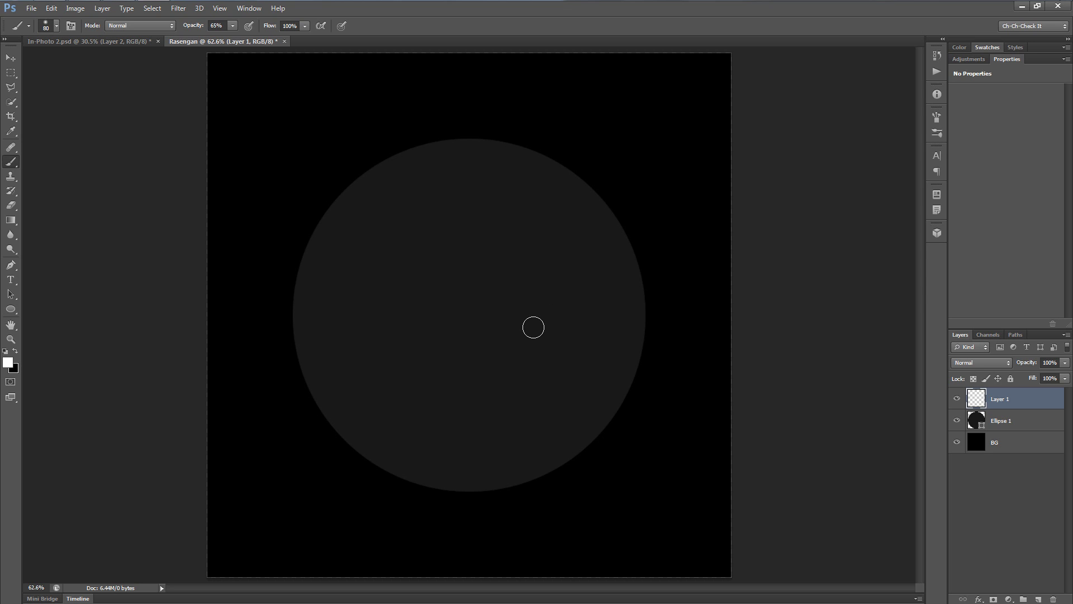
Step: Enable the brush's Shape Dynamics with 100% size, angle and roundness jitter and 13% minimum roundness, and set its spacing to 20%
key("F5")
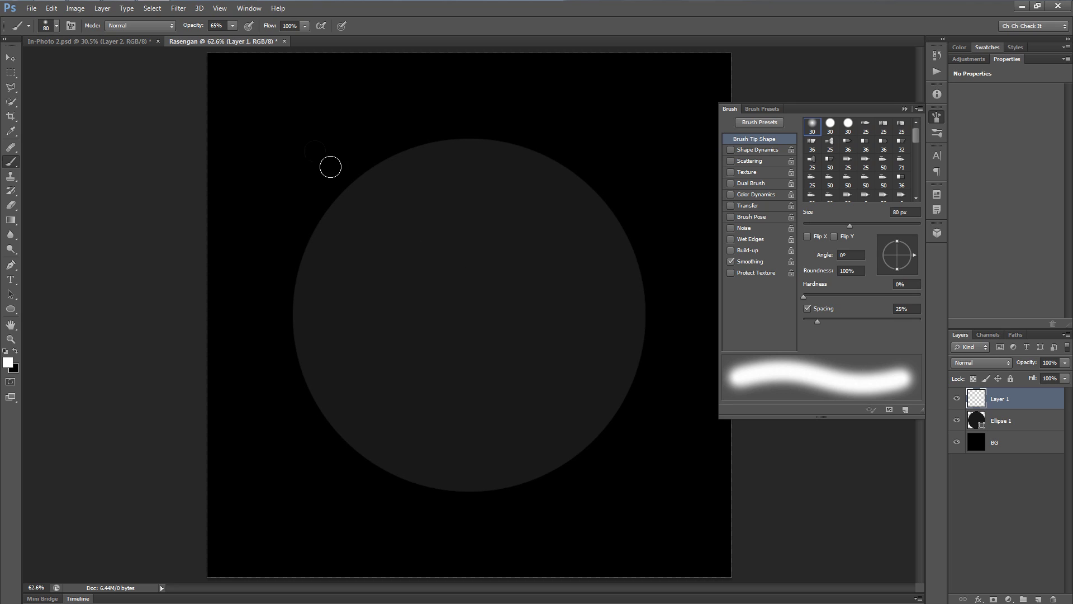
left_click(256, 11)
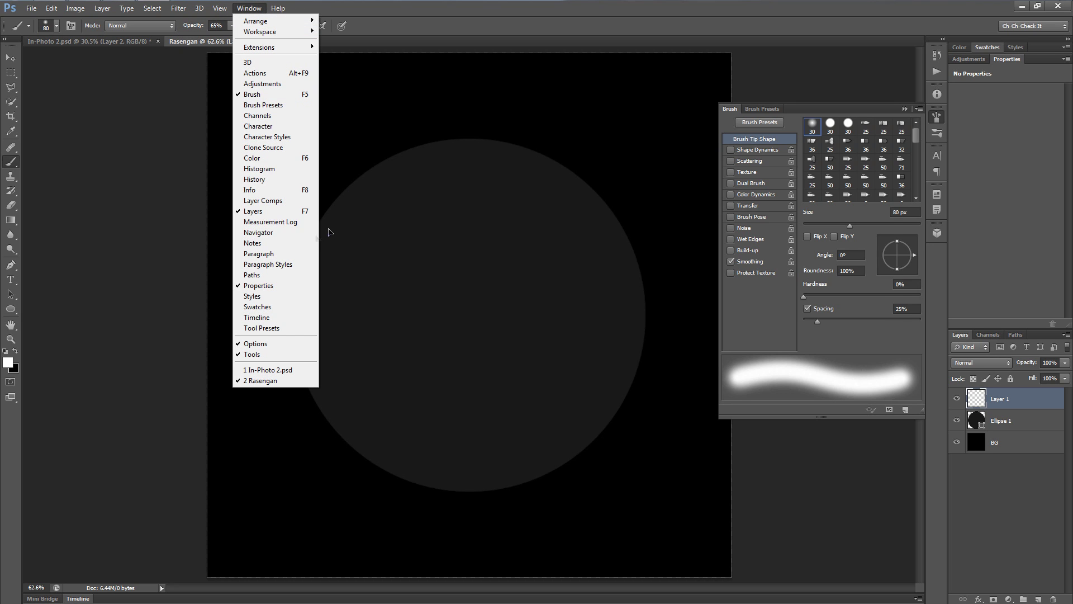
left_click(261, 11)
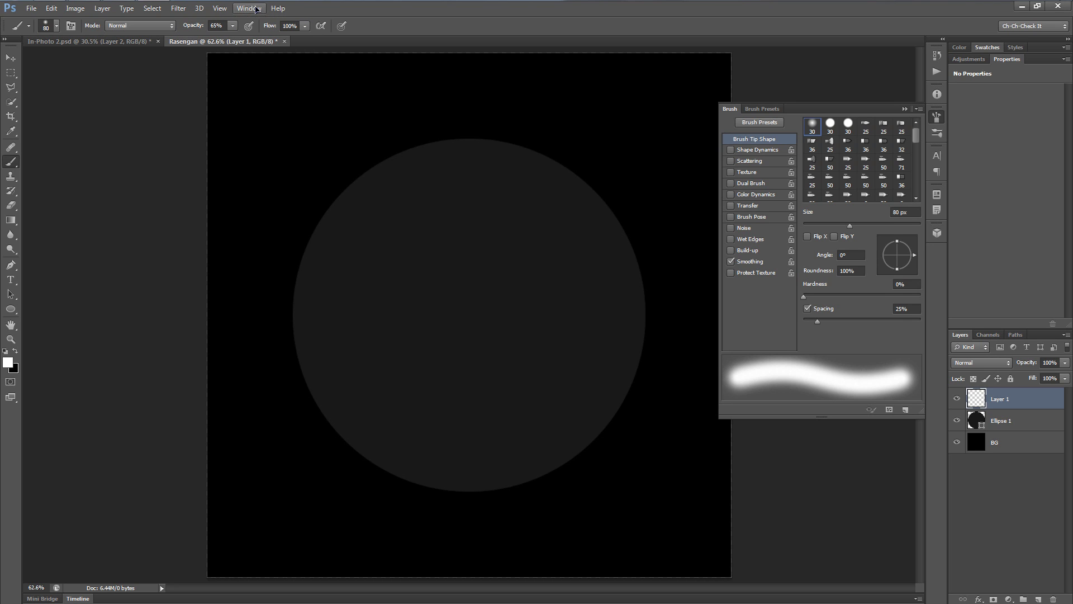
left_click(758, 151)
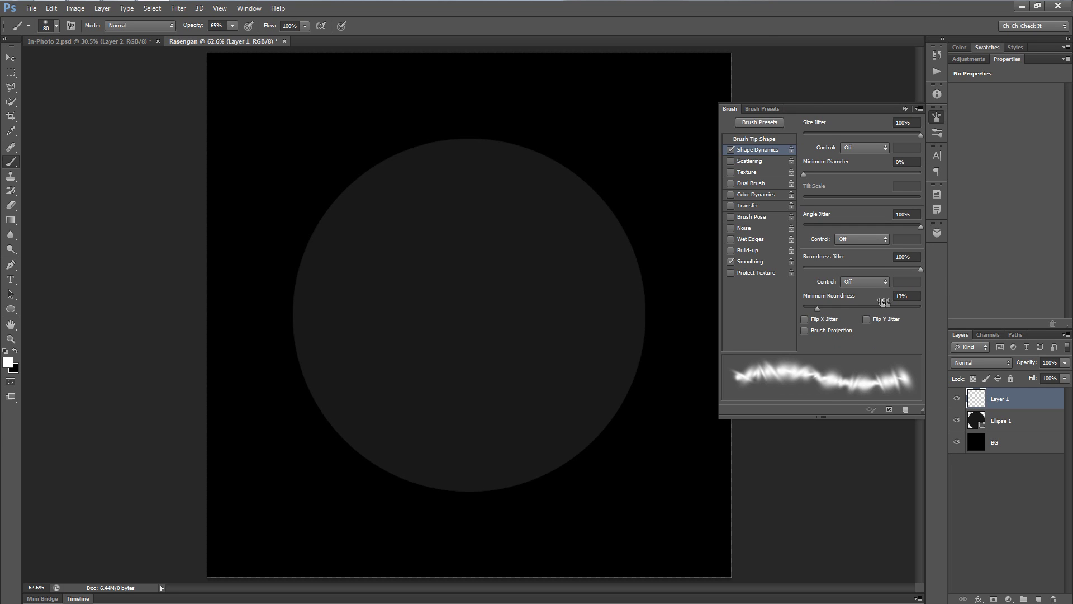
left_click_drag(845, 297, 824, 297)
left_click(755, 140)
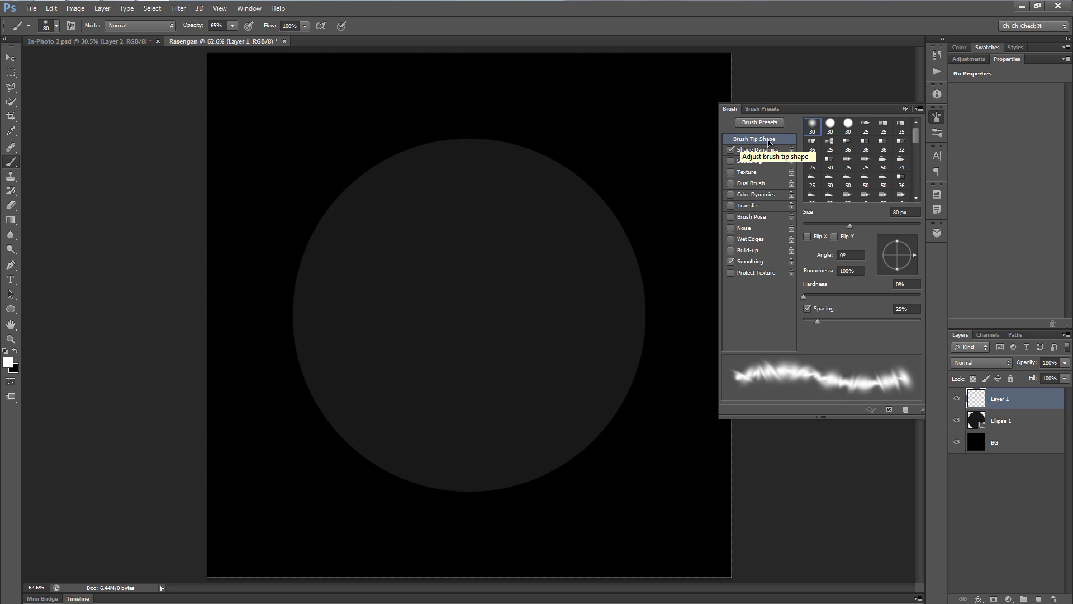
mouse_move(817, 326)
left_mouse_down()
mouse_move(834, 323)
mouse_move(816, 320)
left_mouse_up()
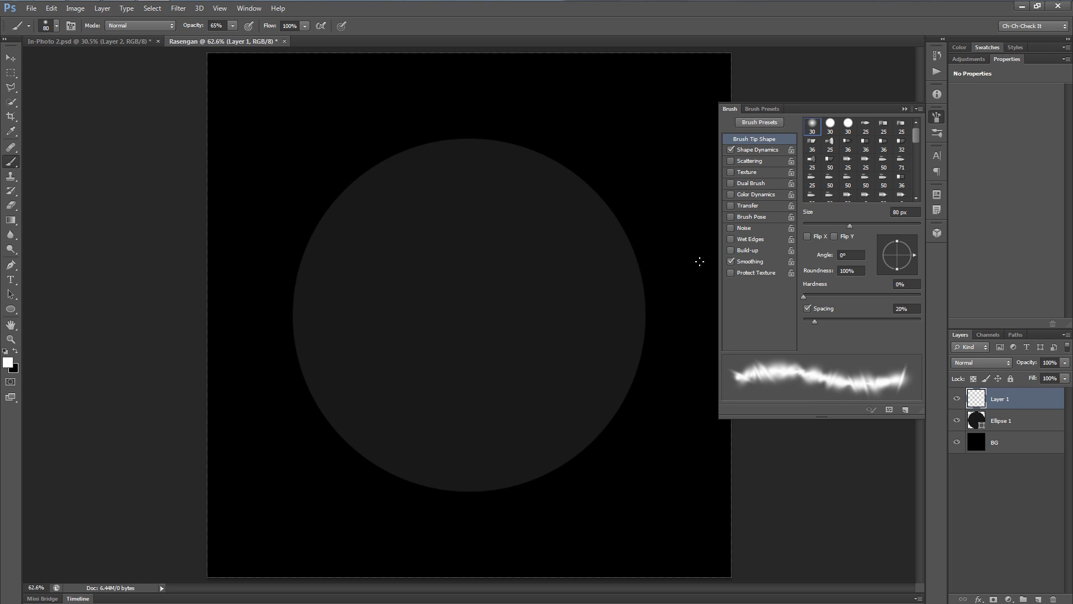
left_click(939, 118)
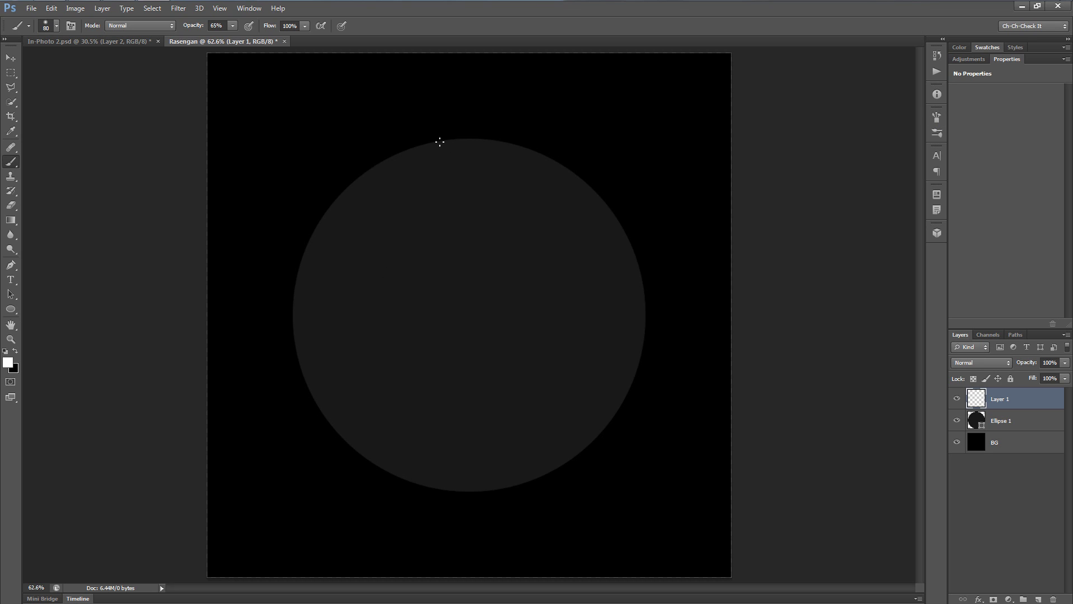
Step: Set the brush opacity to 100% and paint a full white ring along the edge of the grey circle
mouse_move(464, 136)
left_mouse_down()
mouse_move(518, 146)
mouse_move(592, 190)
mouse_move(657, 312)
left_mouse_up()
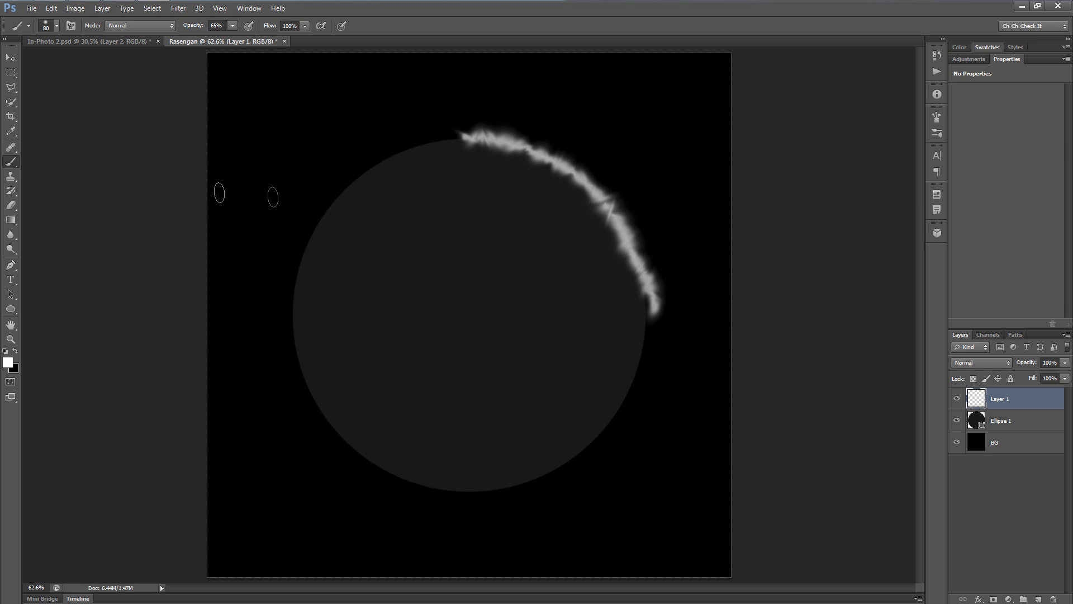
key("ctrl+z")
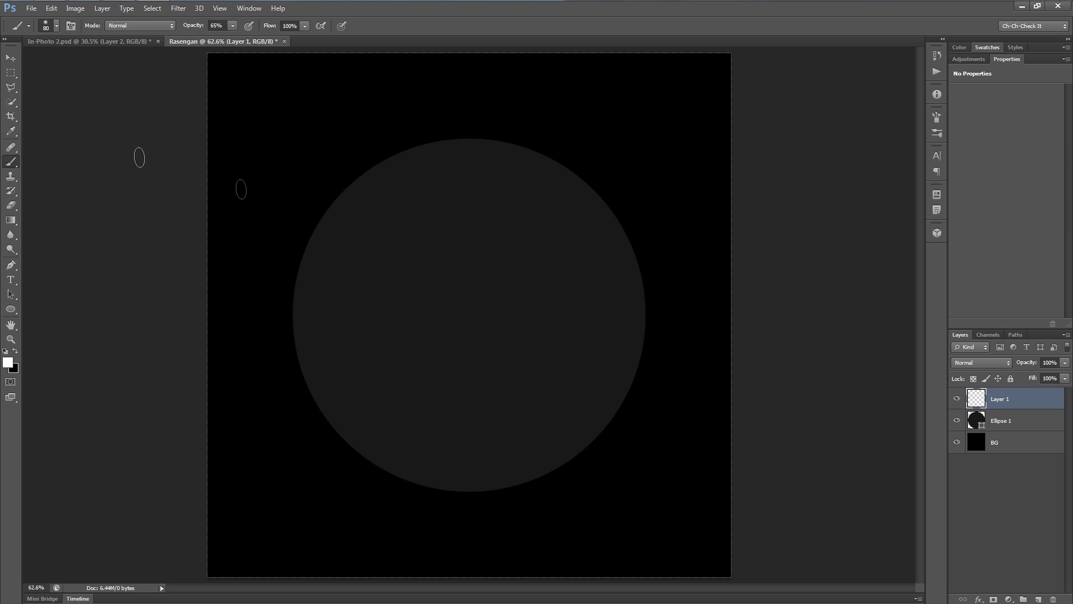
left_click_drag(190, 30, 342, 26)
mouse_move(464, 136)
left_mouse_down()
mouse_move(529, 151)
mouse_move(607, 196)
mouse_move(649, 271)
mouse_move(648, 357)
mouse_move(637, 410)
mouse_move(561, 465)
mouse_move(464, 492)
mouse_move(352, 448)
mouse_move(292, 345)
mouse_move(310, 232)
mouse_move(388, 158)
mouse_move(462, 135)
left_mouse_up()
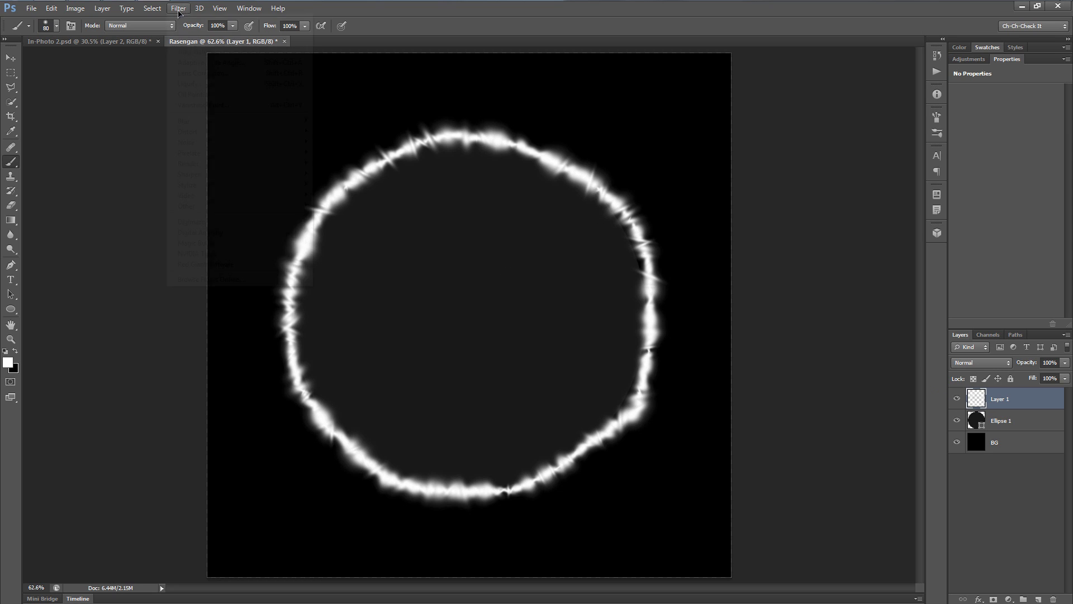
Step: Apply the Twirl distort filter to the painted ring with an angle of 999°
left_click(178, 8)
mouse_move(192, 132)
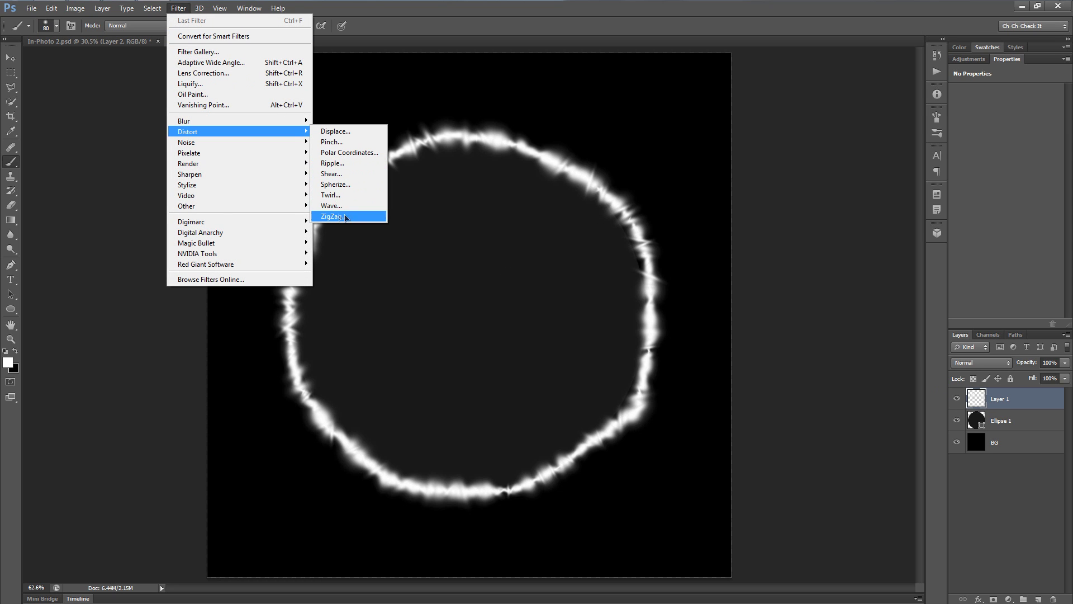
left_click(343, 196)
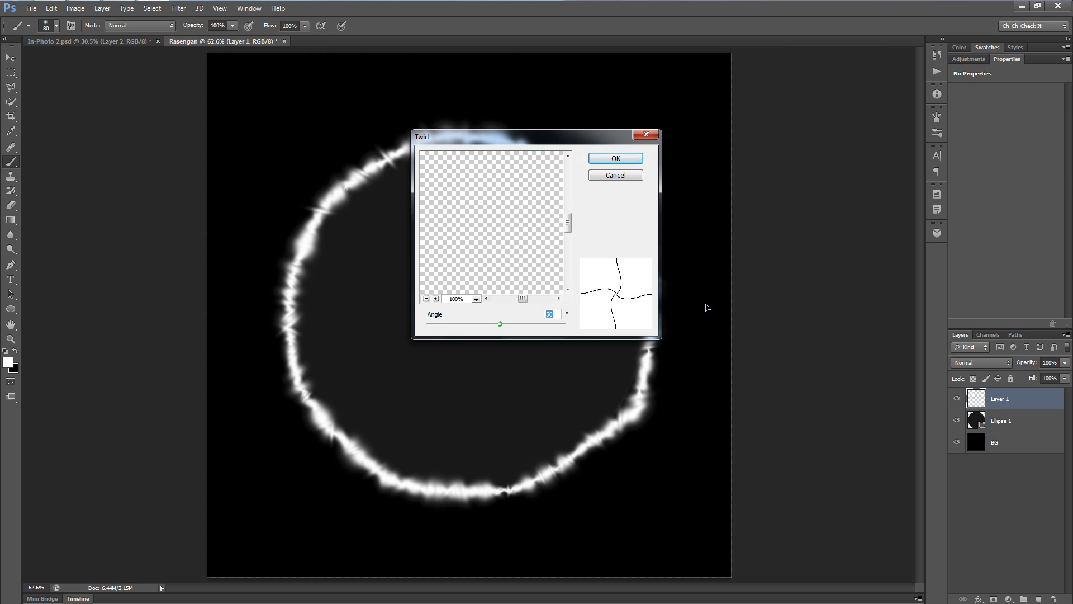
left_click_drag(501, 327, 570, 328)
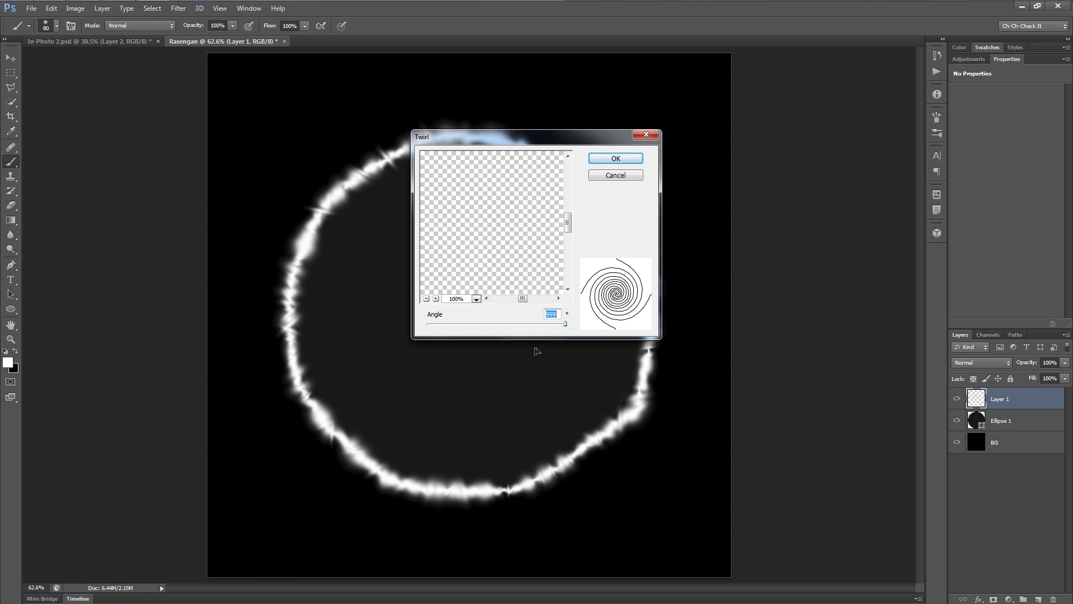
left_click(615, 159)
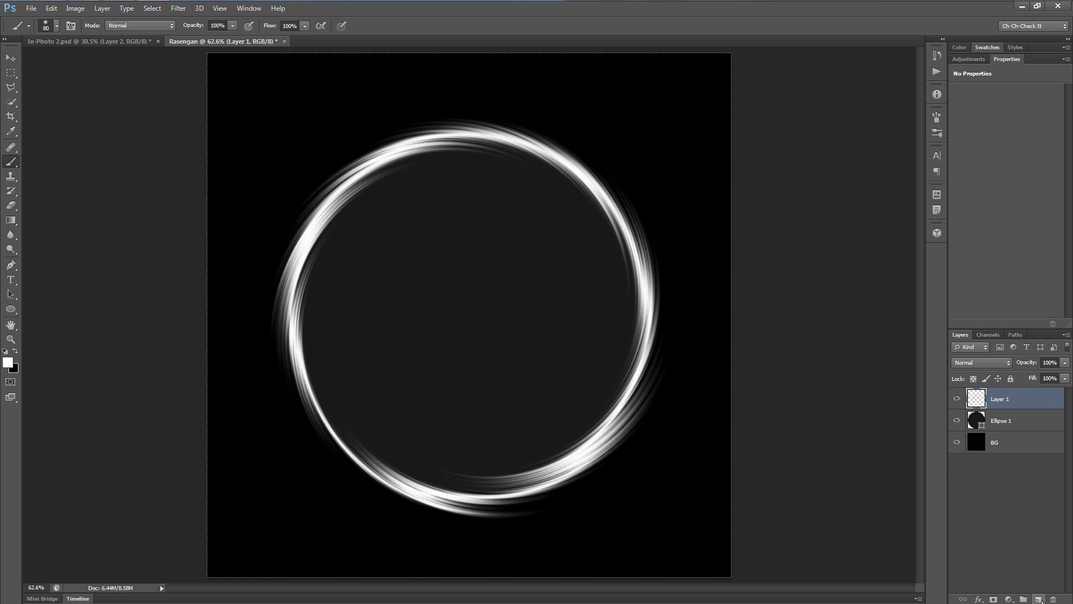
Step: On a new layer, paint a smaller ring inside the first one and reapply the Twirl filter
left_click(1038, 598)
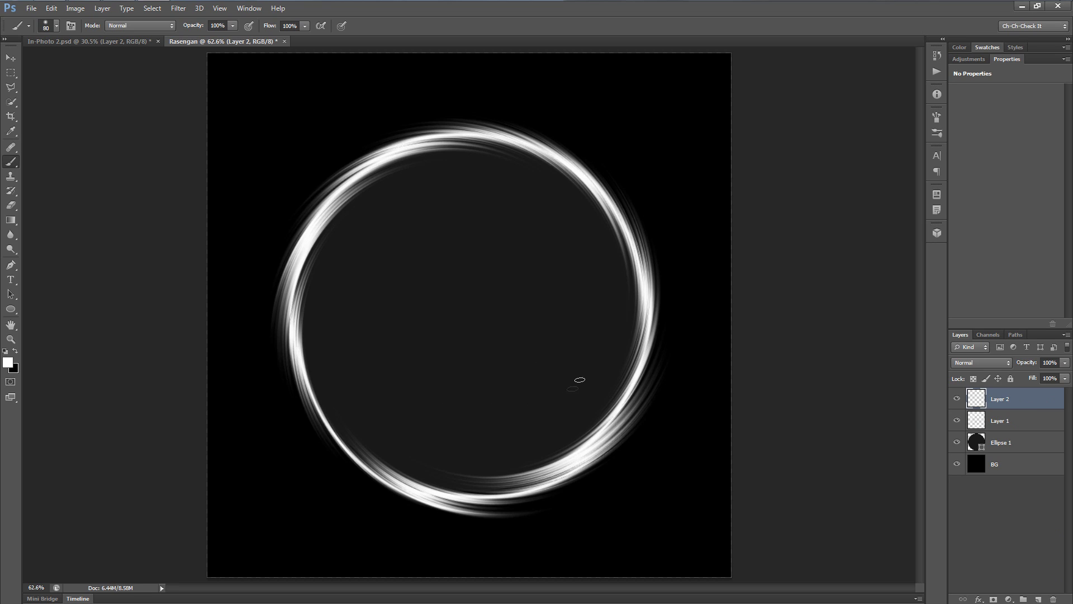
mouse_move(589, 361)
left_mouse_down()
mouse_move(464, 451)
mouse_move(344, 405)
mouse_move(335, 309)
mouse_move(401, 208)
mouse_move(520, 203)
mouse_move(577, 251)
mouse_move(596, 363)
left_mouse_up()
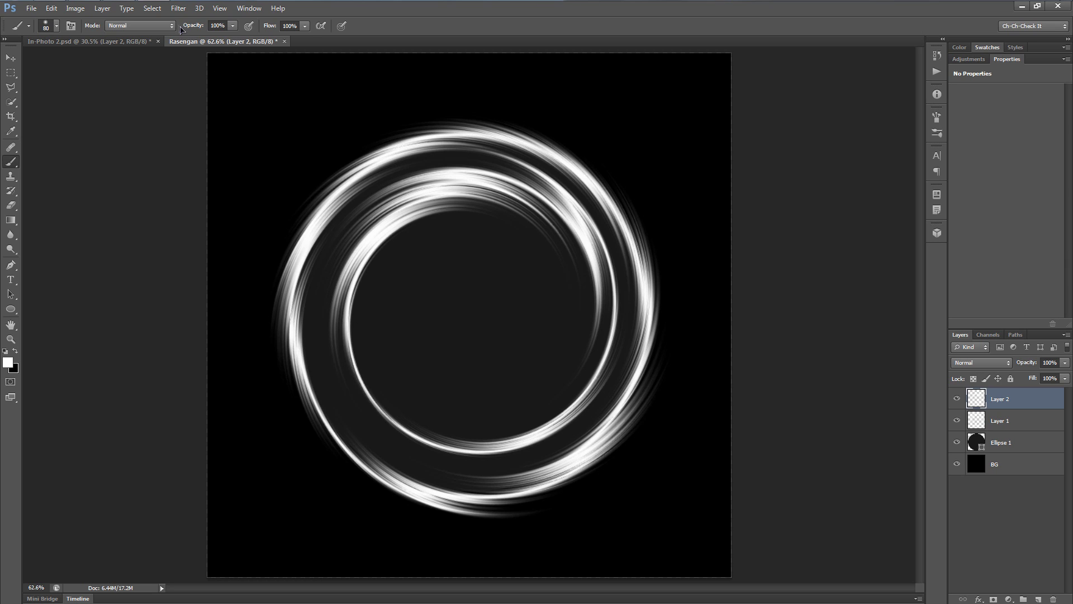
left_click(179, 8)
left_click(174, 22)
Step: On a new layer, paint an arc outside the circle's upper-right edge and reapply the Twirl filter
left_click(1038, 599)
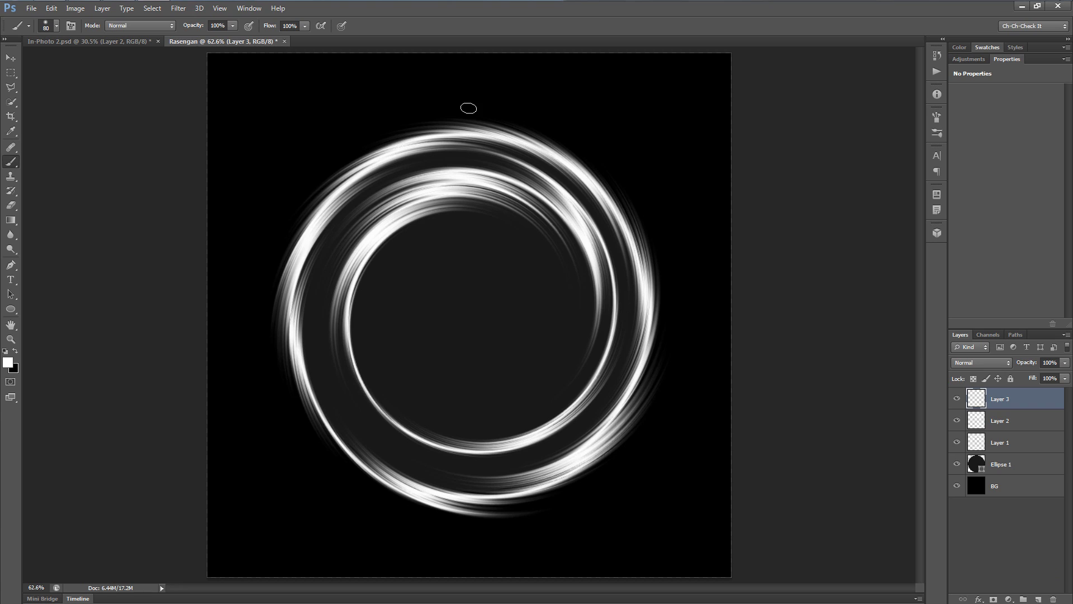
mouse_move(473, 105)
left_mouse_down()
mouse_move(561, 119)
mouse_move(616, 154)
mouse_move(670, 218)
left_mouse_up()
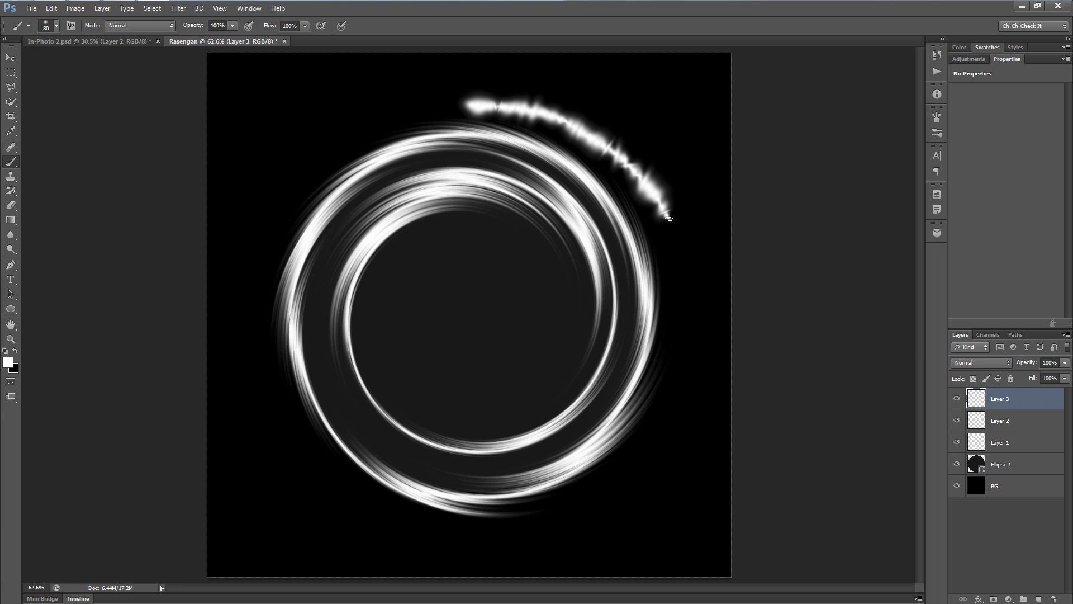
key("ctrl+f")
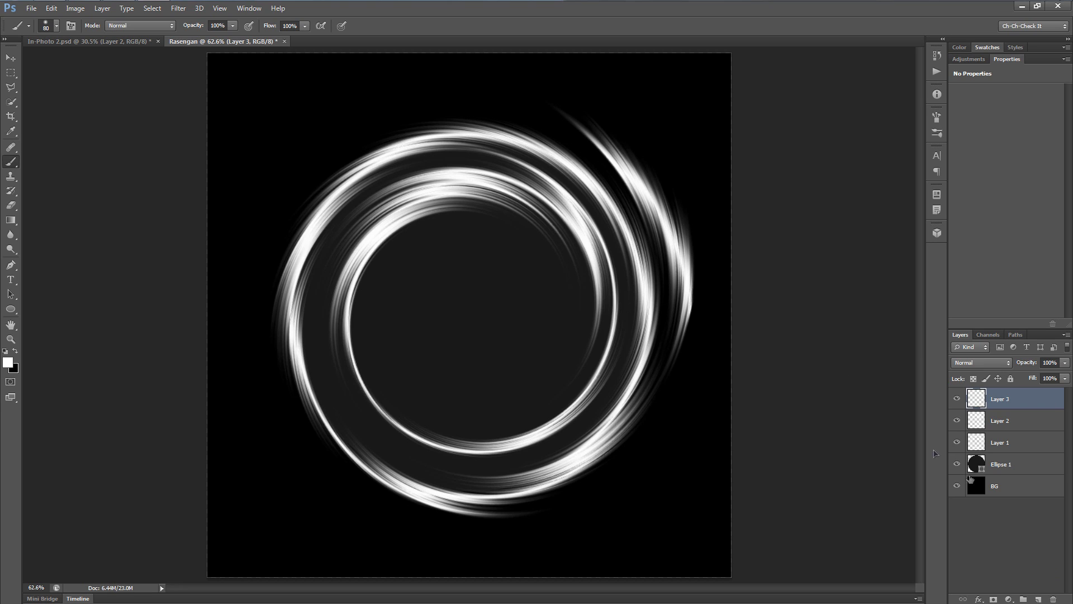
Step: On another new layer, paint an arc below the circle and twirl it with the same filter settings
left_click(1039, 599)
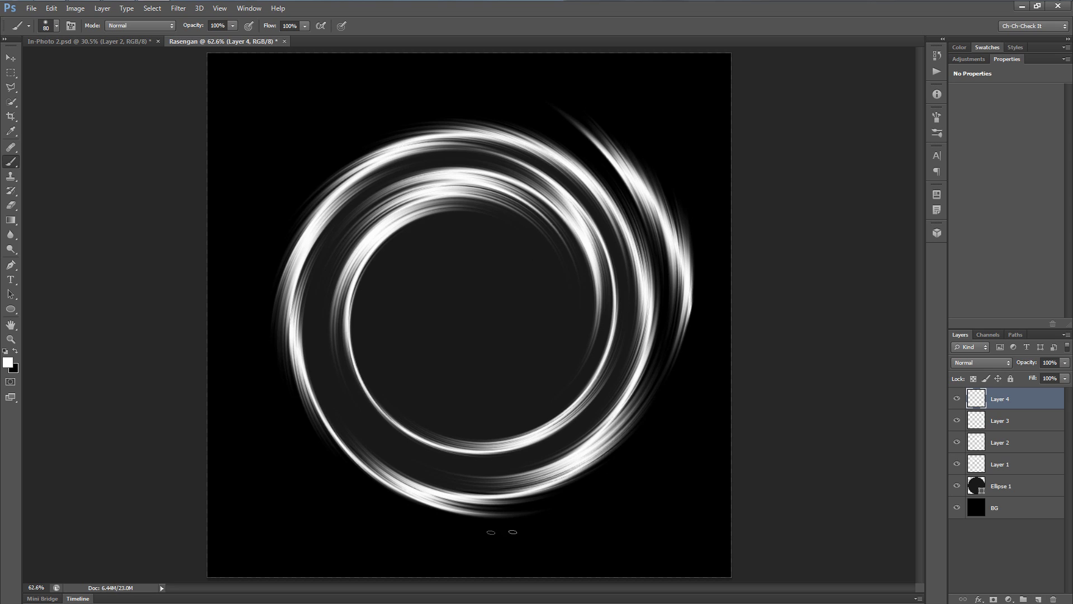
mouse_move(642, 462)
left_mouse_down()
mouse_move(593, 508)
mouse_move(531, 534)
mouse_move(392, 524)
mouse_move(333, 502)
mouse_move(286, 461)
left_mouse_up()
key("ctrl+f")
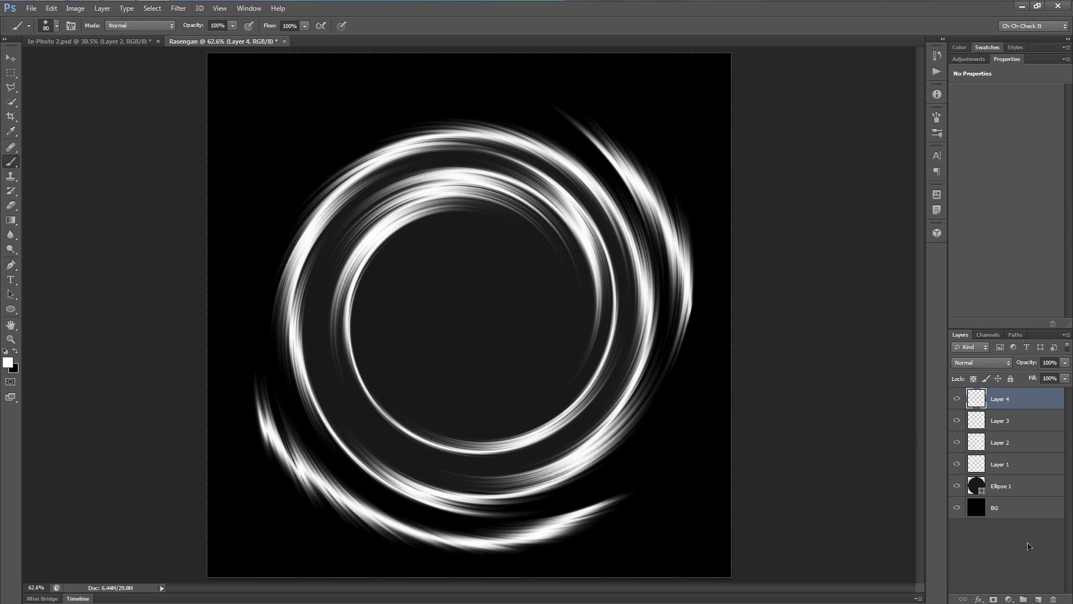
Step: Add a new layer, paint an arc outside the circle's upper-left edge, and reapply the Twirl filter
left_click(1038, 599)
mouse_move(252, 245)
left_mouse_down()
mouse_move(294, 154)
mouse_move(450, 89)
left_mouse_up()
key("ctrl+f")
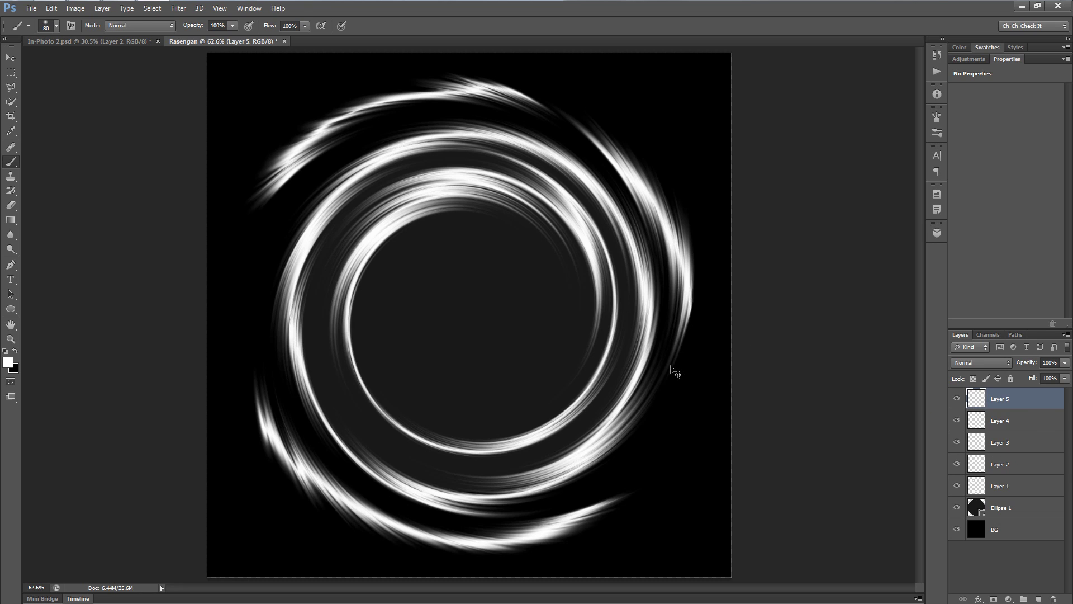
Step: Free-transform the upper-left arc, moving it slightly down and left and rotating it counterclockwise to follow the outer ring
key("ctrl+t")
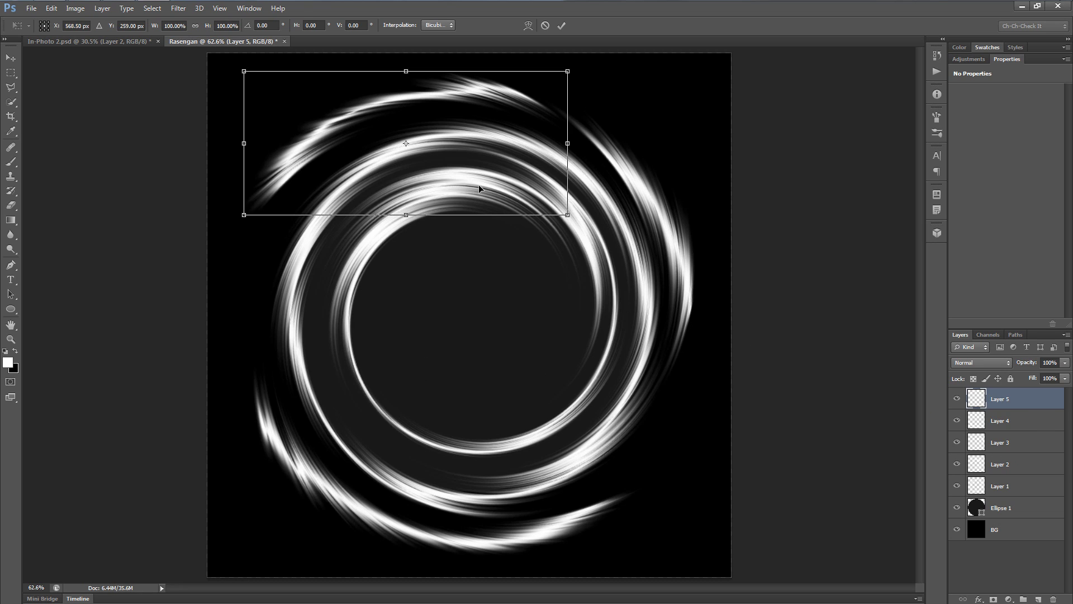
left_click_drag(479, 184, 465, 203)
mouse_move(579, 235)
left_mouse_down()
mouse_move(582, 212)
mouse_move(556, 204)
mouse_move(515, 216)
left_mouse_up()
mouse_move(592, 291)
left_mouse_down()
mouse_move(609, 306)
mouse_move(621, 273)
left_mouse_up()
key("b")
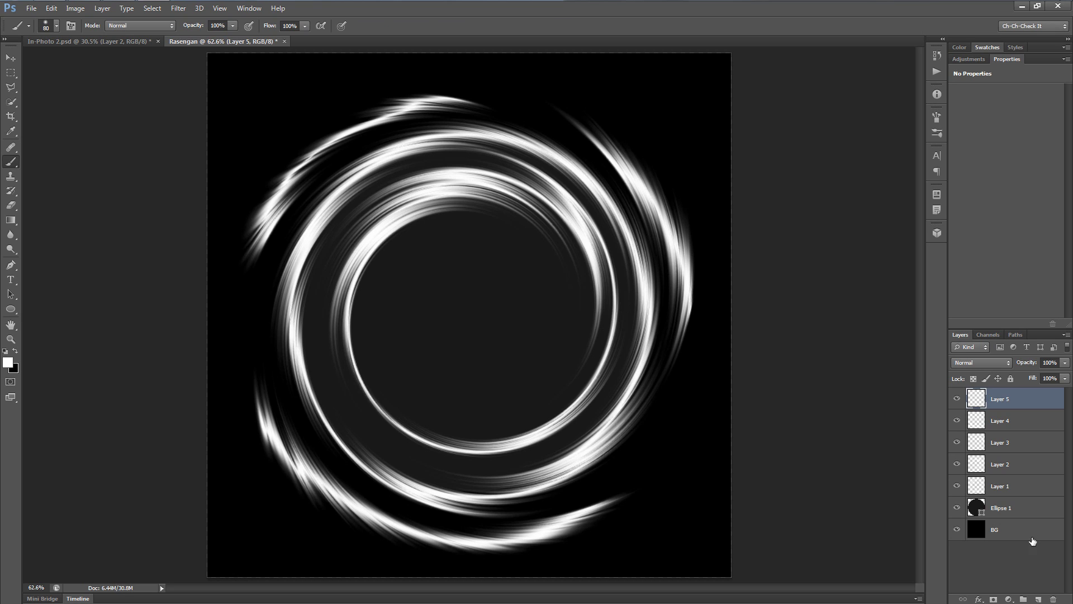
Step: On a new layer, paint a spiral inside the inner ring with a 50 px brush and reapply the Twirl filter
left_click(1042, 599)
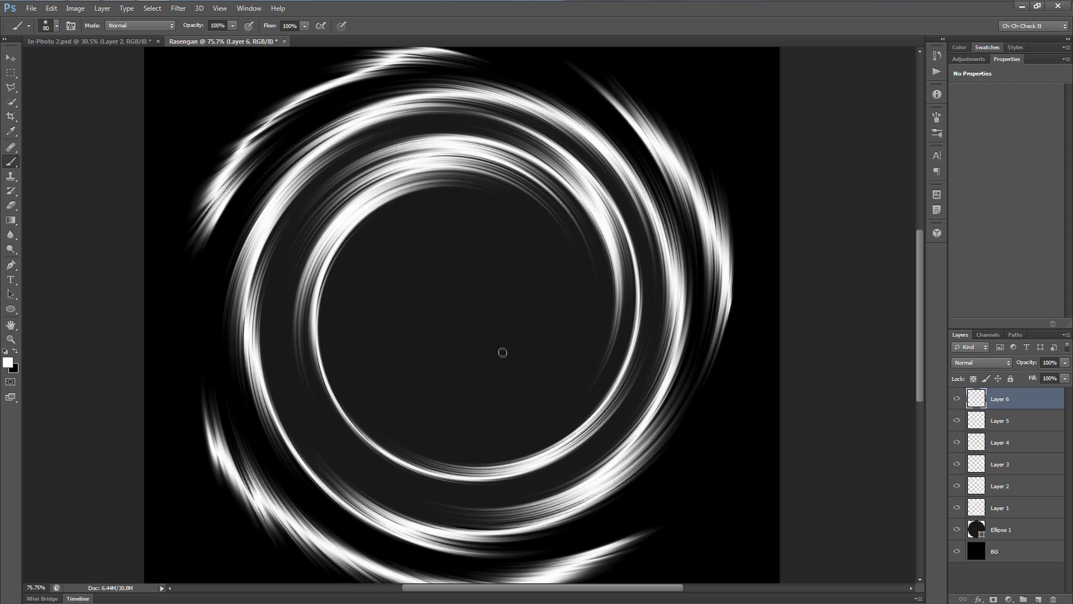
key("bracketleft")
key("bracketleft")
key("bracketleft")
mouse_move(550, 363)
left_mouse_down()
mouse_move(502, 411)
mouse_move(427, 410)
mouse_move(379, 366)
mouse_move(361, 292)
mouse_move(428, 219)
mouse_move(513, 232)
mouse_move(542, 293)
mouse_move(537, 329)
mouse_move(484, 354)
mouse_move(429, 337)
mouse_move(418, 318)
left_mouse_up()
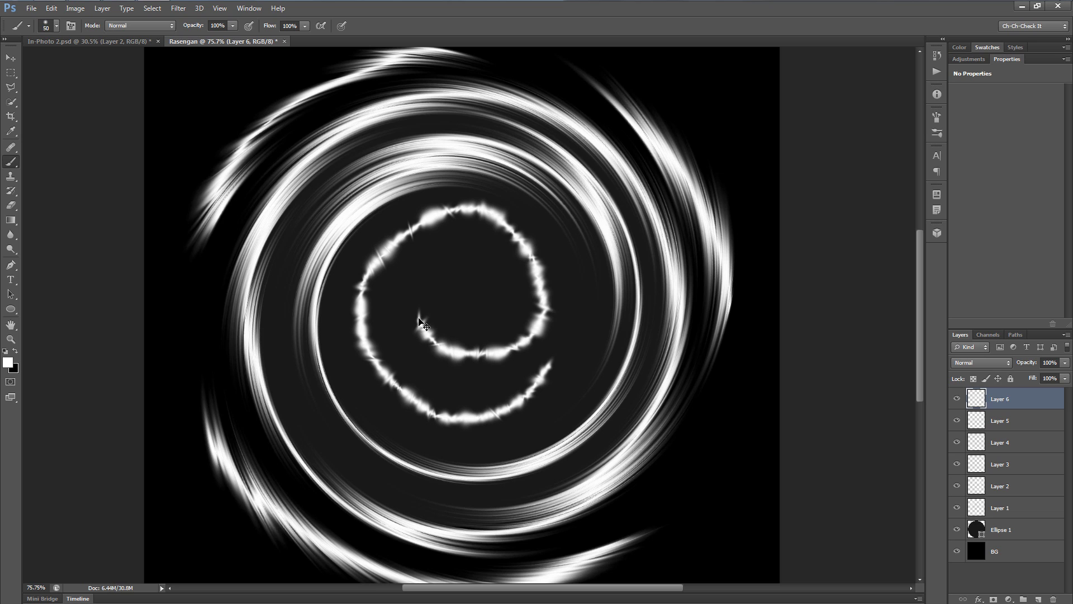
key("ctrl+f")
scroll(490, 410, "down", 3)
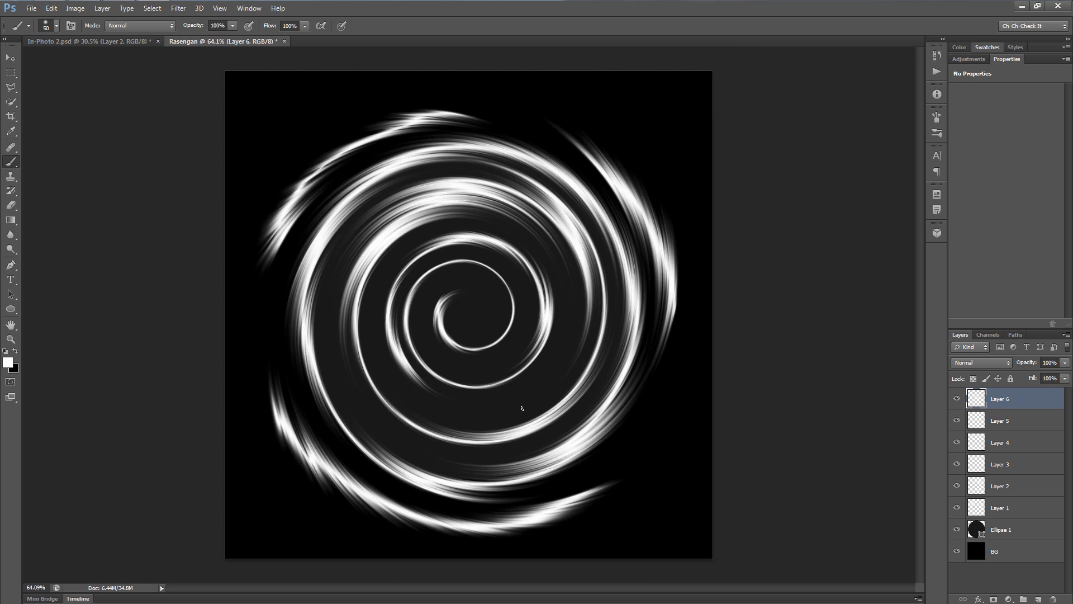
Step: On a new layer, paint a thick arc between the spiral and the inner ring with a 200 px brush and twirl it
scroll(522, 408, "up", 2)
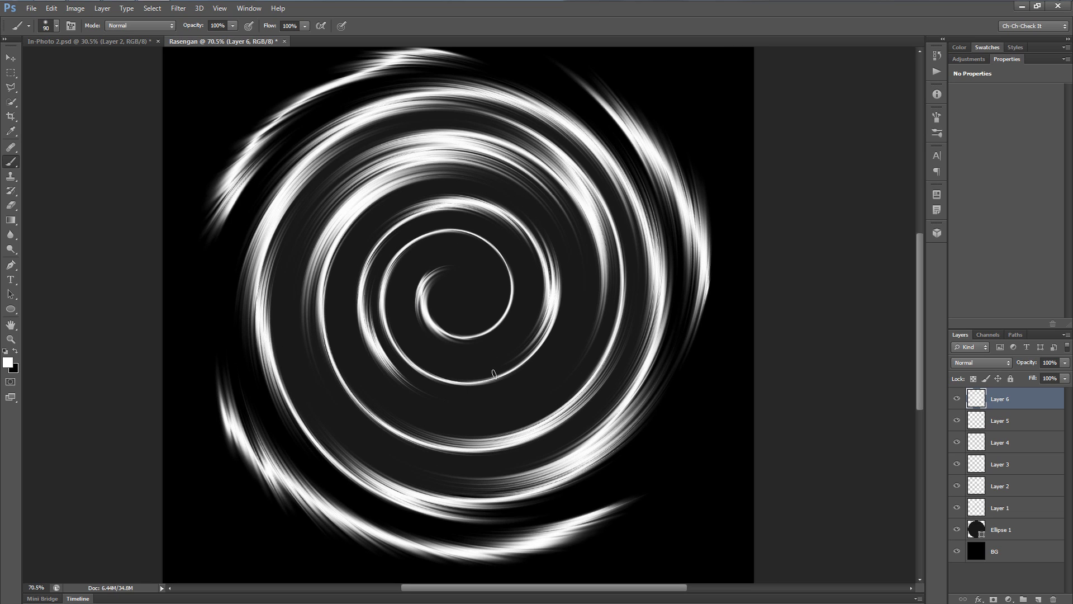
left_click(1038, 599)
key("bracketright")
key("bracketright")
key("bracketright")
mouse_move(492, 193)
left_mouse_down()
mouse_move(524, 203)
mouse_move(597, 296)
mouse_move(586, 349)
mouse_move(518, 403)
mouse_move(394, 399)
mouse_move(363, 383)
left_mouse_up()
key("ctrl+z")
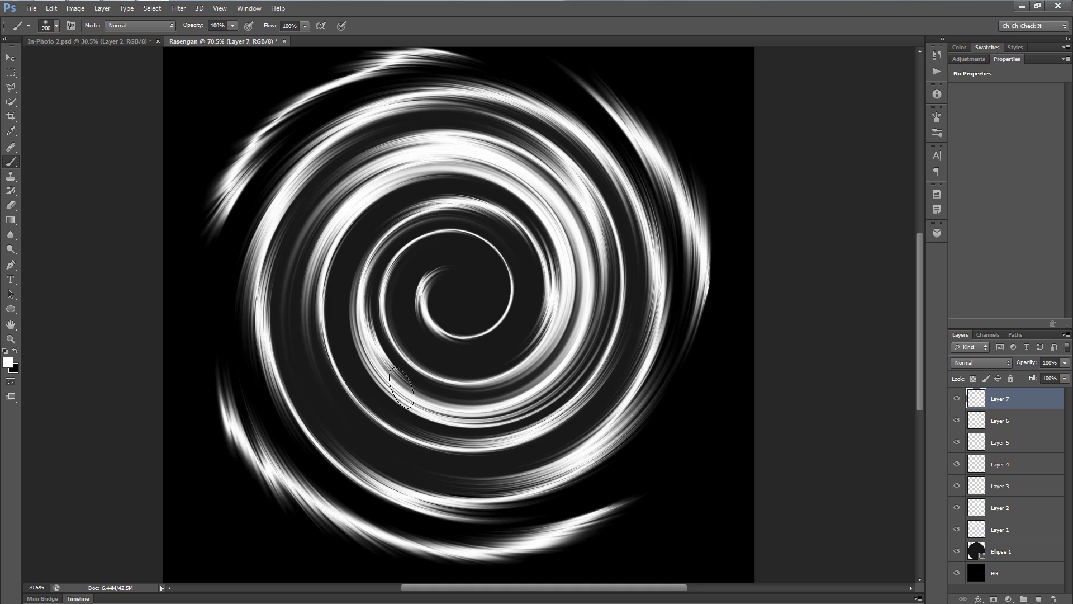
scroll(406, 389, "down", 2)
scroll(406, 389, "down", 2)
scroll(407, 388, "up", 4)
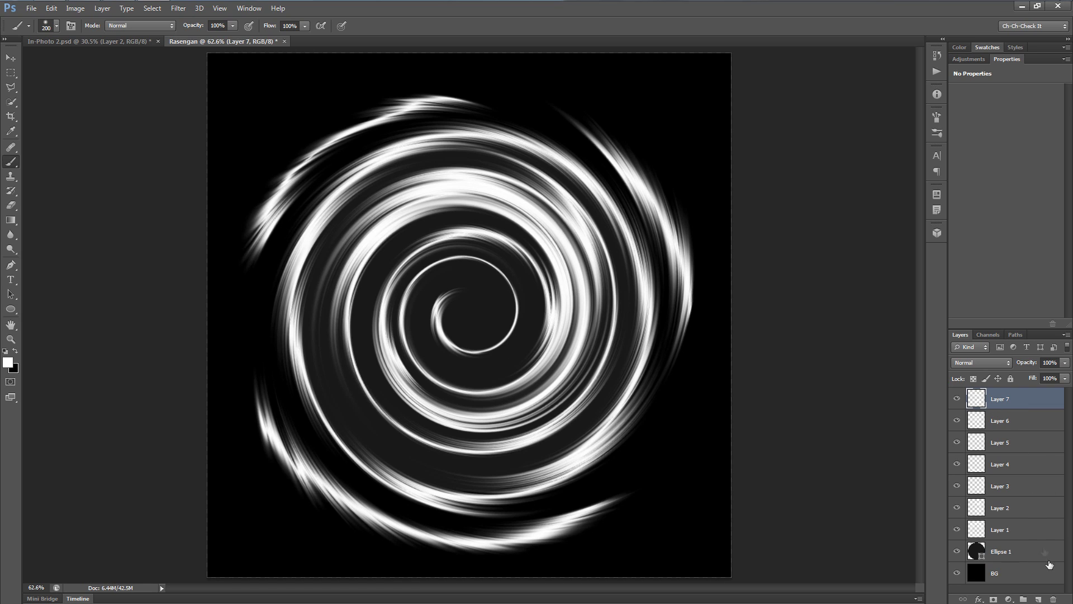
Step: Merge Layer 1 through Layer 7 into one layer and rename it Swirls
left_click(1008, 532, "shift")
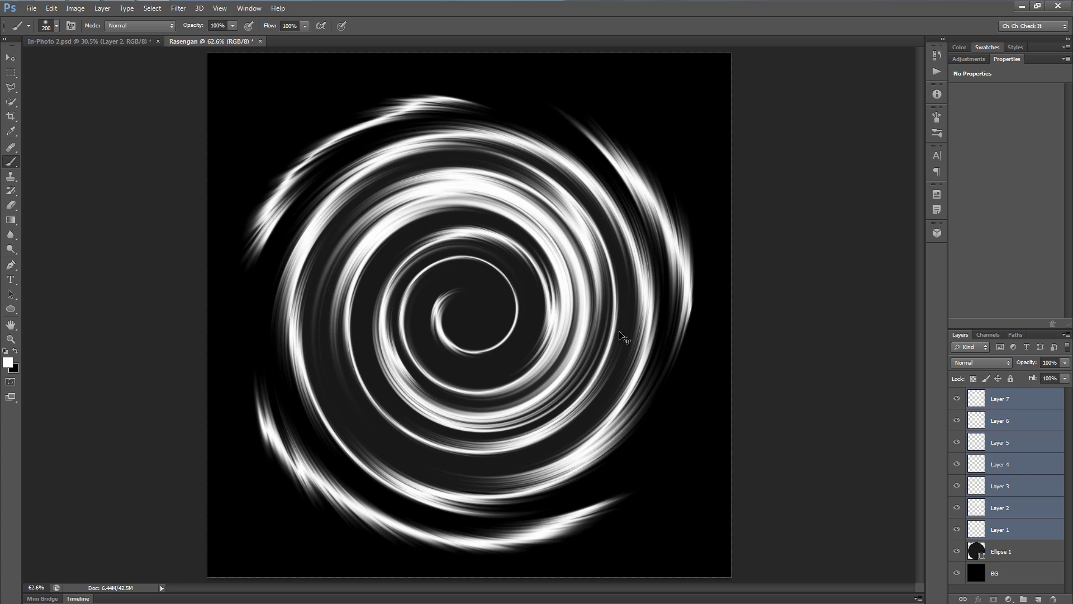
key("ctrl+e")
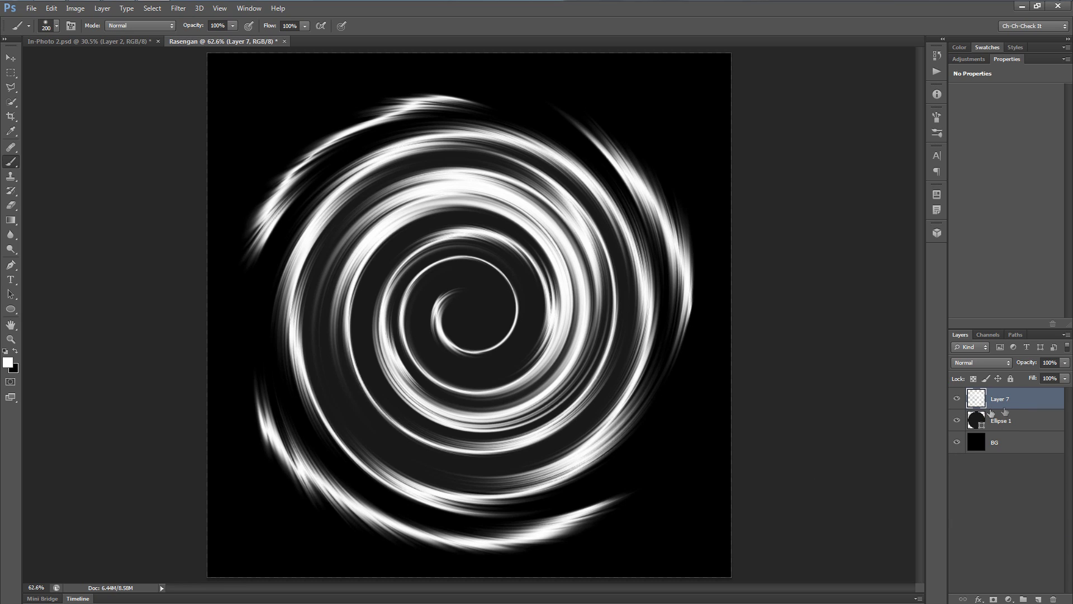
double_click(1003, 399)
type("Swirls")
key("Return")
Step: Free-transform the Swirls layer: rotate it -45° and scale it to about 89% width and 20% height within the circle
left_click(11, 58)
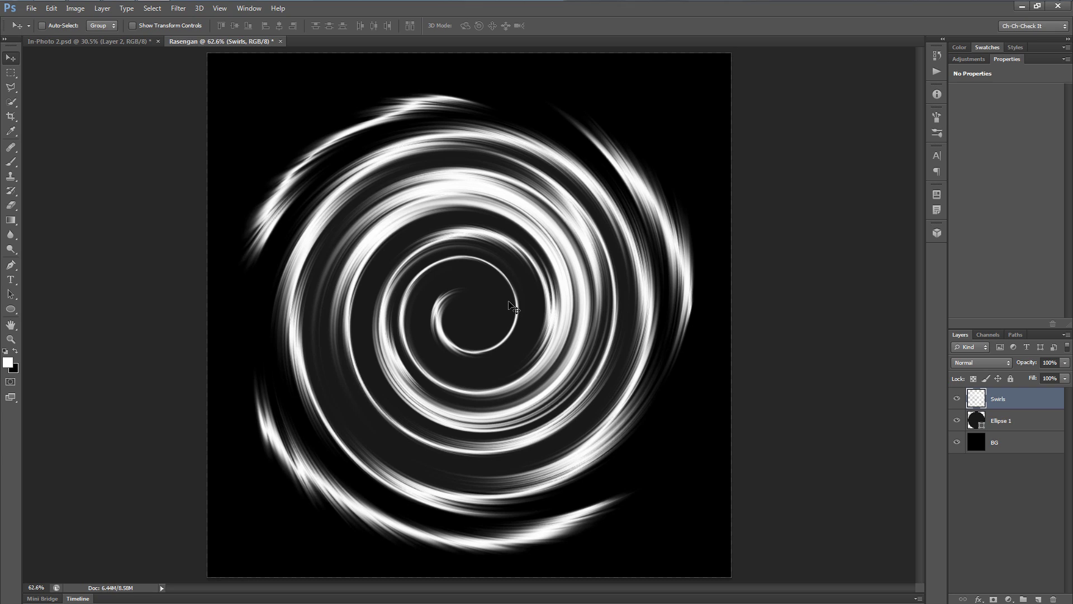
key("ctrl+t")
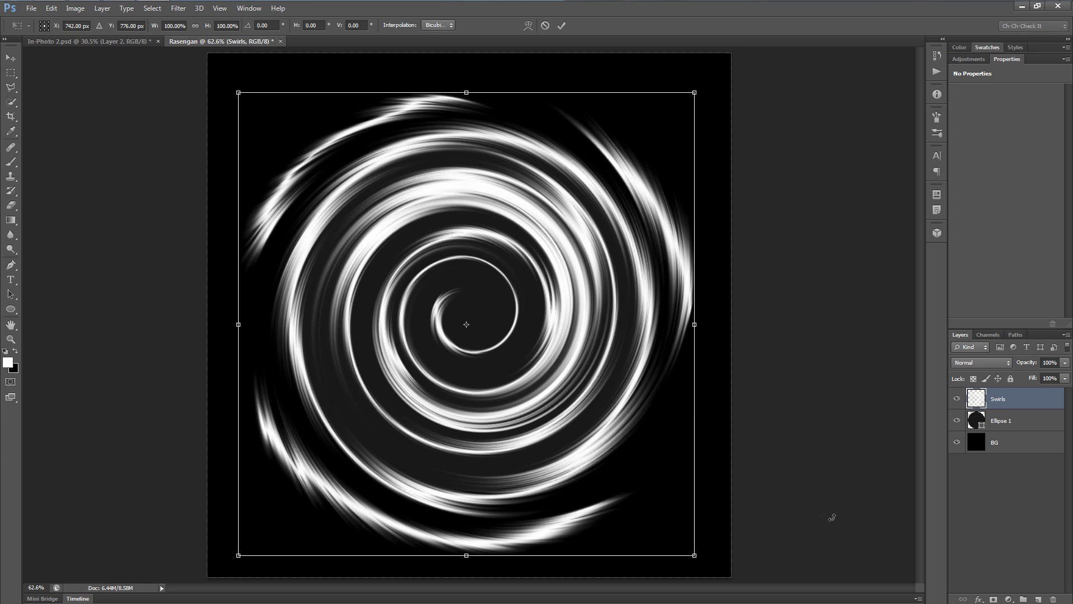
left_click_drag(825, 535, 815, 202)
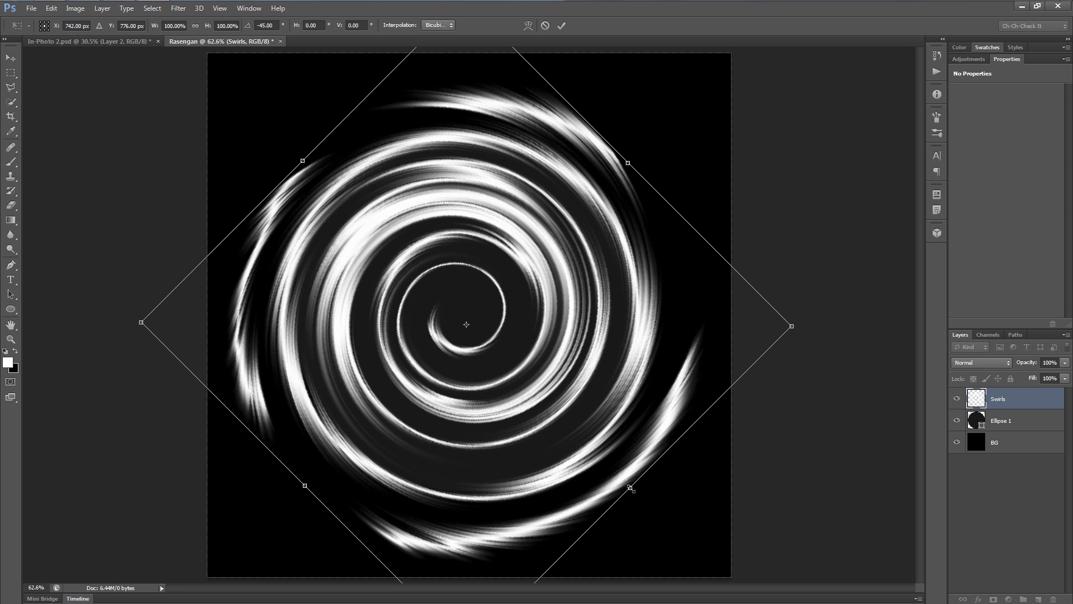
left_click_drag(631, 490, 503, 374)
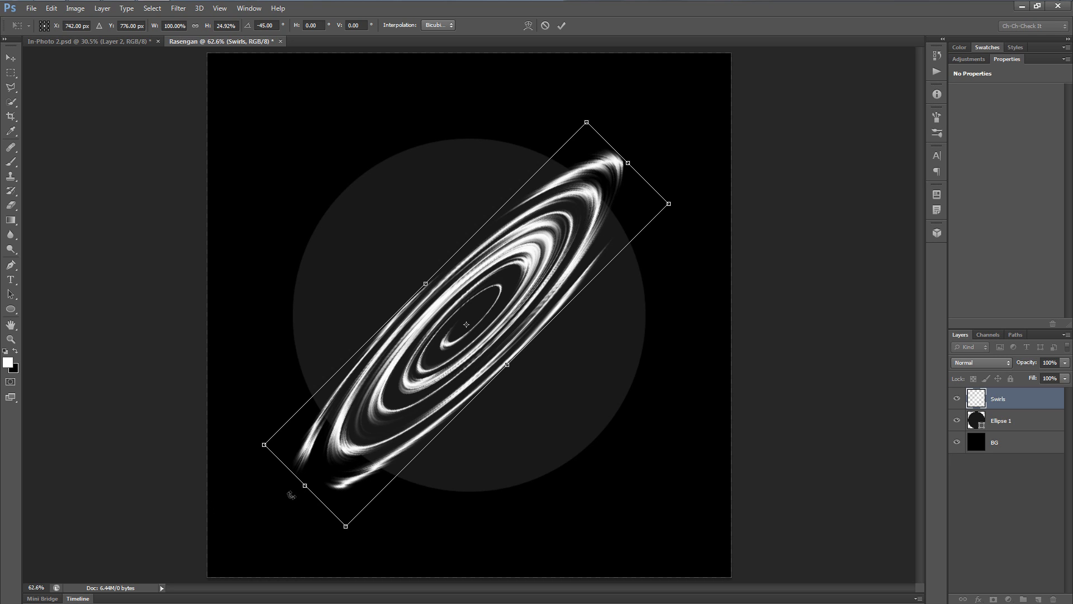
left_click_drag(309, 485, 325, 481)
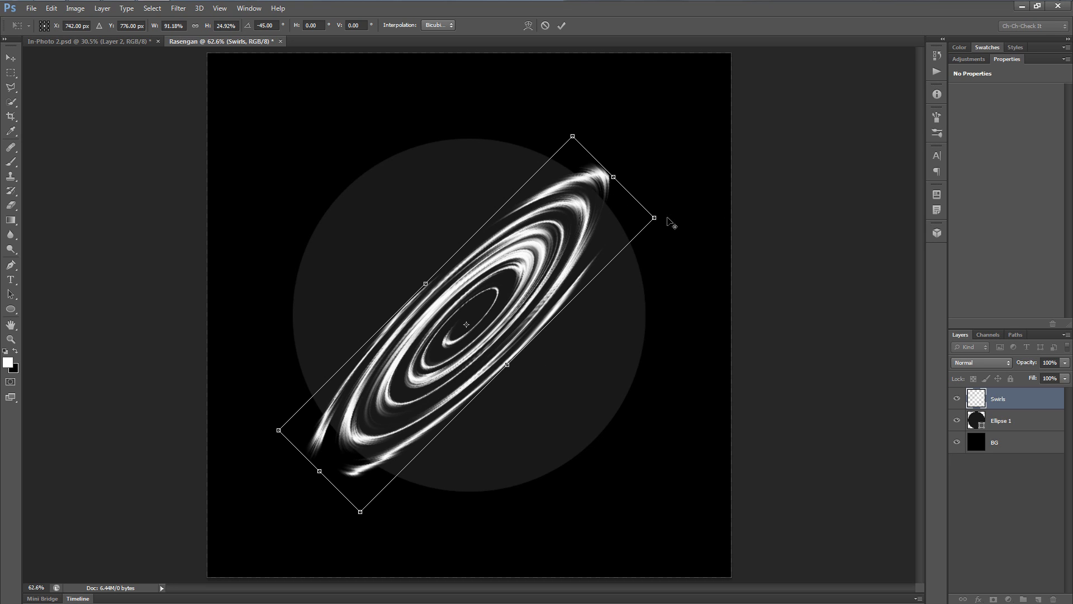
left_click_drag(654, 217, 651, 219)
left_click_drag(427, 286, 436, 292)
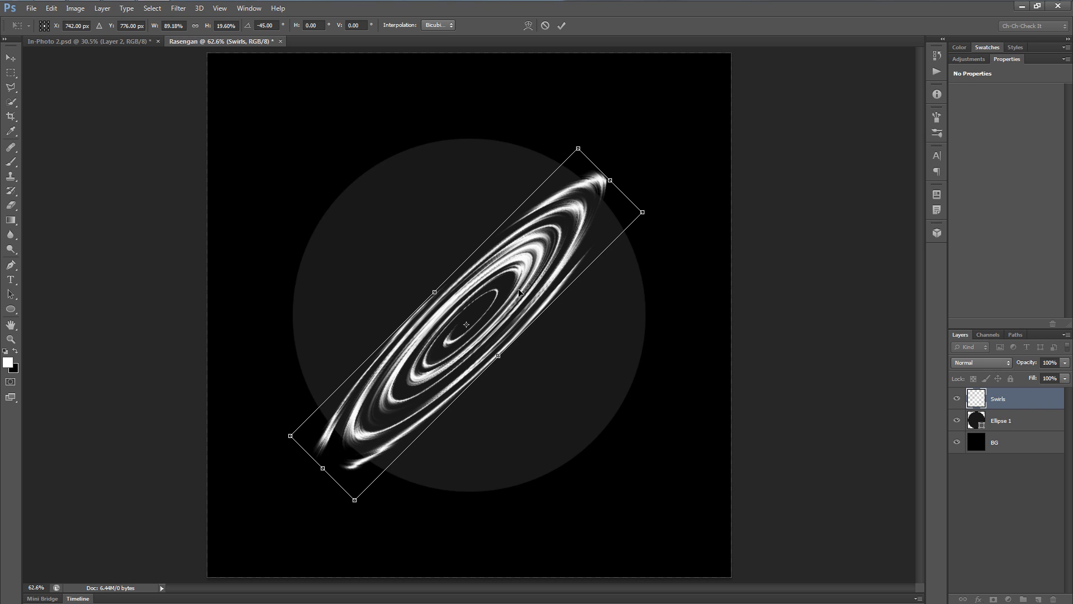
left_click(561, 26)
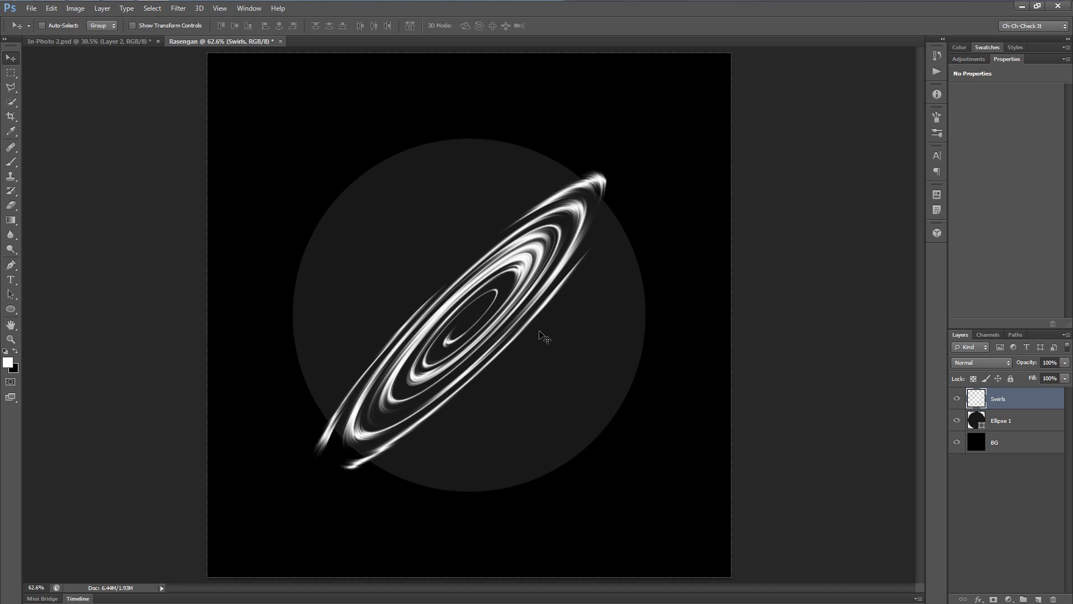
Step: Duplicate the Swirls layer with a transform, offset the copy up and to the left of the original, and scale it to about 89%
key("ctrl+t")
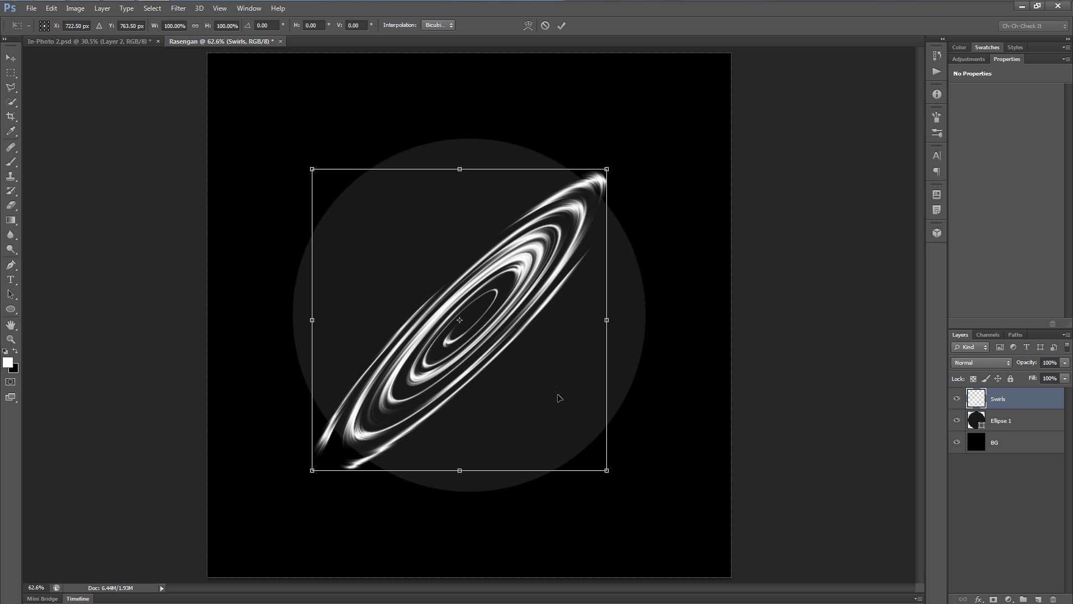
left_click_drag(563, 413, 534, 366)
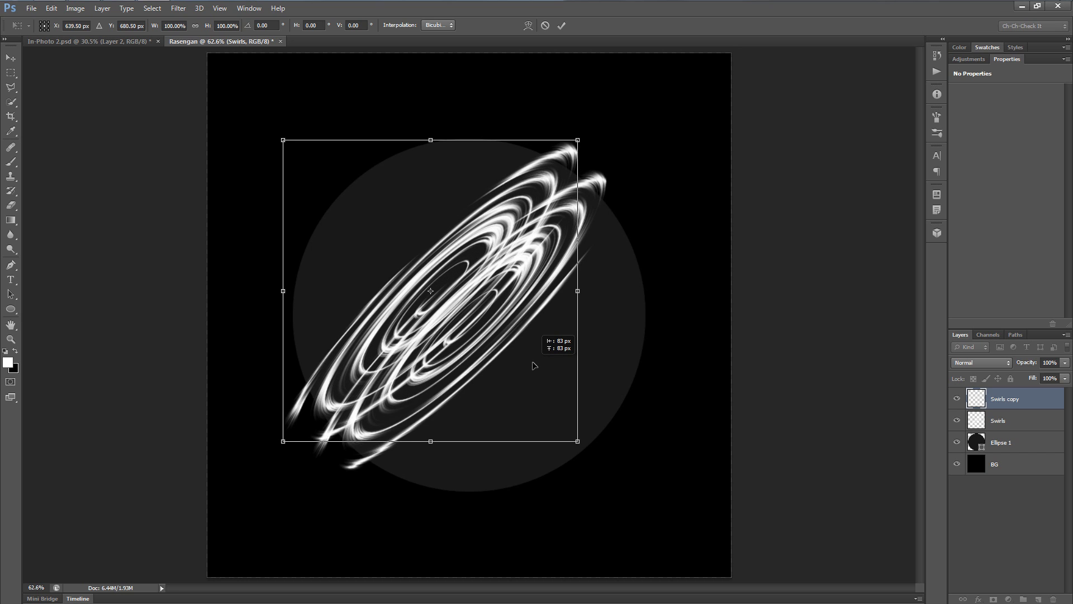
left_click_drag(533, 366, 534, 366)
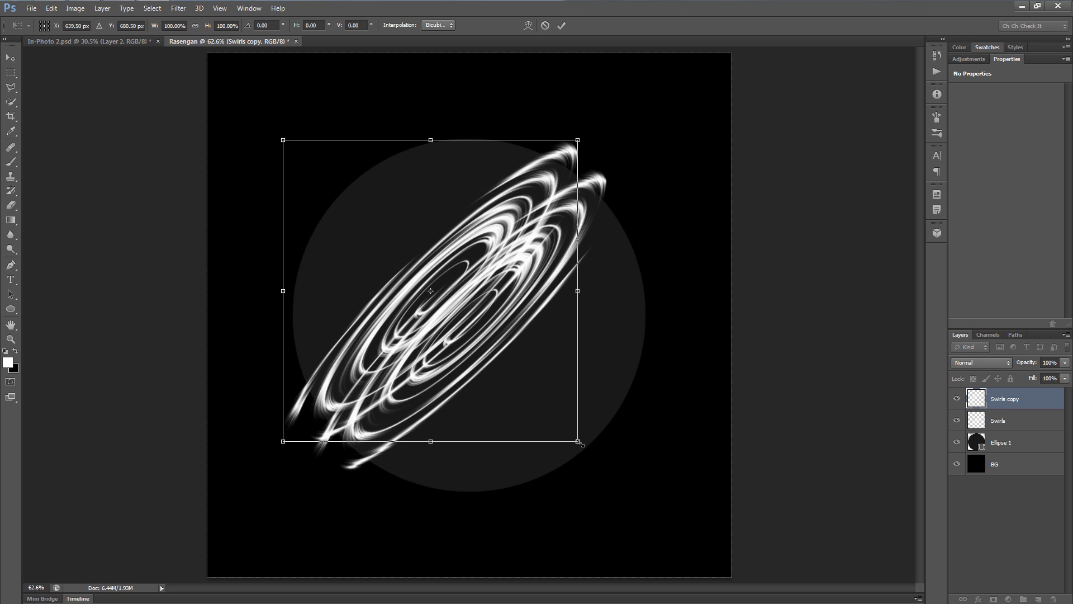
left_click_drag(581, 444, 559, 424)
left_click_drag(558, 160, 561, 158)
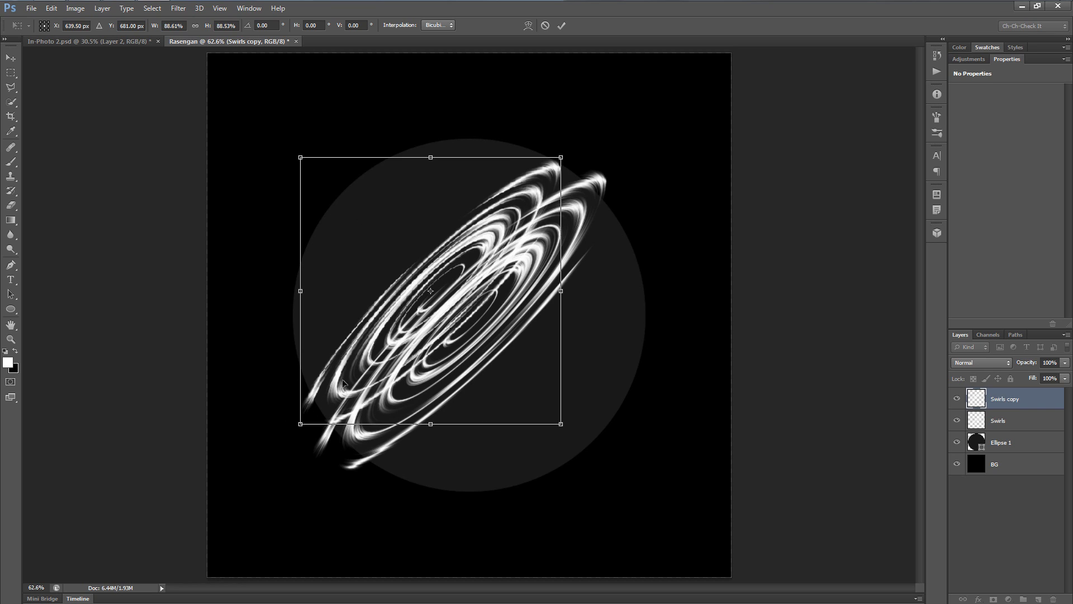
left_click(562, 25)
key("ctrl+e")
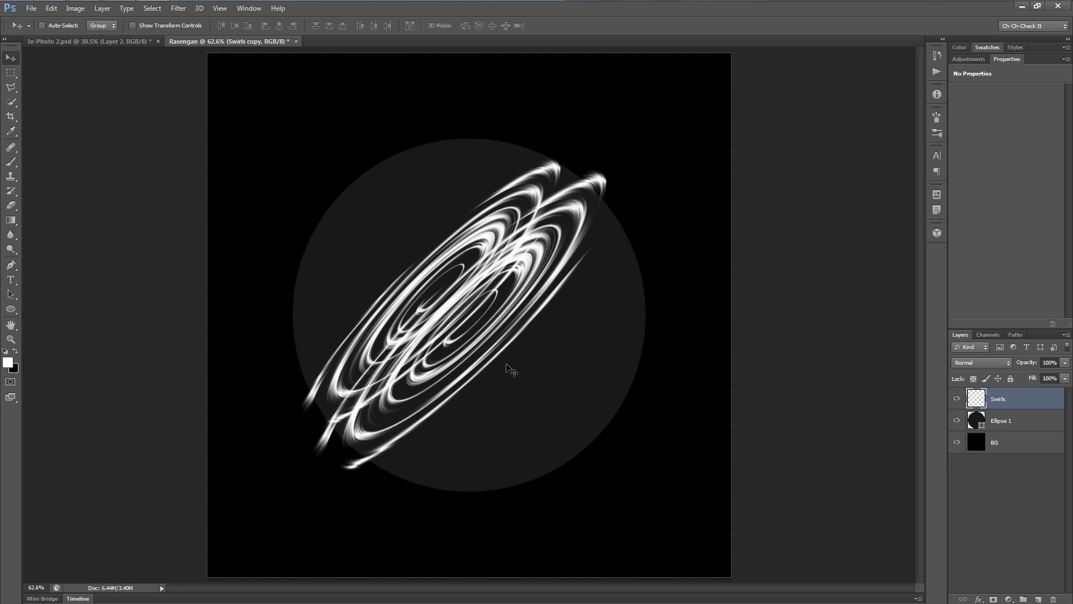
Step: Place a copy of the scaled swirl on the lower-right side of the original, plus a further, smaller copy beyond it
left_click_drag(436, 285, 501, 352)
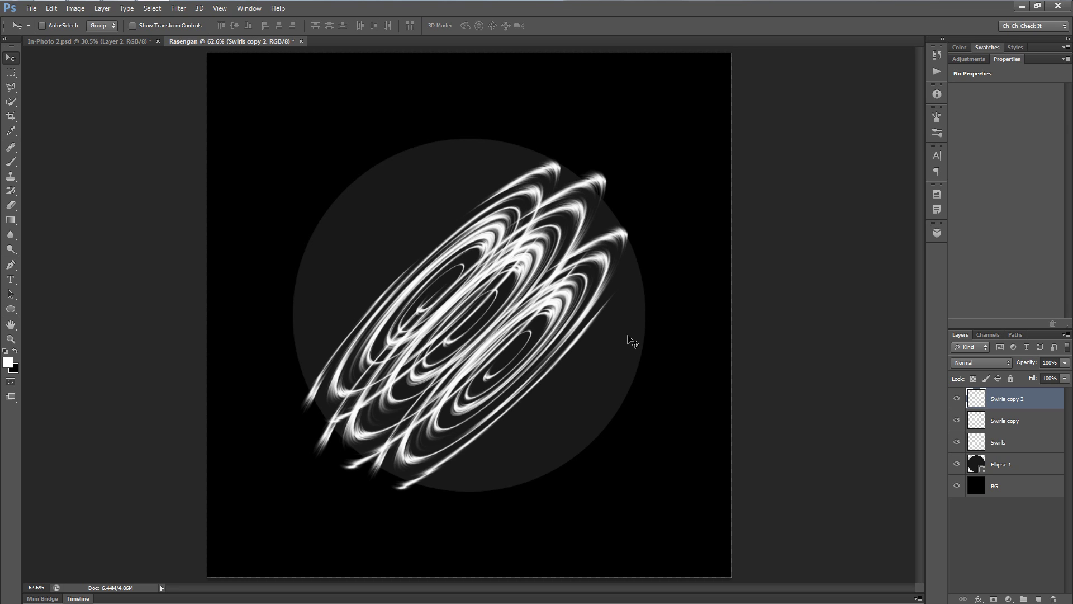
key("ctrl+t")
left_click_drag(527, 388, 561, 413)
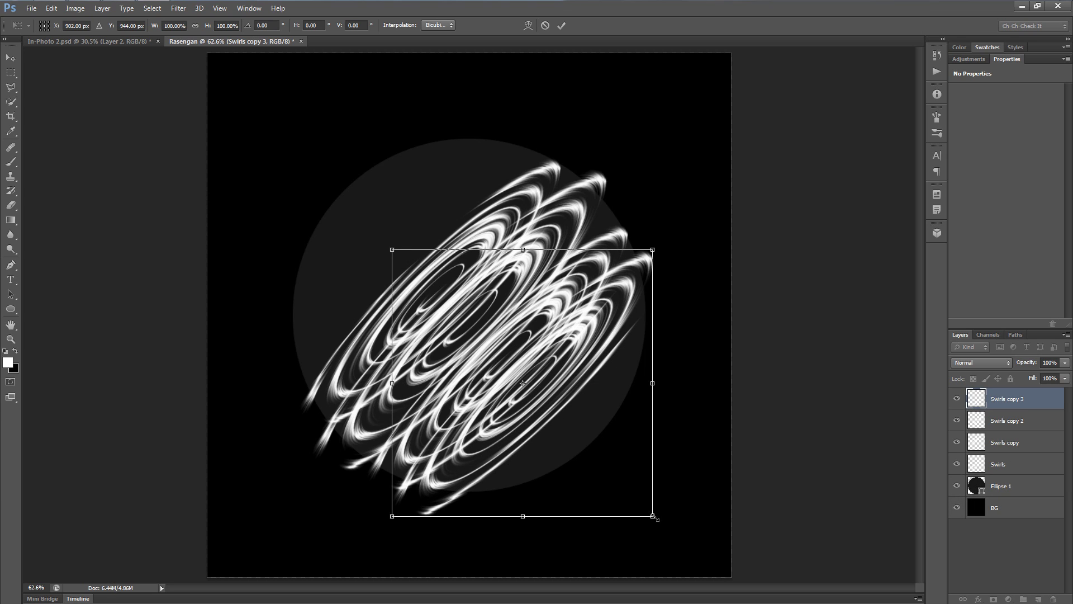
left_click_drag(654, 517, 632, 490)
left_click_drag(542, 404, 552, 407)
key("Return")
key("ctrl+e")
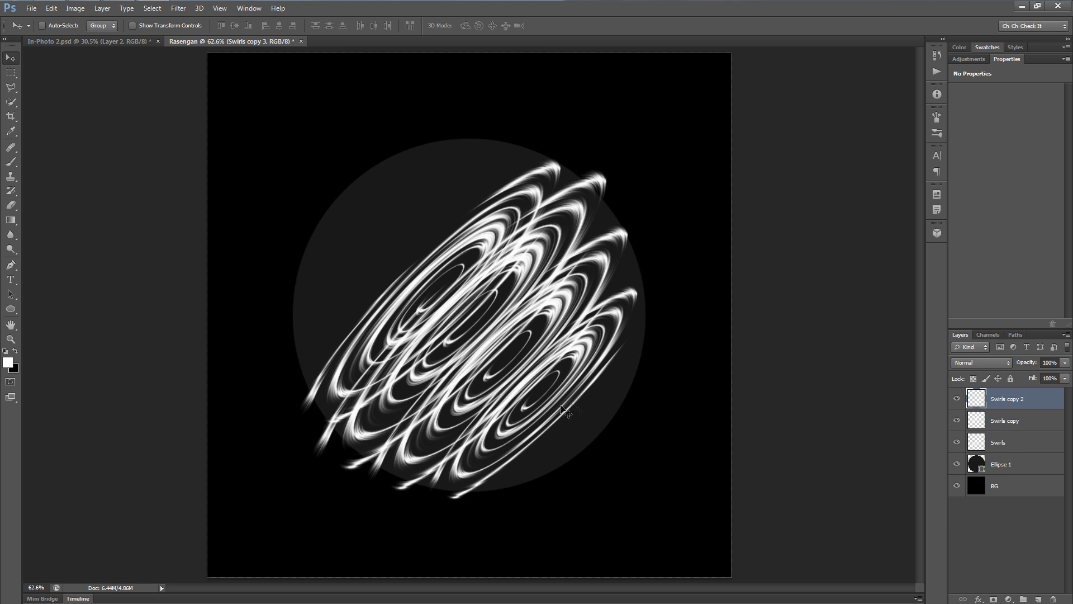
Step: Copy the smaller swirl to the upper-left side of the row and add an even smaller copy beyond it inside the circle
left_click_drag(609, 468, 473, 319)
key("ctrl+j")
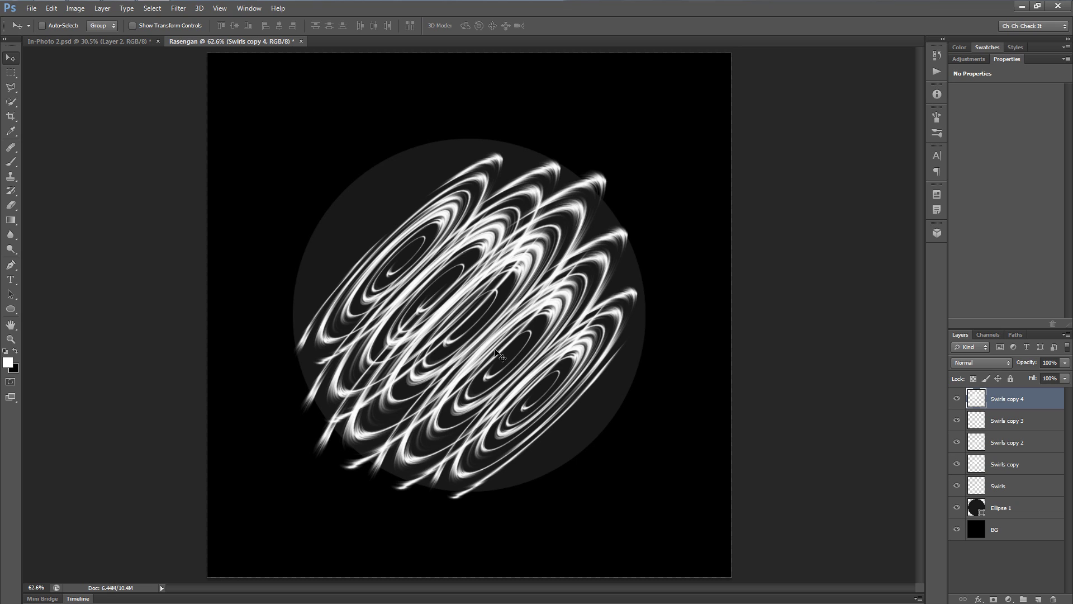
left_click_drag(444, 325, 420, 290)
left_click_drag(478, 338, 417, 290)
key("Return")
key("ctrl+e")
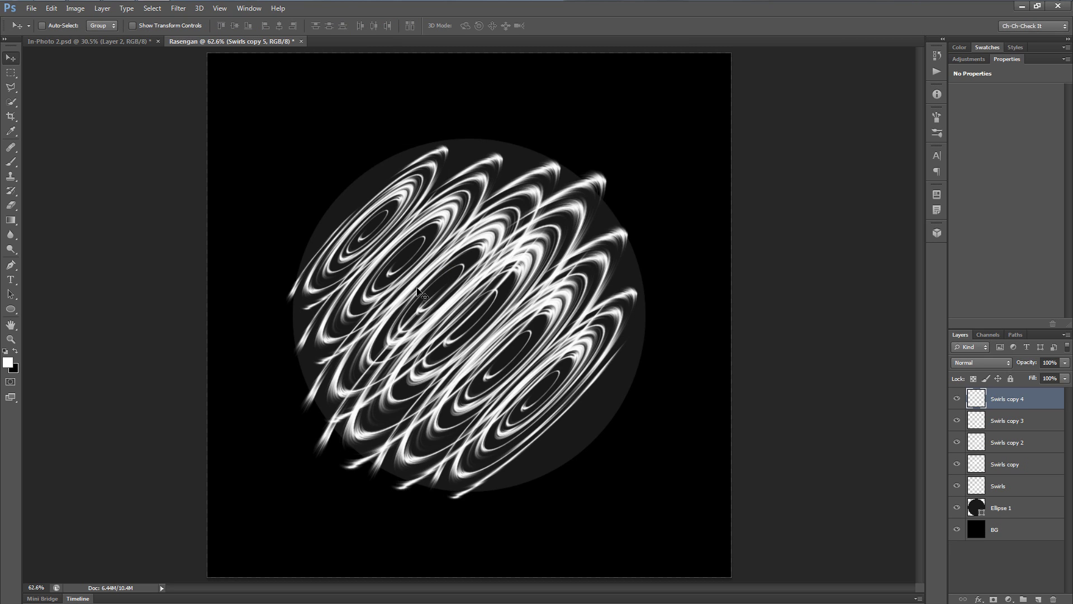
Step: Complete the diagonal row with three more swirl copies: two shrinking toward the circle's lower-right edge and a small one at its upper-left edge
left_click_drag(366, 239, 566, 434)
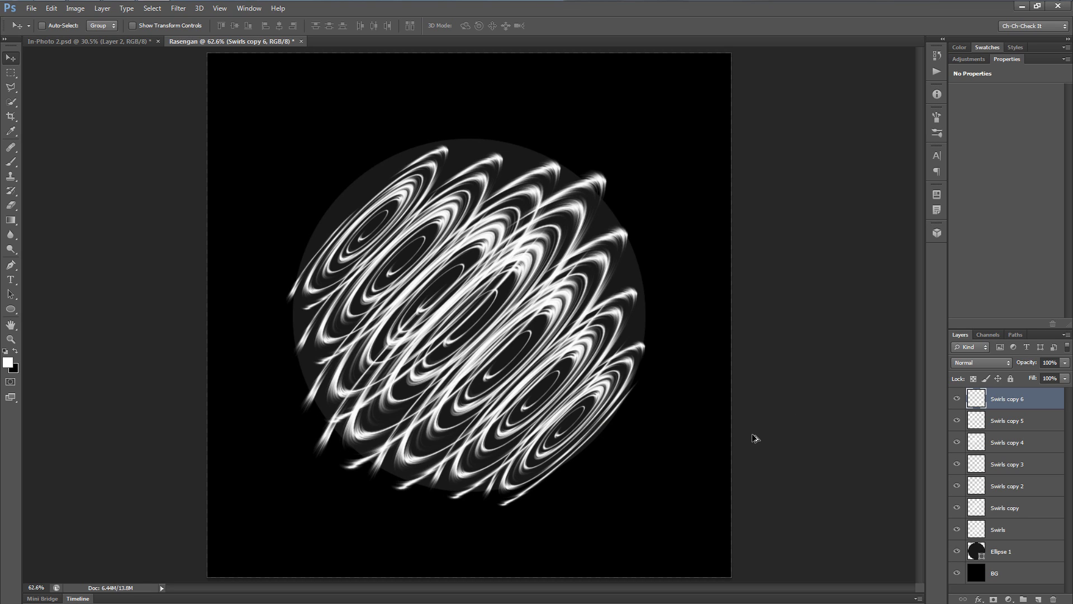
key("ctrl+alt+t")
left_click_drag(621, 447, 652, 475)
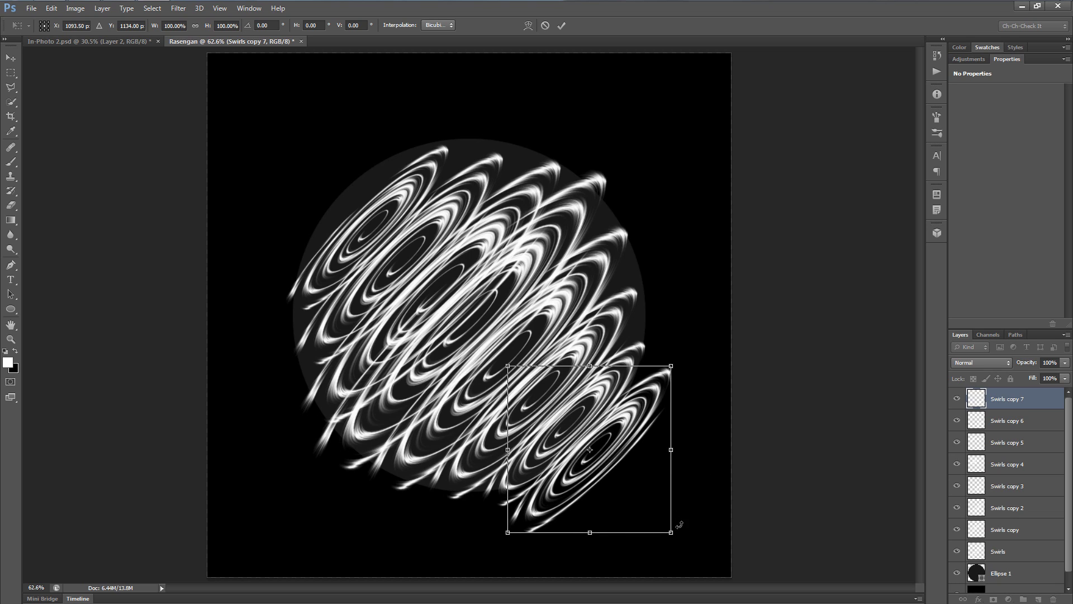
left_click_drag(672, 534, 630, 499)
key("Return")
key("ctrl+e")
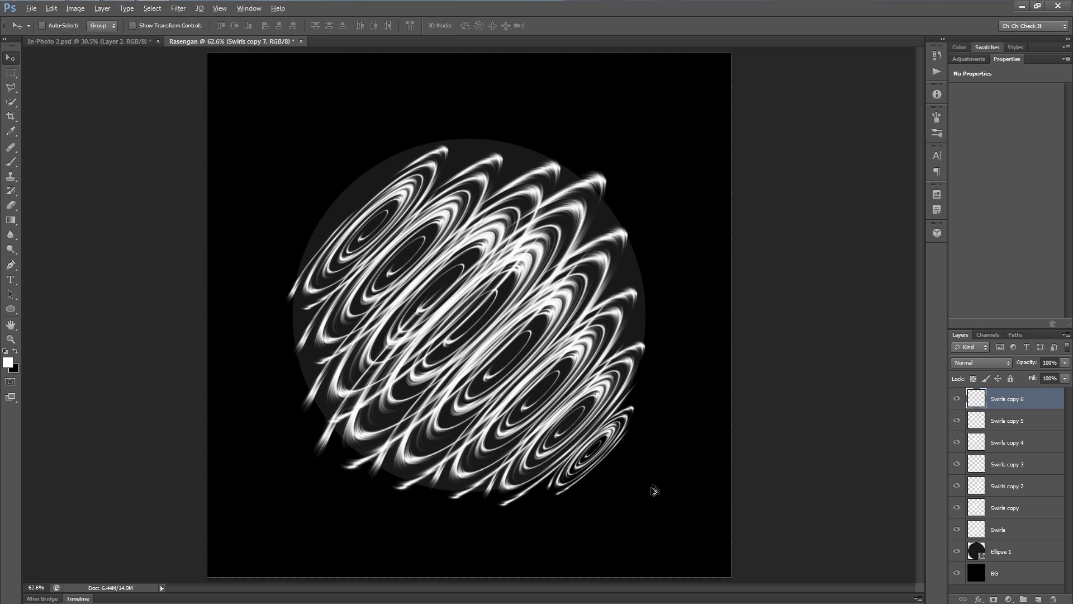
left_click_drag(438, 317, 387, 240)
key("ctrl+j")
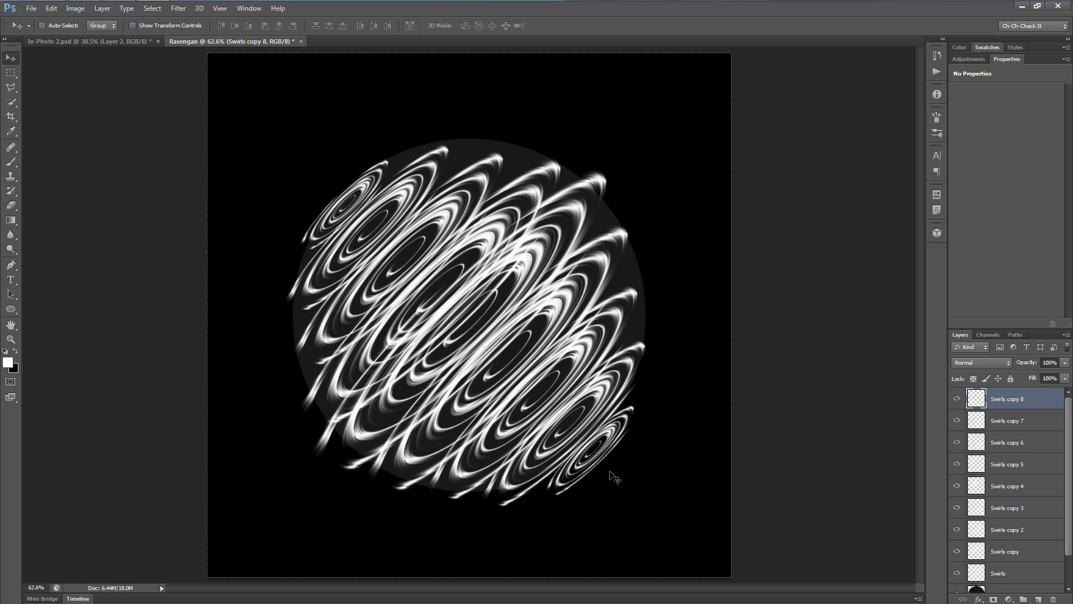
Step: Group the layers from Swirls copy 8 down to Swirls and name the group Swirls 1
scroll(1040, 497, "down", 2)
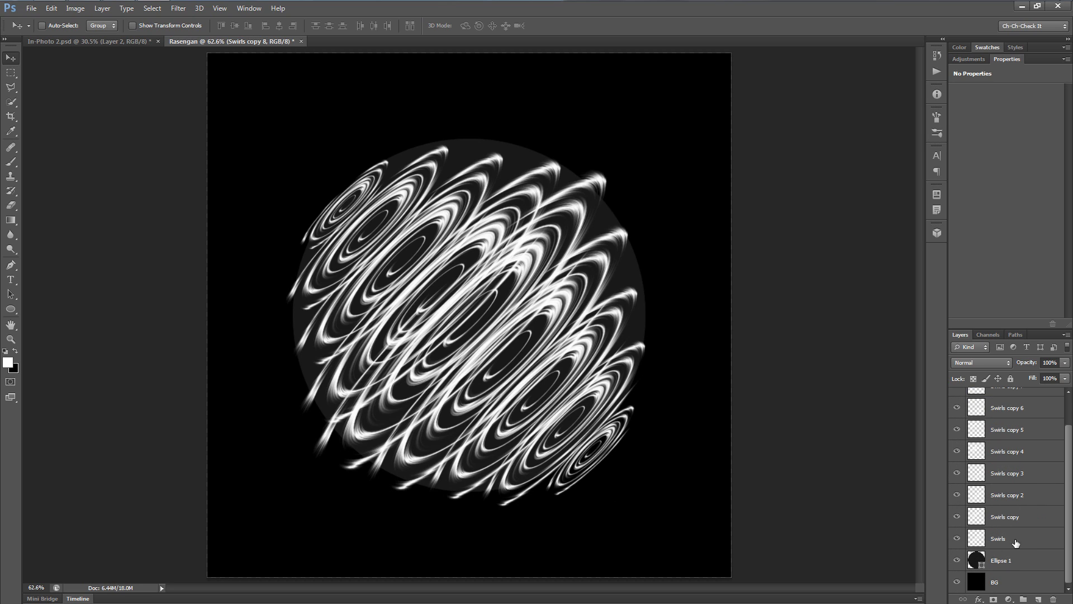
left_click(1013, 540, "shift")
scroll(1014, 540, "up", 2)
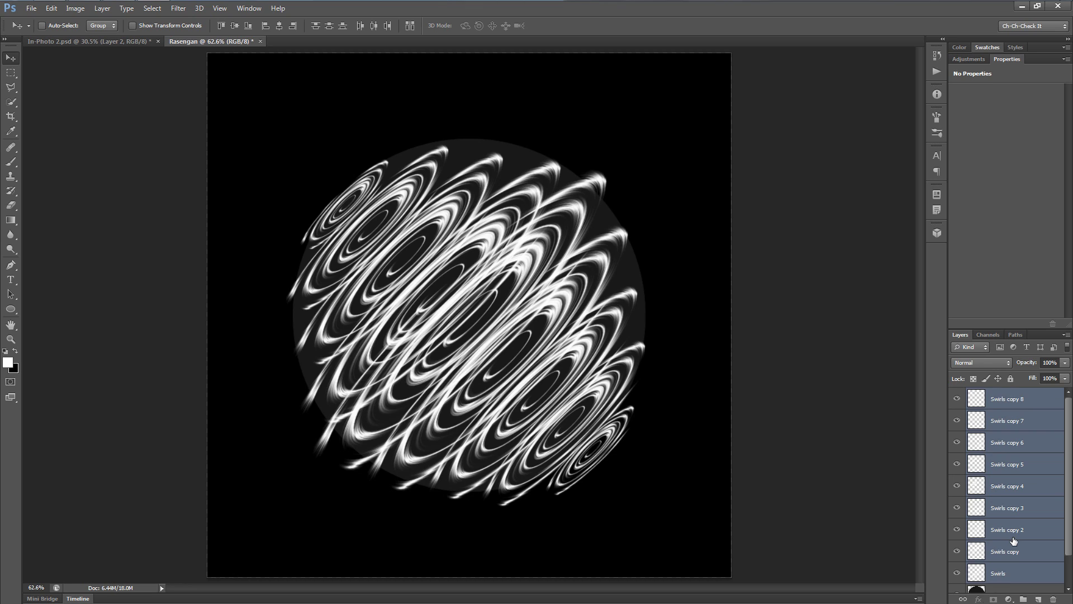
key("ctrl+g")
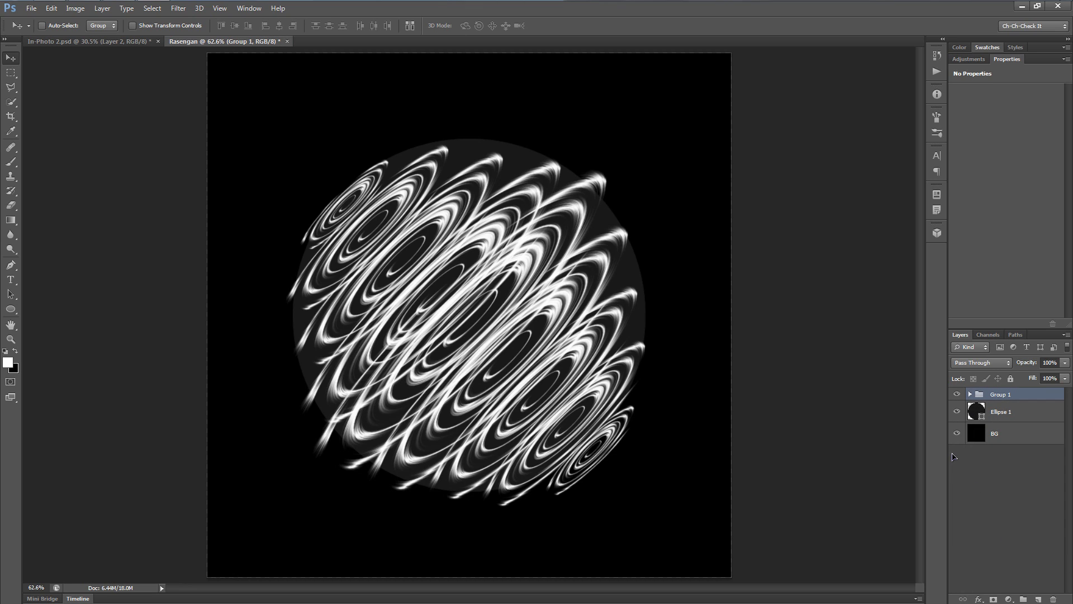
double_click(1002, 394)
type("Swirls")
key("Return")
key("ctrl+t")
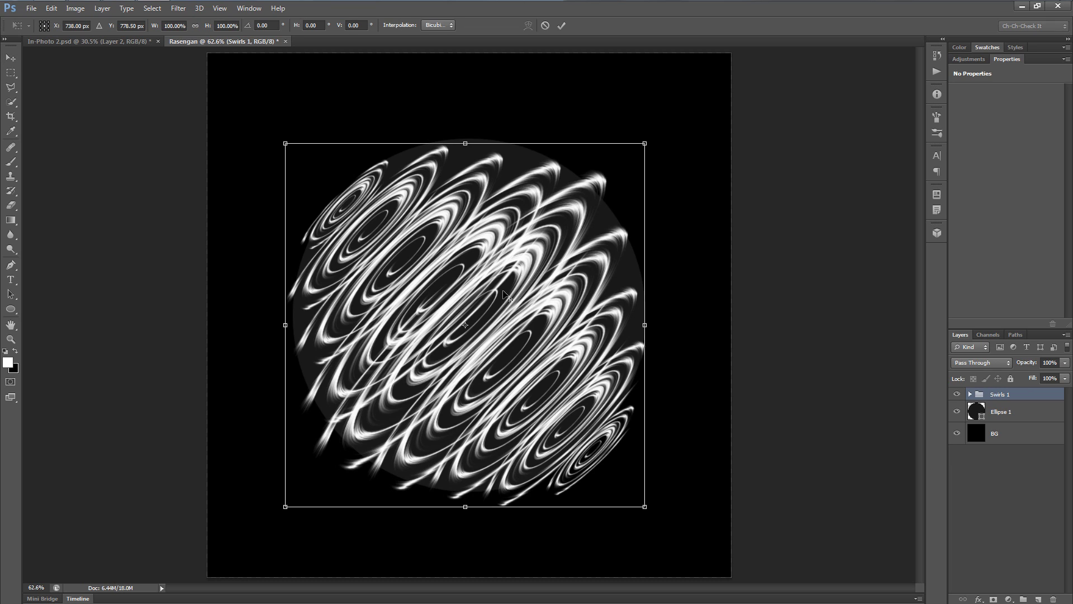
right_click(471, 358)
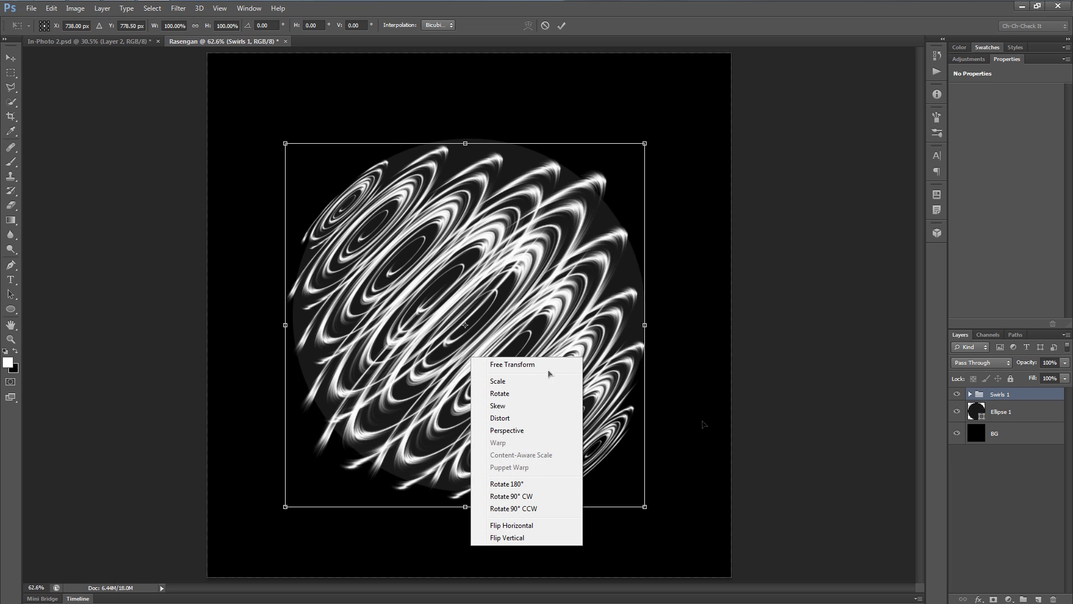
left_click(512, 526)
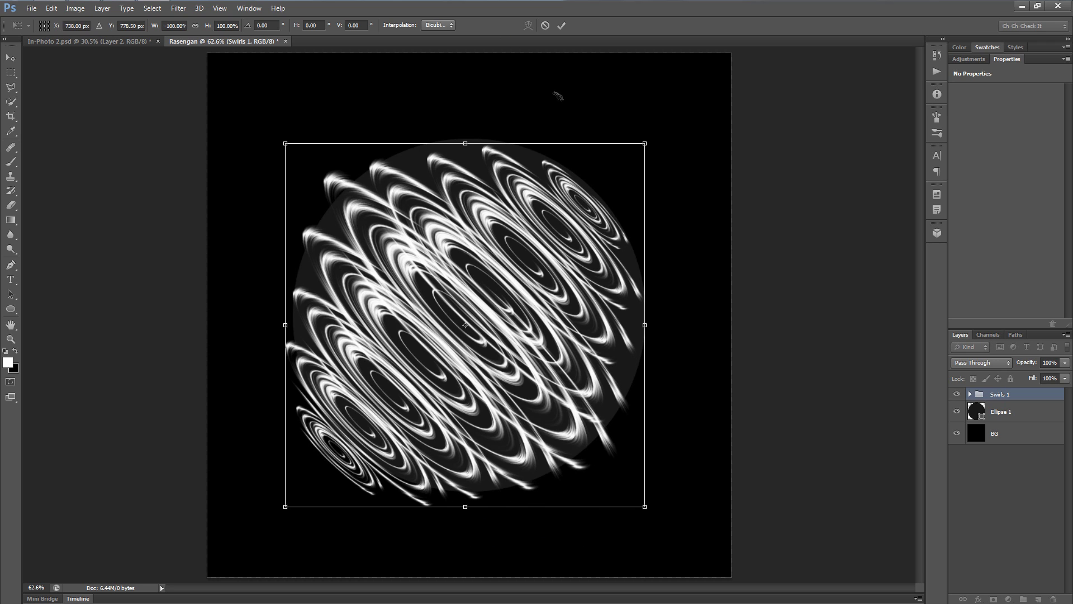
left_click(545, 25)
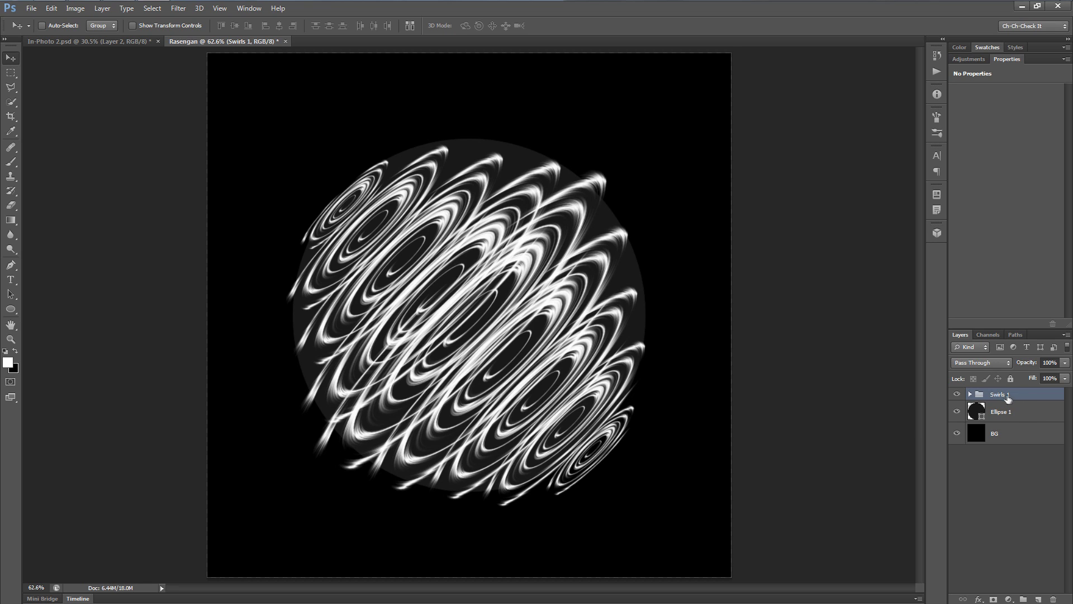
Step: Duplicate the Swirls 1 group and flip the copy horizontally
key("ctrl+j")
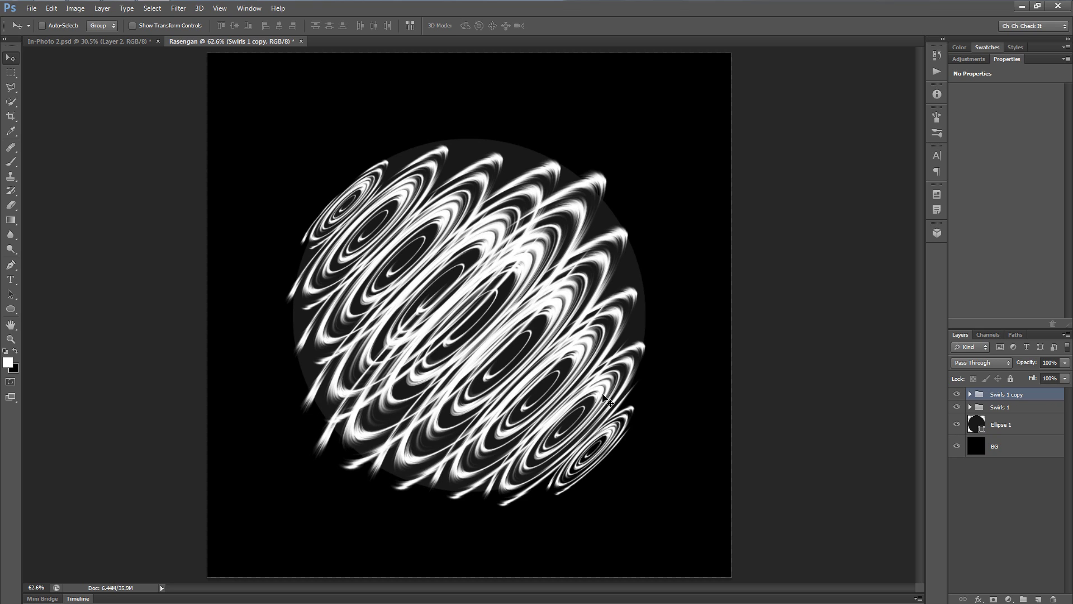
key("ctrl+t")
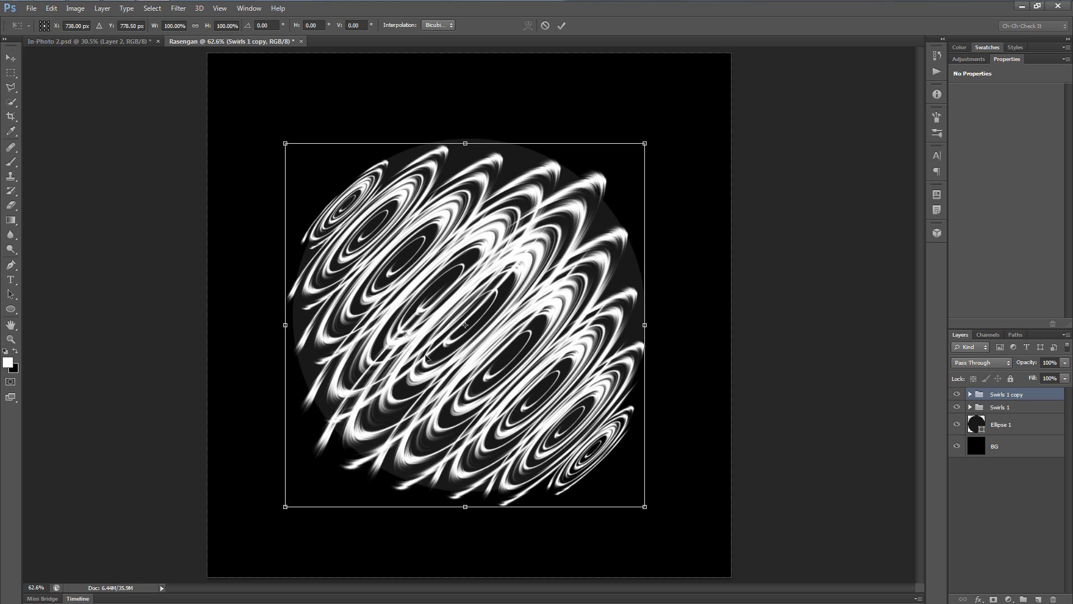
right_click(511, 260)
left_click(556, 431)
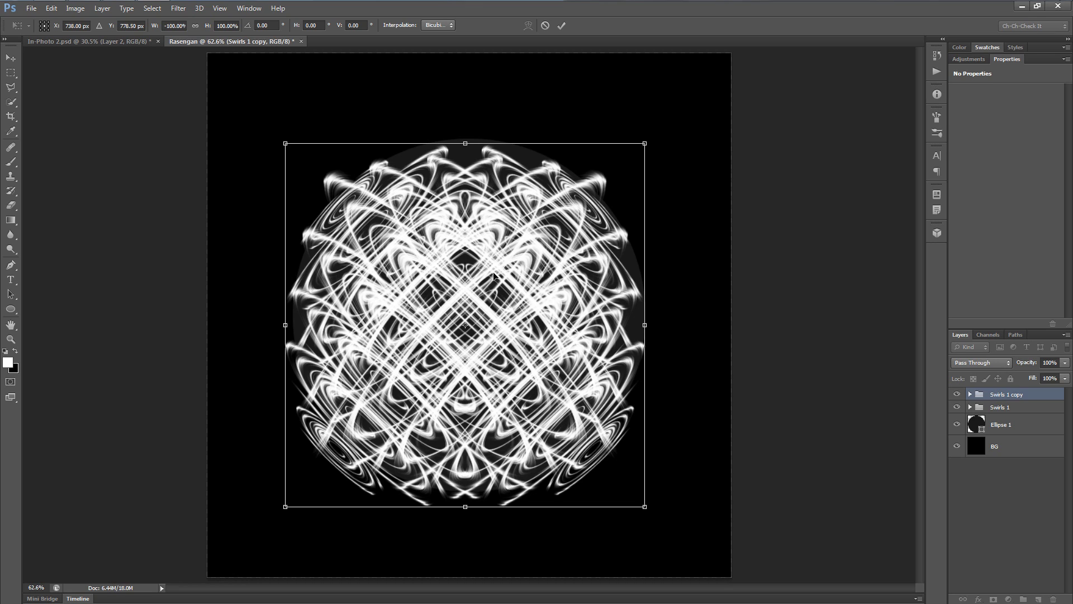
left_click(562, 26)
Step: Rename the flipped copy of the group Swirls 2
double_click(1012, 395)
left_click_drag(1010, 394, 1072, 403)
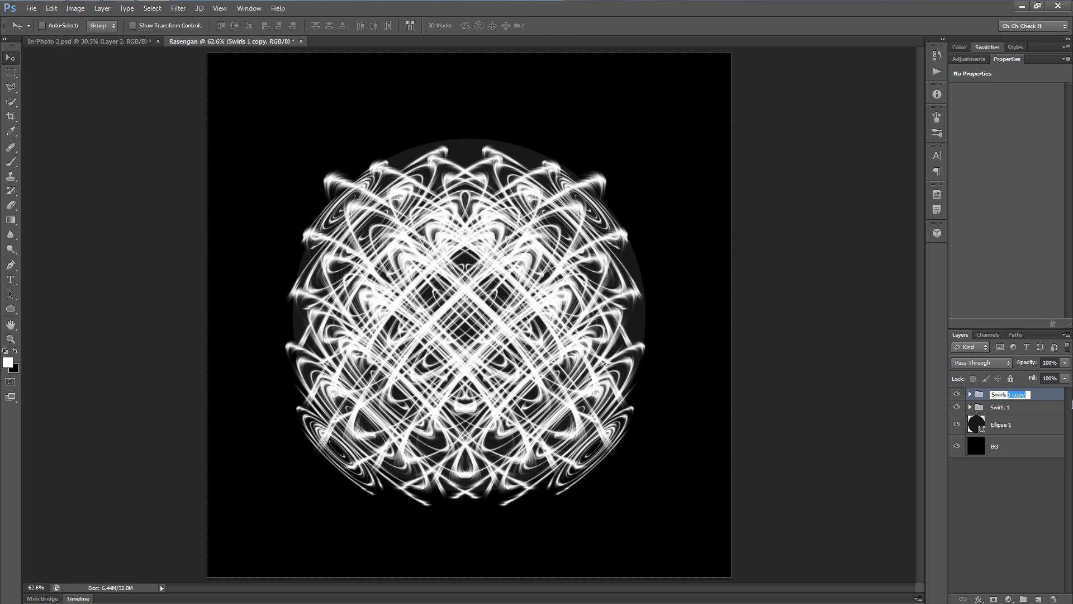
type("2")
key("Return")
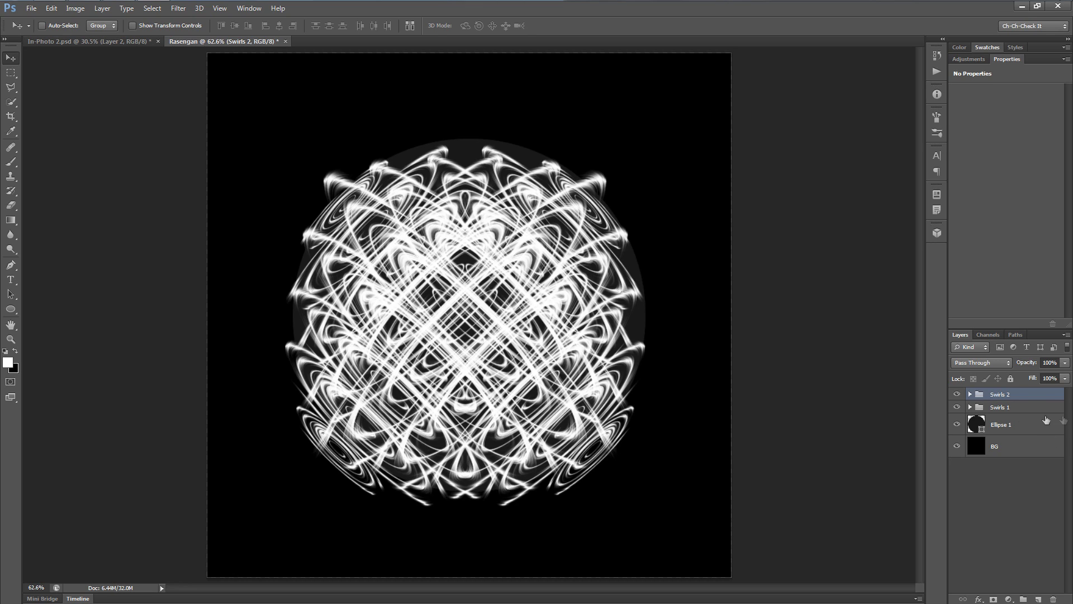
Step: Duplicate the Swirls 1 and Swirls 2 groups together and rotate both copies by 45°
left_click(1005, 409, "shift")
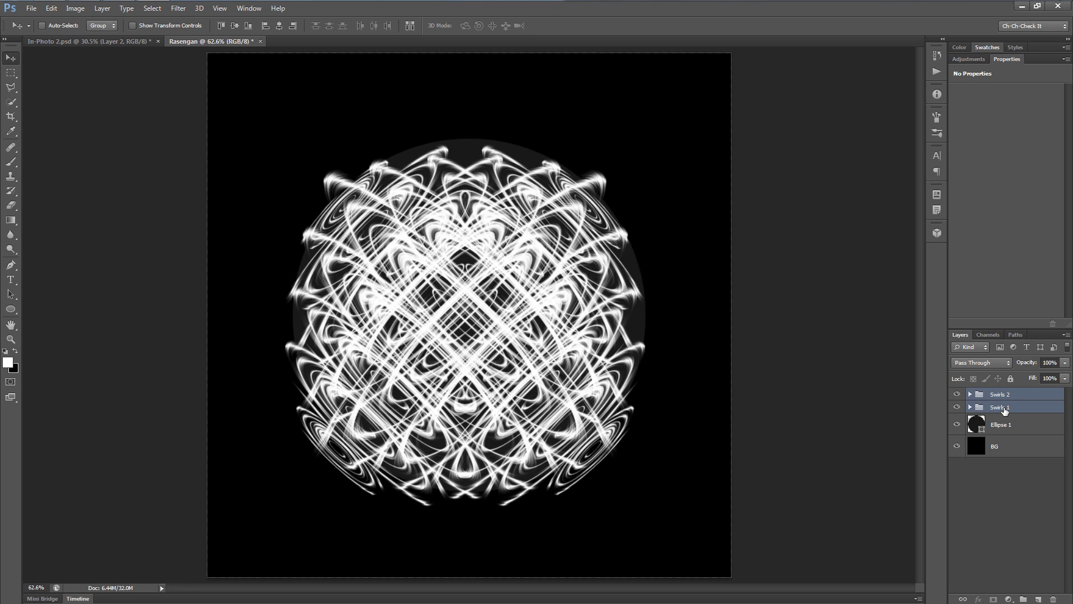
key("ctrl+j")
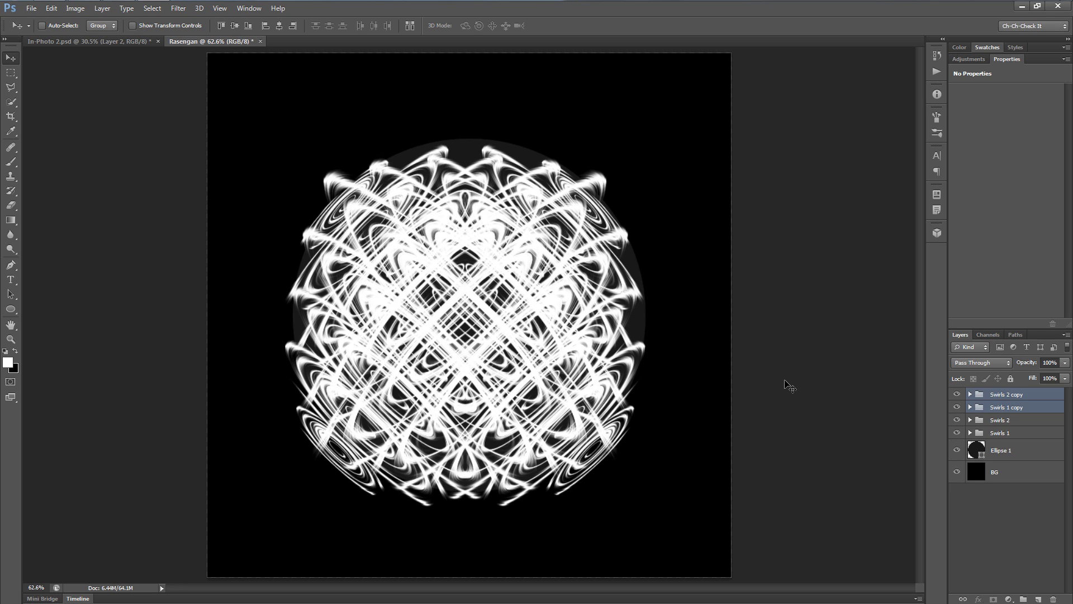
key("ctrl+t")
left_click_drag(691, 112, 787, 315)
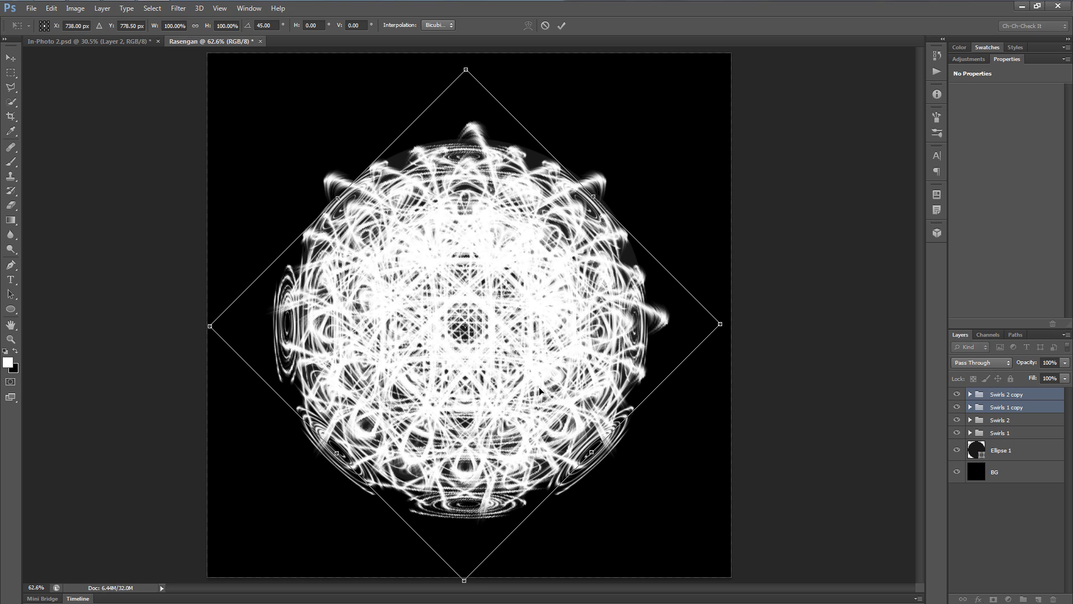
left_click(561, 26)
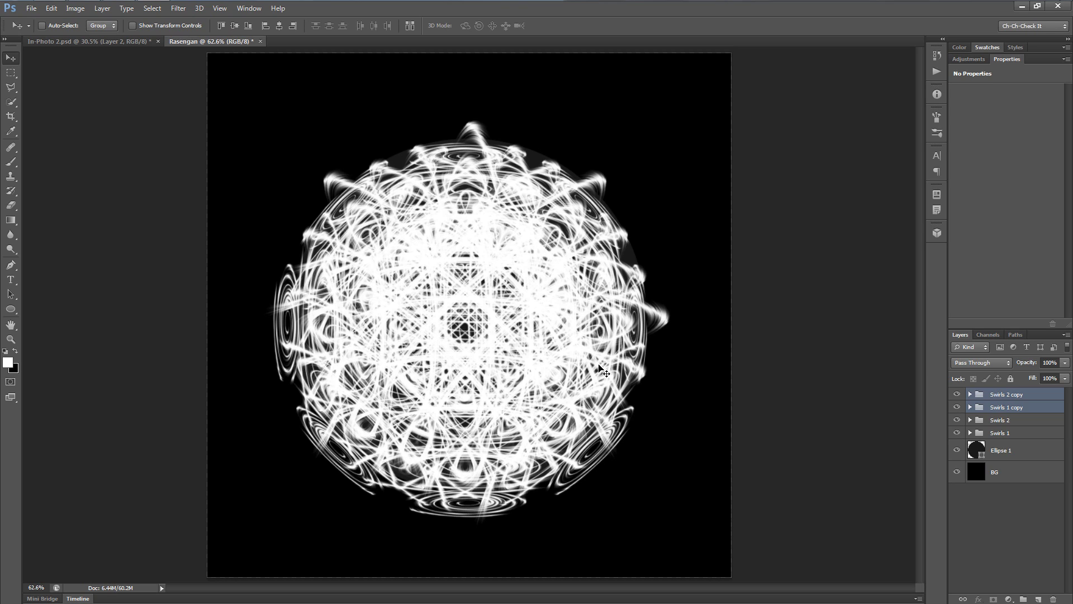
Step: Set the opacity of all four Swirls groups to 30%, then select only the Swirls 1 group
left_click(1023, 397)
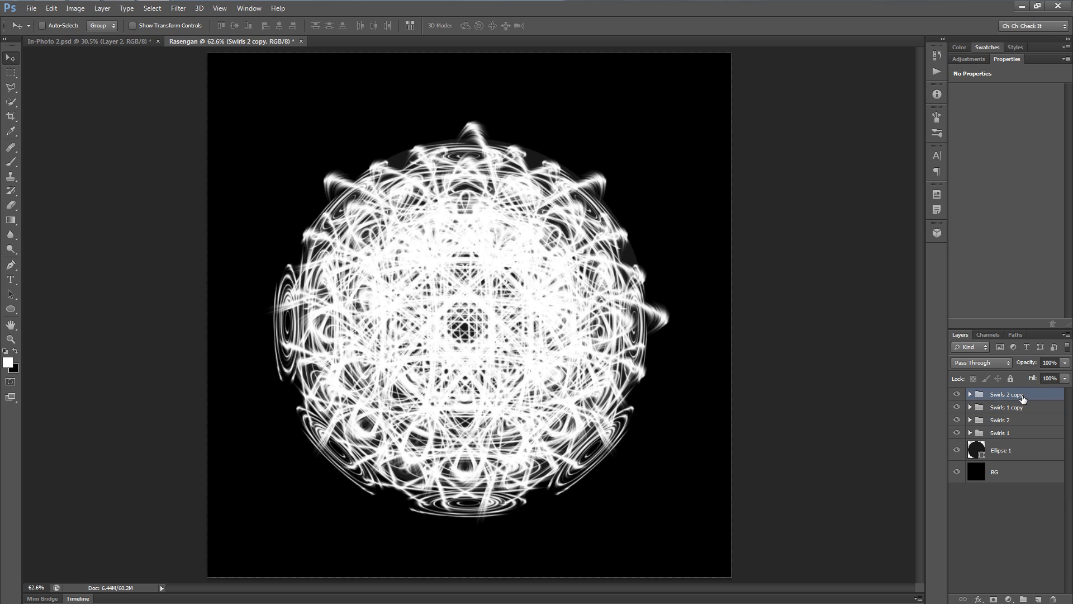
left_click(1011, 435, "shift")
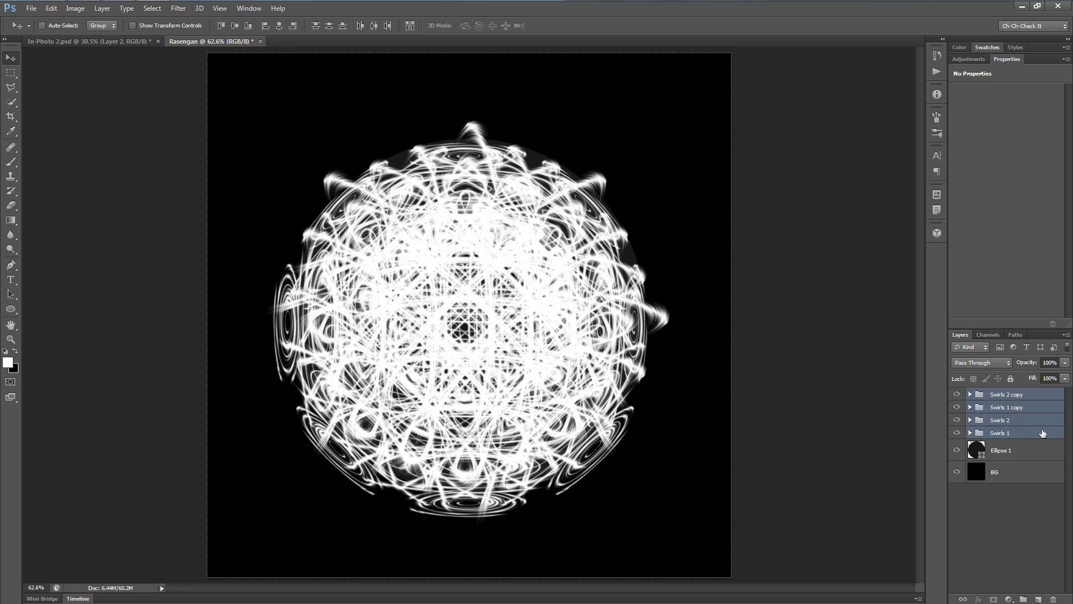
left_click(1049, 363)
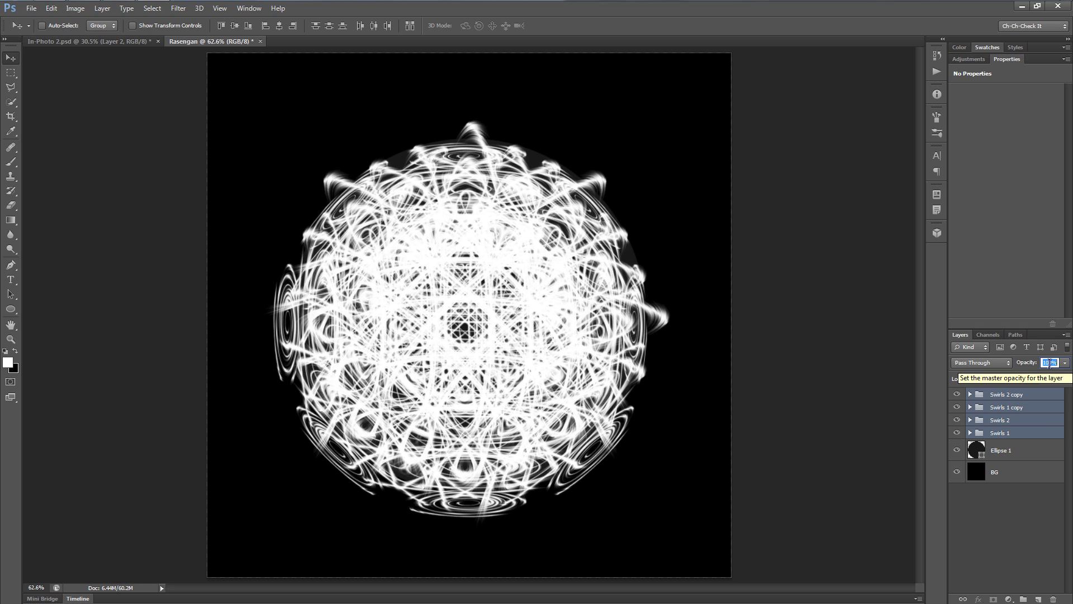
type("30")
key("Return")
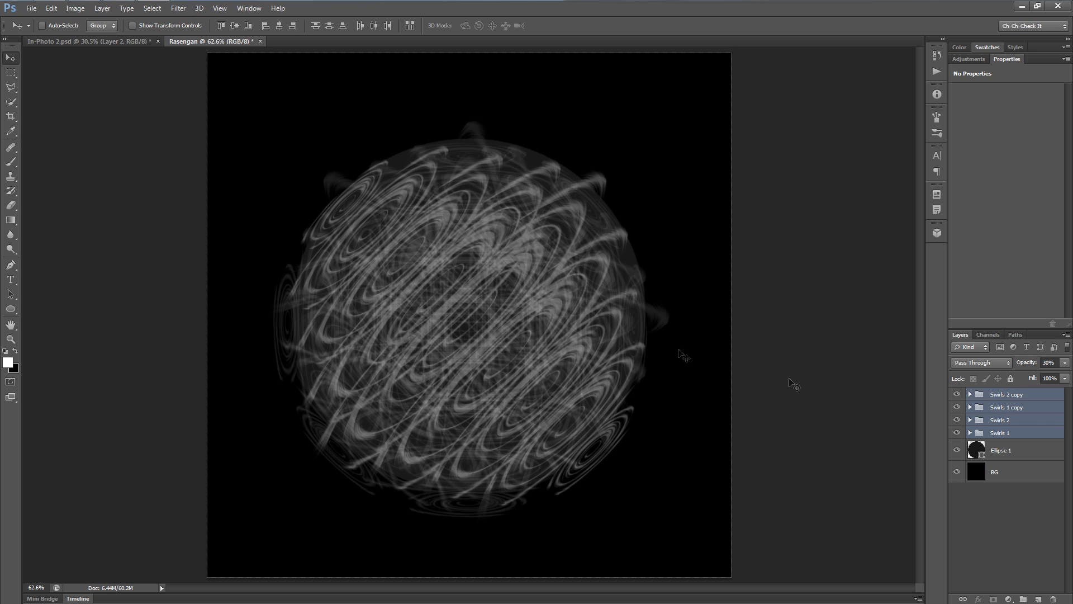
left_click(1017, 433)
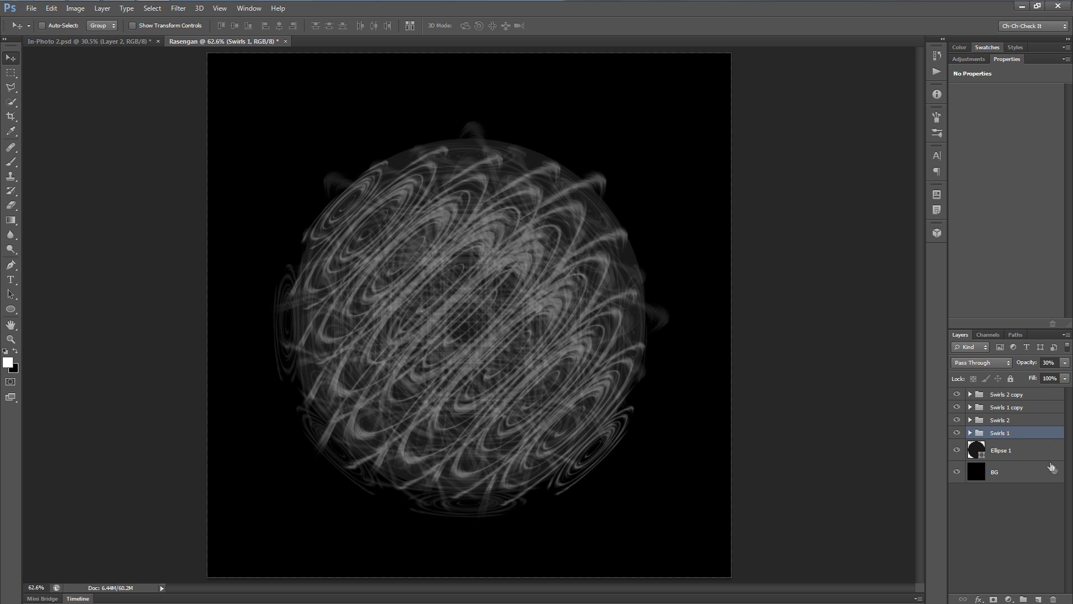
Step: Add a new layer above all the Swirls groups and name it Light
left_click(1028, 397)
left_click(1039, 599)
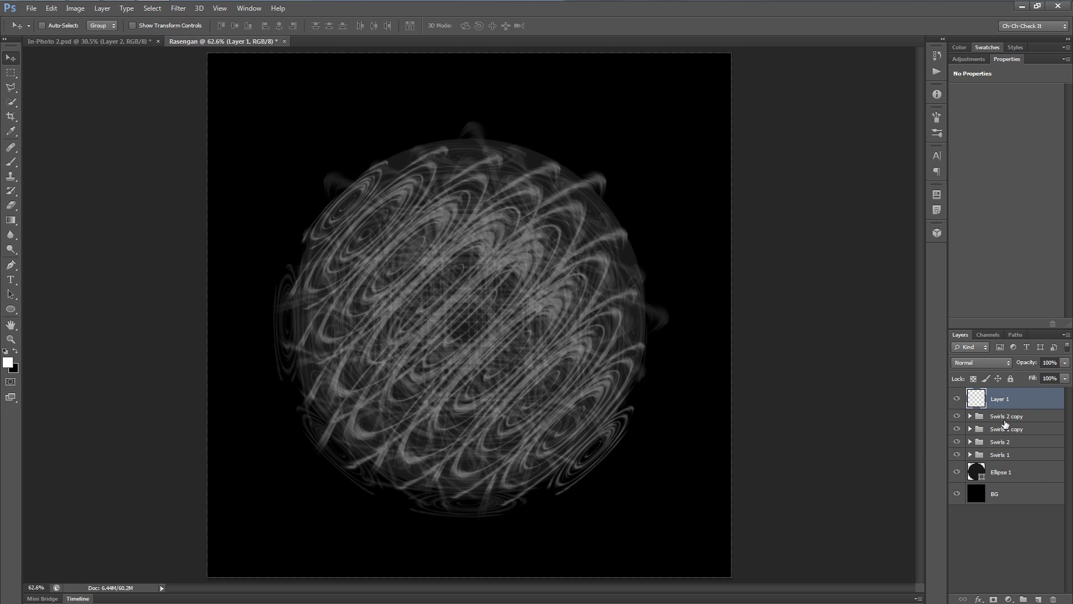
double_click(1006, 398)
type("Light")
key("Return")
Step: Turn off Shape Dynamics for the soft round brush
key("b")
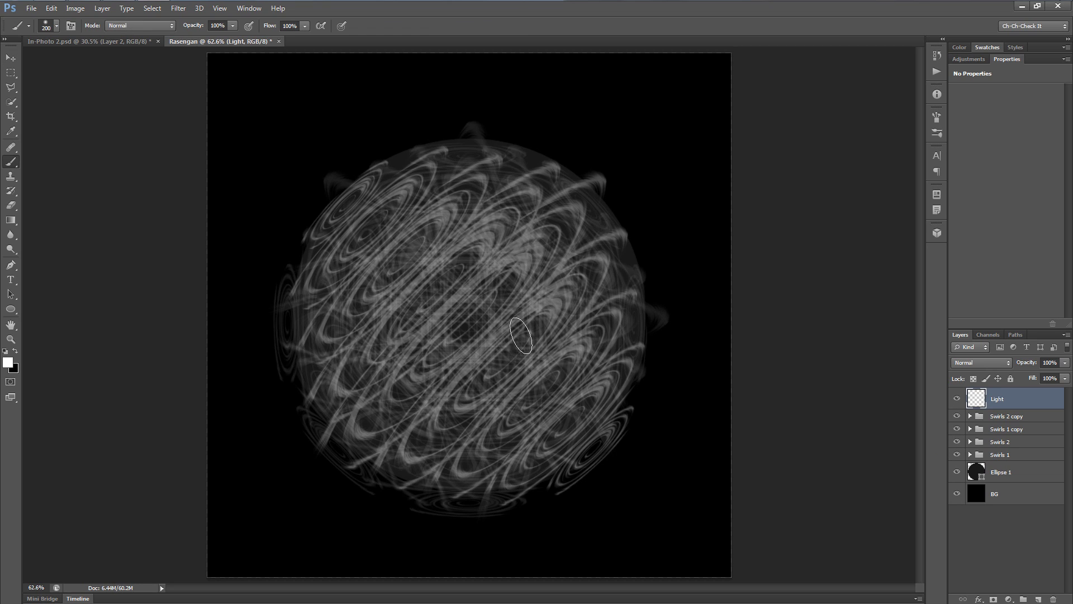
key("F5")
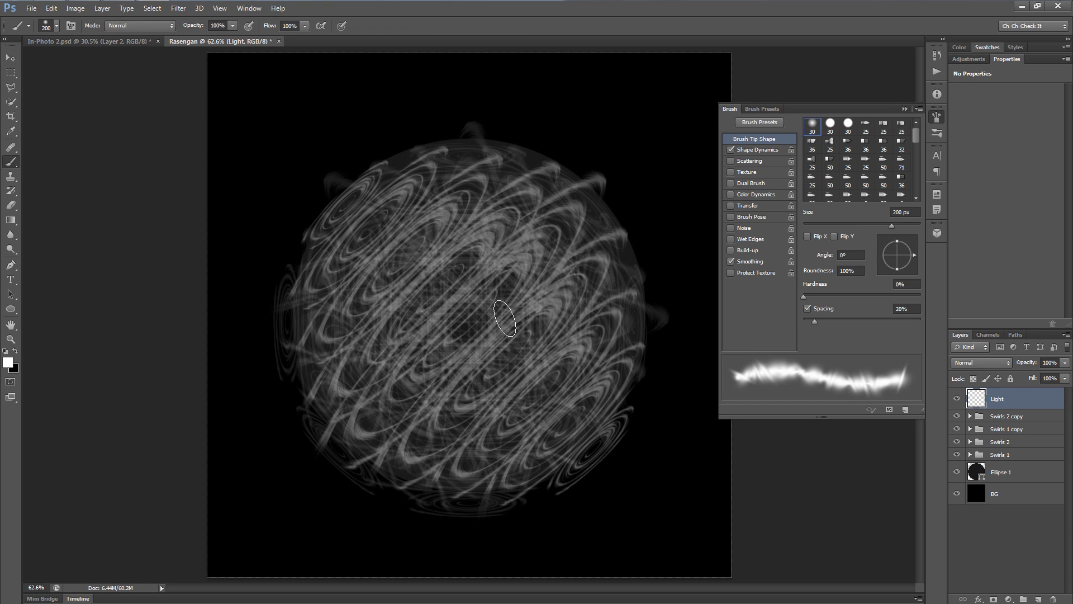
left_click(731, 149)
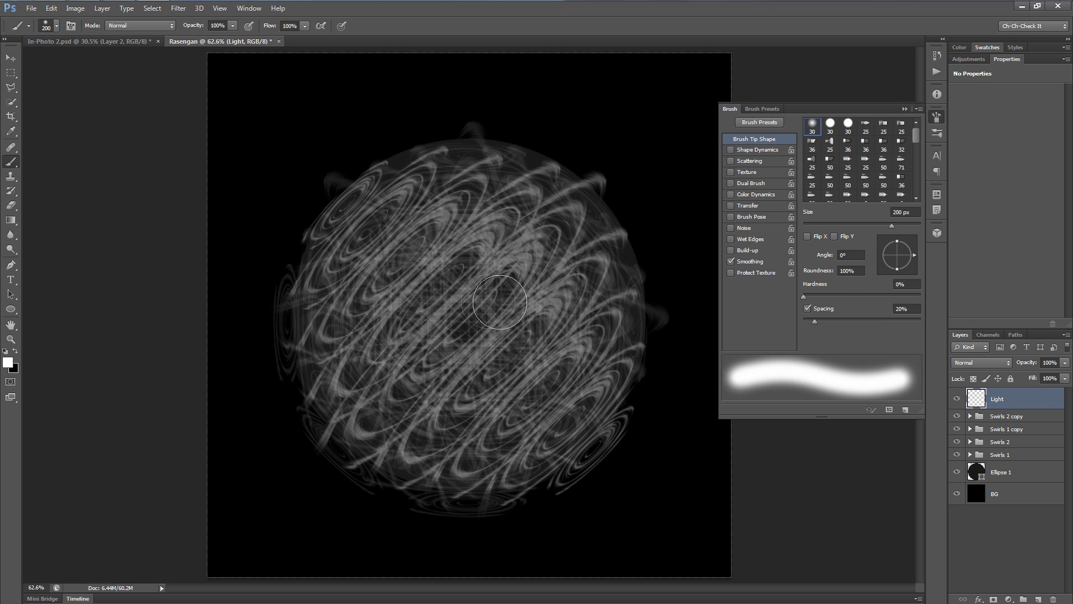
left_click(937, 124)
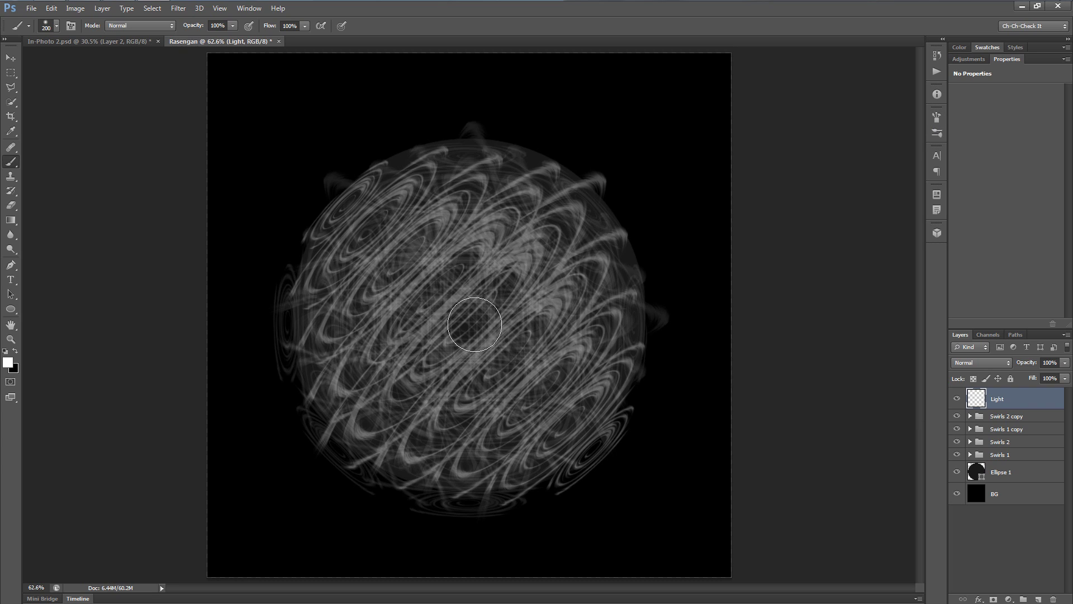
Step: Show the guides and enlarge the brush to 500 px for painting the ball's core
key("ctrl+semicolon")
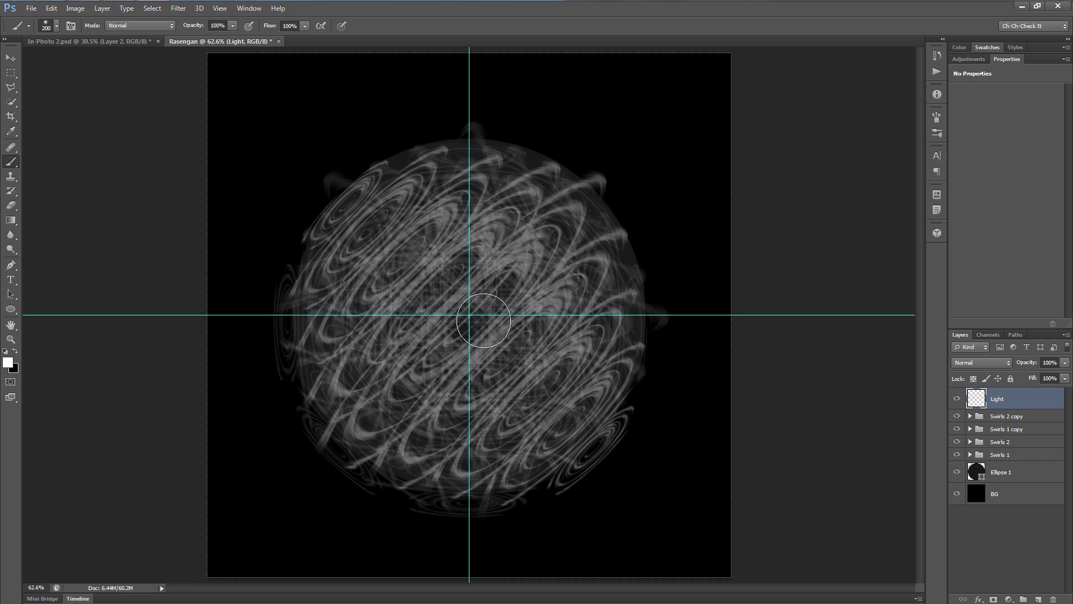
key("bracketright")
key("bracketright")
key("bracketright")
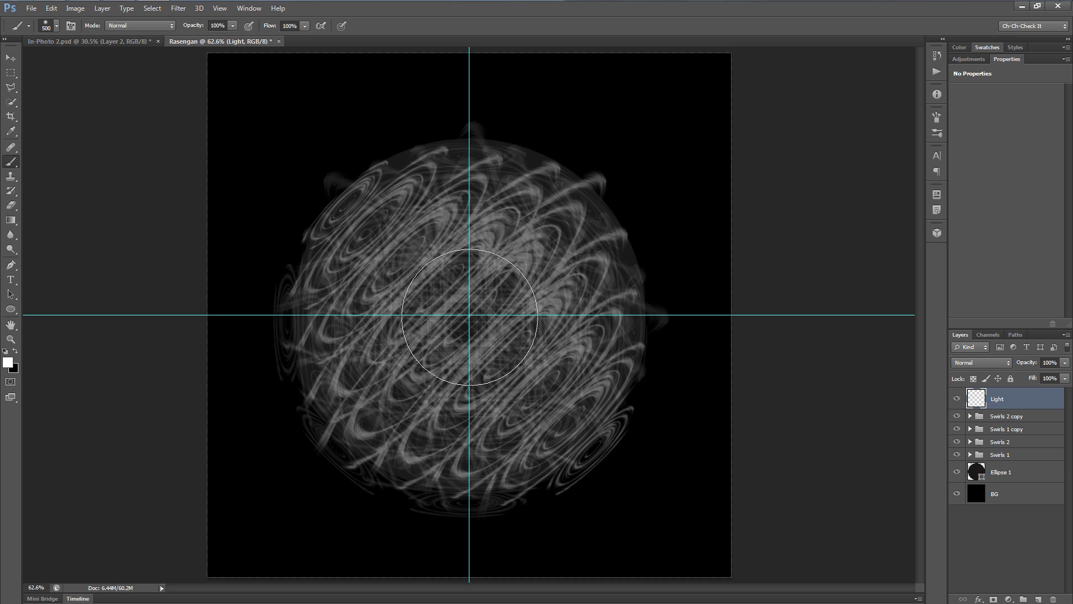
key("bracketright")
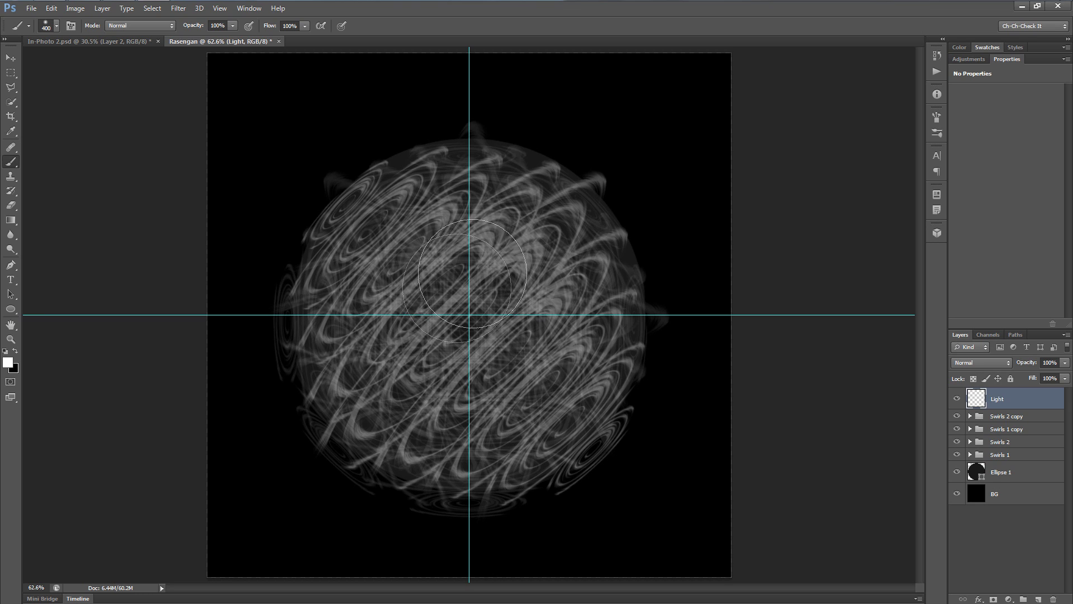
key("bracketright")
key("bracketright")
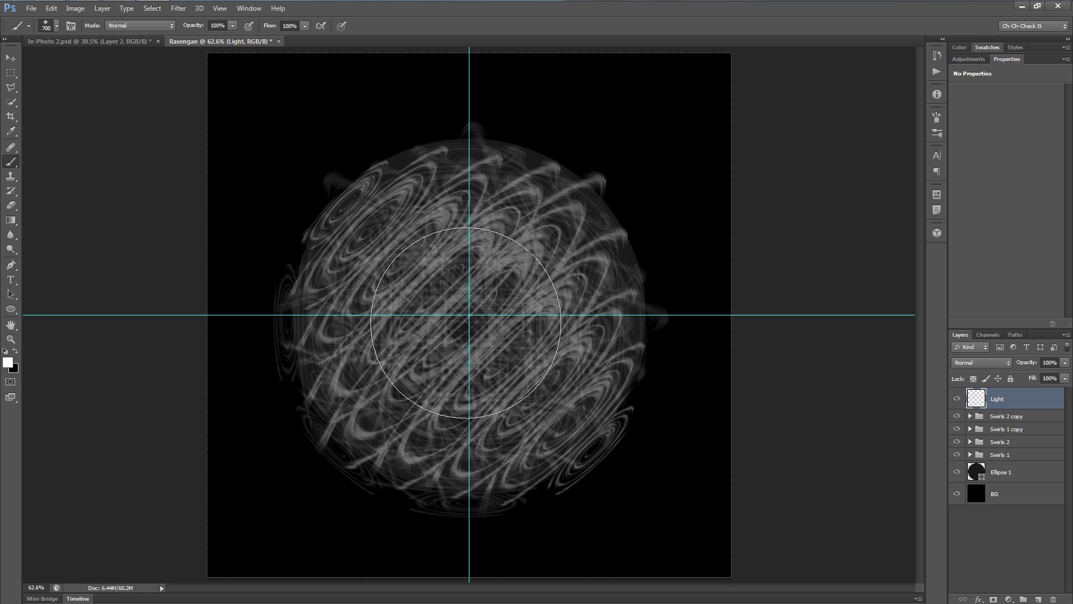
key("bracketleft")
key("bracketleft")
key("bracketleft")
key("bracketleft")
key("bracketright")
key("bracketright")
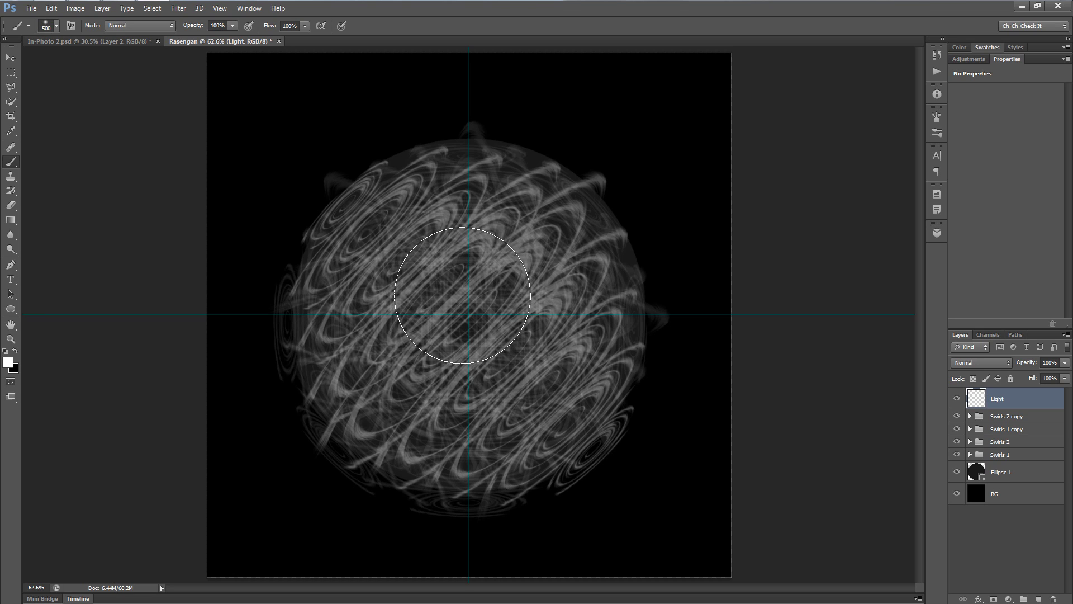
Step: Adjust the brush hardness and paint a white 400 px core on the Light layer where the guides cross
right_click(464, 295)
left_click_drag(477, 350, 479, 351)
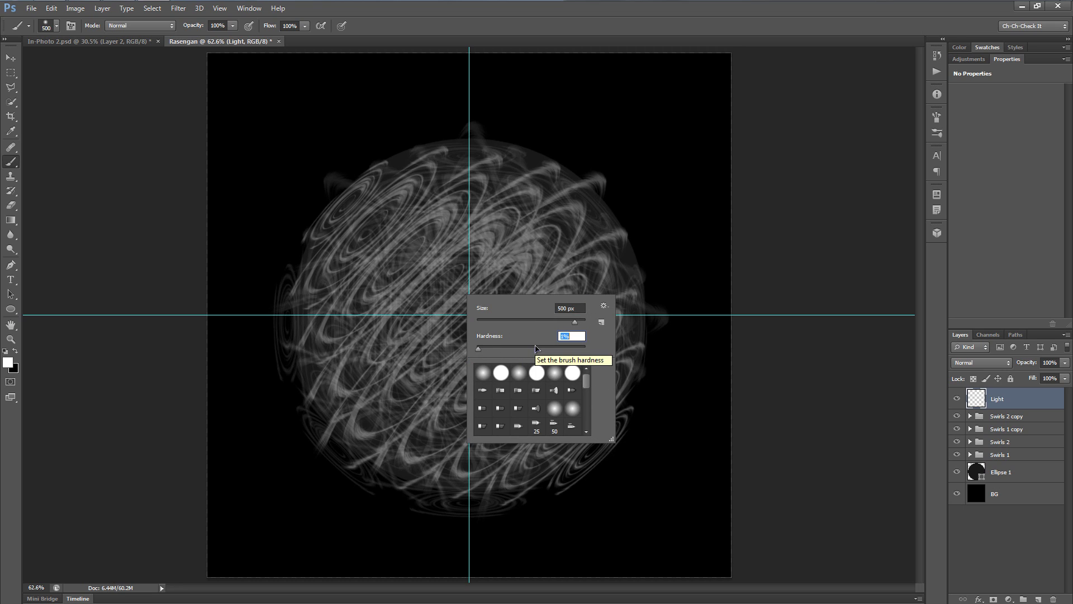
key("Return")
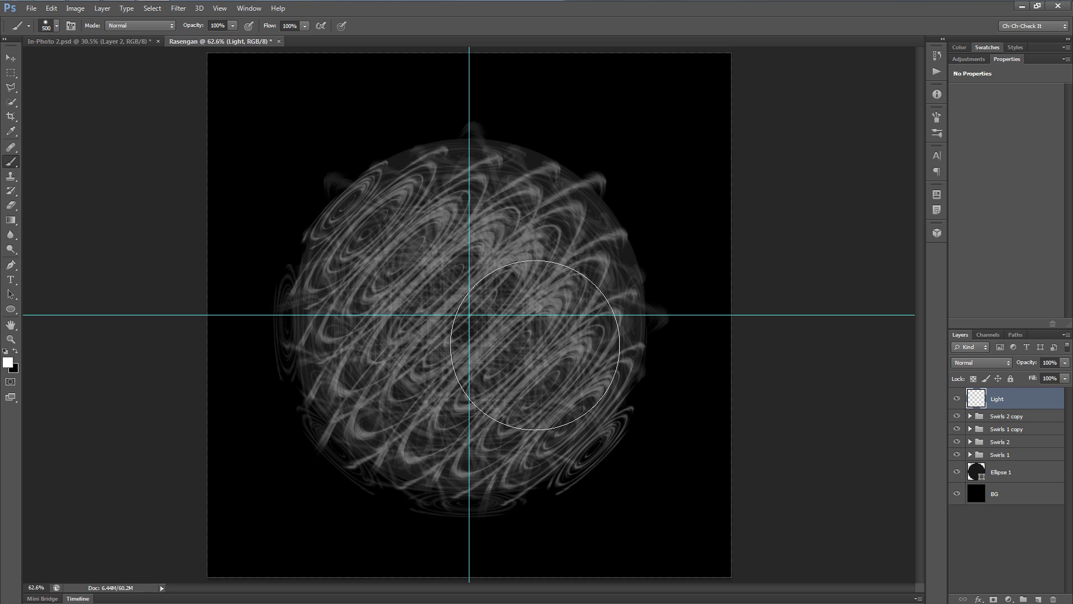
key("bracketleft")
left_click(469, 315)
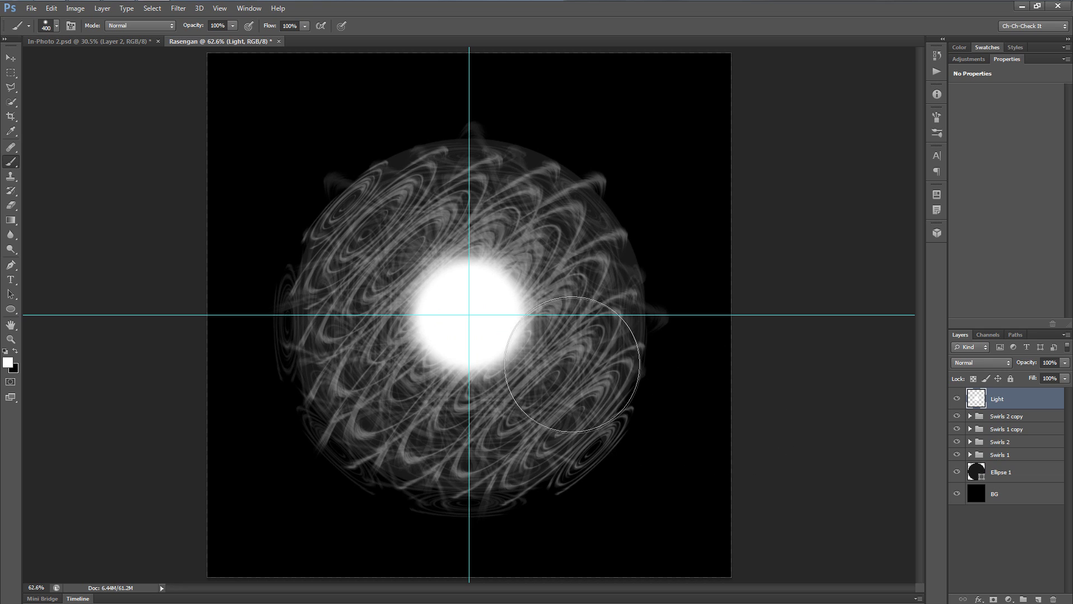
Step: Add another layer above Light and name it Light 2
left_click(1039, 599)
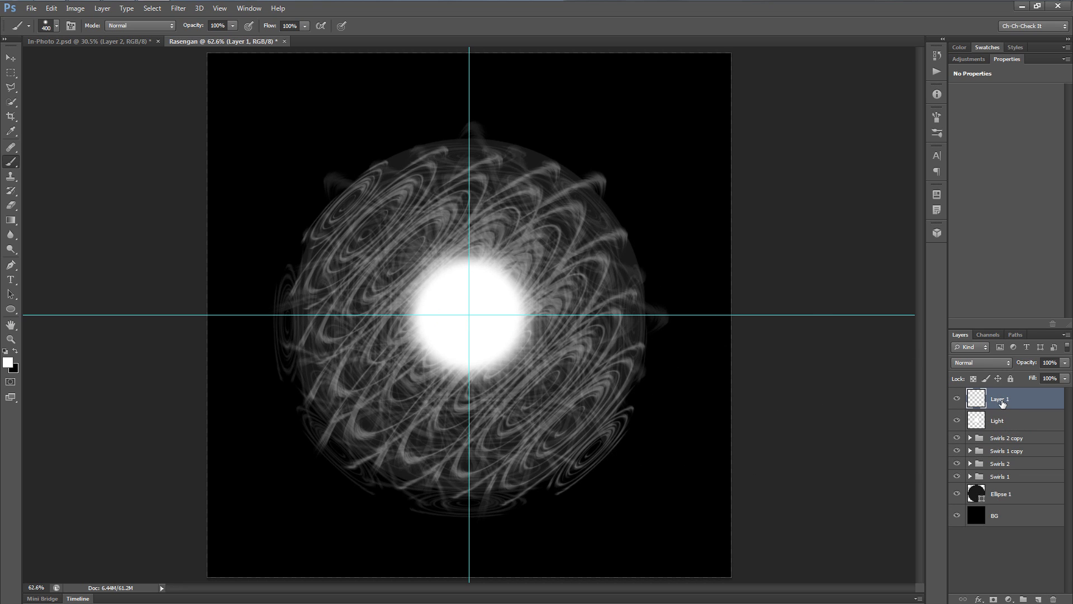
double_click(1001, 399)
type("Light 2")
key("Return")
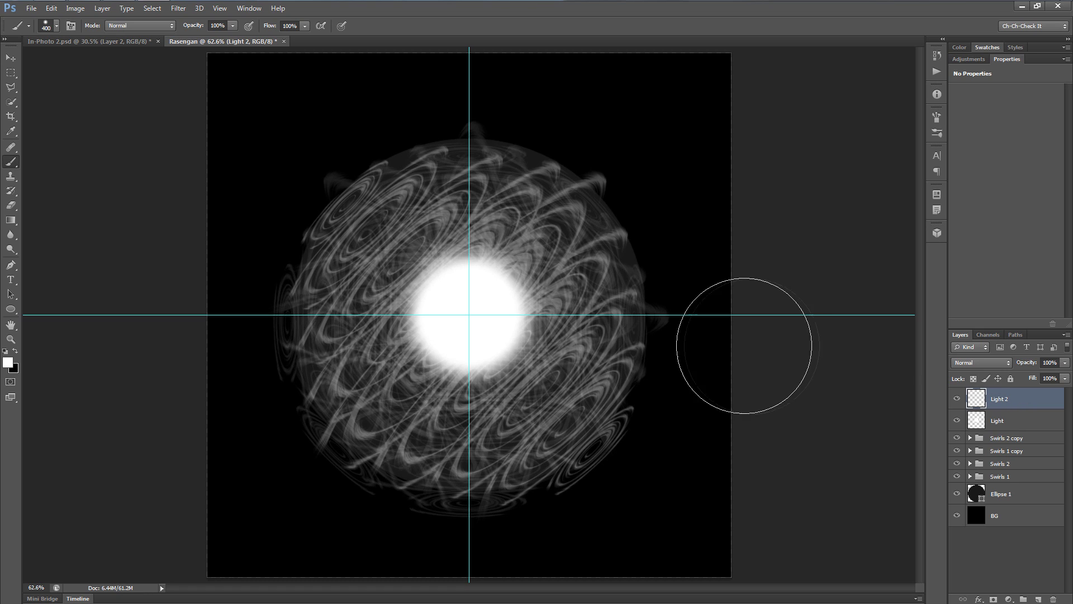
Step: Lower the brush hardness to its minimum
right_click(589, 303)
left_click_drag(529, 346, 494, 347)
left_click(461, 342)
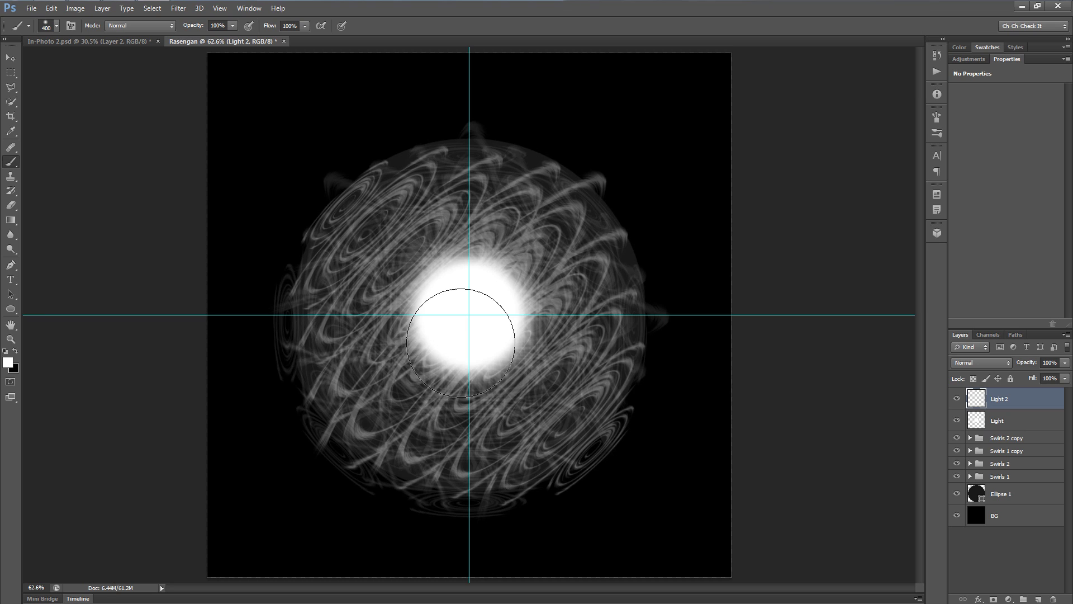
Step: Try a single soft white 1100 px dab at the guide intersection on Light 2, then undo it
key("bracketright")
key("bracketright")
key("bracketright")
key("bracketright")
key("bracketright")
key("bracketright")
key("bracketright")
key("Caps_Lock")
left_click(469, 314)
key("Caps_Lock")
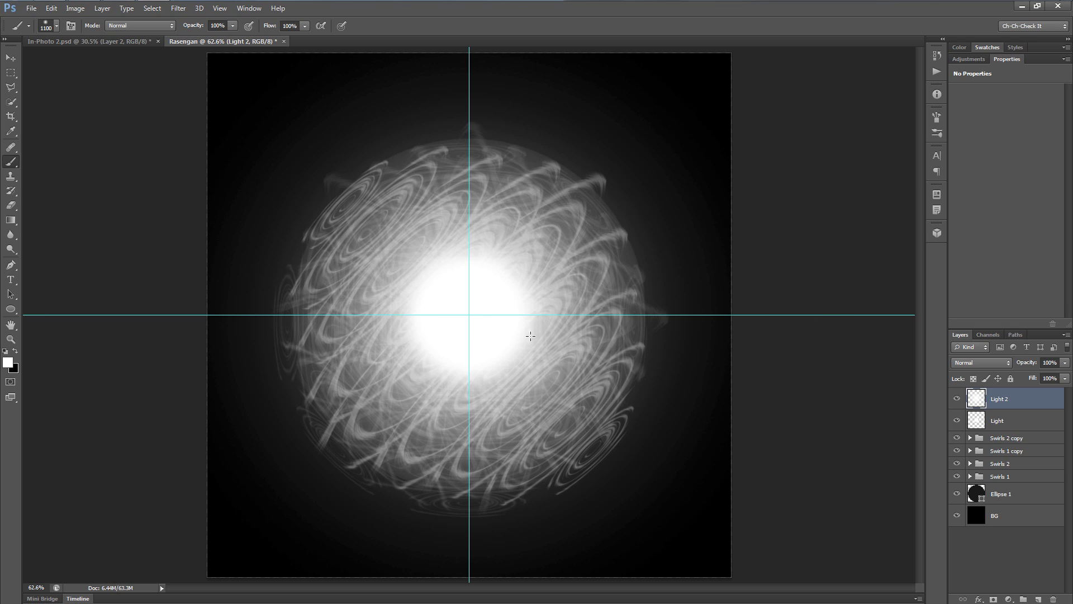
key("ctrl+z")
Step: Paint a soft white 800 px glow at the guide intersection on Light 2, then hide the guides
key("bracketleft")
key("bracketleft")
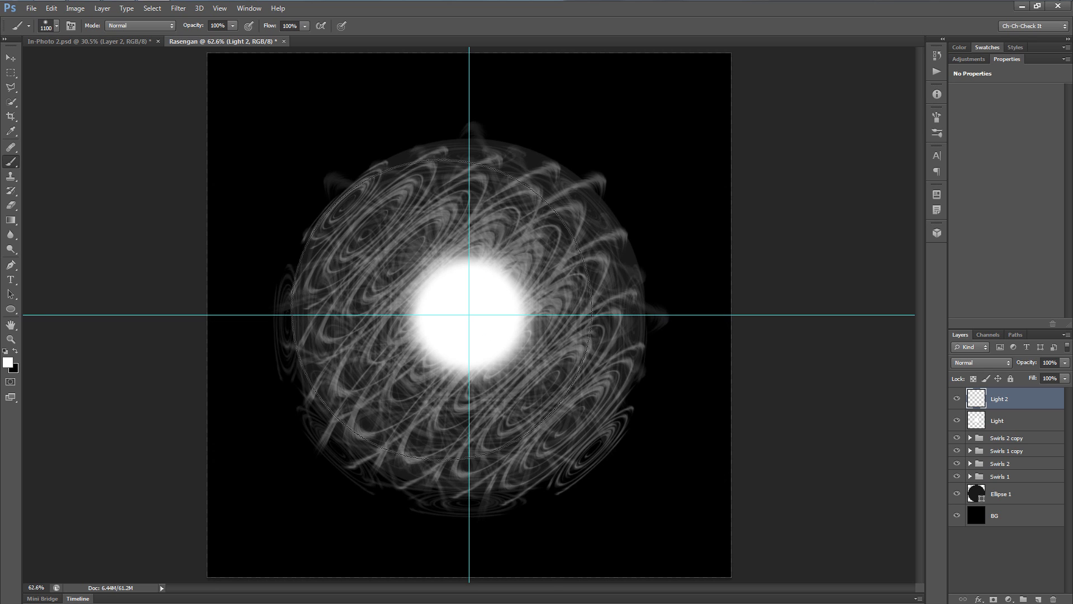
key("bracketleft")
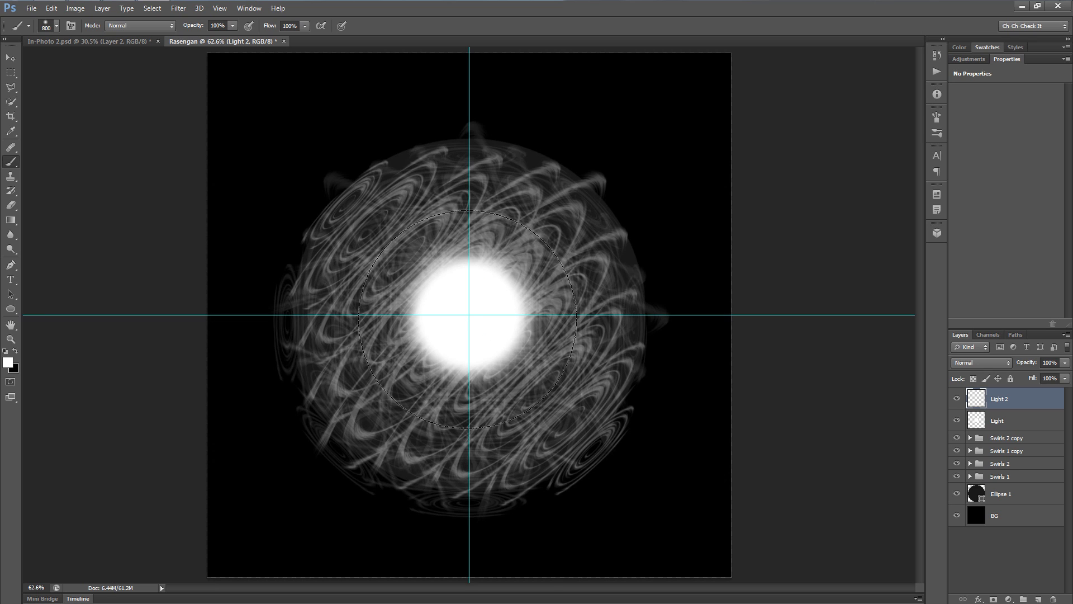
left_click(469, 314)
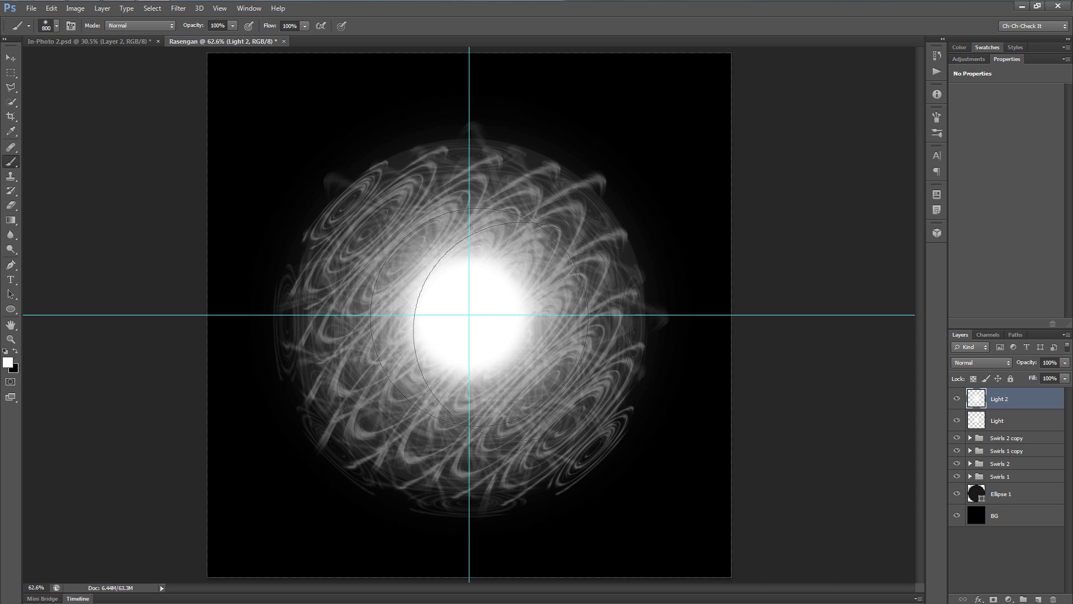
key("v")
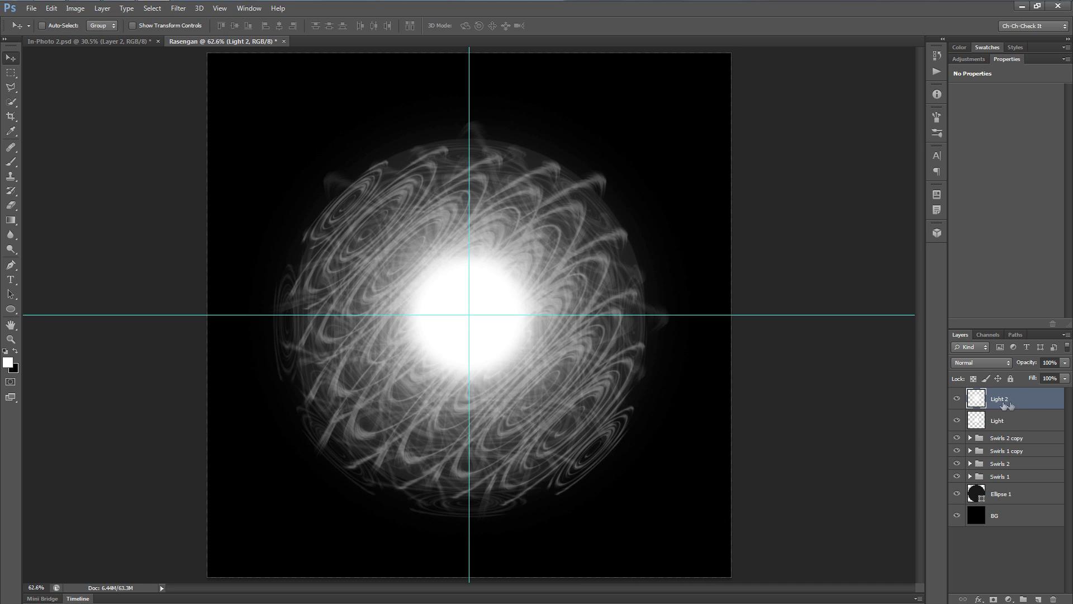
scroll(474, 386, "down", 2)
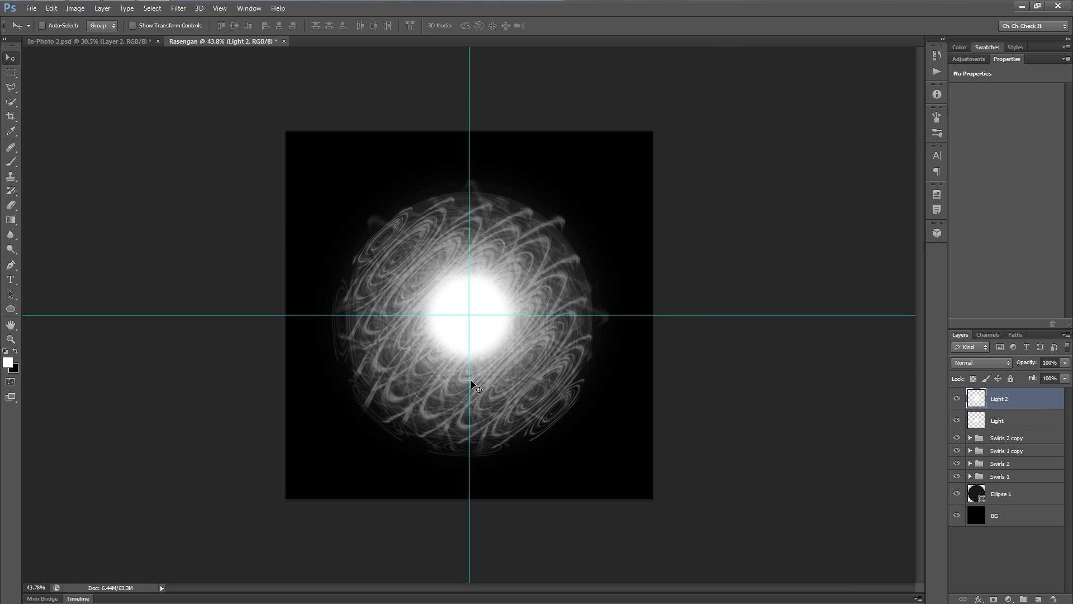
scroll(473, 384, "up", 2)
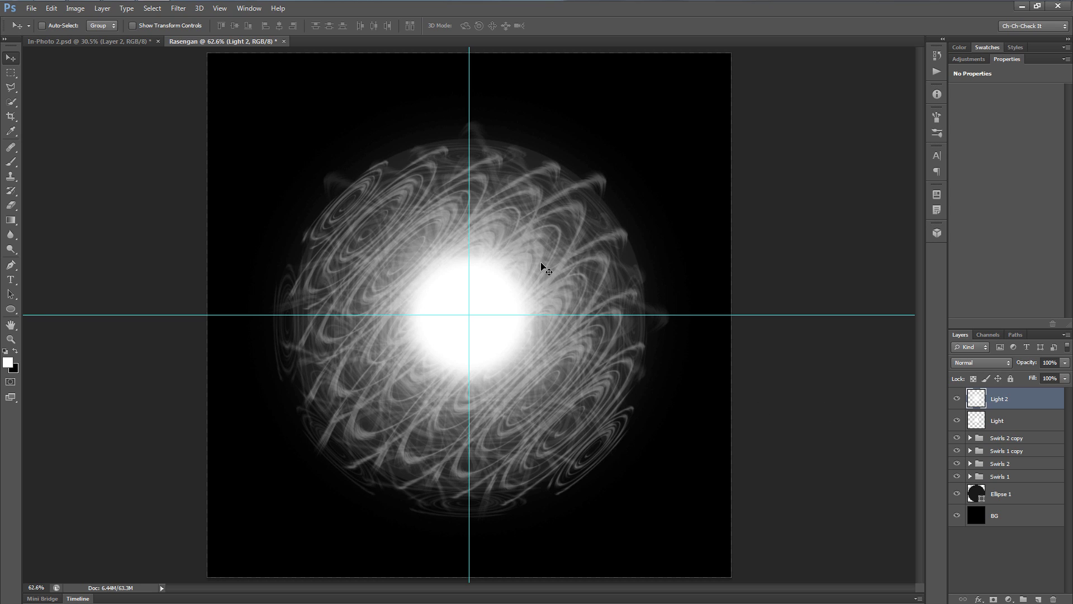
mouse_move(958, 421)
left_mouse_down()
mouse_move(960, 405)
mouse_move(957, 421)
left_mouse_up()
key("ctrl+semicolon")
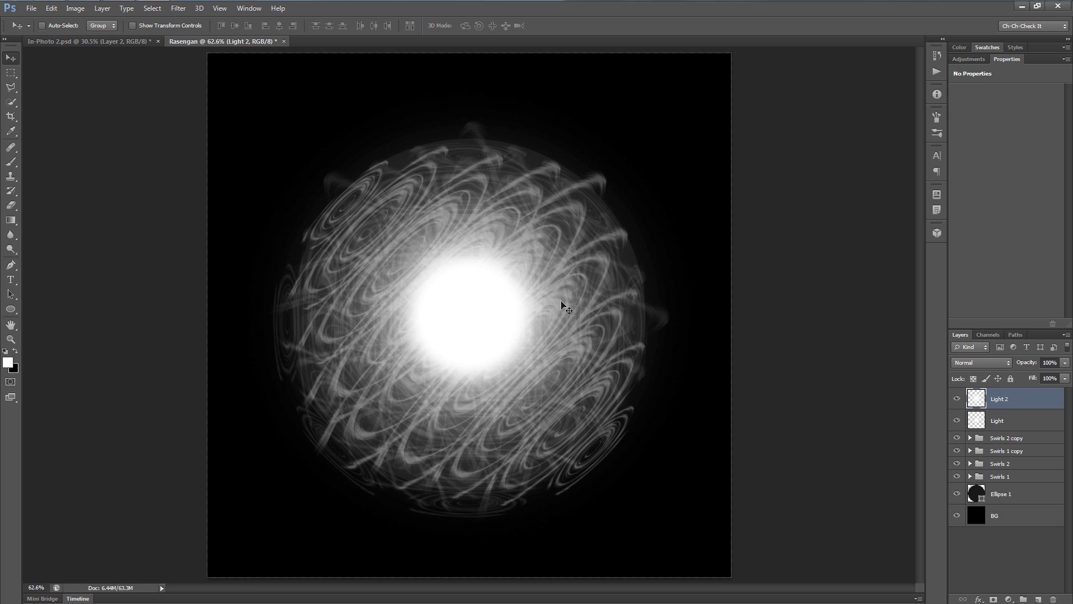
Step: Hide both Light layers and every Swirls group except Swirls 1
left_click(958, 399)
left_click(957, 420)
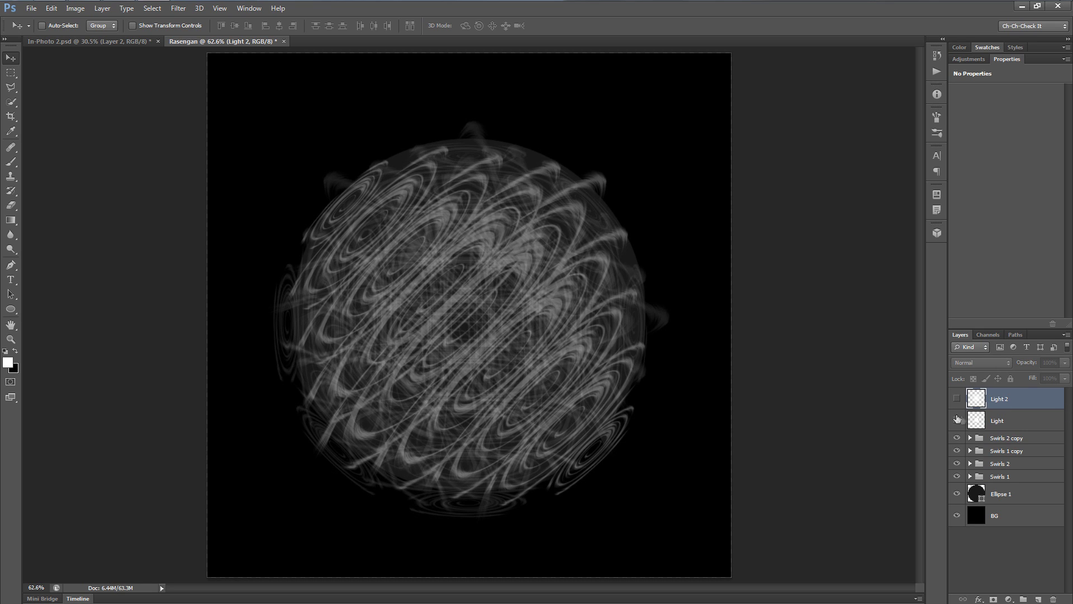
left_click_drag(958, 438, 958, 463)
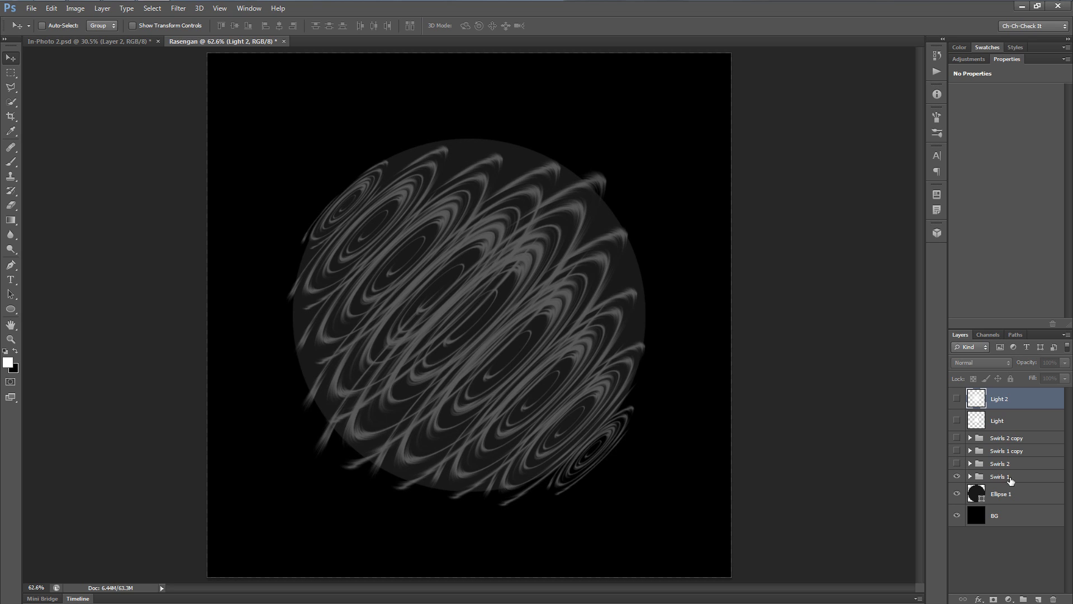
Step: Mask the Swirls 1 group with a reflected white-to-black gradient running diagonally from the guide intersection to the circle's lower-right edge
left_click(1008, 477)
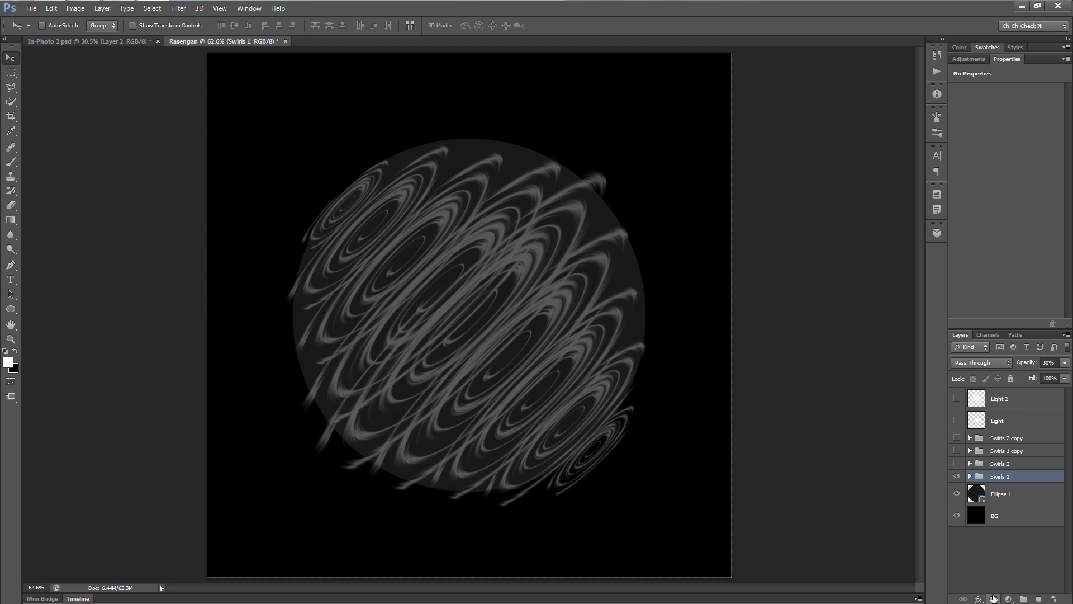
left_click(994, 599)
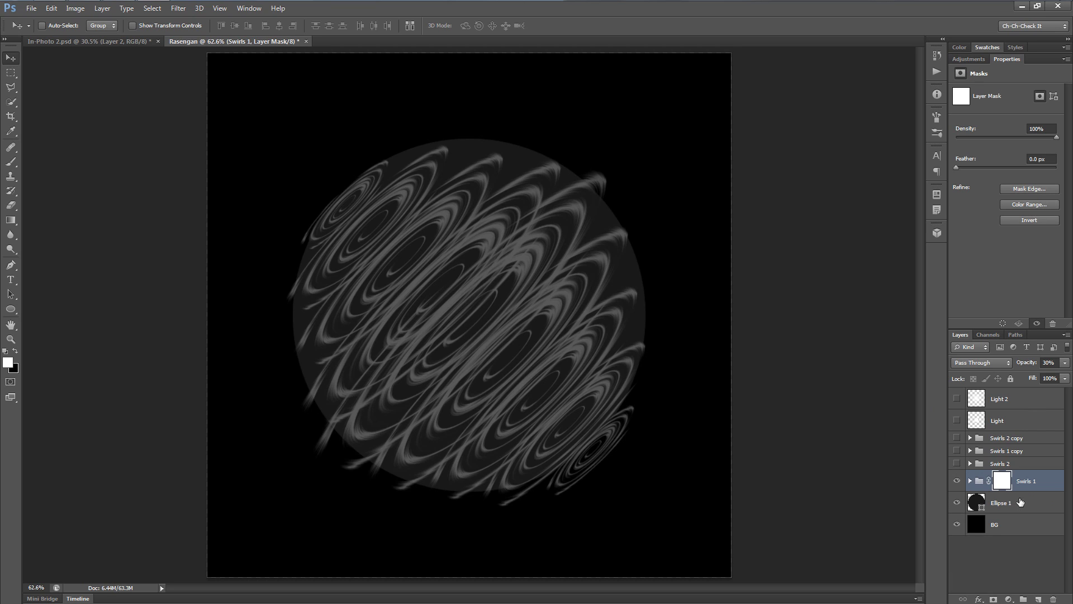
key("ctrl+semicolon")
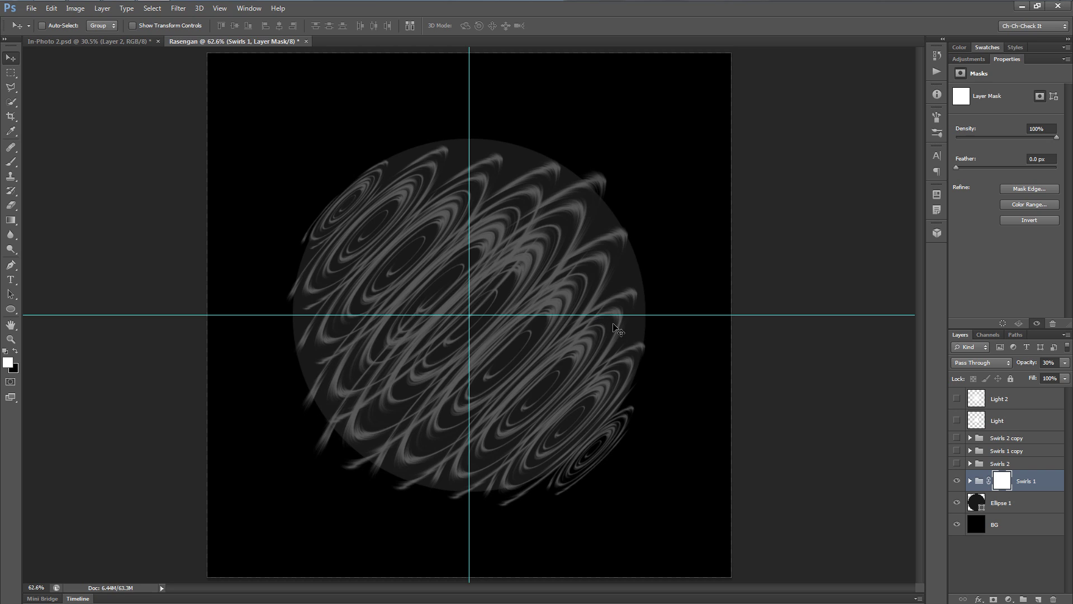
key("g")
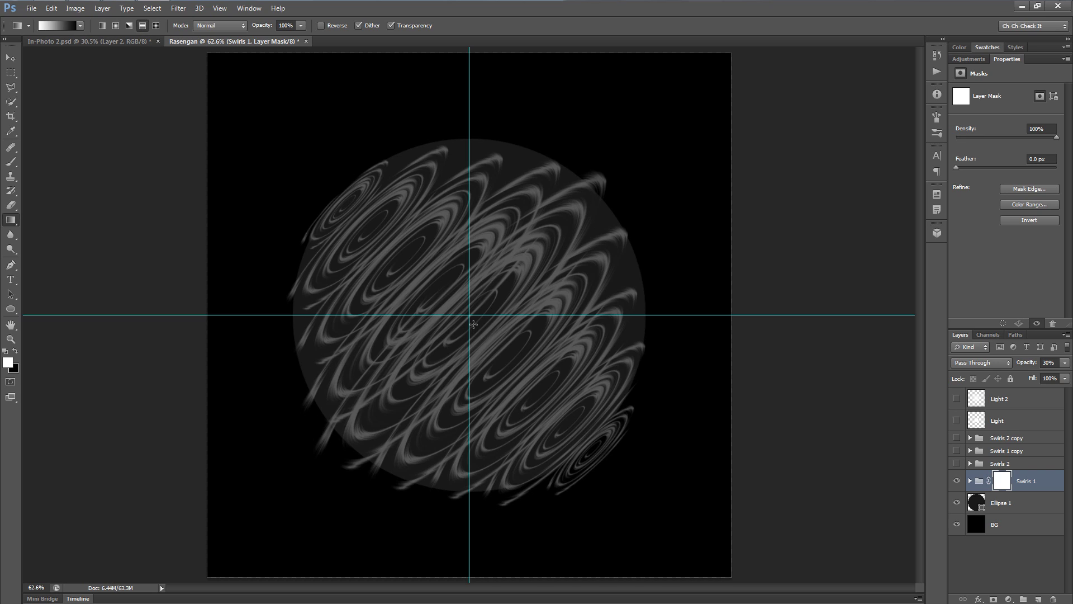
left_click_drag(471, 314, 599, 450)
left_click_drag(607, 453, 607, 453)
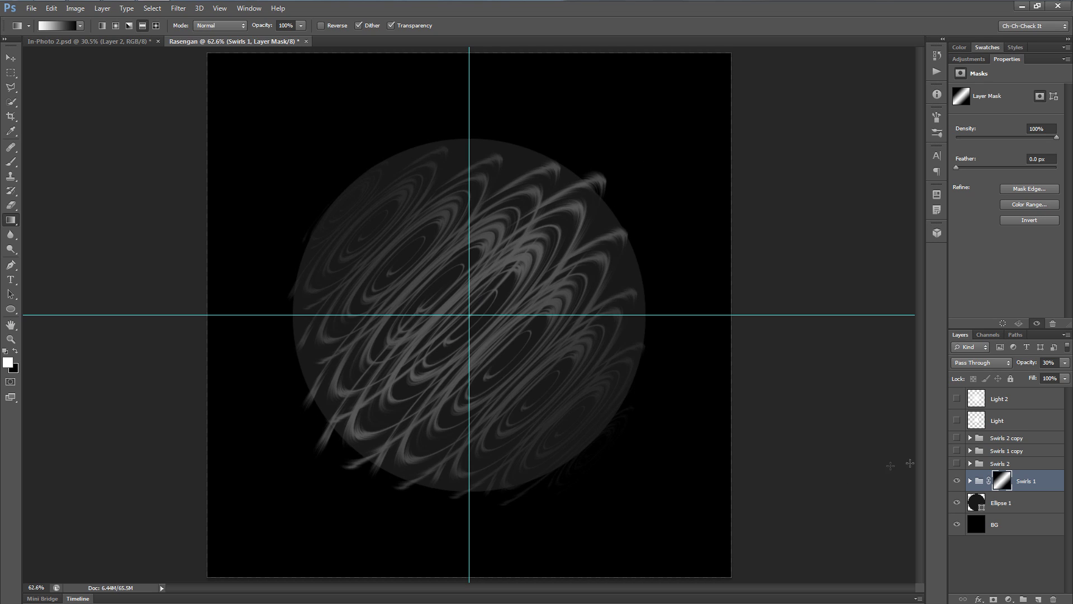
Step: Show Swirls 2 instead of Swirls 1 and mask it with a reflected gradient from the center to the circle's upper-right edge
left_click(958, 479)
left_click(957, 464)
left_click(1001, 464)
left_click(992, 600)
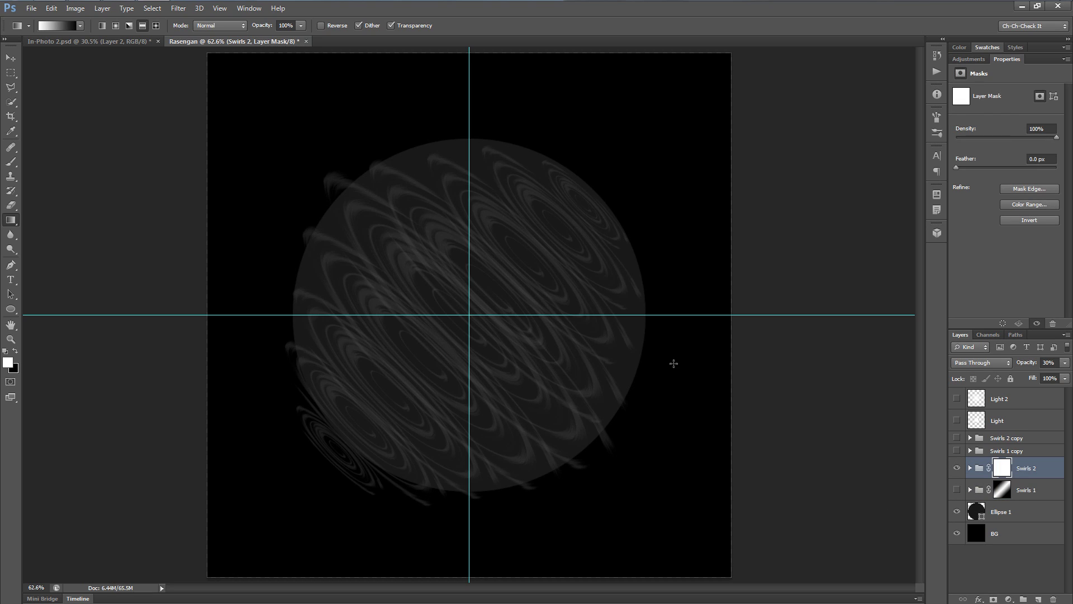
left_click_drag(469, 314, 594, 191)
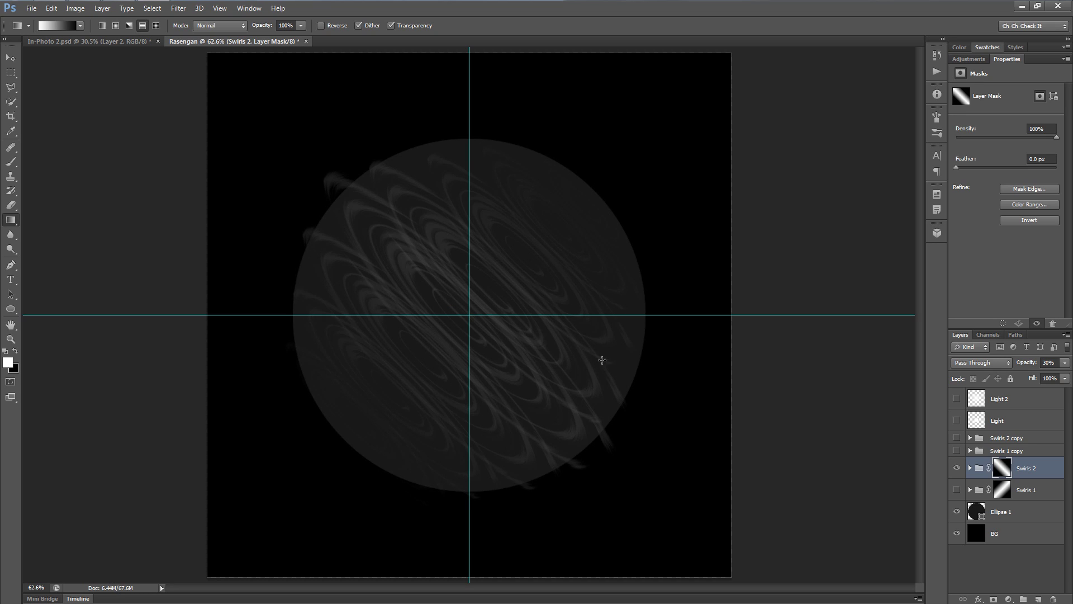
Step: Show Swirls 1 copy instead of Swirls 2 and mask it with a reflected gradient from the guide intersection to the circle's top edge
left_click(958, 467)
left_click(957, 450)
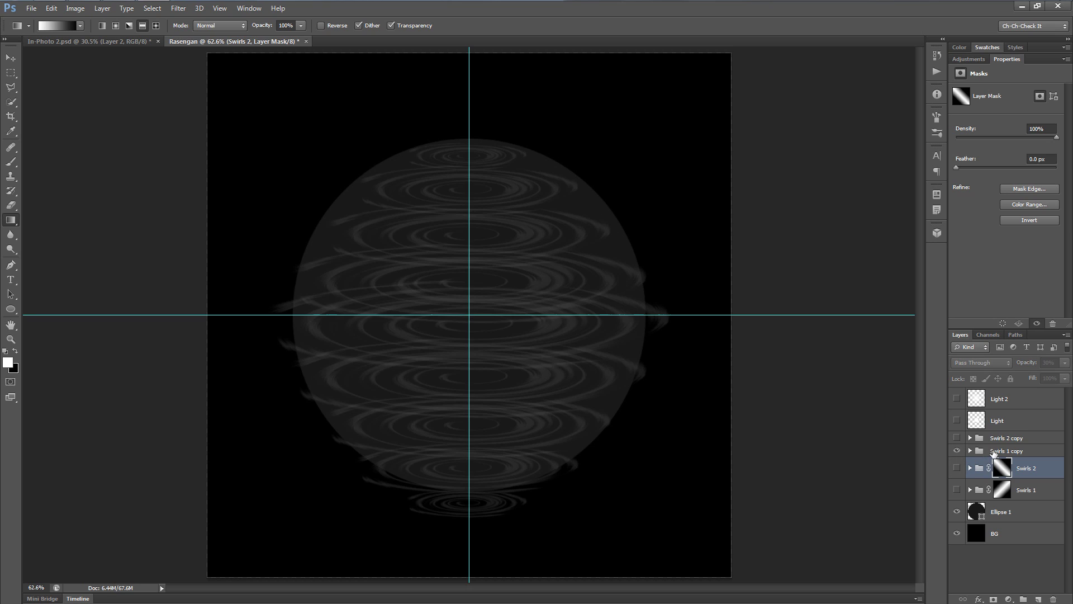
left_click(995, 451)
left_click(994, 599)
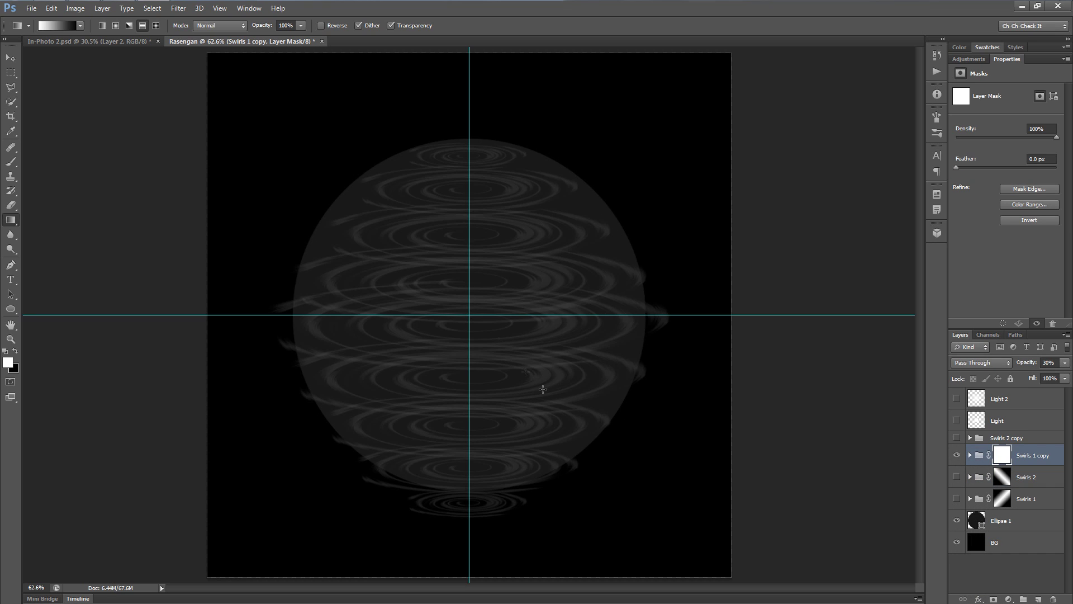
left_click_drag(469, 313, 469, 136)
Step: Show Swirls 2 copy instead of Swirls 1 copy and mask it with a reflected gradient from the center to the circle's right edge
left_click(957, 455)
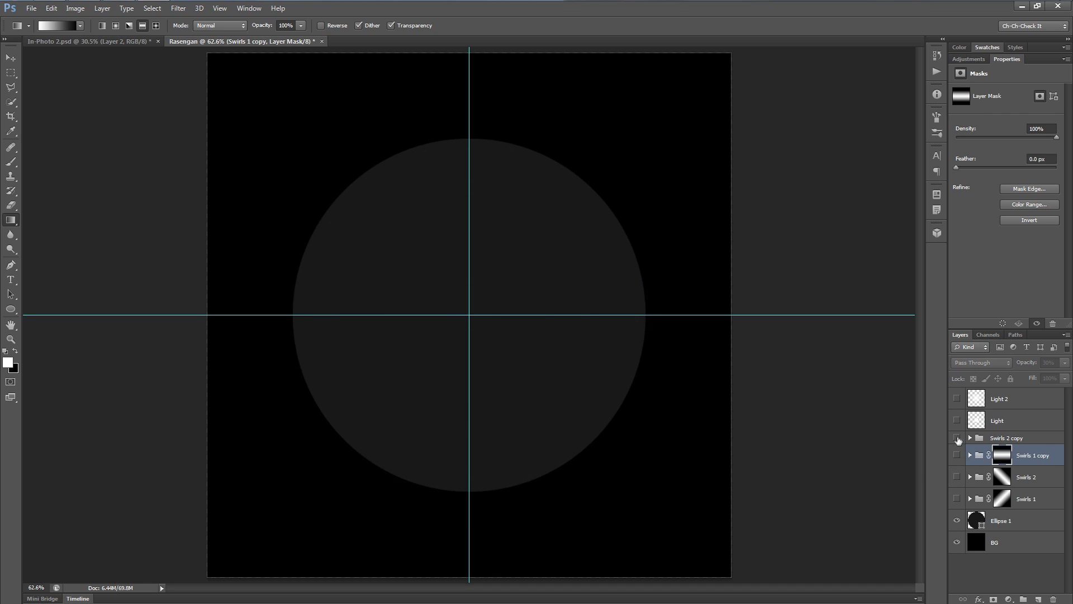
left_click(957, 438)
left_click(1007, 438)
left_click(993, 600)
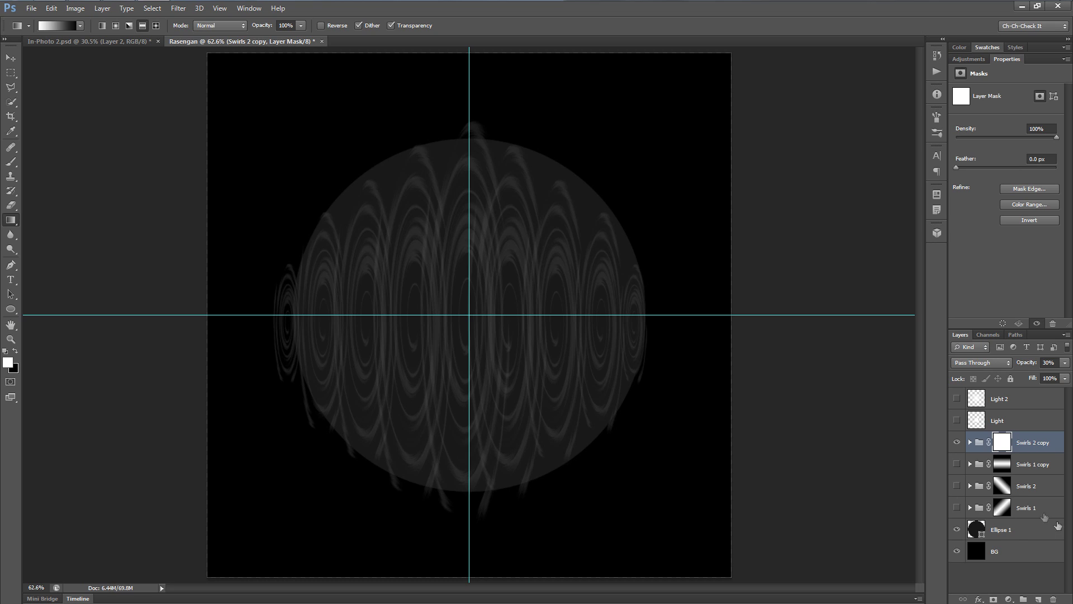
left_click_drag(469, 315, 648, 315)
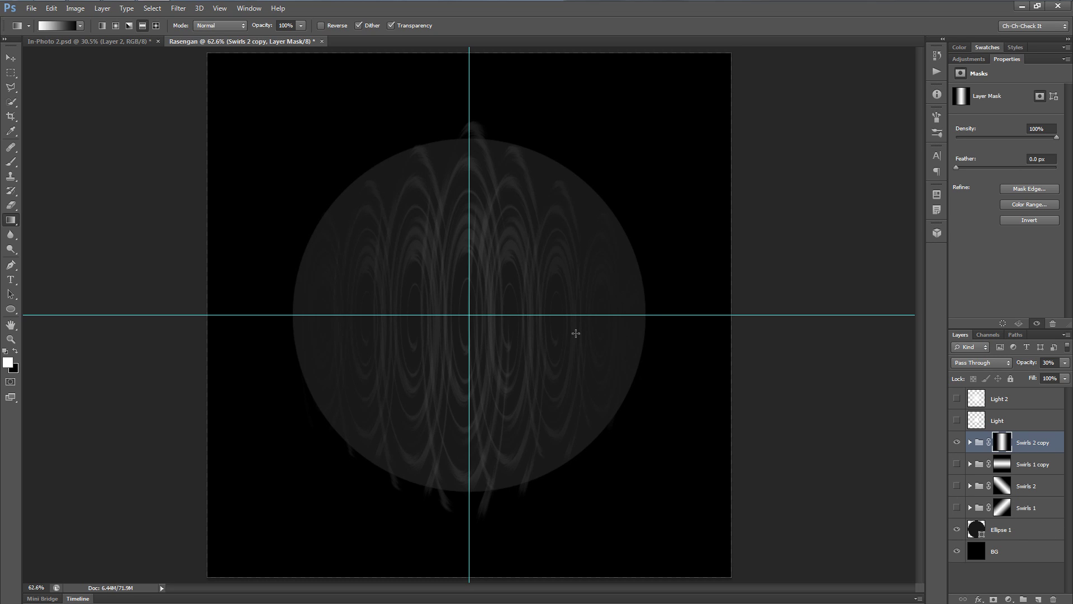
Step: Preview the complete ball with all four Swirls groups and both Light layers shown and the guides hidden
left_click_drag(956, 466, 956, 507)
key("ctrl+h")
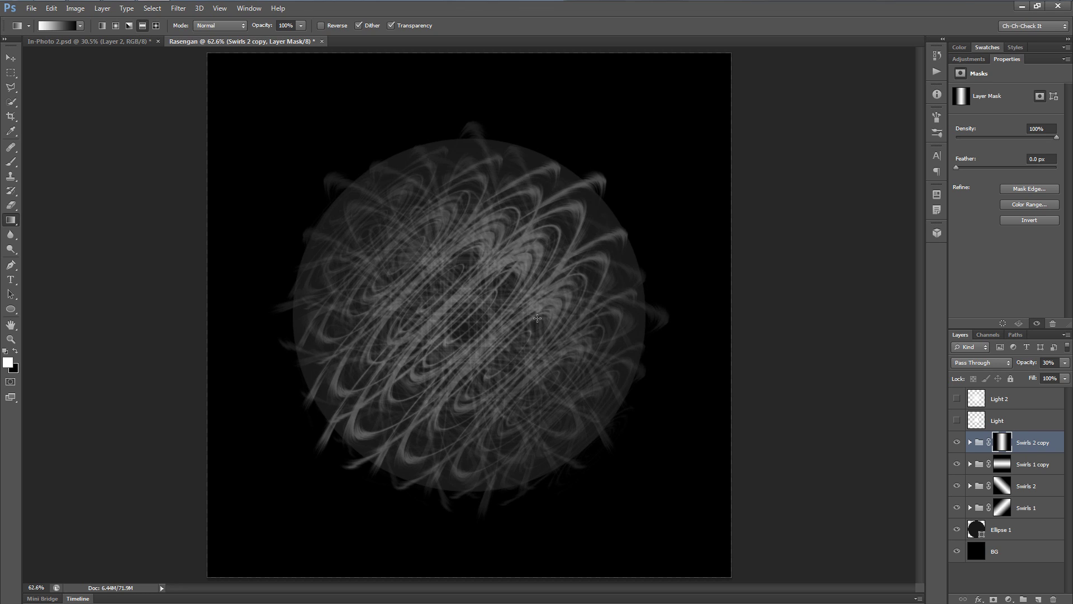
left_click_drag(957, 420, 957, 398)
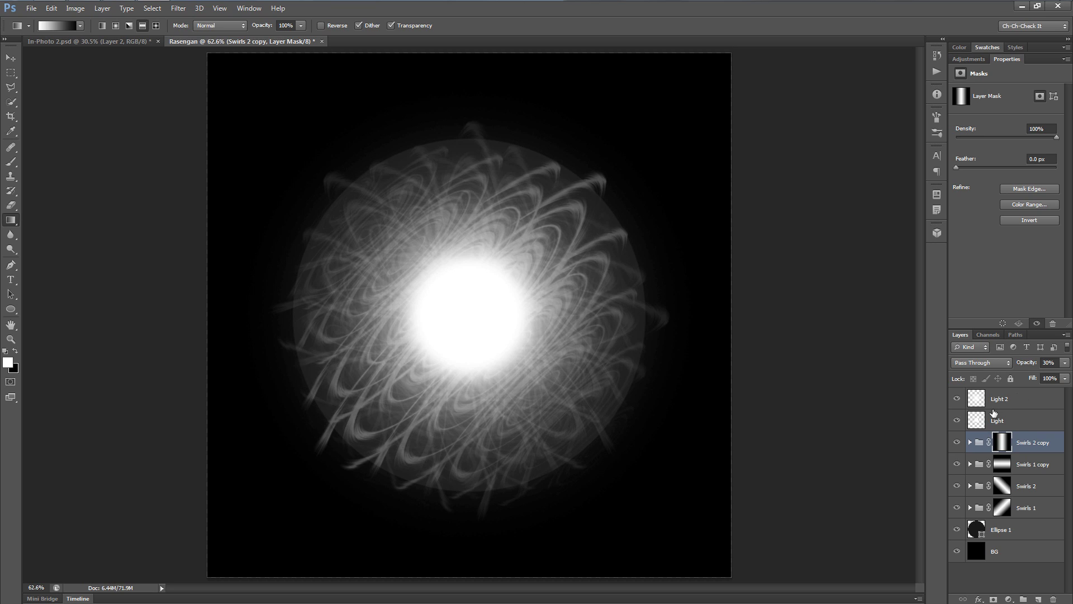
Step: Add a new layer above Ellipse 1 and hide all Swirls groups and both Light layers
left_click(1039, 531)
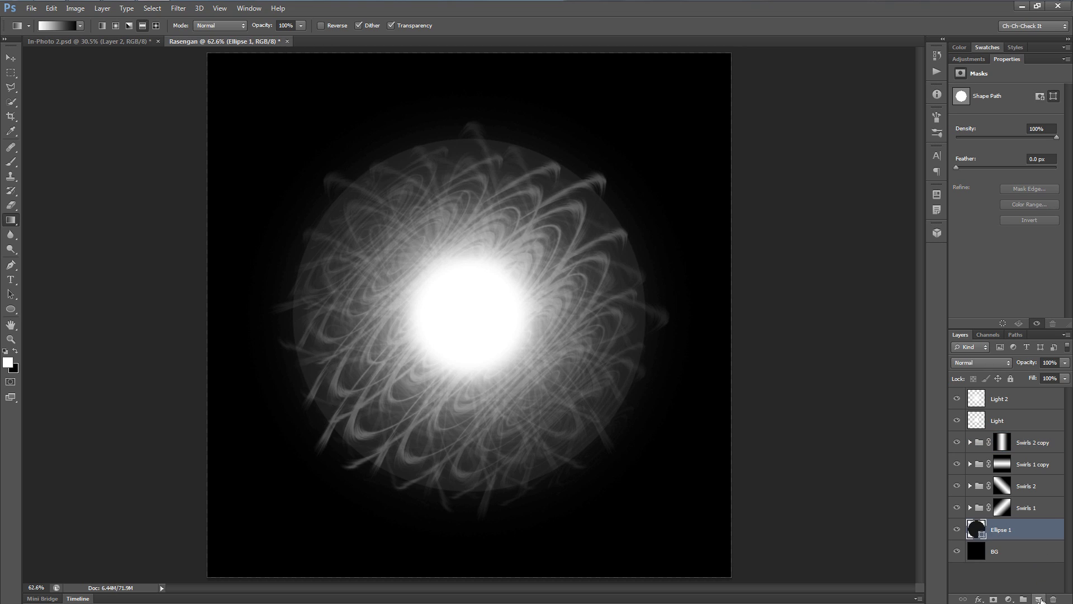
left_click(1038, 599)
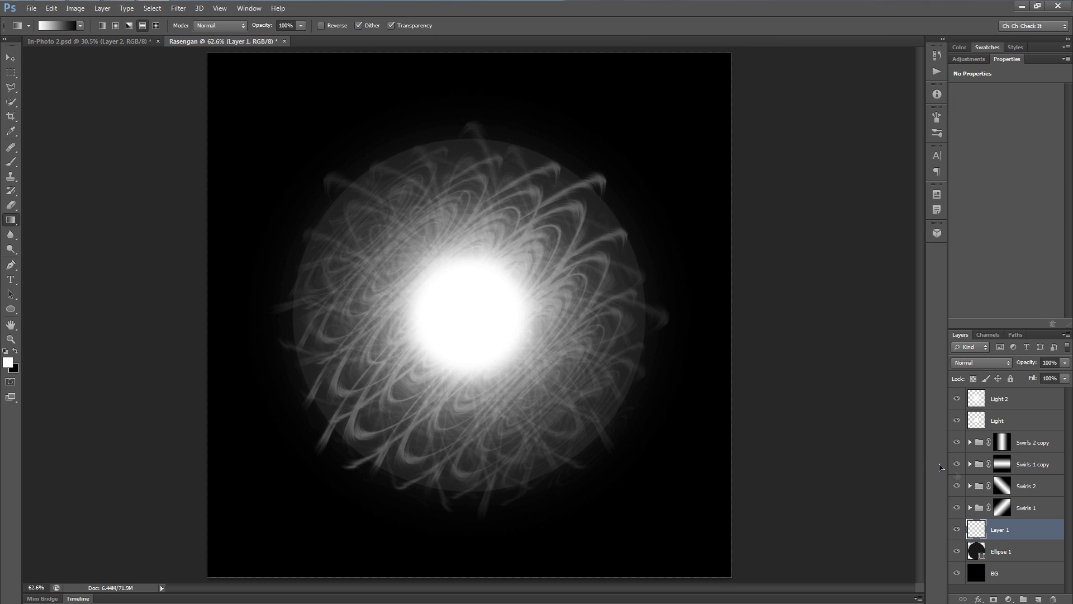
left_click_drag(957, 507, 956, 398)
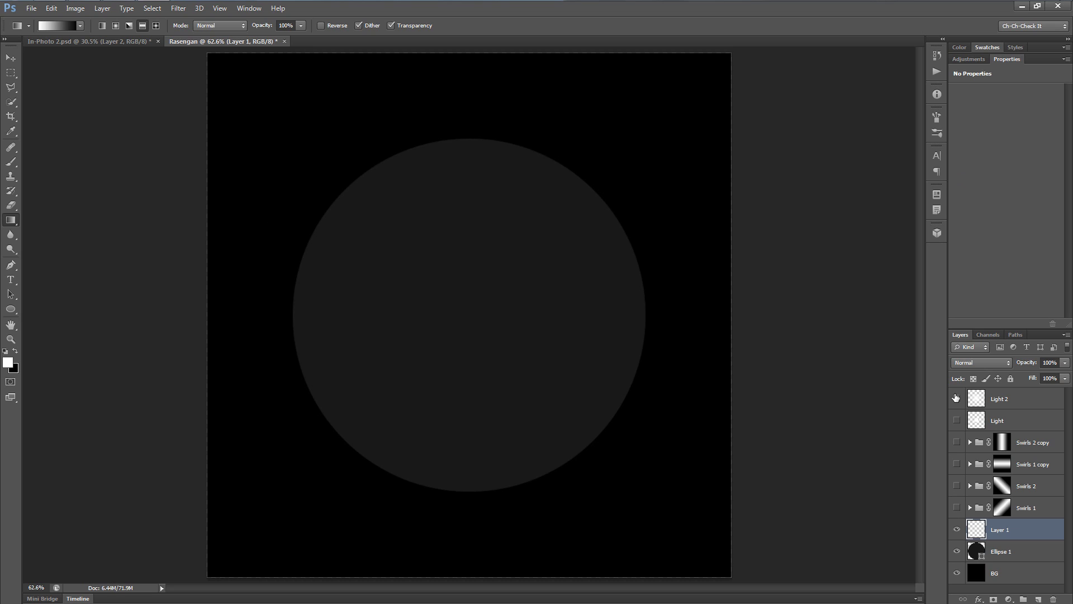
Step: Show the guides and draw a white 1008 px circle with the Ellipse Tool, centered on their intersection and matching the dark circle
left_click(11, 308)
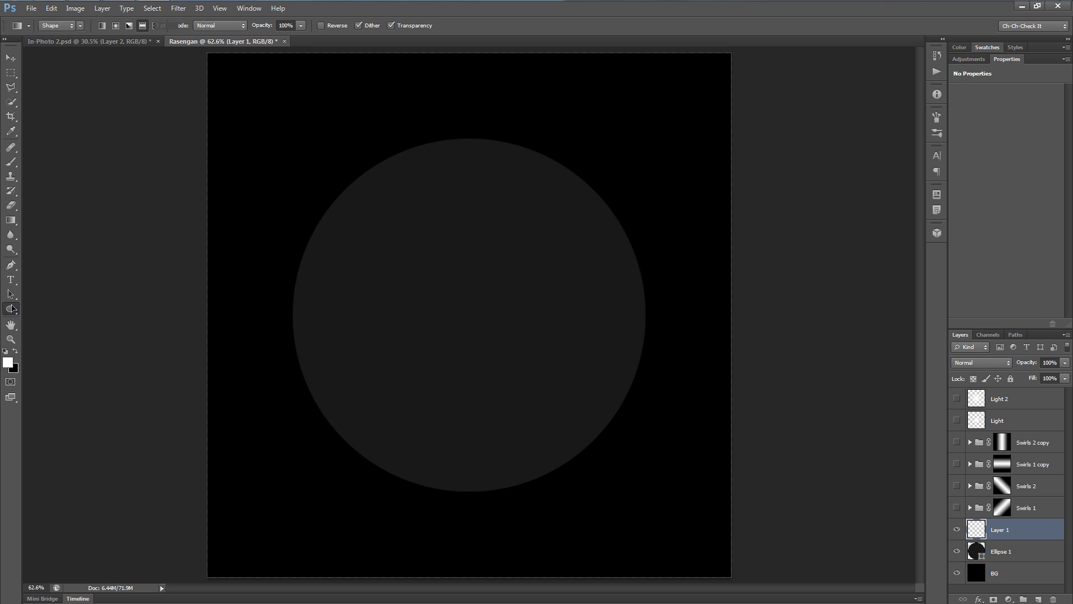
left_click_drag(12, 308, 81, 311)
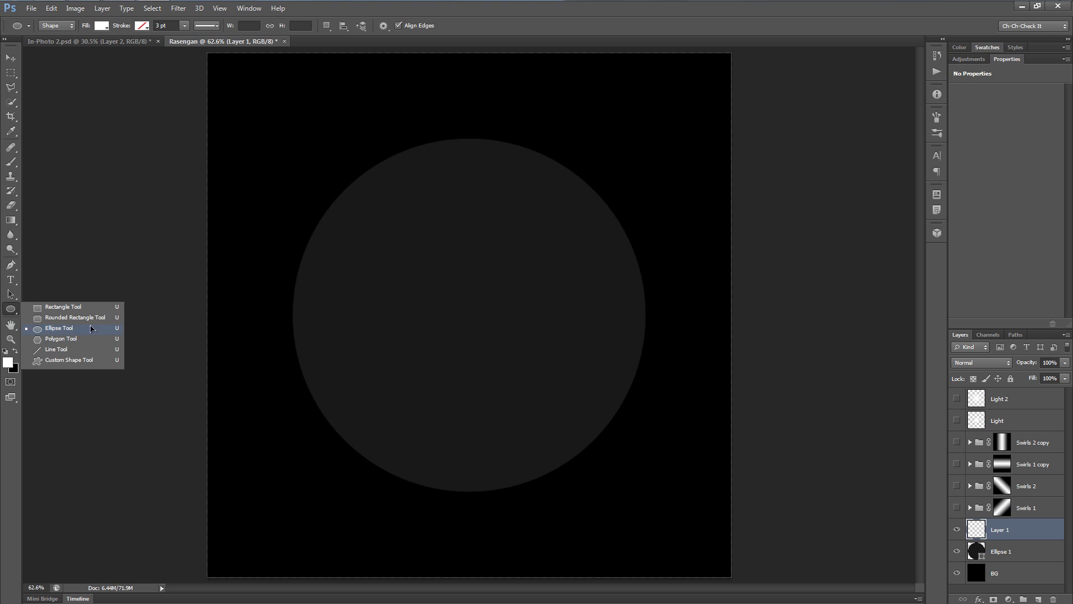
left_click(91, 329)
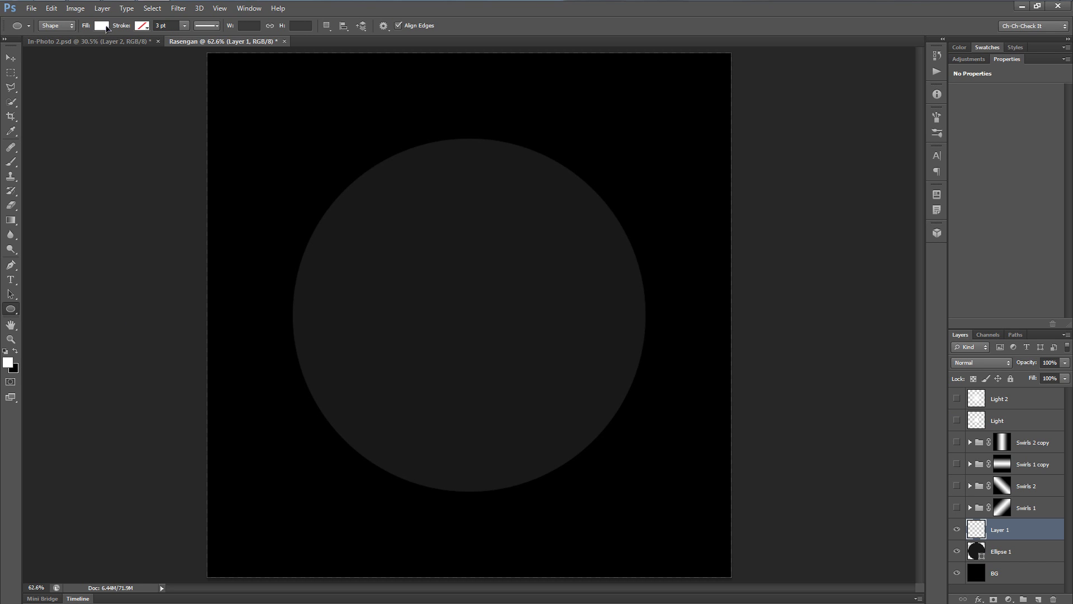
left_click(106, 28)
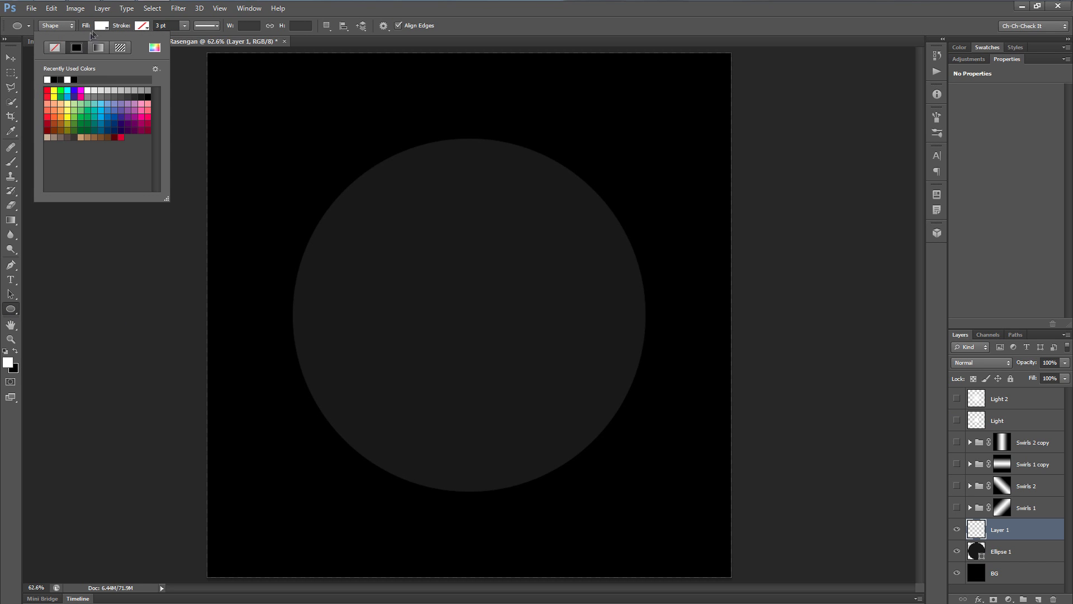
key("Escape")
key("ctrl+semicolon")
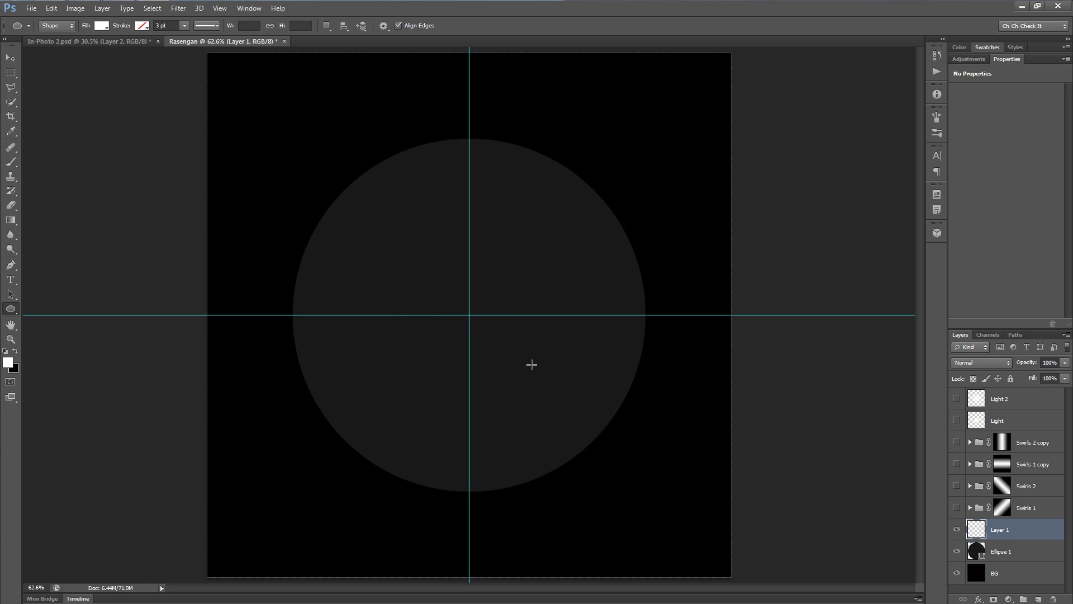
left_click_drag(469, 314, 676, 491)
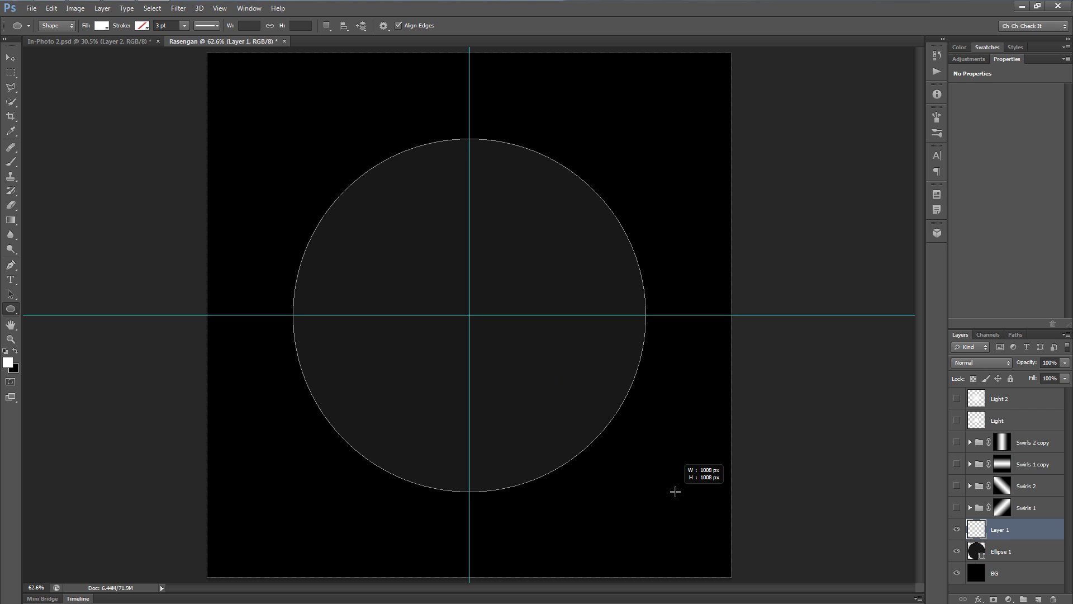
left_click_drag(675, 491, 676, 491)
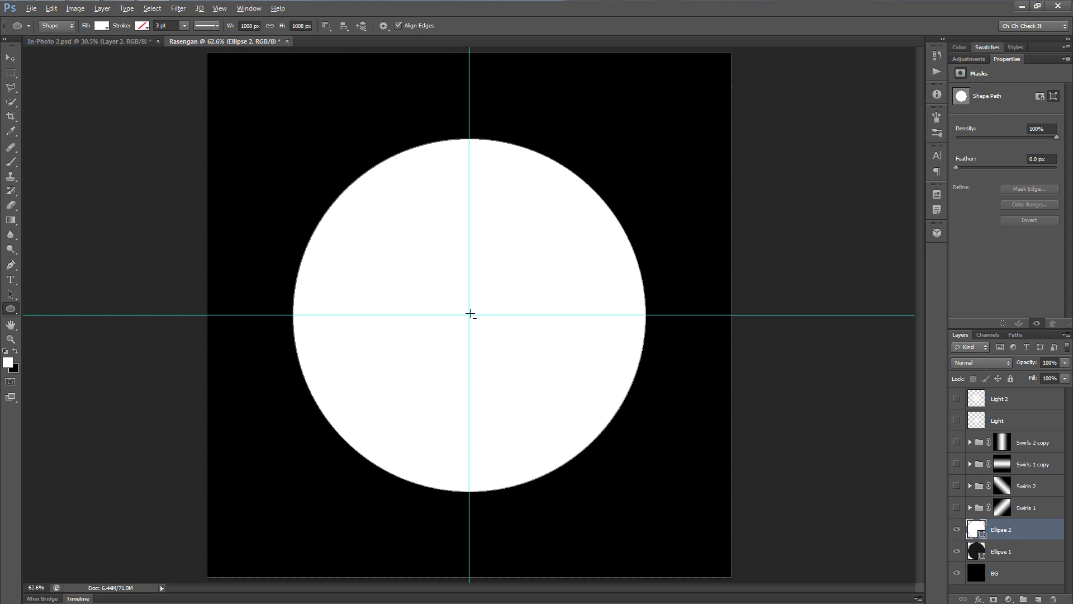
Step: Subtract a slightly smaller concentric circle from Ellipse 2 to leave a thin white ring, and rasterize the layer
left_click_drag(469, 314, 660, 487)
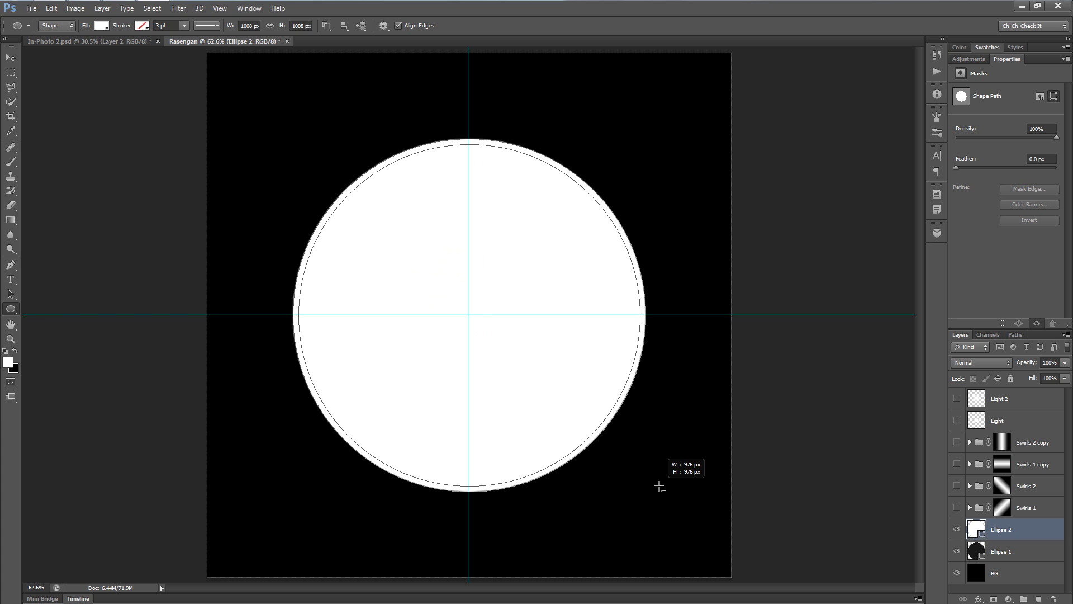
left_click_drag(617, 431, 674, 484)
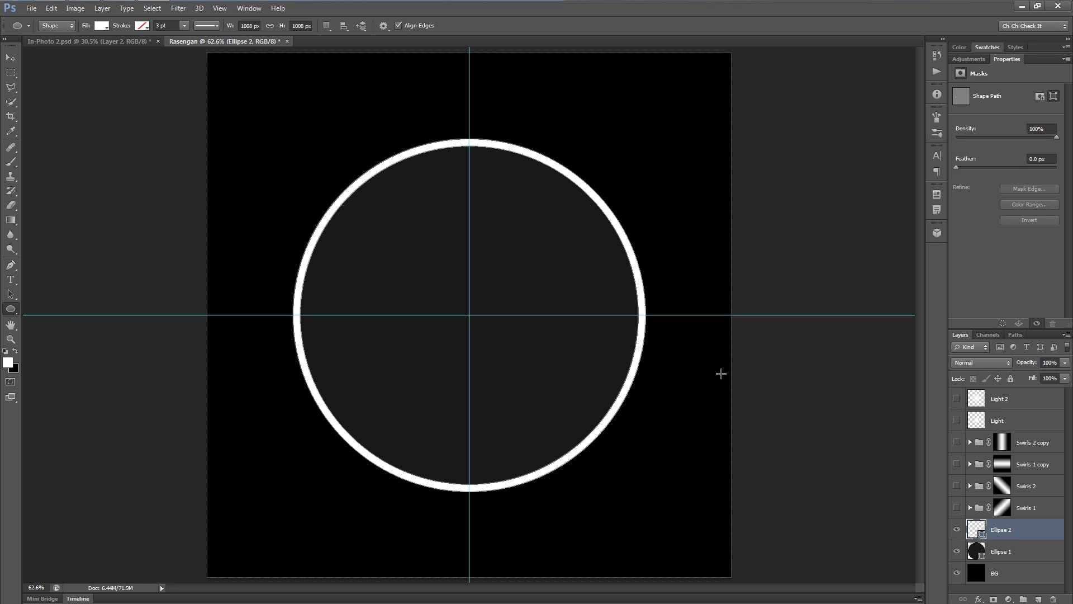
right_click(998, 532)
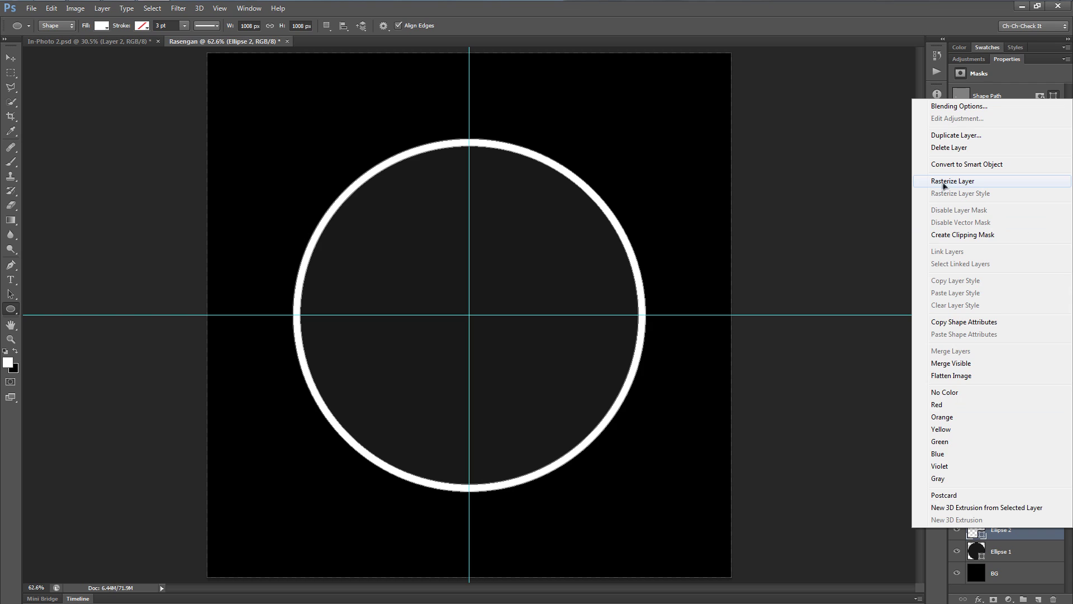
left_click(982, 182)
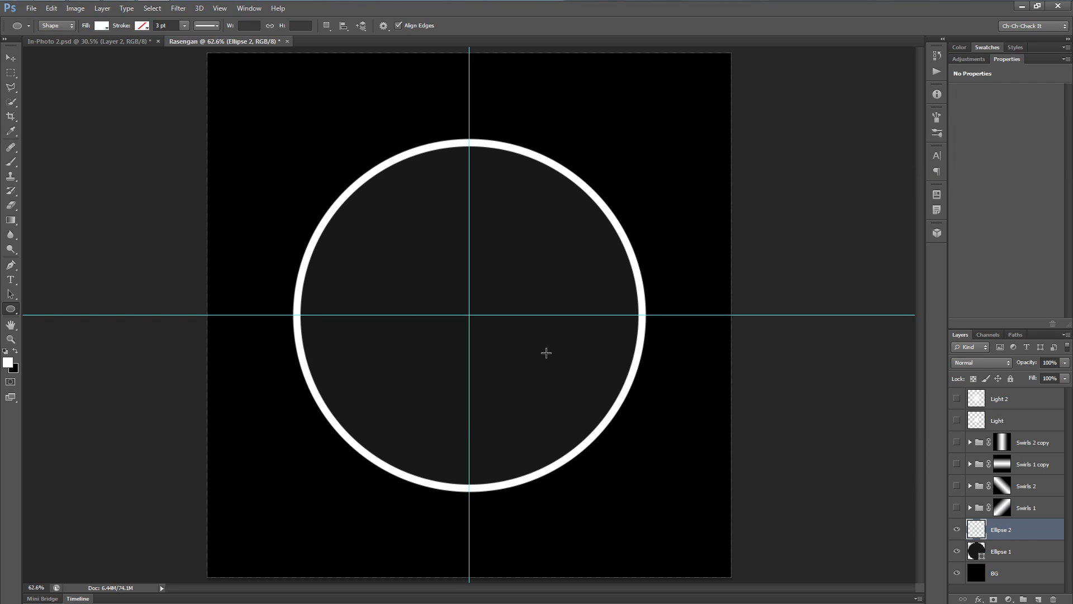
Step: Rotate the white ring -45° and squash its height to about 18% around its center to form a narrow diagonal ellipse
key("ctrl+t")
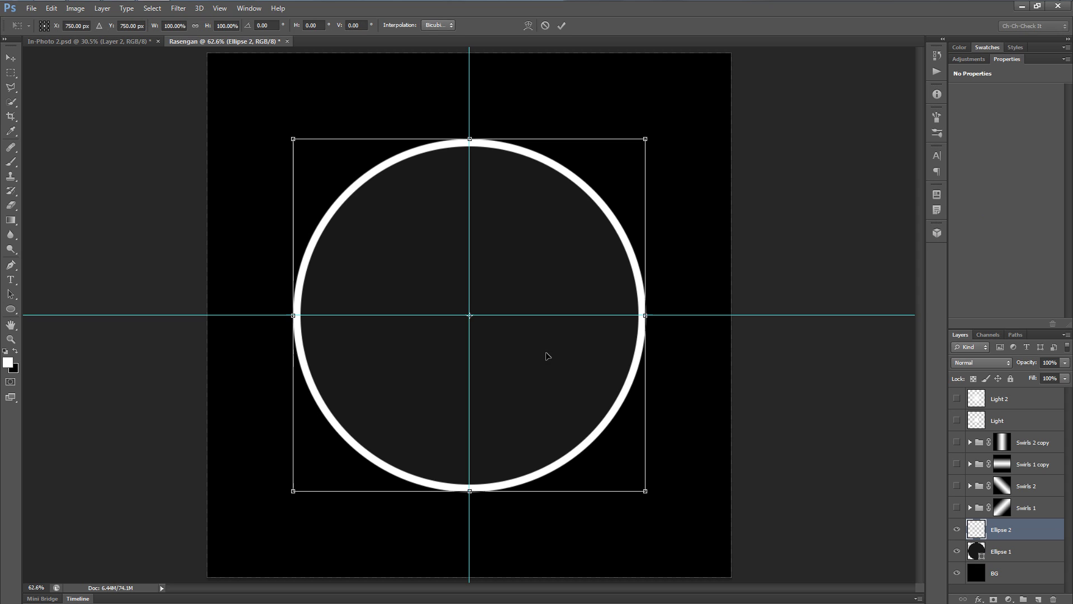
left_click_drag(717, 458, 715, 276)
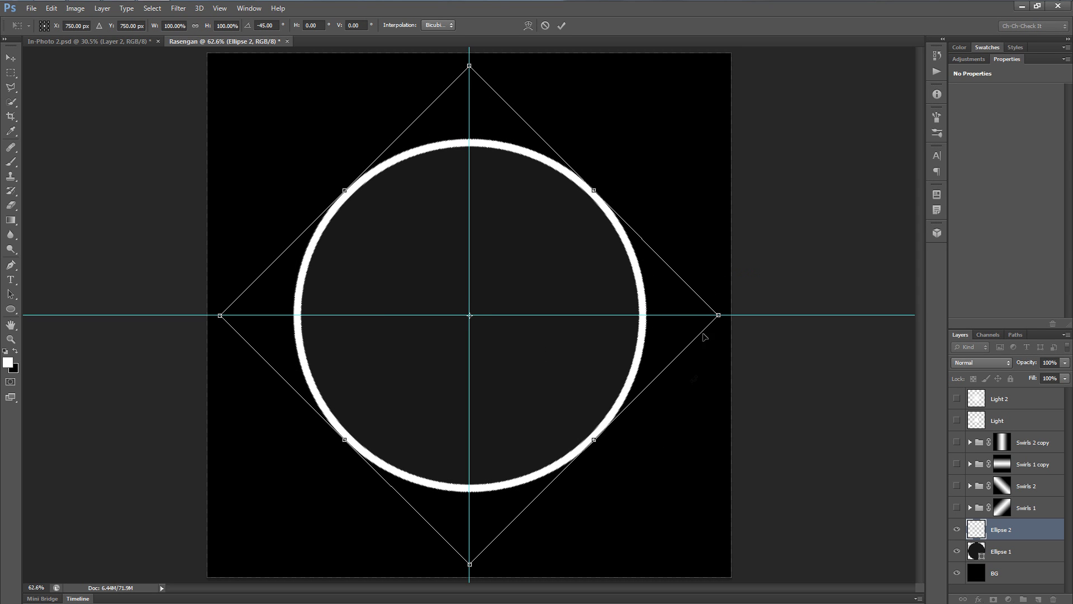
left_click_drag(595, 441, 493, 343)
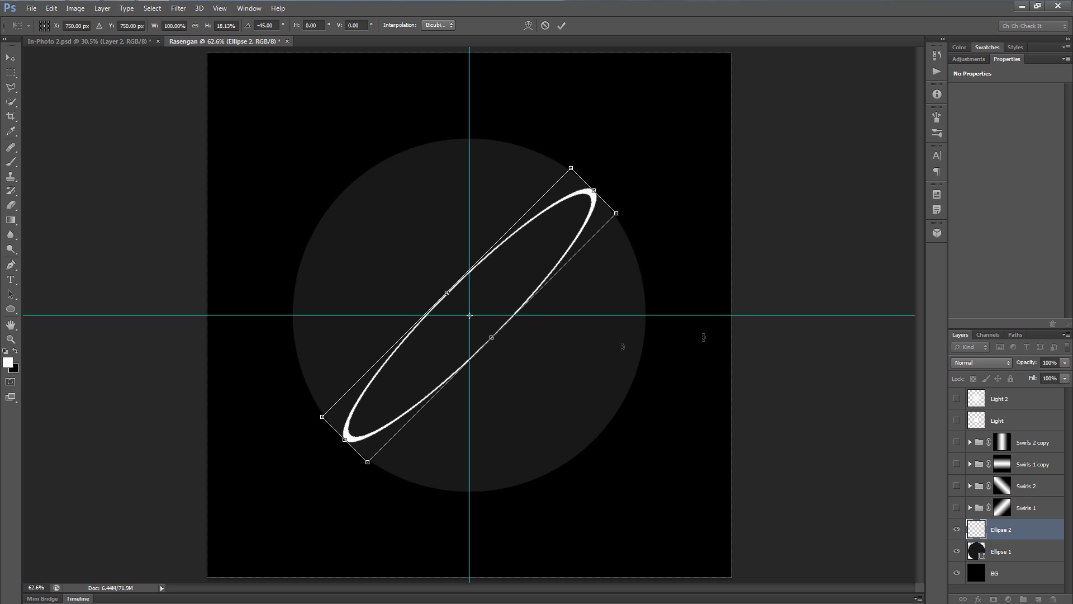
left_click(560, 27)
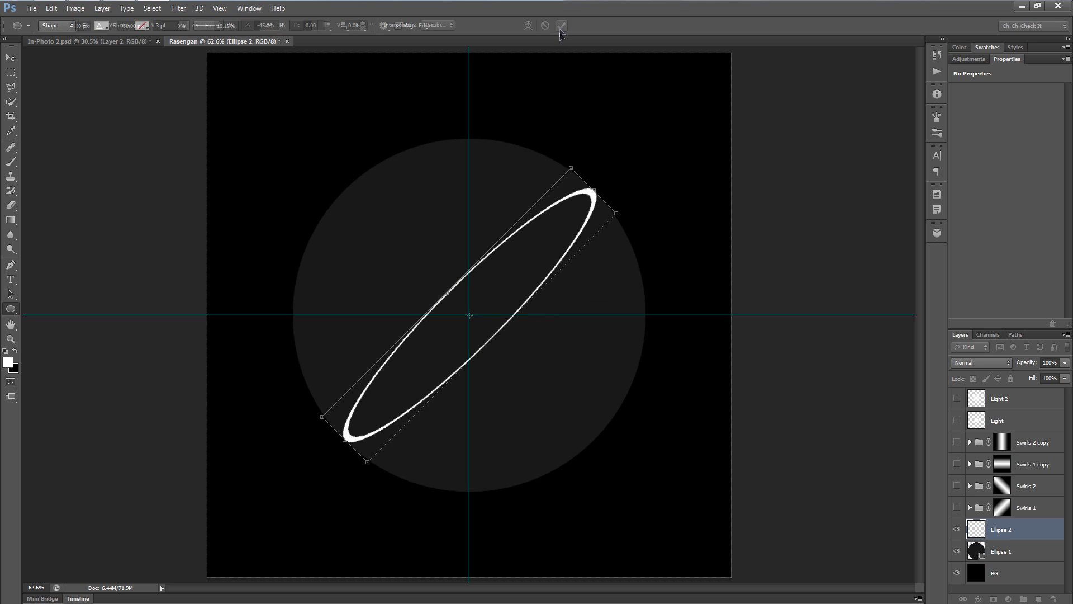
Step: Place slightly smaller copies of the diagonal ellipse to its upper left and lower right, with their ends touching the dark circle's edge
key("v")
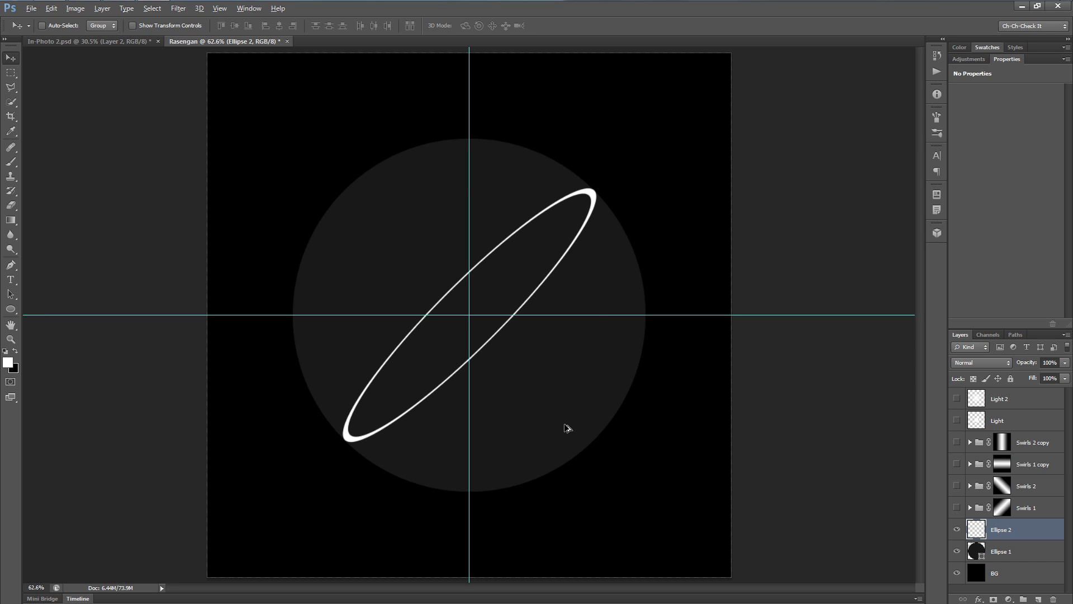
key("ctrl+t")
left_click_drag(558, 403, 531, 372)
left_click_drag(569, 416, 565, 413)
key("Return")
key("ctrl+e")
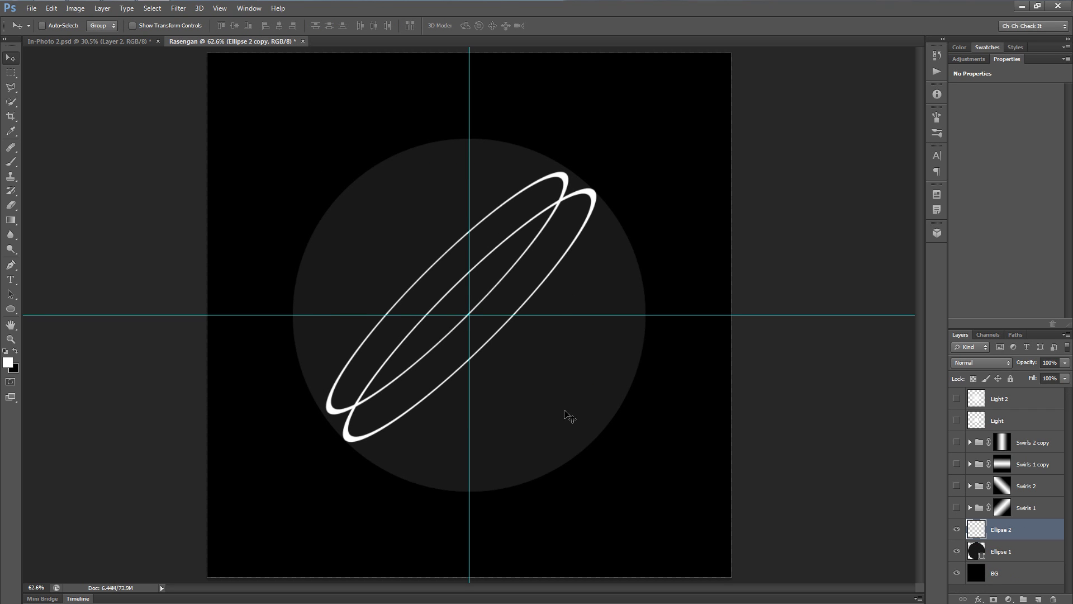
left_click_drag(414, 338, 467, 391)
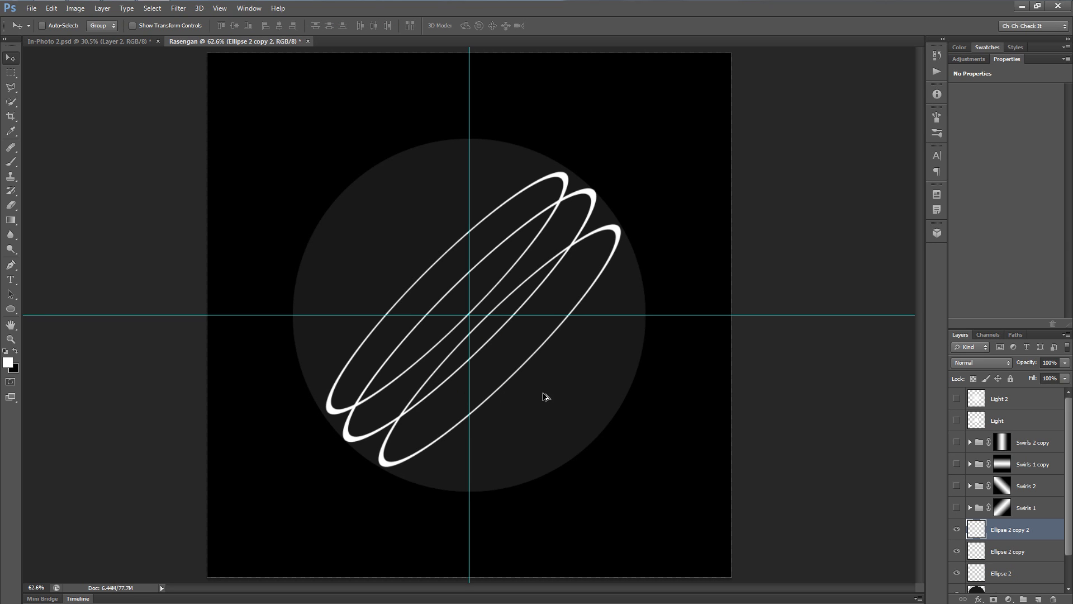
Step: Add a second, smaller pair of ellipse copies farther out on the upper-left and lower-right sides, fitted to the circle
key("ctrl+t")
left_click_drag(532, 376, 597, 412)
left_click_drag(654, 500, 512, 357)
key("Return")
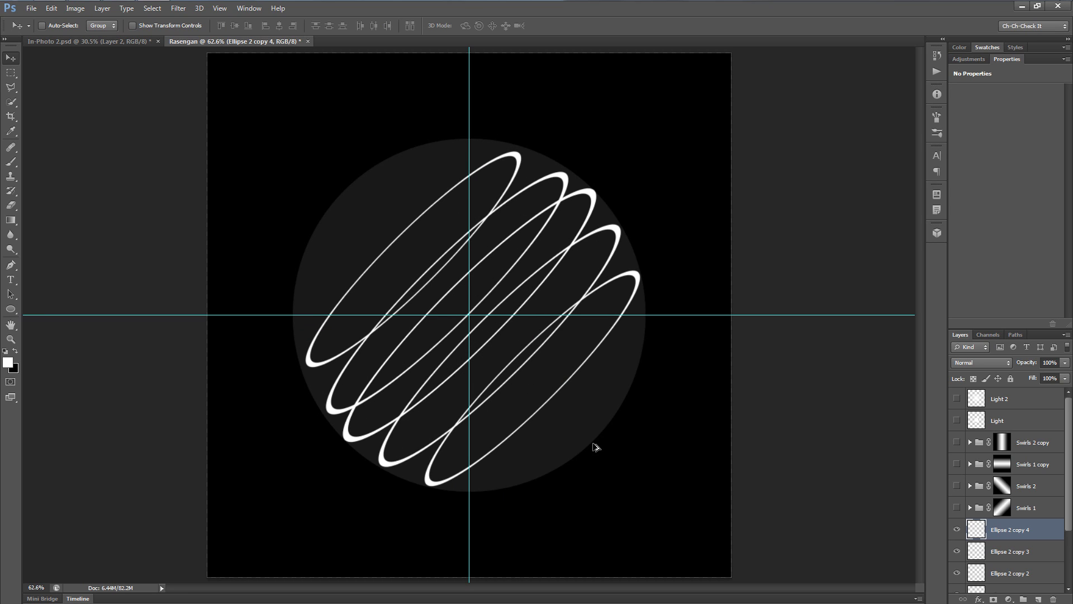
Step: Add a third pair of ellipse copies toward the circle's upper-left and lower-right edges, scaled down to about 79%
key("ctrl+t")
left_click_drag(484, 340, 451, 308)
left_click_drag(490, 337, 469, 313)
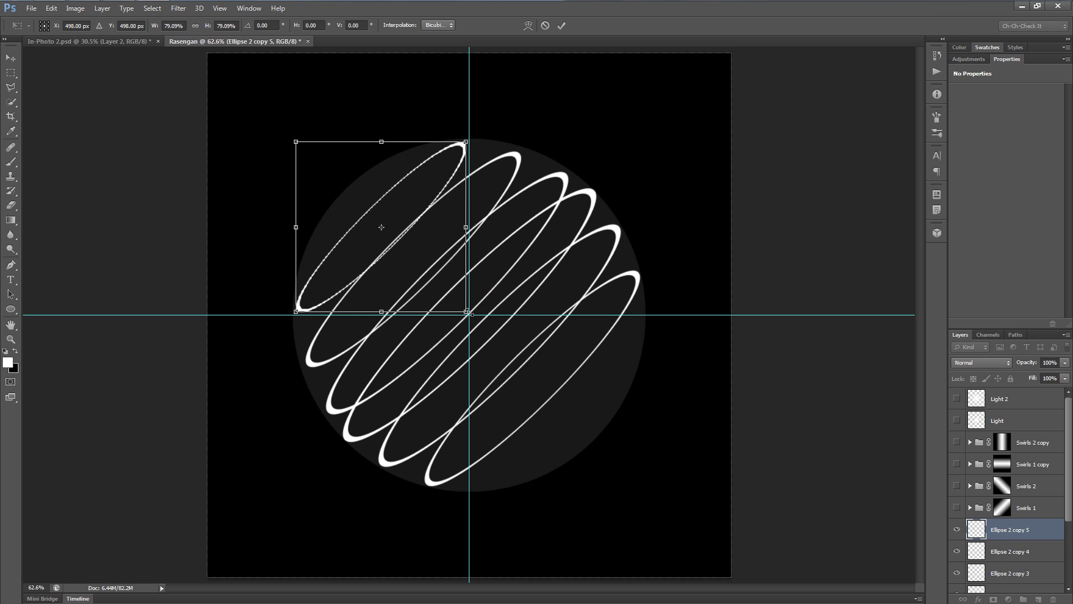
key("Return")
left_click_drag(395, 239, 630, 469)
Step: Add the smallest pair of ellipse copies just inside the circle's far upper-left and lower-right edges
key("ctrl+alt+t")
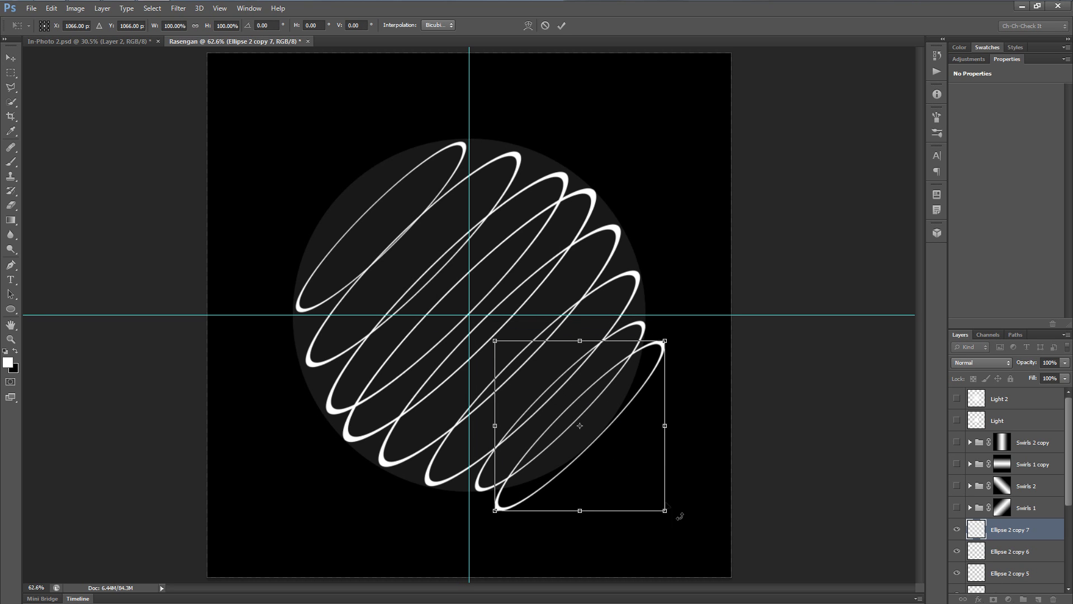
left_click_drag(665, 511, 401, 275)
key("Return")
key("ctrl+e")
Step: Merge Ellipse 2 and all its copies into a single layer
scroll(993, 481, "down", 3)
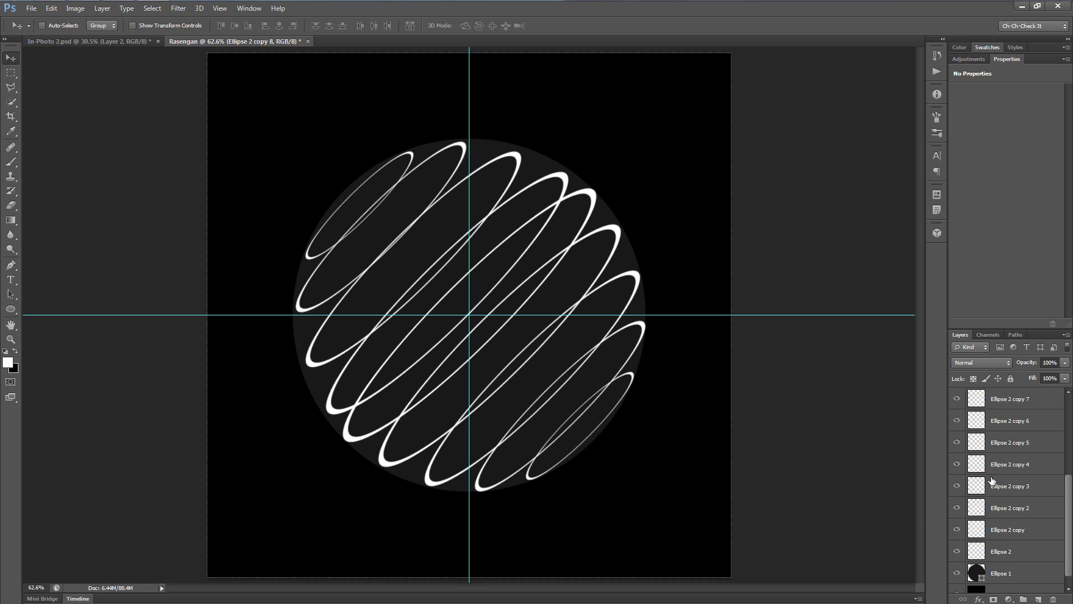
left_click(1015, 554, "shift")
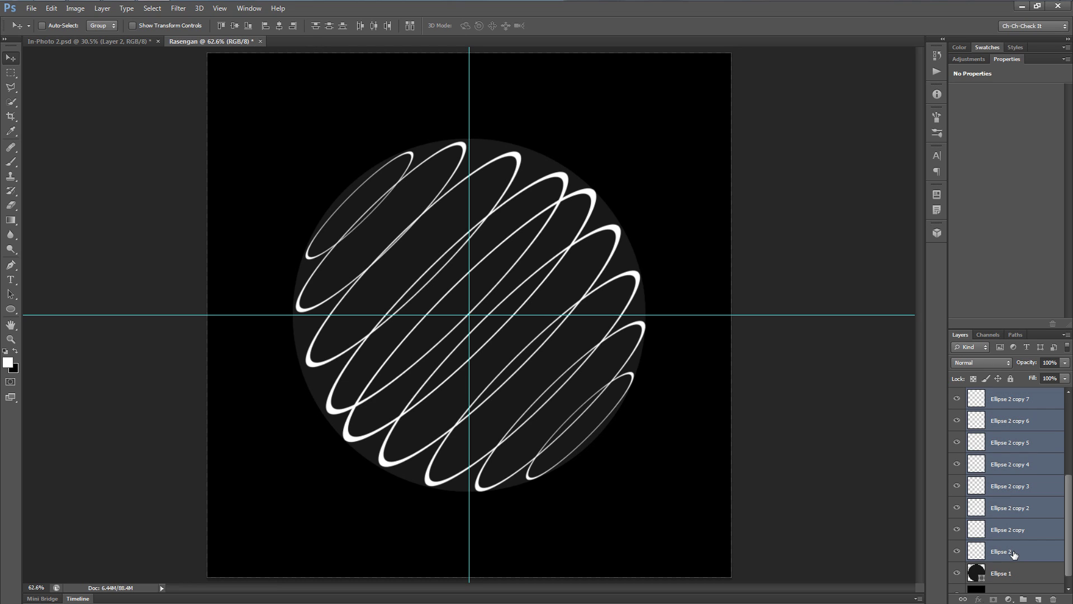
key("ctrl+e")
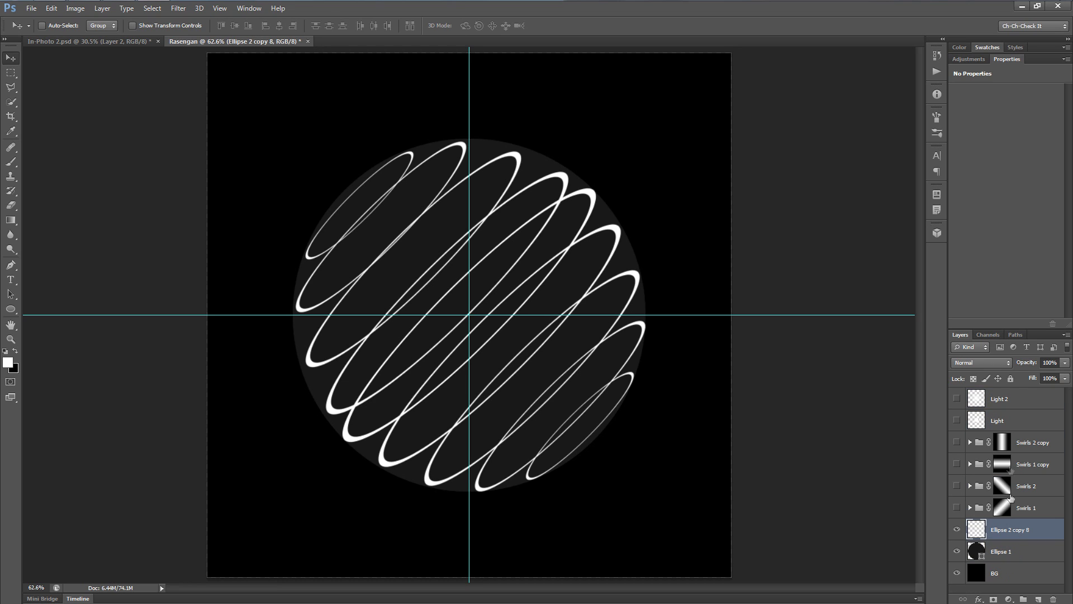
Step: Rename the merged ellipse layer as Rings and duplicate it
double_click(1020, 530)
type("Rings")
key("Return")
key("ctrl+j")
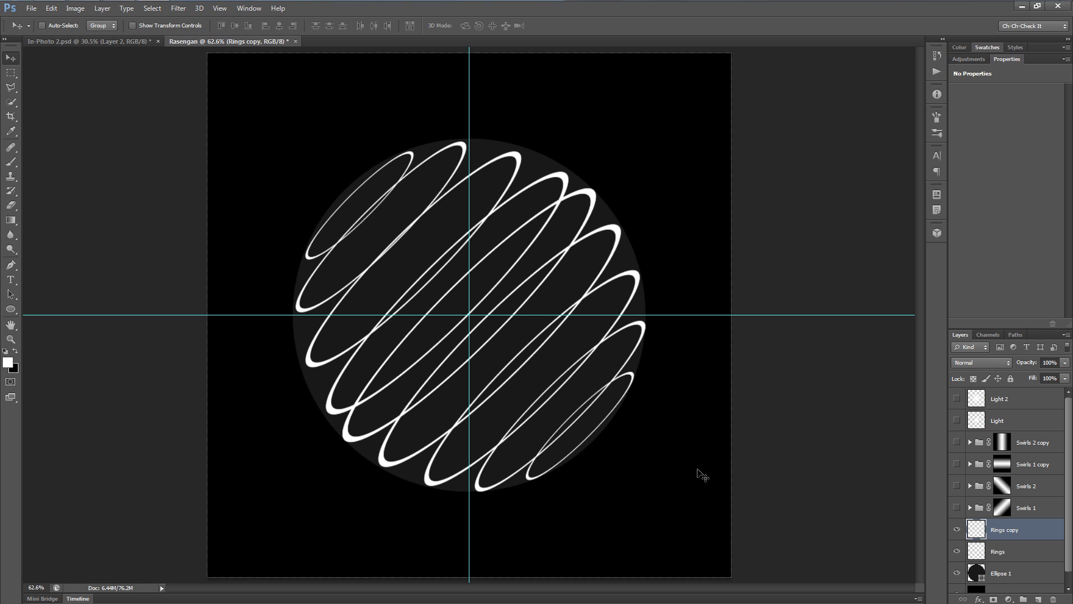
Step: Flip the Rings copy layer horizontally so its ellipses cross the original rings
key("ctrl+t")
right_click(509, 384)
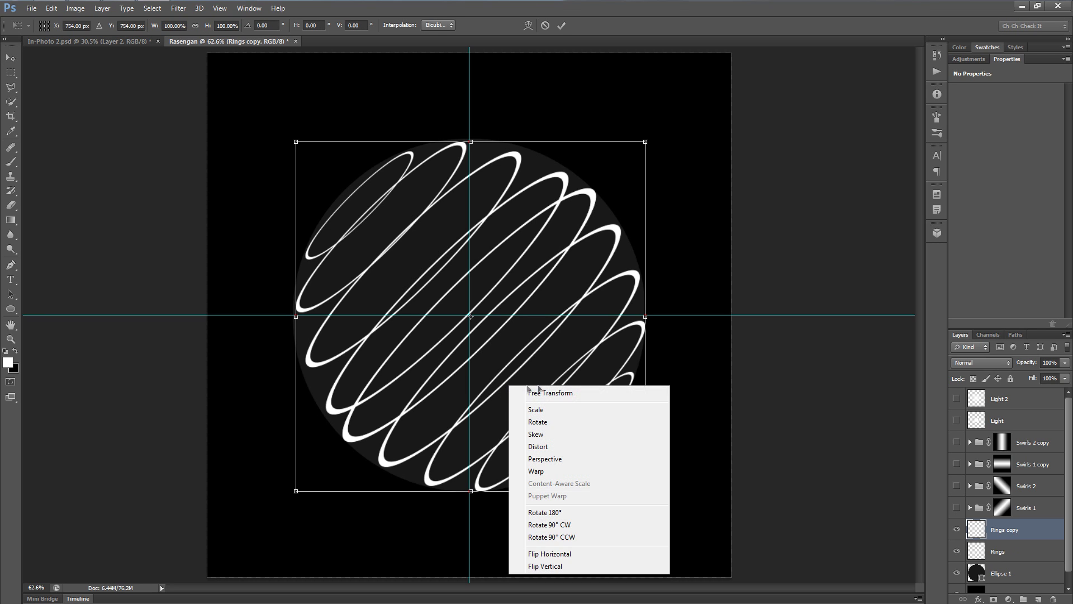
left_click(592, 554)
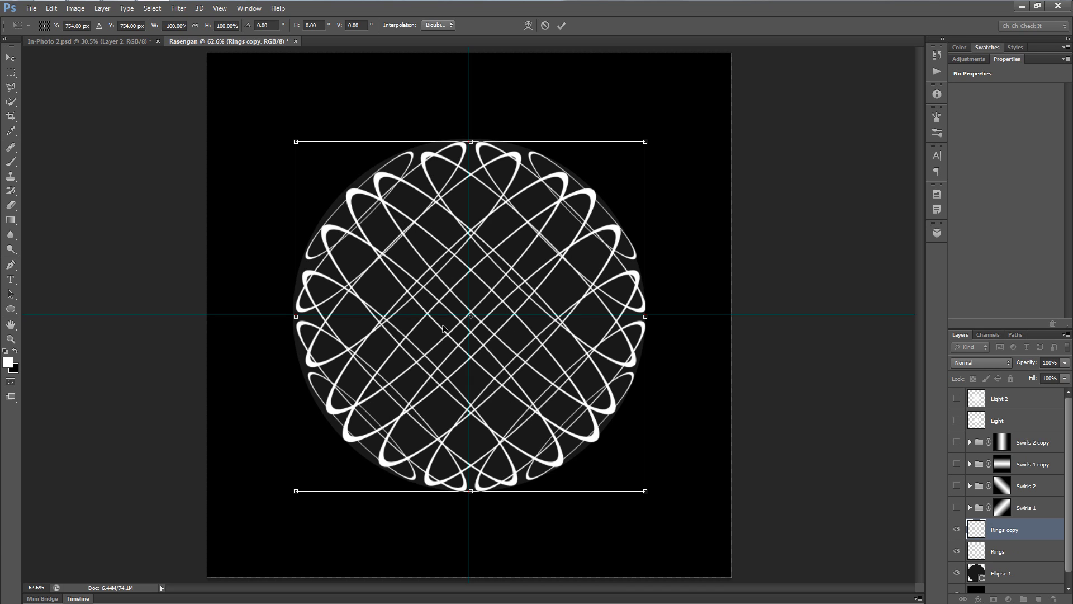
left_click(561, 25)
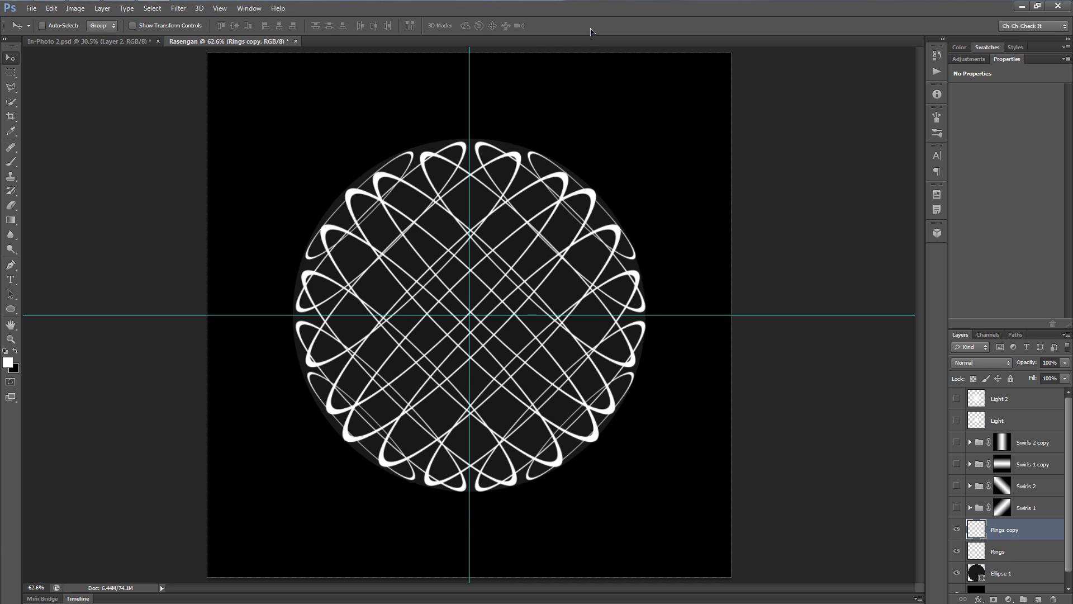
Step: Move the Rings and Rings copy layers to the top of the layer stack and show all light and swirl layers
left_click(1025, 556, "shift")
left_click_drag(1012, 534, 1012, 394)
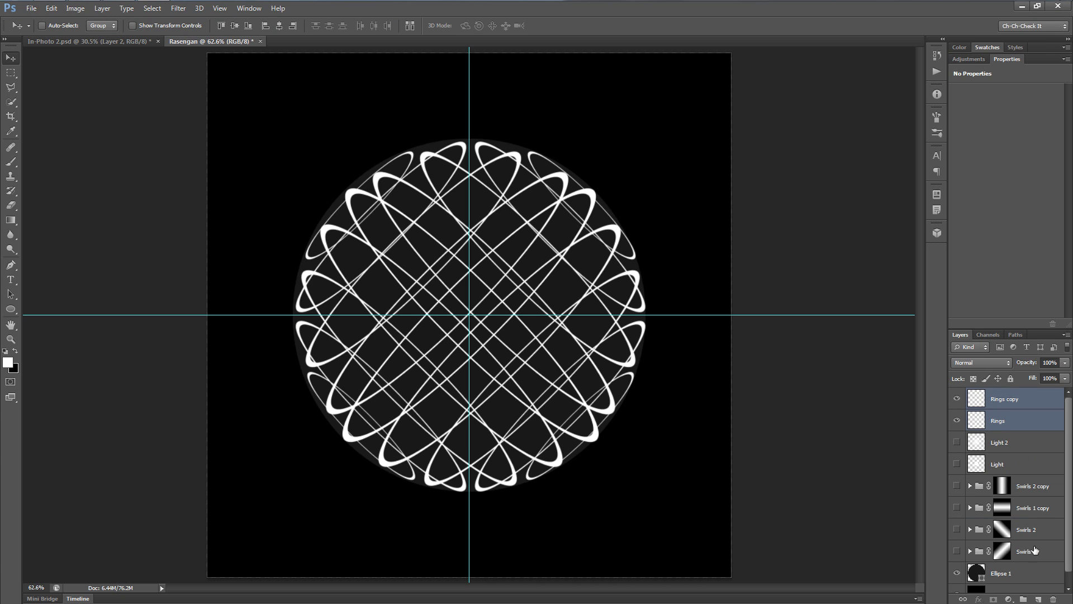
left_click_drag(958, 549, 956, 443)
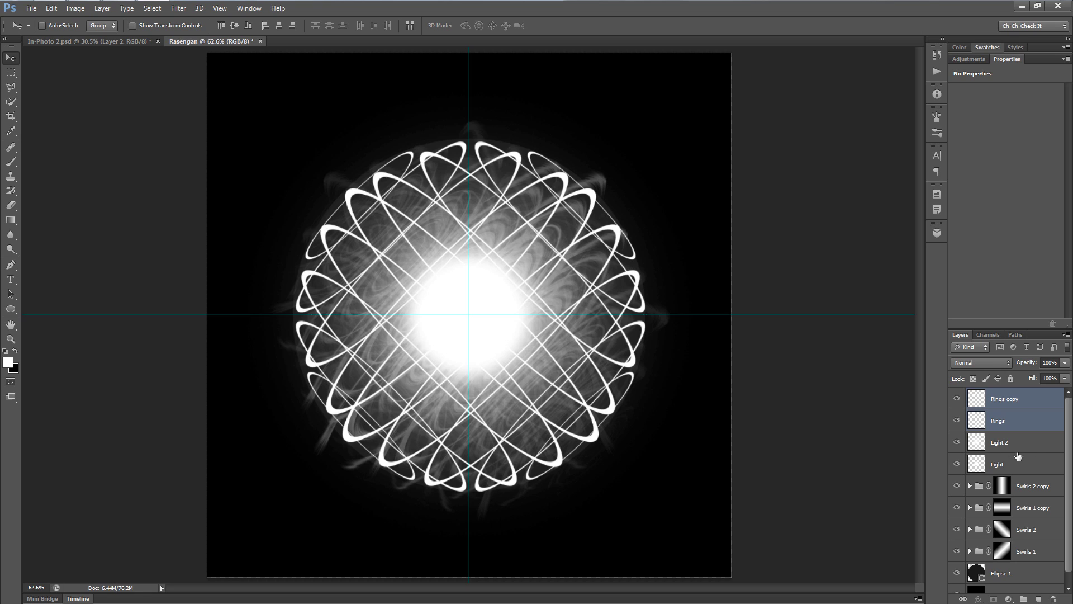
Step: Set both ring layers to Overlay blending at 50% opacity
left_click(982, 362)
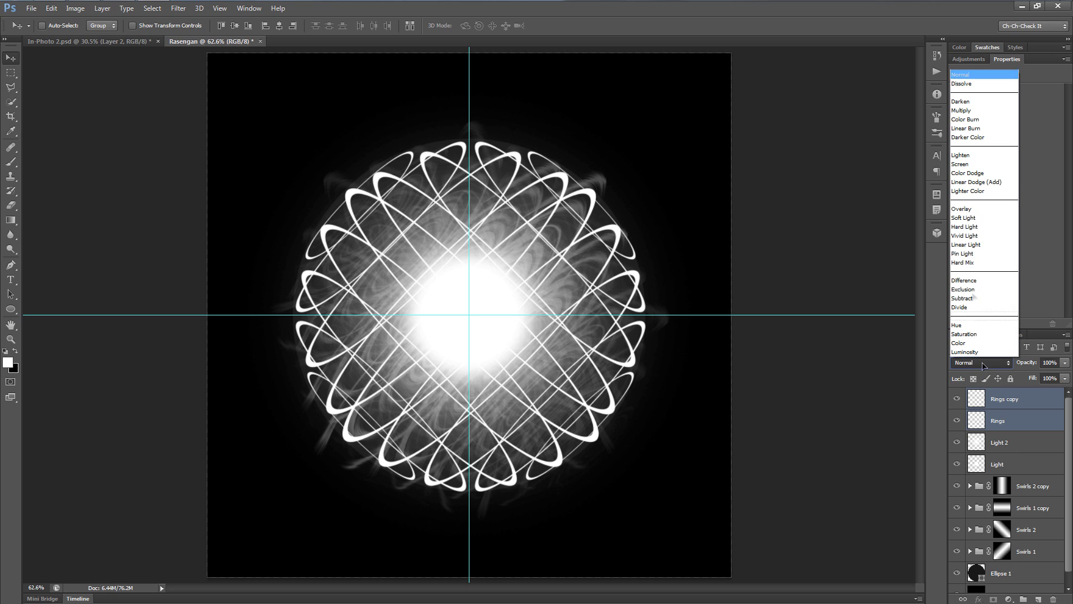
left_click(976, 213)
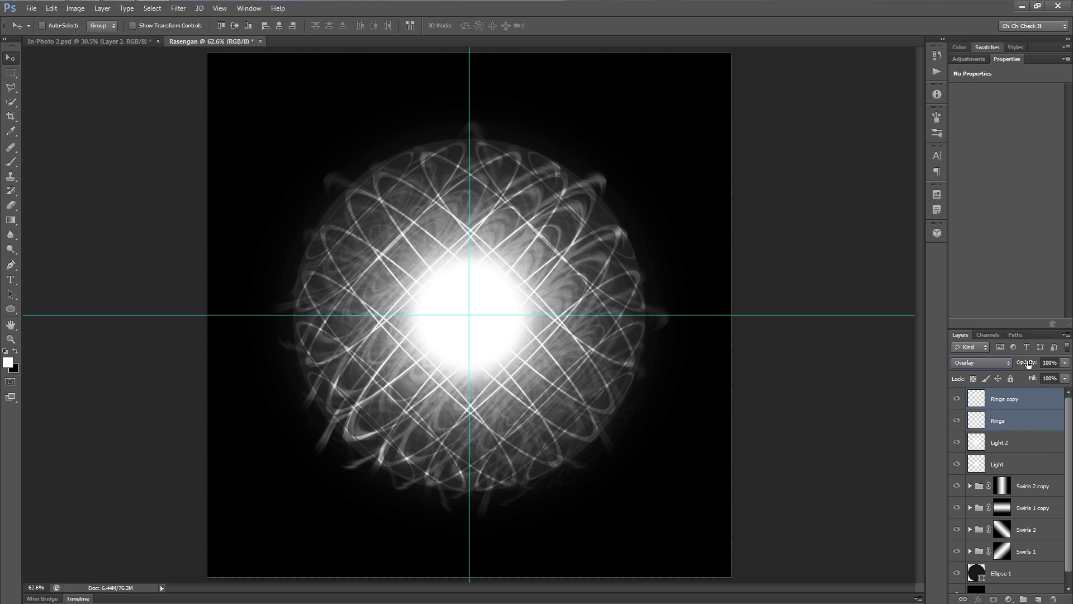
left_click_drag(1031, 365, 996, 368)
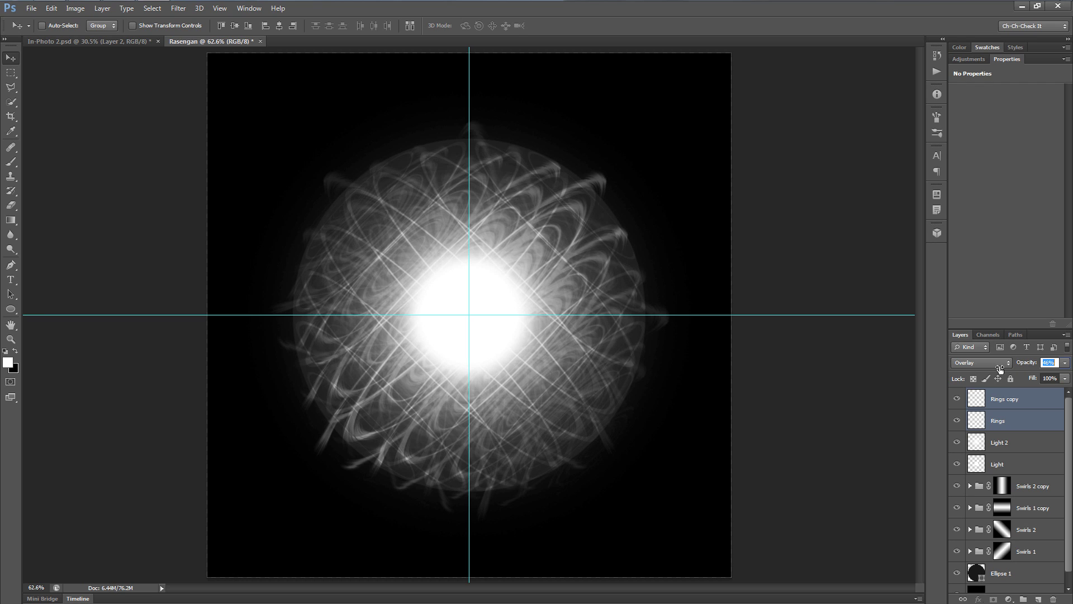
left_click(1052, 364)
key("Return")
Step: Hide the guides and the Ellipse 1 circle layer
key("ctrl+semicolon")
scroll(1048, 534, "down", 1)
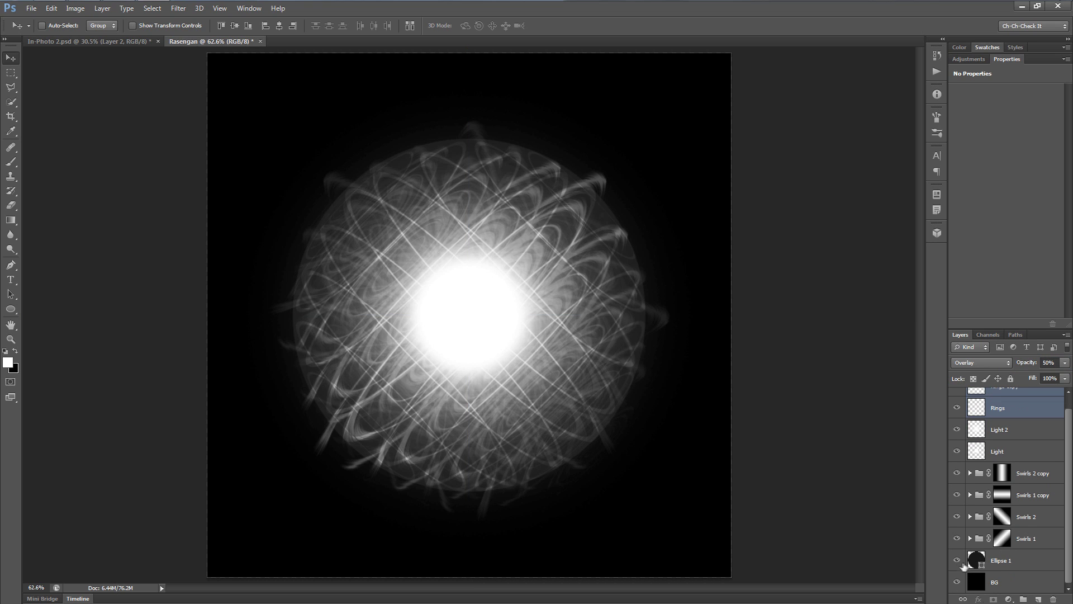
left_click(957, 561)
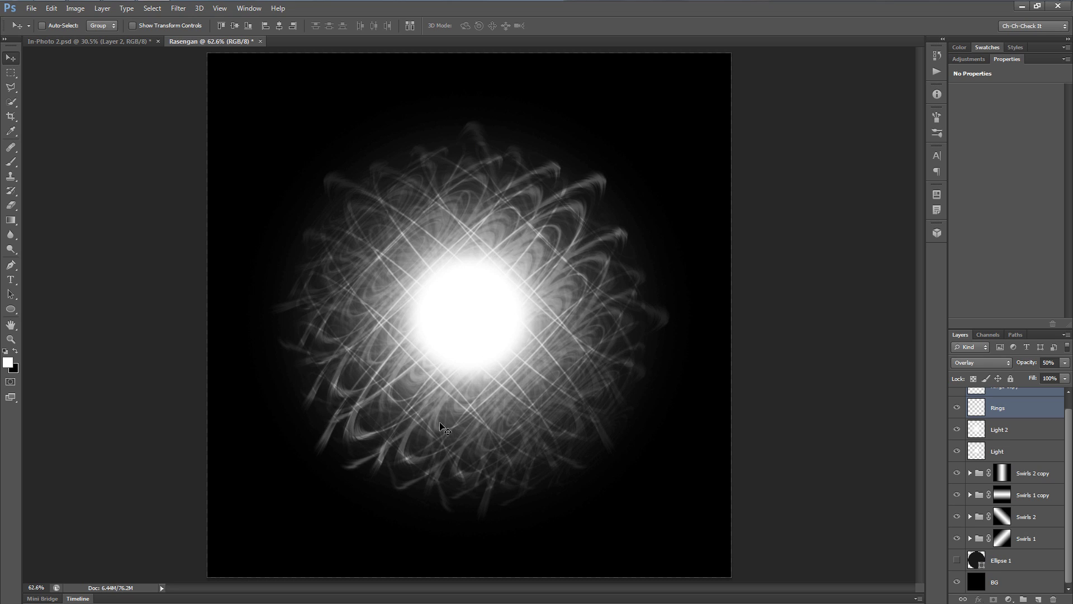
scroll(1026, 452, "up", 1)
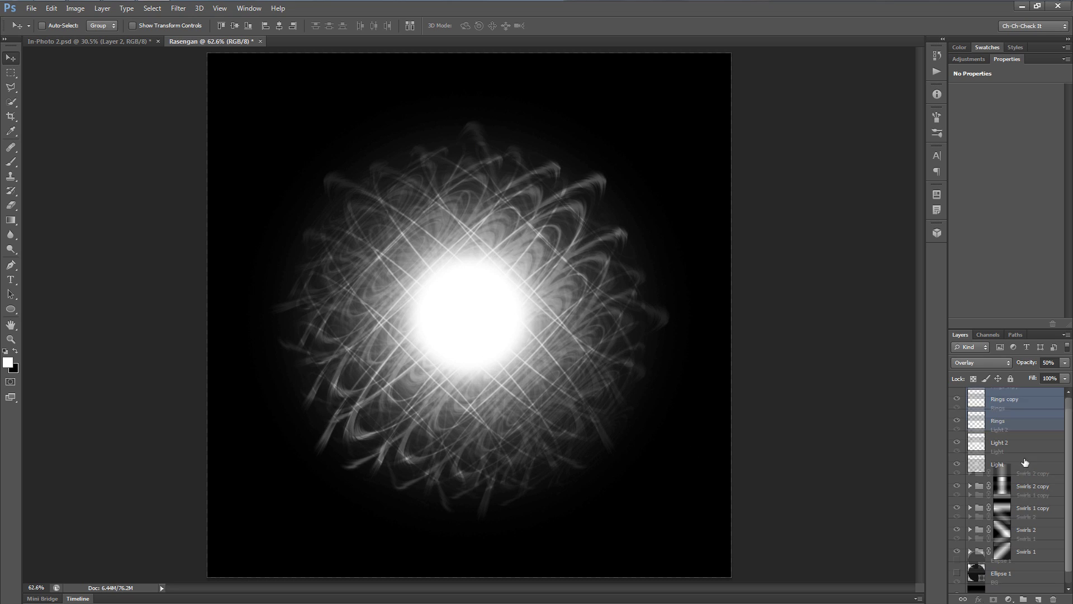
Step: Add a new layer above Rings copy, name it Color and fill it with the white foreground color
left_click(1034, 401)
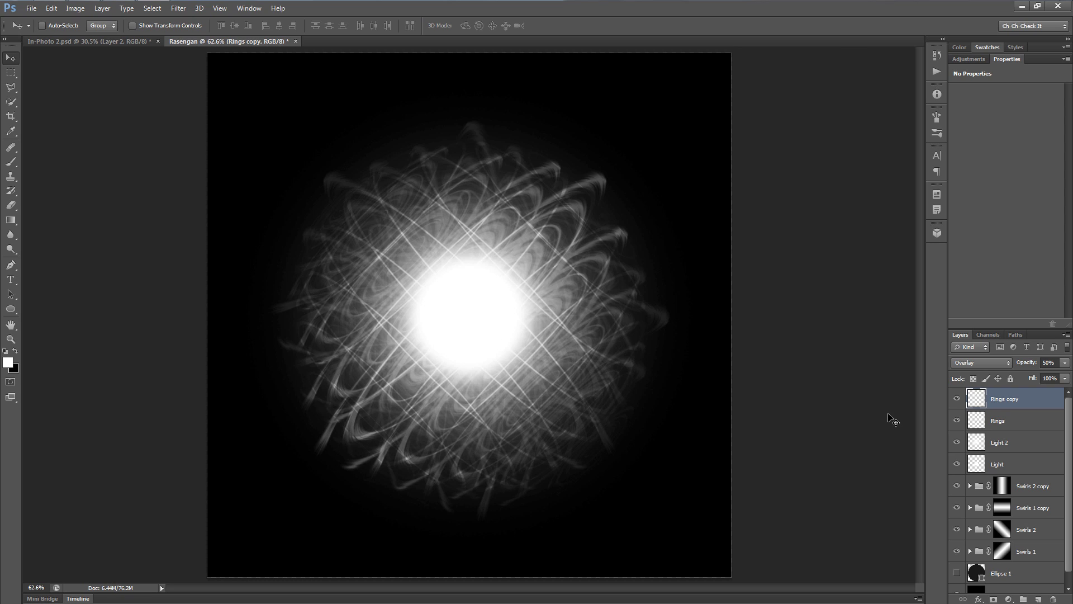
left_click(1039, 599)
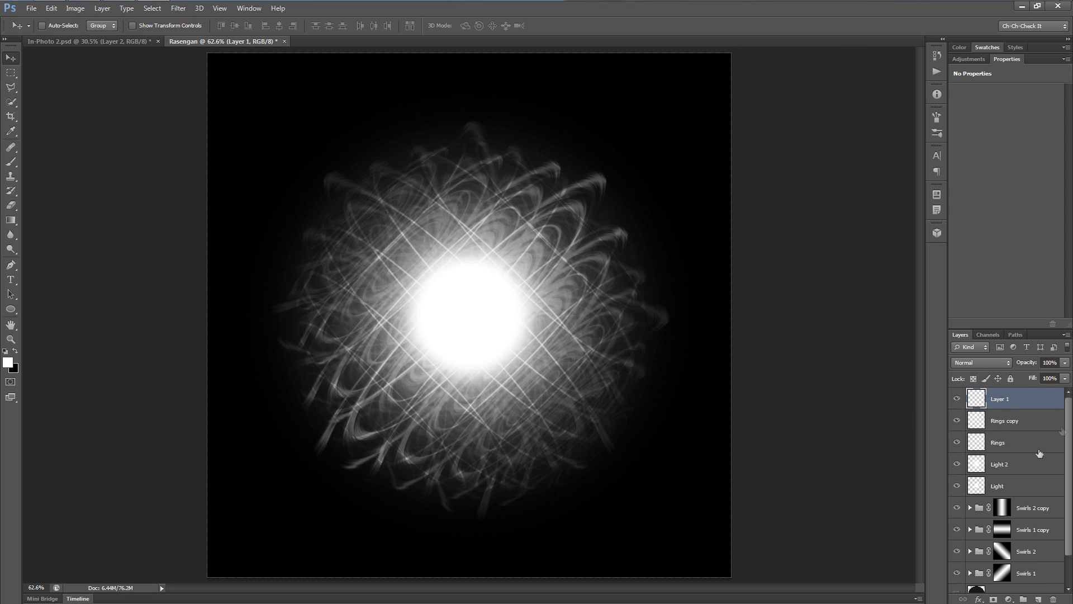
double_click(999, 399)
type("Color")
key("Return")
key("alt+BackSpace")
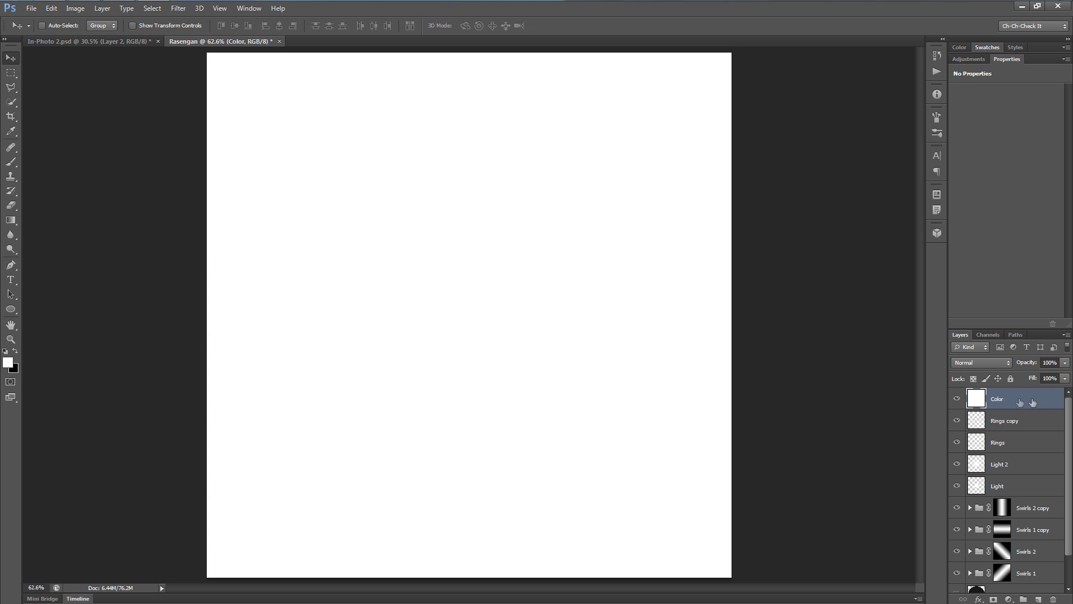
Step: Set the Color layer's fill to 0% and add a Color Overlay in light blue #5dbcff
left_click_drag(1033, 381, 947, 378)
left_click(979, 599)
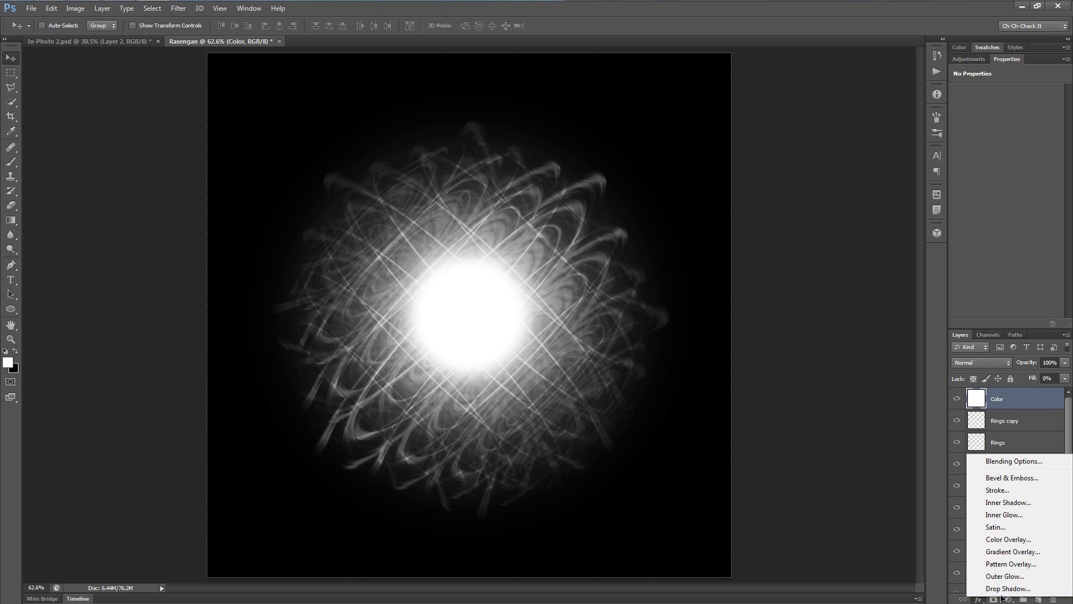
left_click(1017, 540)
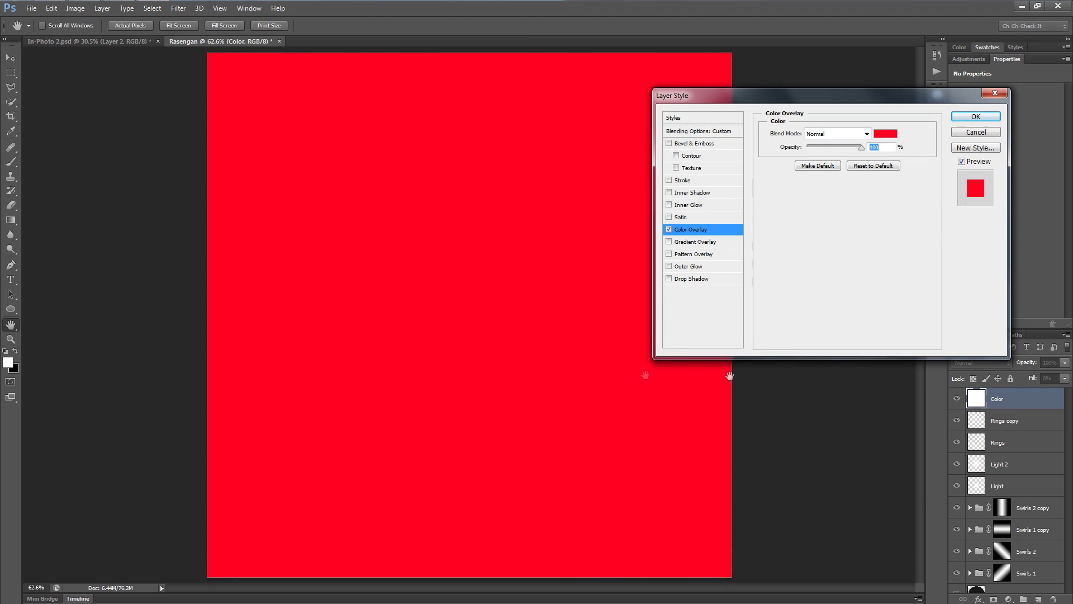
left_click(886, 134)
left_click(765, 401)
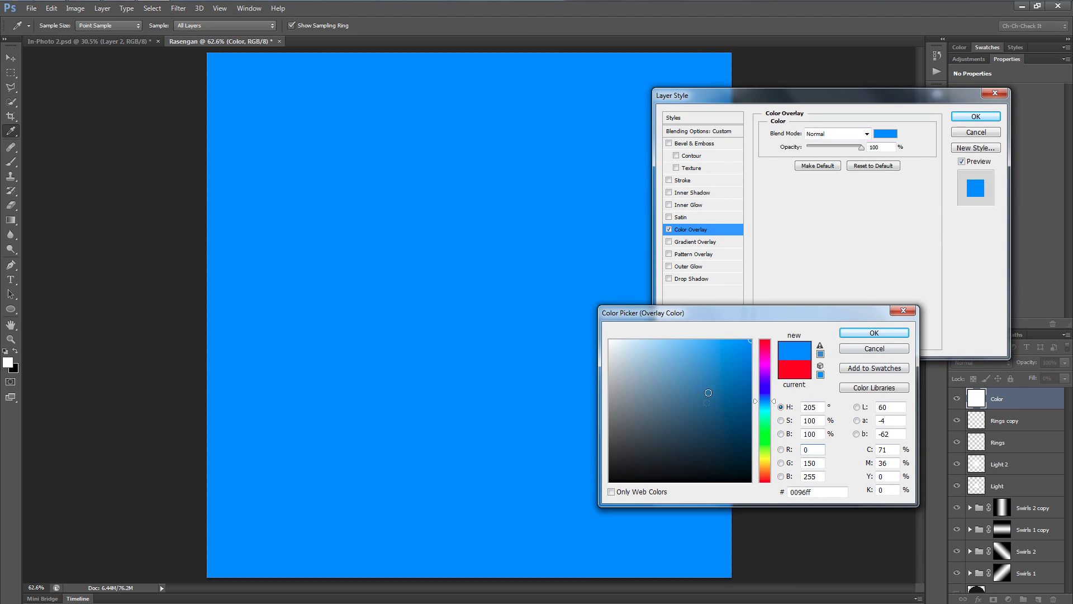
left_click_drag(709, 393, 699, 340)
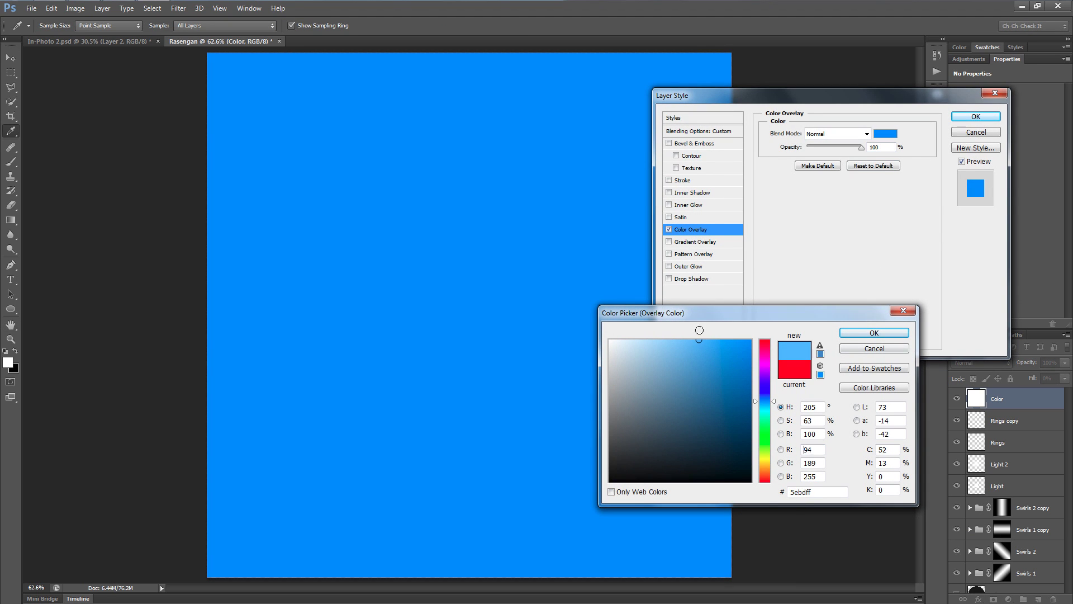
left_click(879, 335)
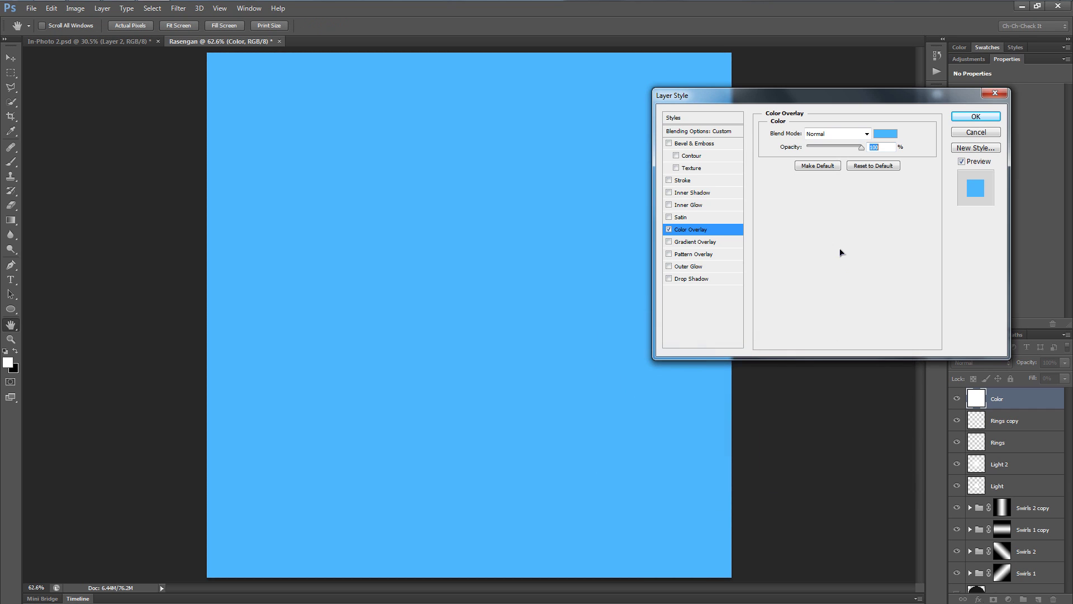
Step: Set the Color Overlay's blend mode to Color Dodge and its opacity to 71%
left_click(832, 138)
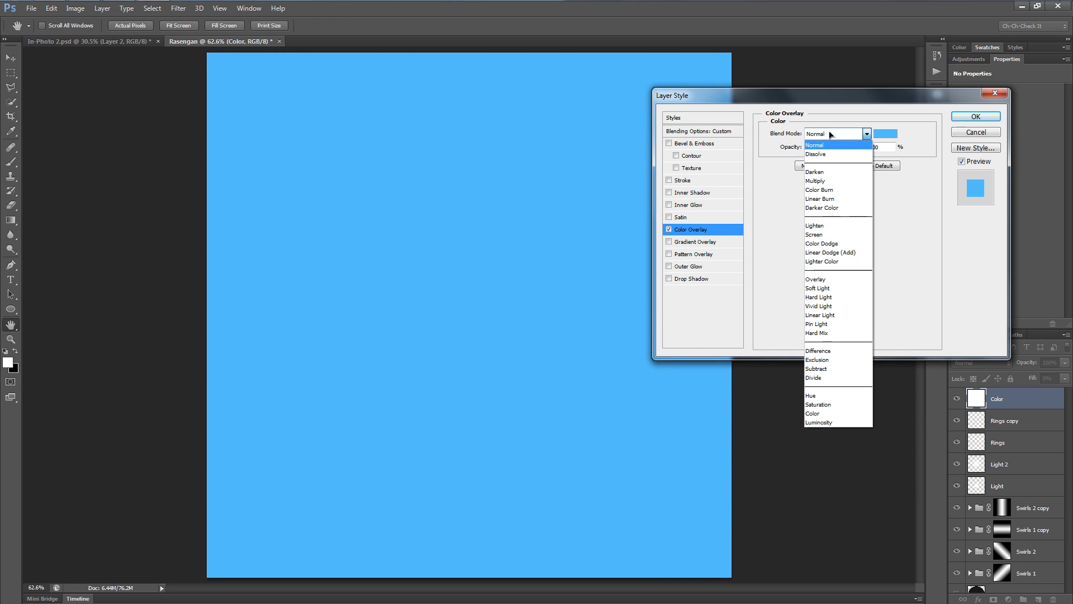
left_click(841, 243)
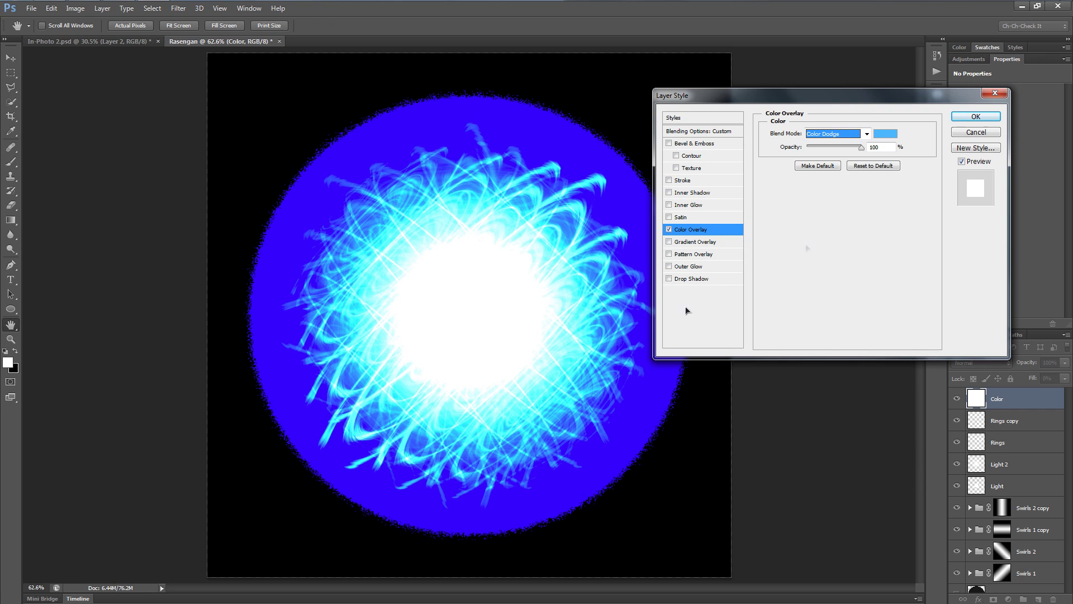
left_click_drag(861, 150, 847, 150)
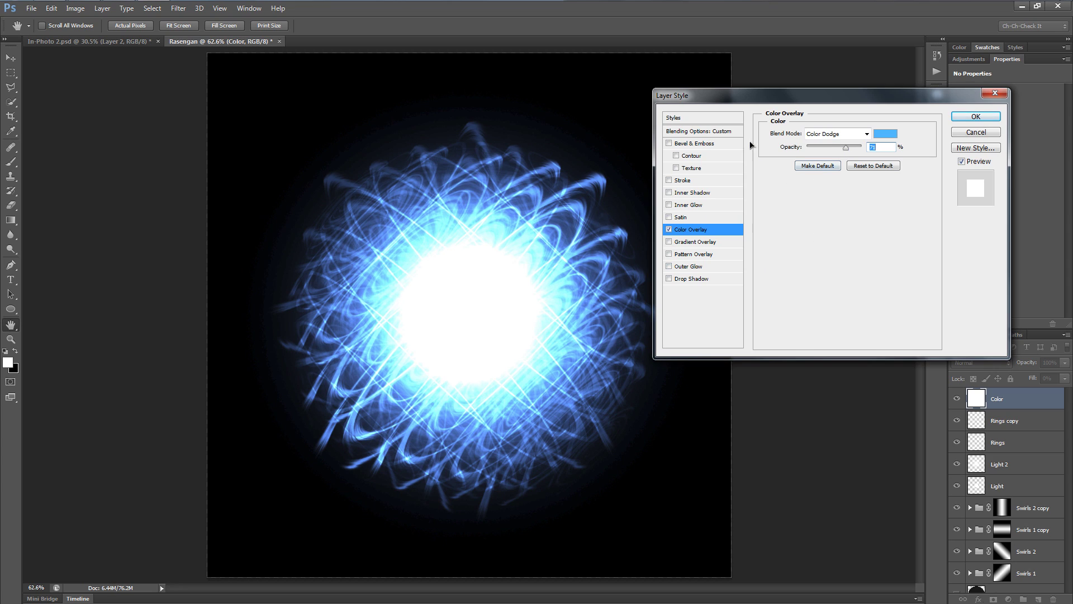
Step: Lower the Color layer's overall opacity to 76% and set its Color Overlay opacity to 80%
left_click(699, 132)
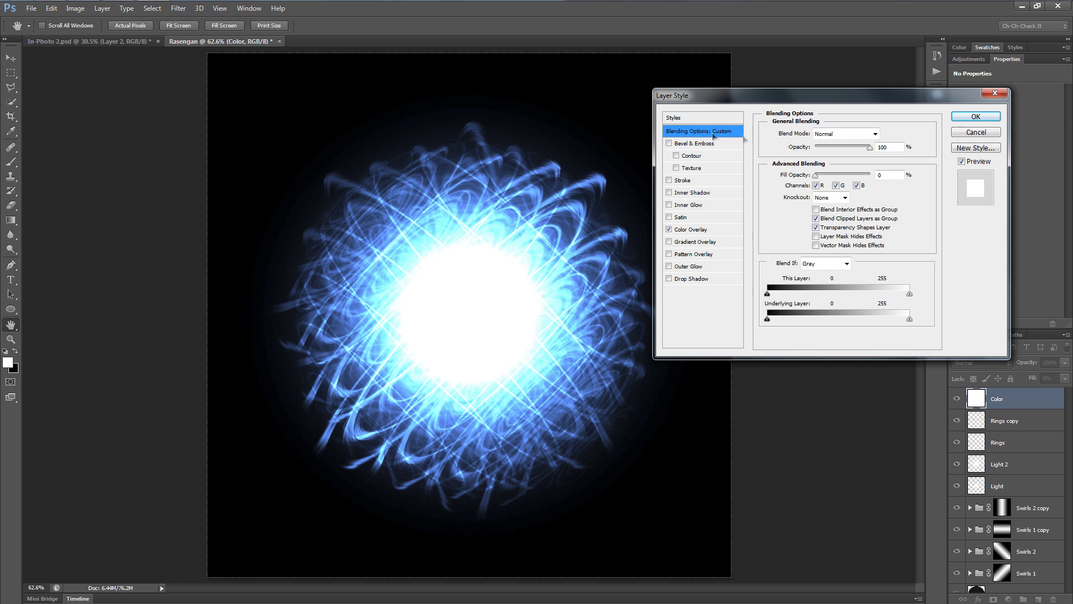
left_click_drag(870, 147, 850, 152)
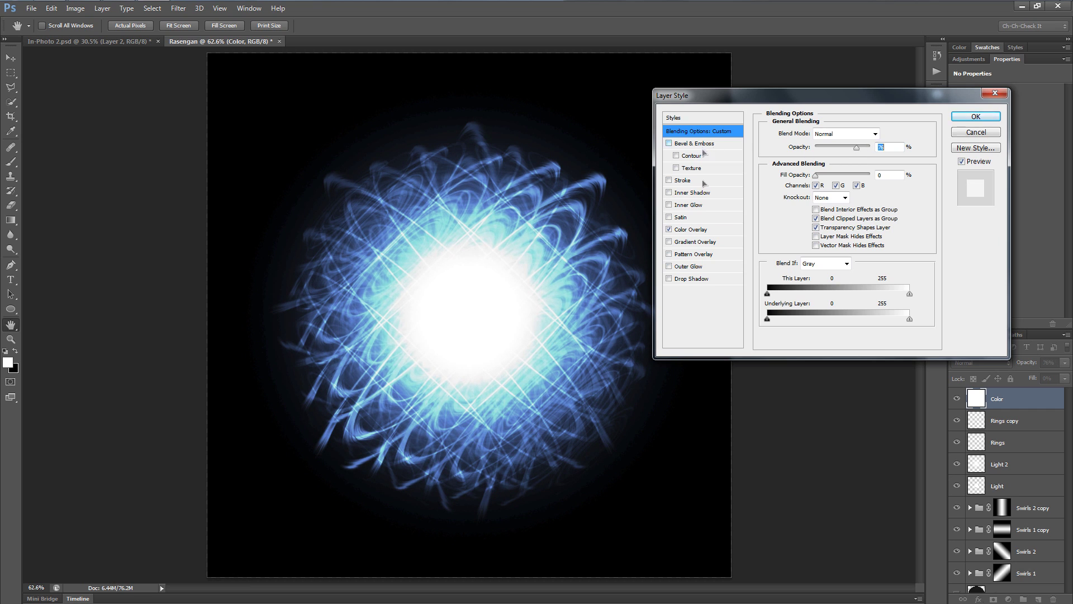
left_click(700, 230)
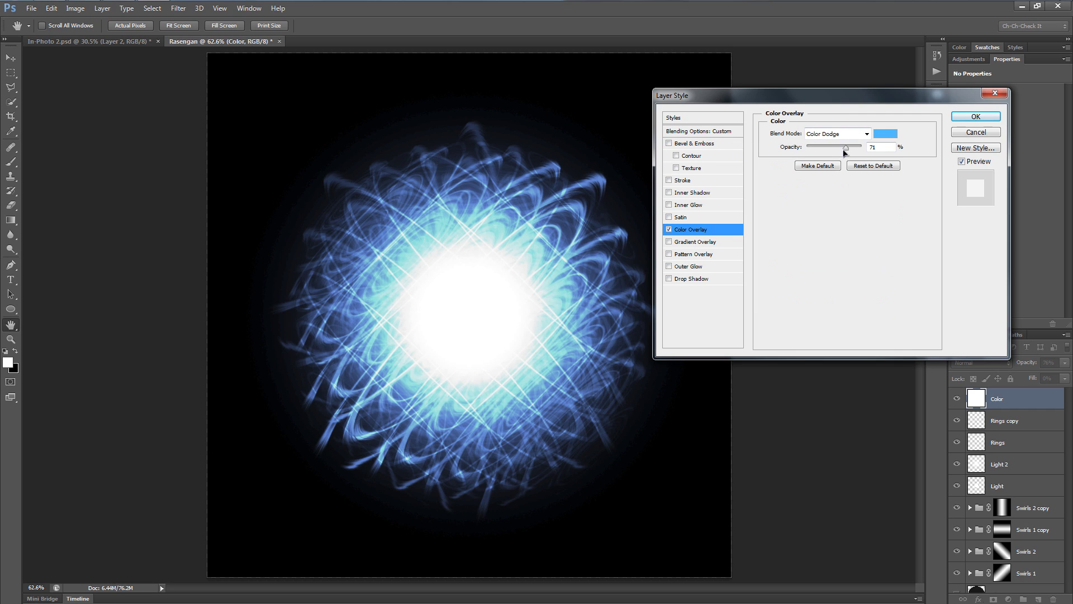
left_click_drag(846, 150, 859, 152)
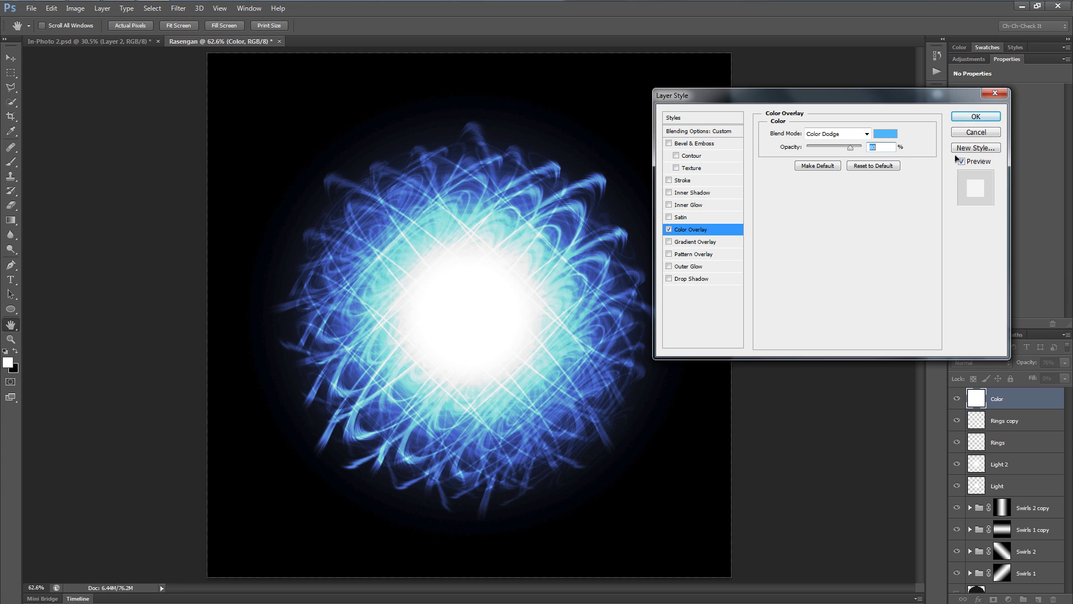
left_click(889, 146)
Step: Check the overlay color and blending options, apply the layer style and collapse the Color layer's effects list
left_click(889, 133)
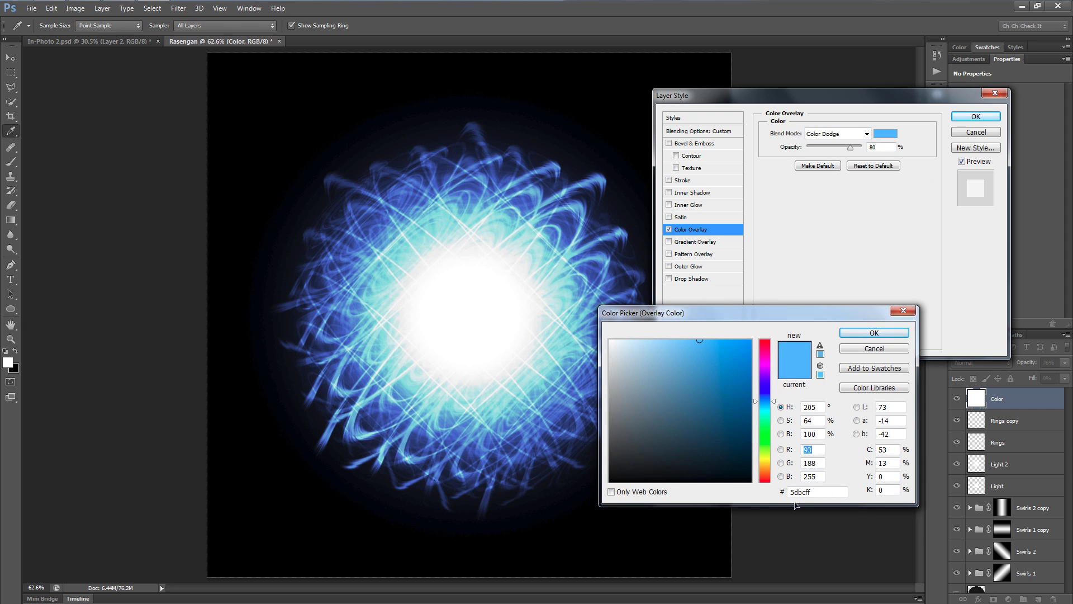
left_click(897, 349)
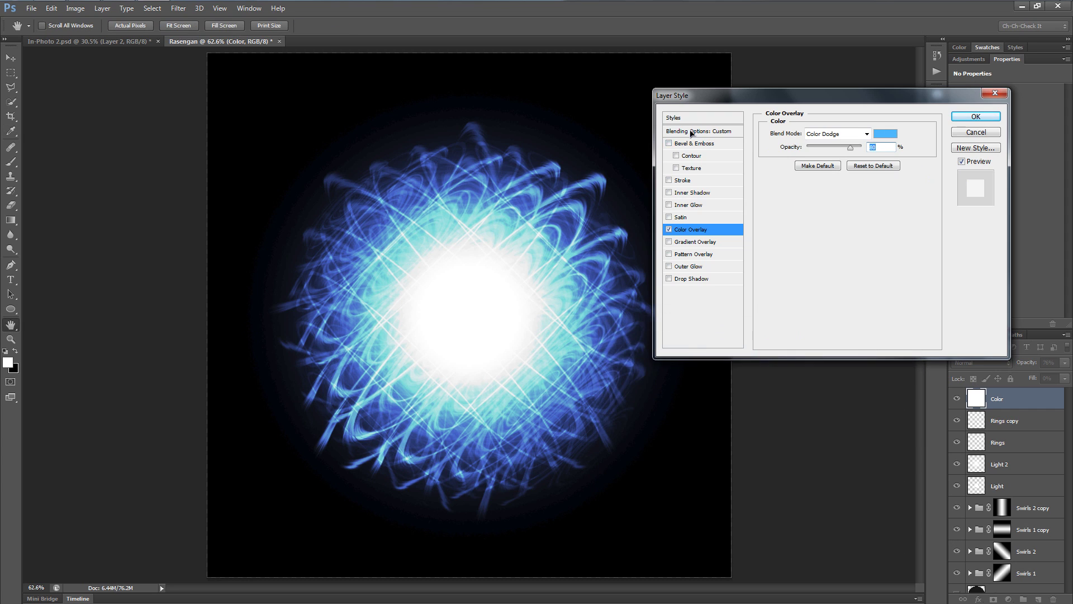
left_click(692, 132)
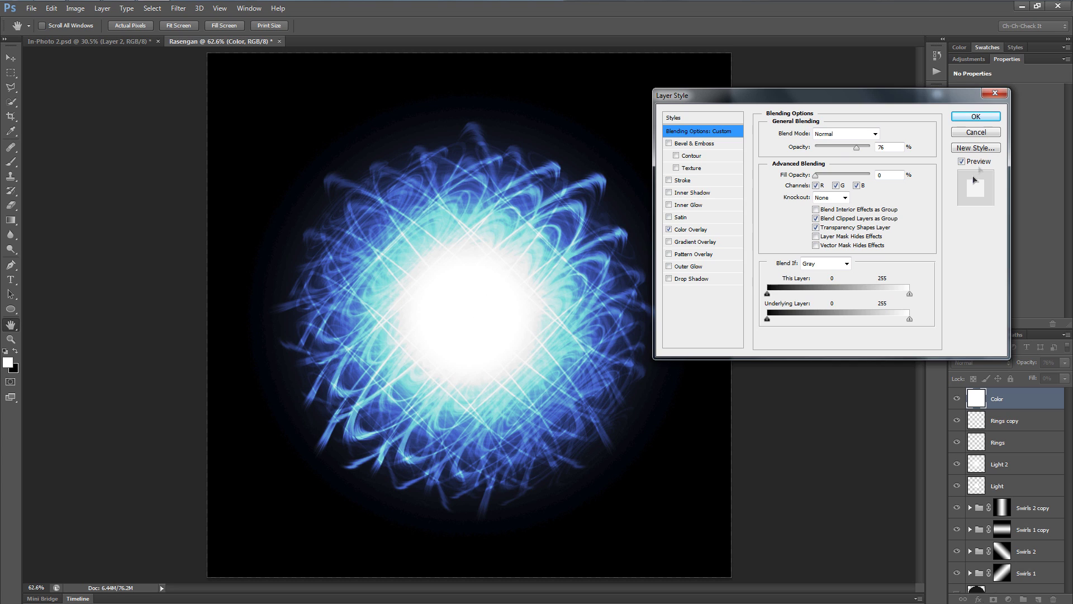
left_click(976, 117)
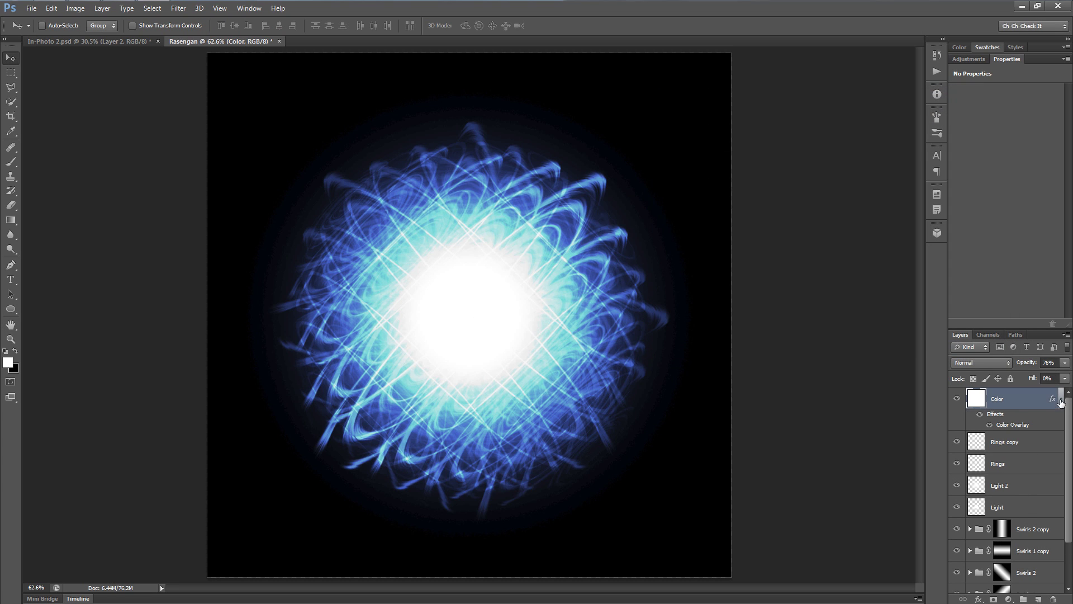
left_click(1061, 402)
Step: Preview the energy ball in full screen and return to the standard screen mode
scroll(1007, 400, "down", 1)
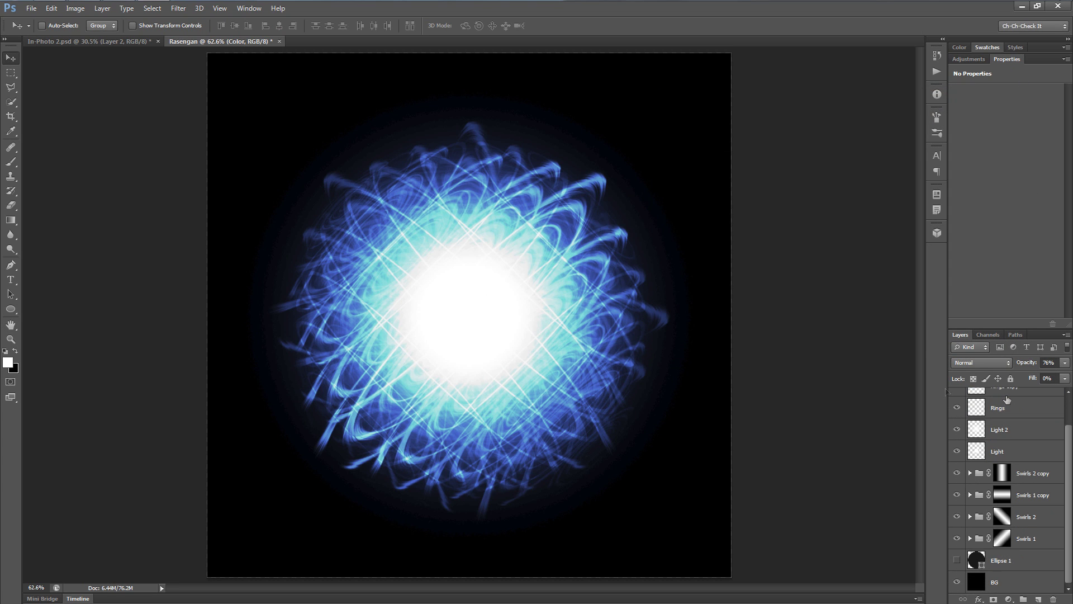
key("f")
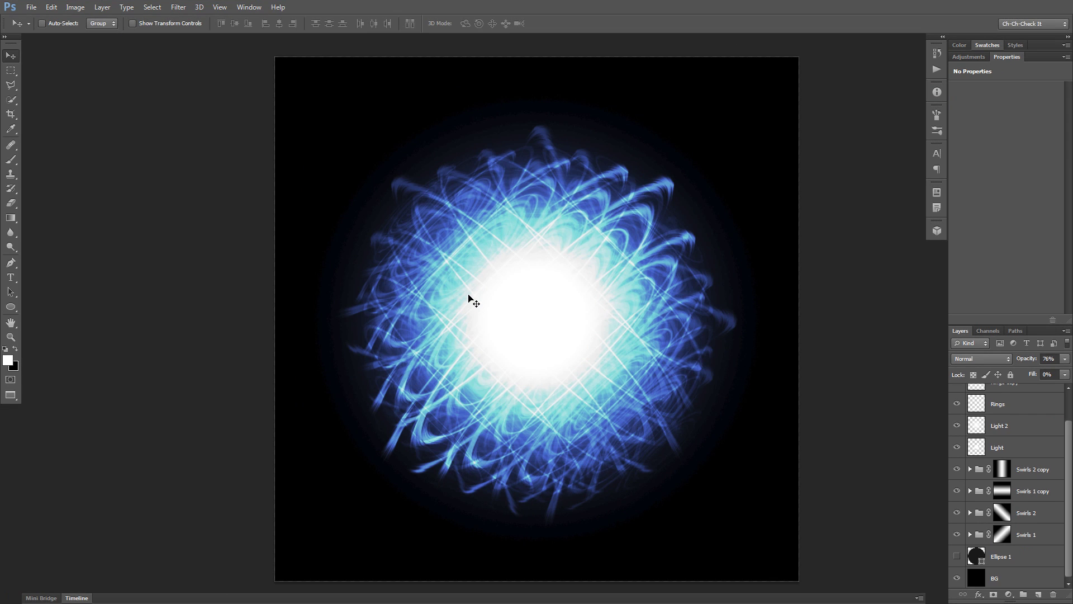
key("f")
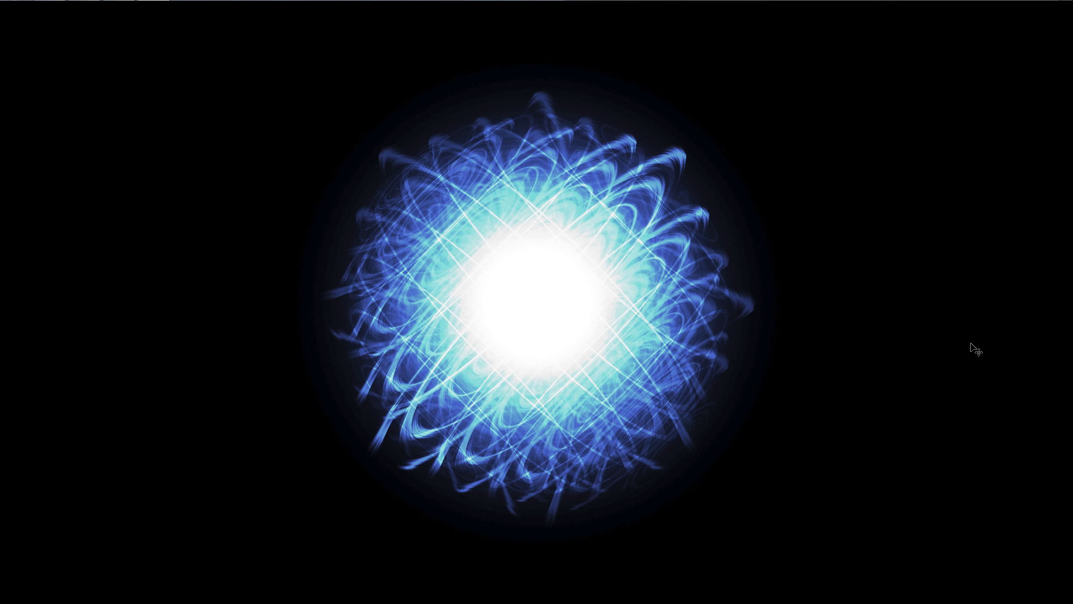
key("f")
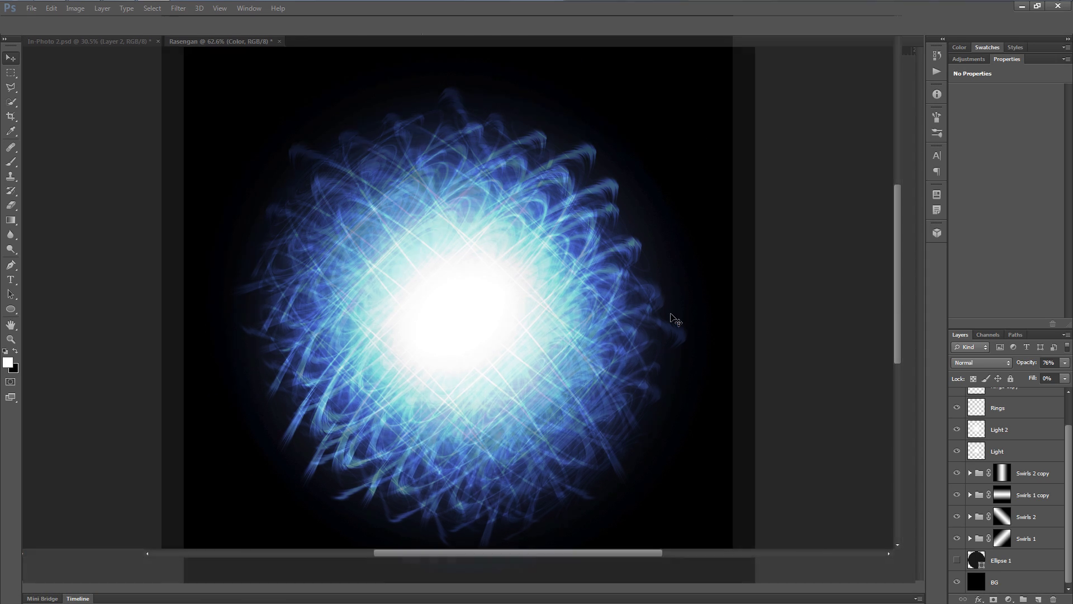
scroll(676, 319, "down", 2)
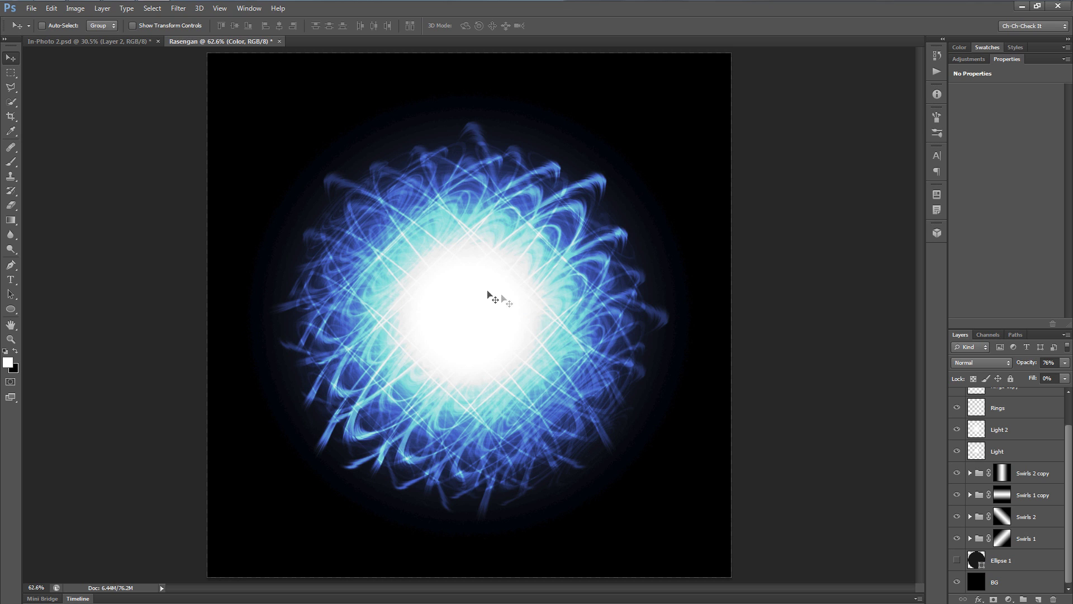
Step: Open the IMG_5389 photo from the Pics\1-10-12 folder on the Check It (E:) drive and fit it to the screen
left_click(123, 17)
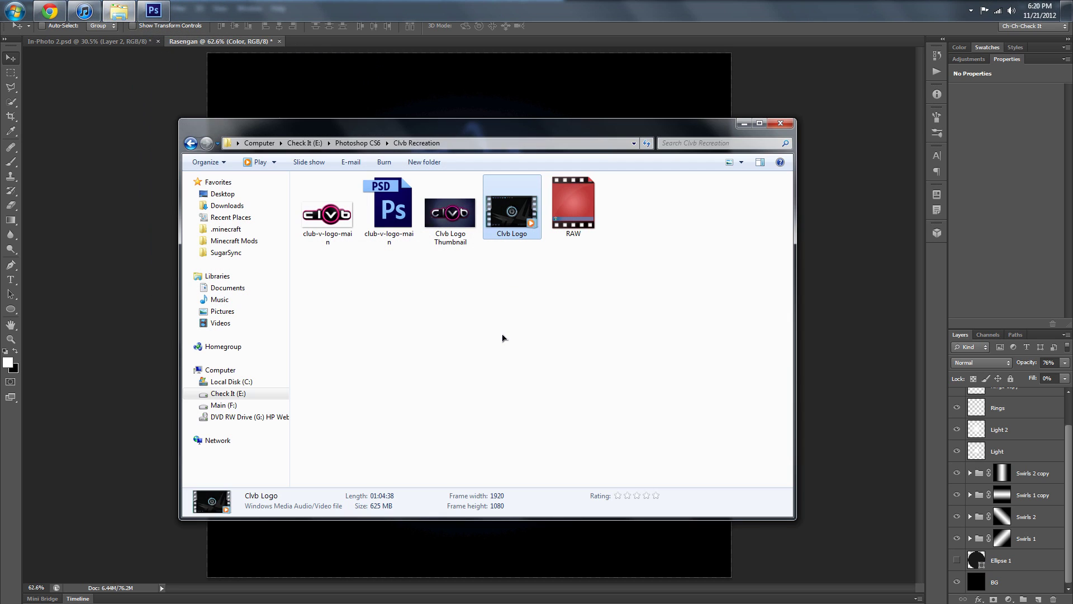
key("BackSpace")
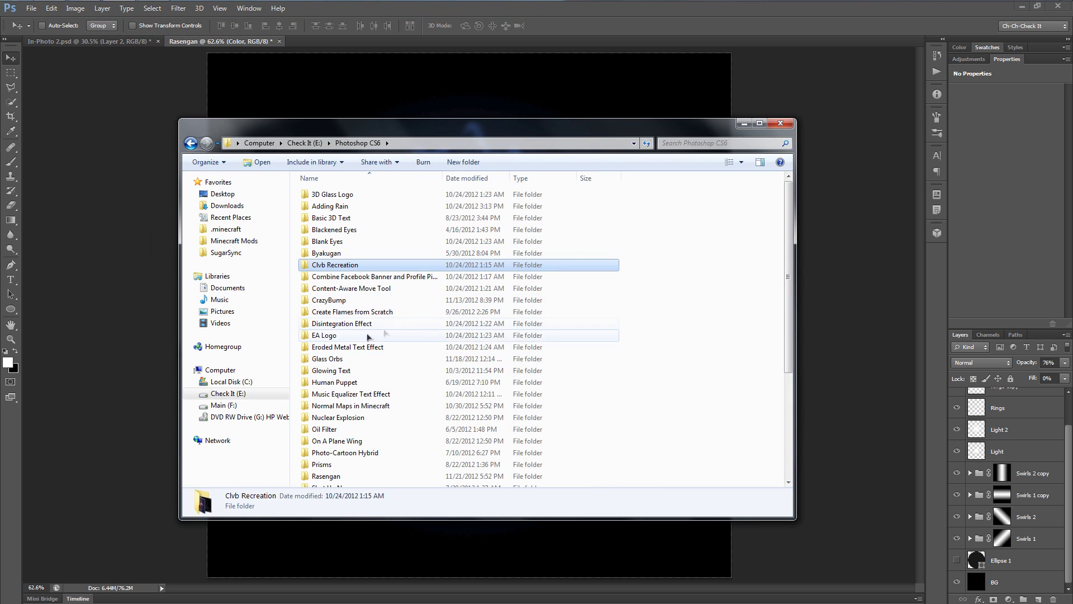
left_click(228, 393)
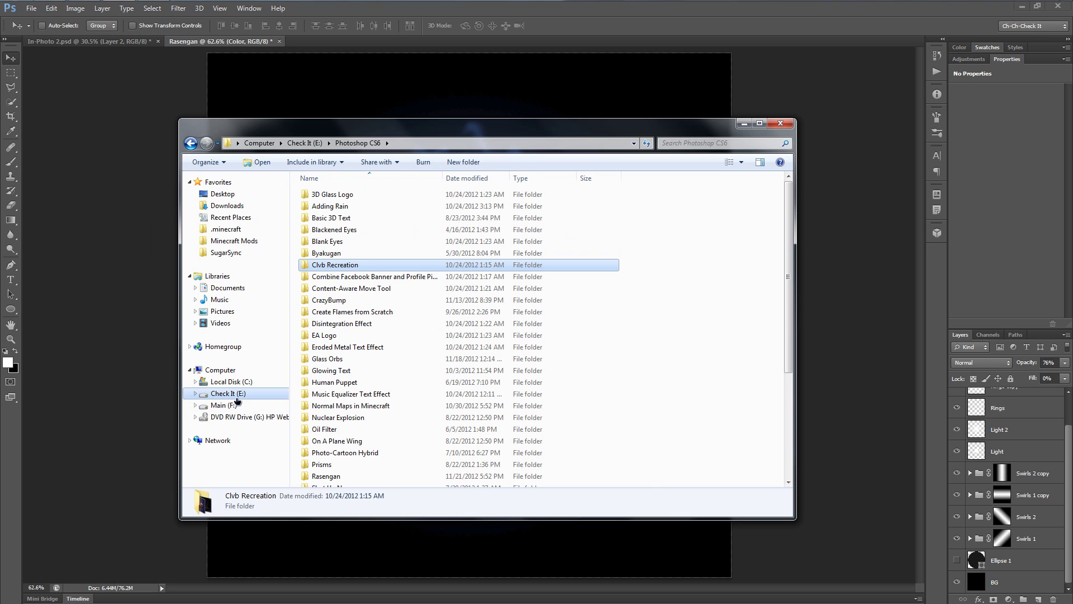
double_click(414, 406)
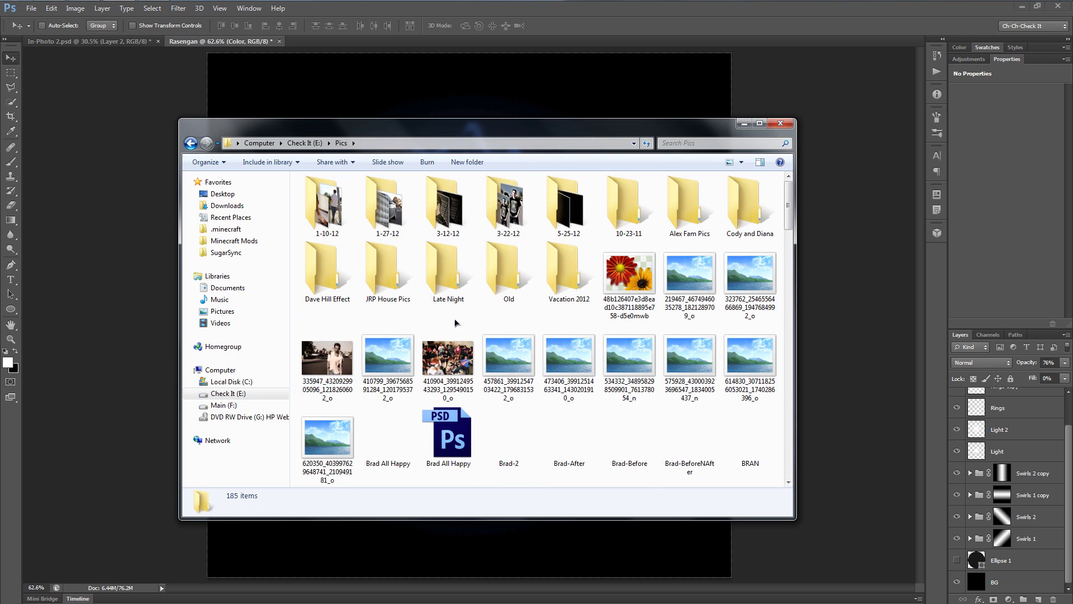
double_click(327, 207)
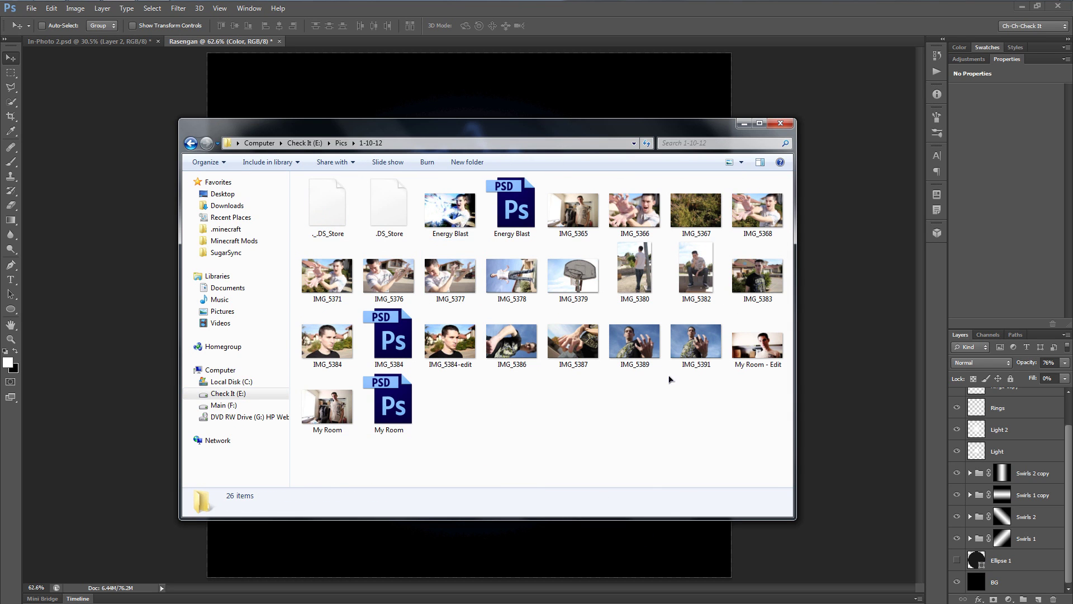
left_click_drag(636, 342, 657, 38)
key("ctrl+0")
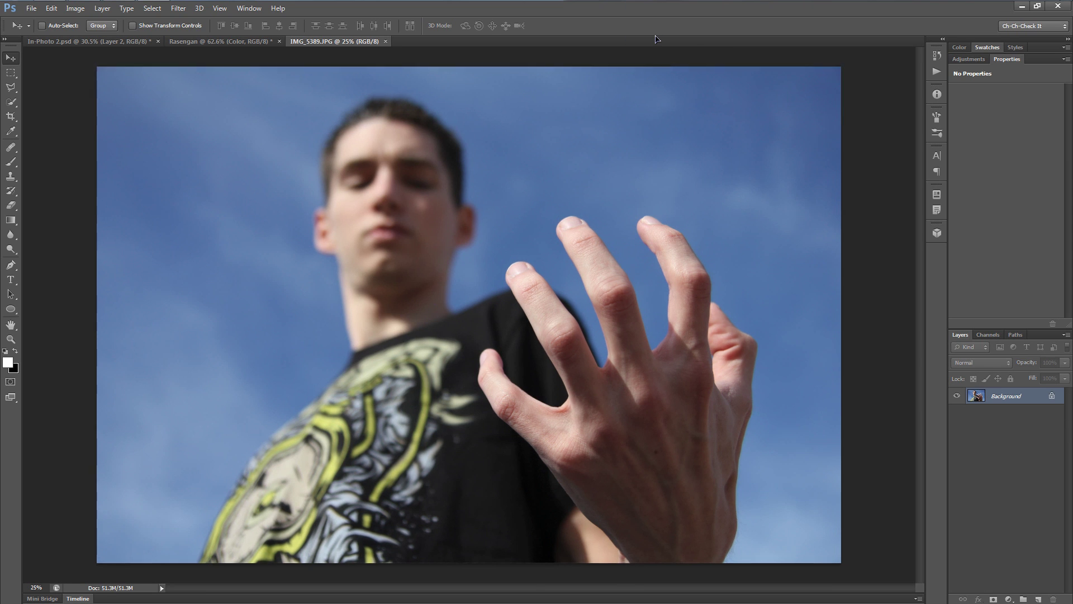
Step: In the Rasengan document, hide the Color layer and stamp all visible layers into a new layer above Rings copy
left_click(227, 42)
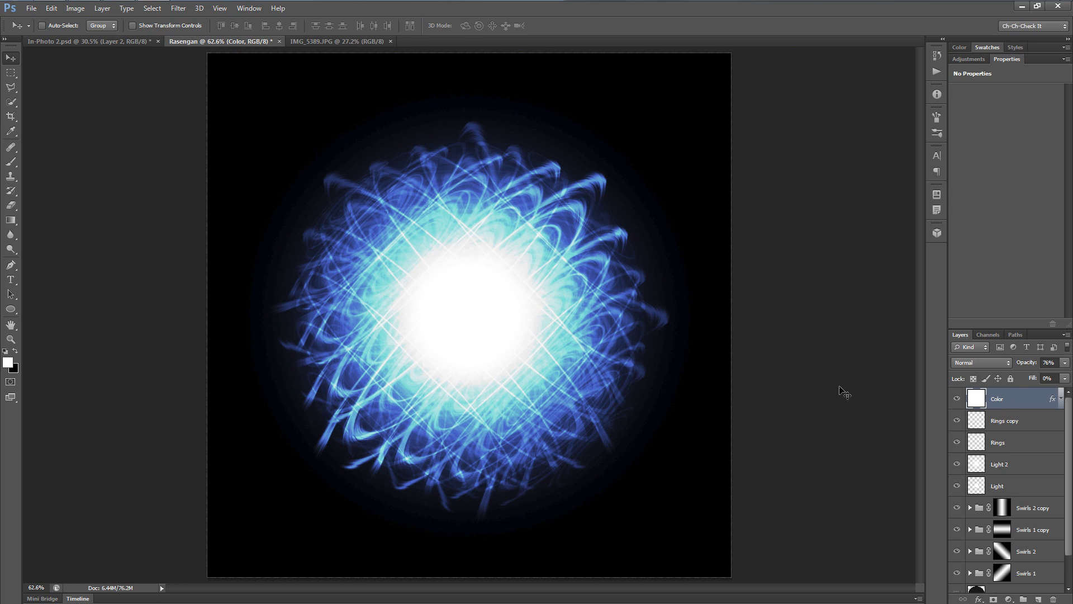
left_click(1015, 425)
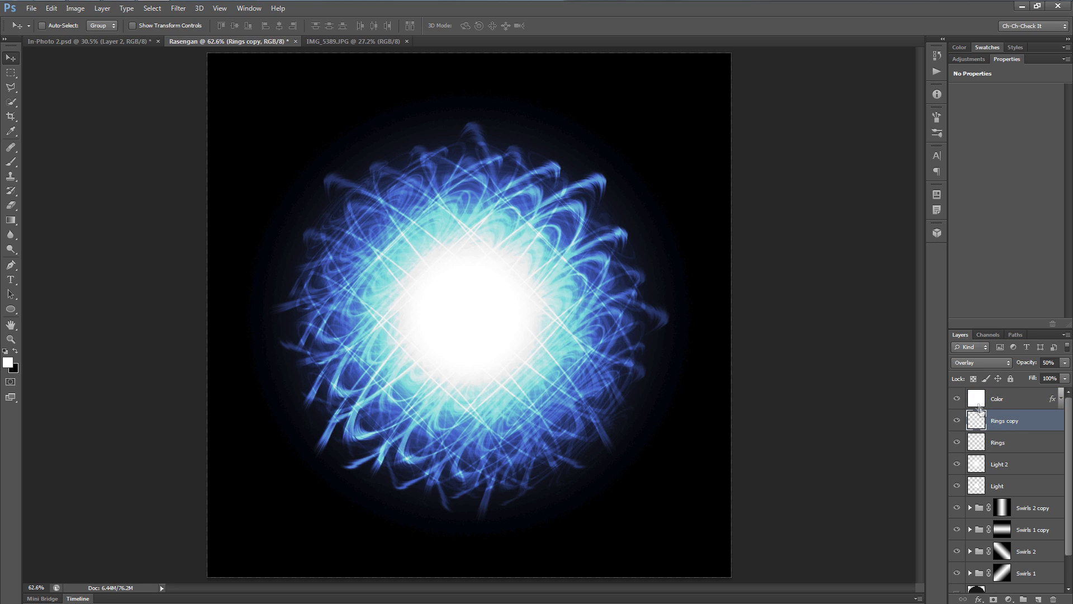
left_click(958, 399)
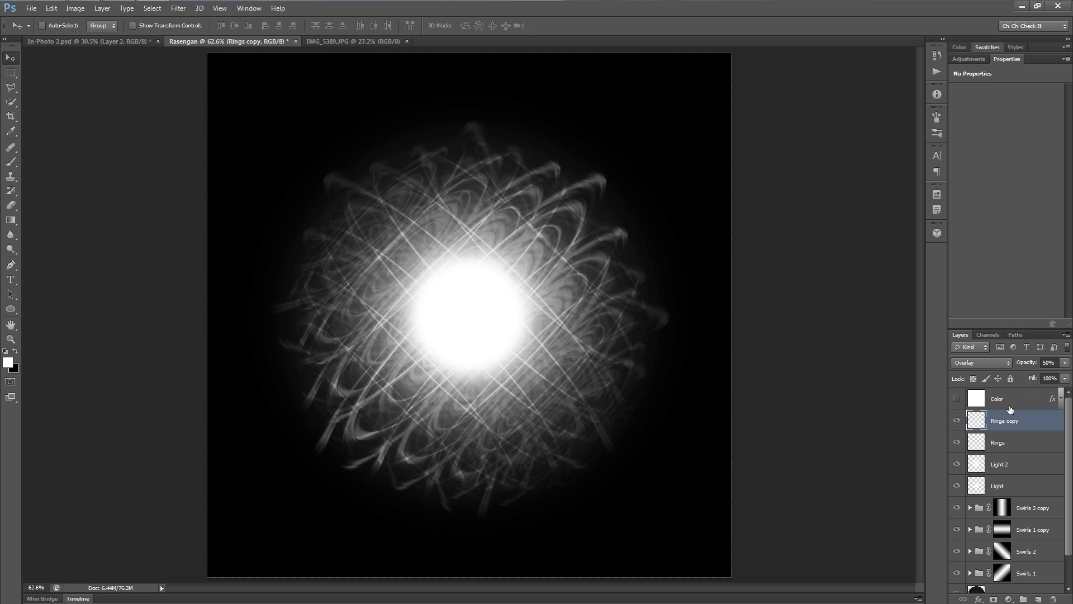
key("ctrl+shift+alt+e")
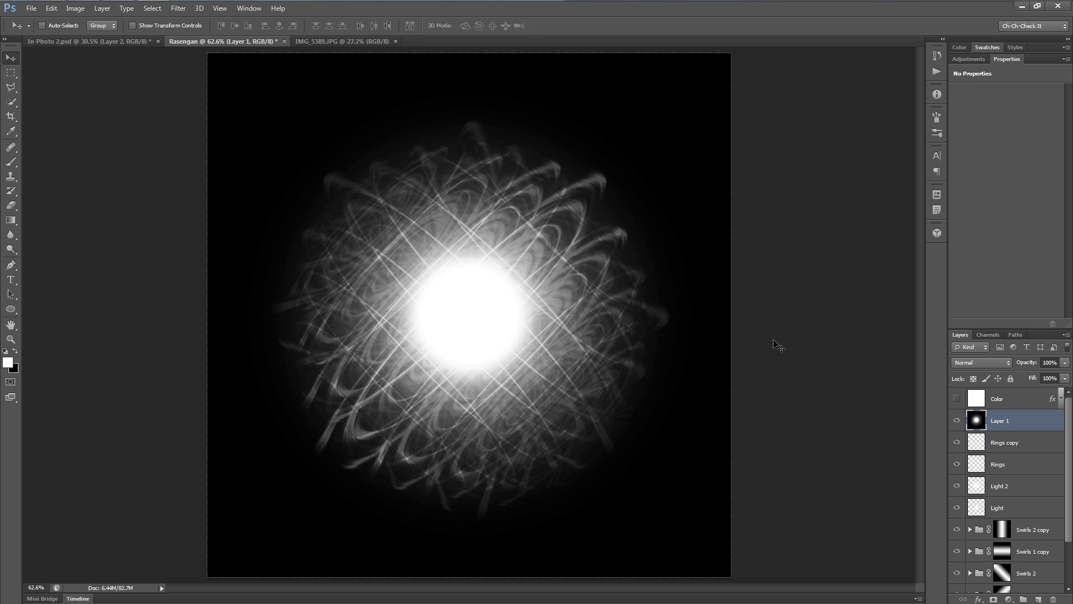
Step: Copy the merged energy ball layer into the IMG_5389 photo over the hand and set its blend mode to Screen
left_click_drag(455, 341, 681, 384)
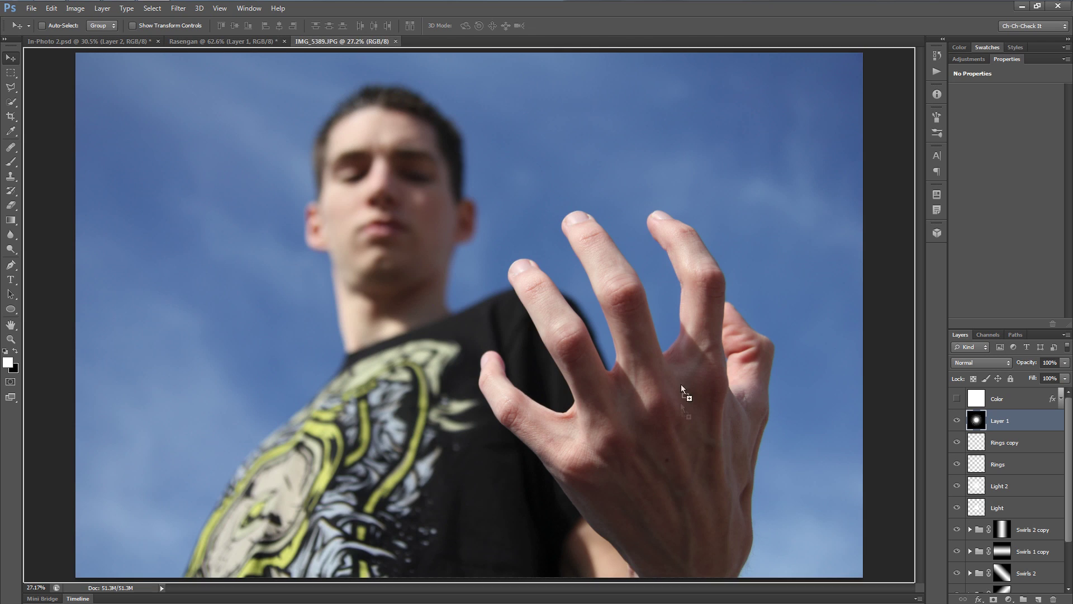
left_click_drag(599, 316, 635, 334)
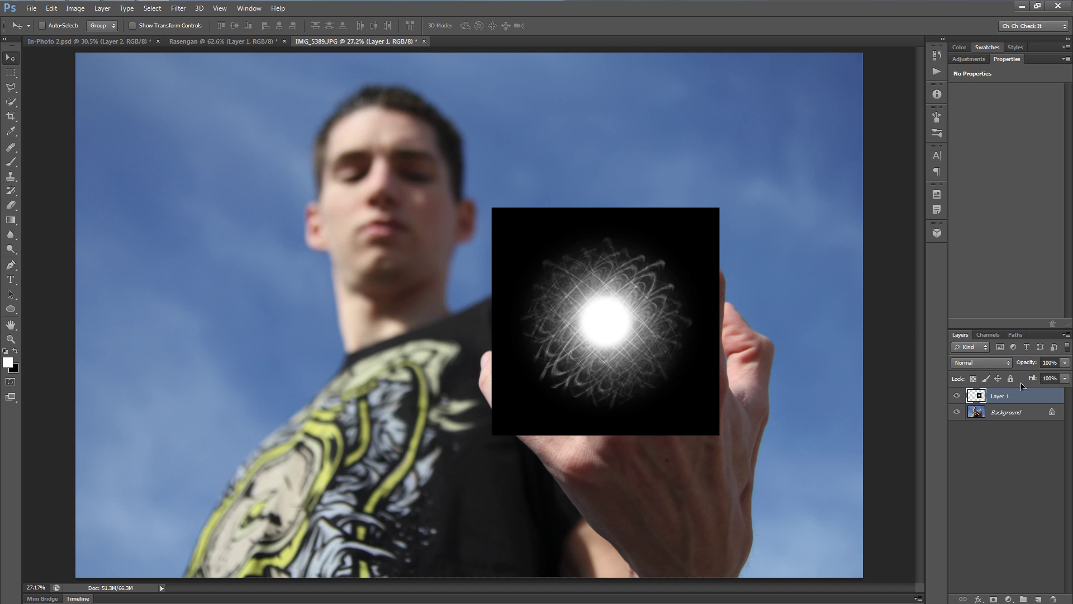
left_click(977, 363)
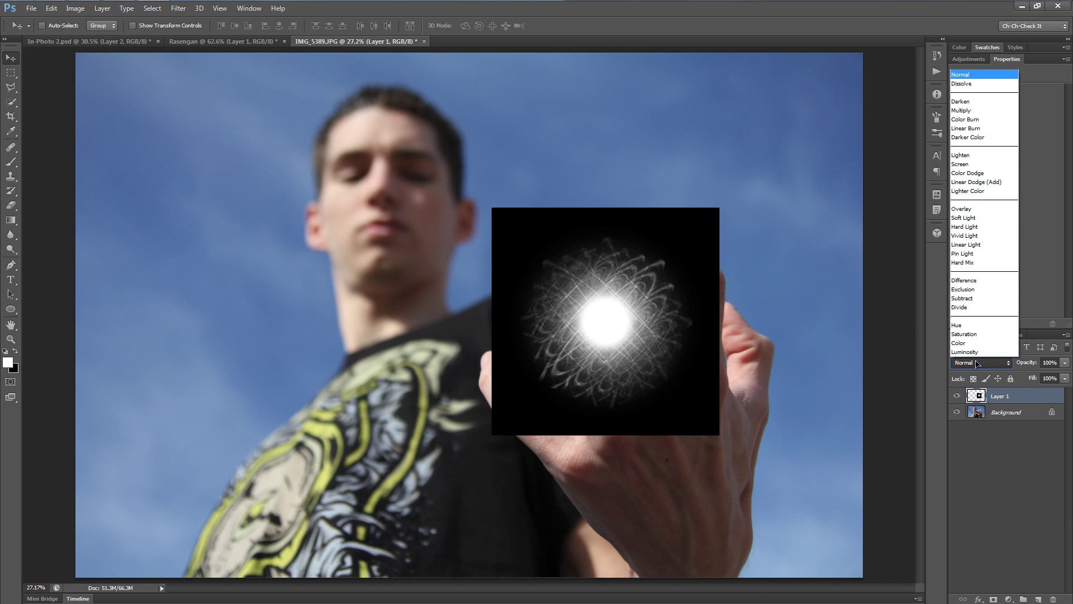
left_click(975, 165)
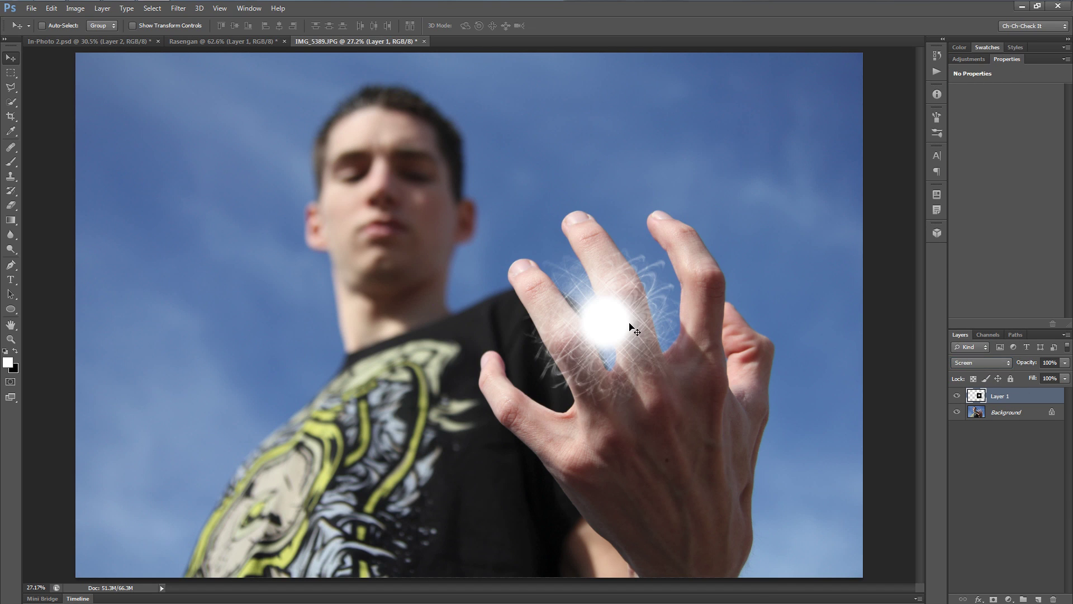
Step: Scale the energy ball to roughly twice its size, rotate it about -6.3°, and center it within the raised hand's fingers
key("ctrl+t")
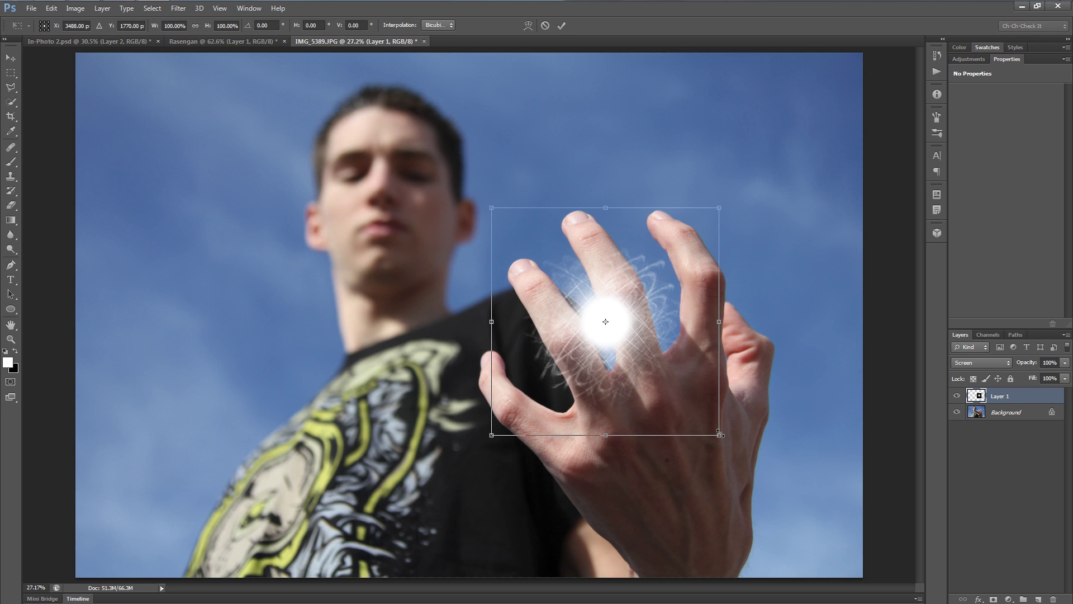
left_click_drag(720, 434, 861, 569)
mouse_move(700, 403)
left_mouse_down()
mouse_move(698, 374)
mouse_move(699, 398)
left_mouse_up()
left_click_drag(896, 377, 892, 349)
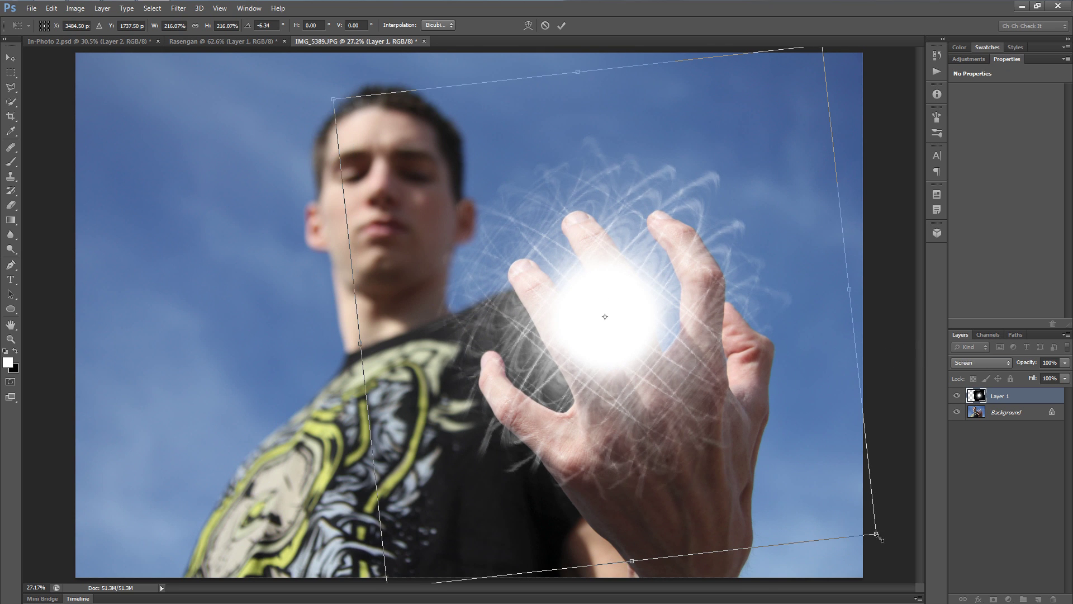
left_click_drag(876, 534, 860, 522)
left_click_drag(712, 405, 709, 401)
left_click(561, 25)
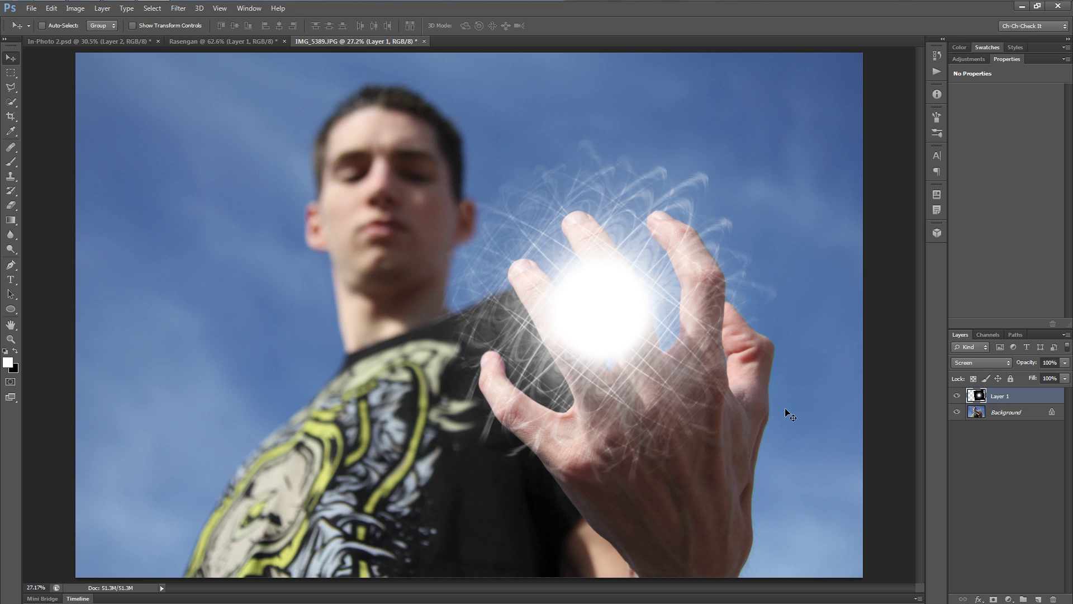
Step: Show the Color layer in the Rasengan document again and copy its layer style
left_click(236, 42)
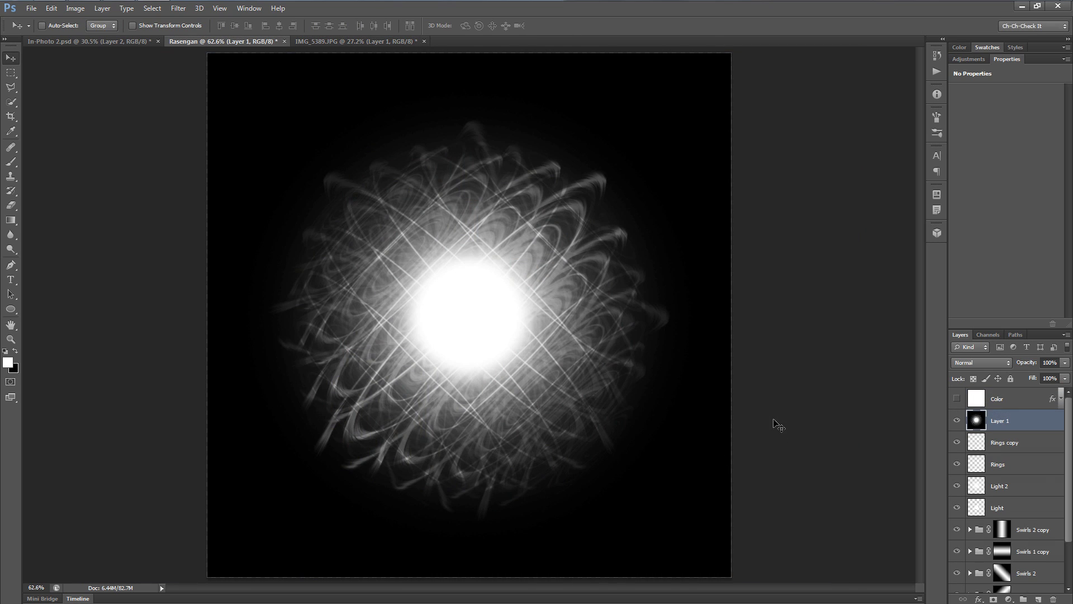
left_click(1041, 405)
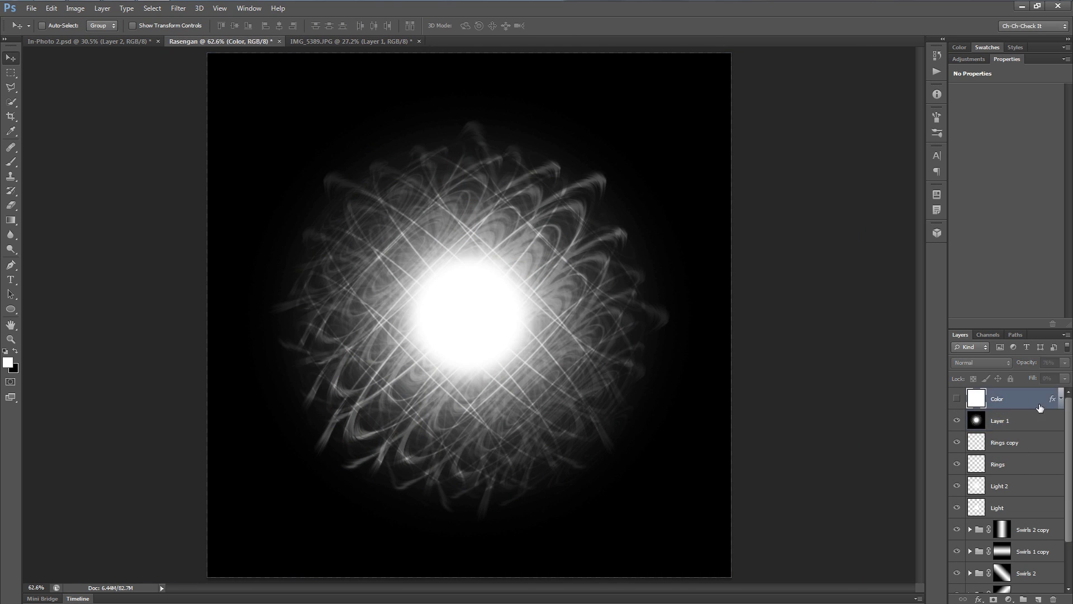
left_click(957, 401)
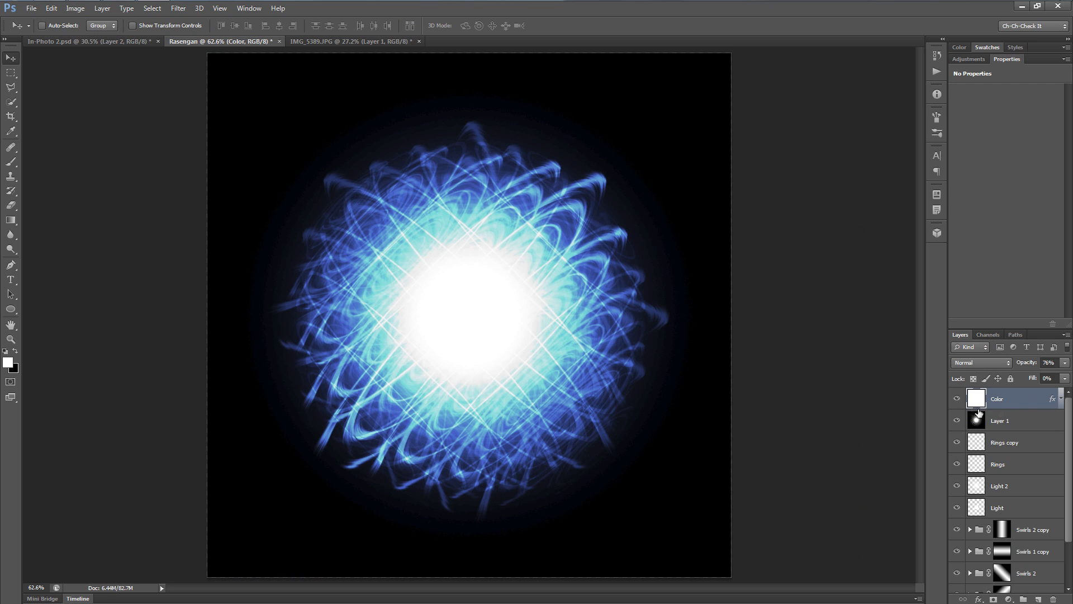
left_click(957, 399)
left_click(958, 398)
right_click(1053, 402)
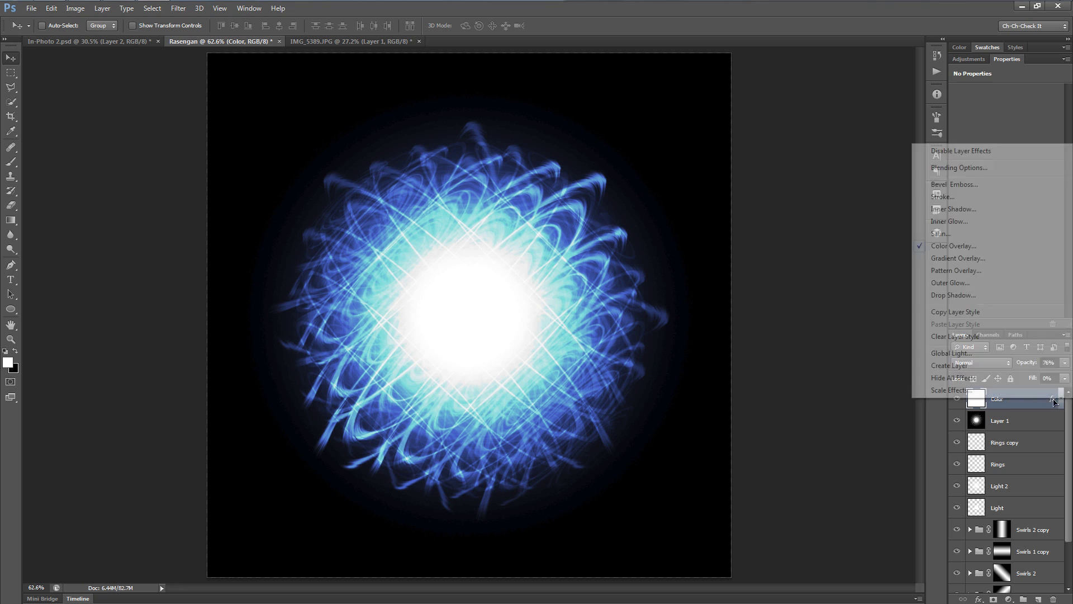
left_click(976, 313)
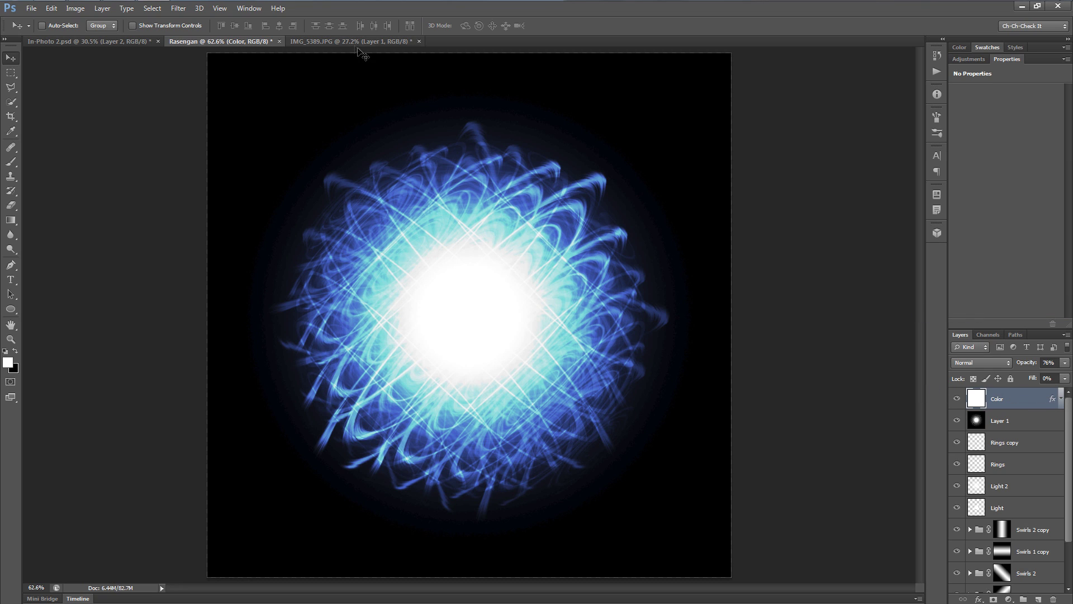
Step: Add a new layer named Color above the energy ball layer in the IMG_5389 photo
left_click(328, 44)
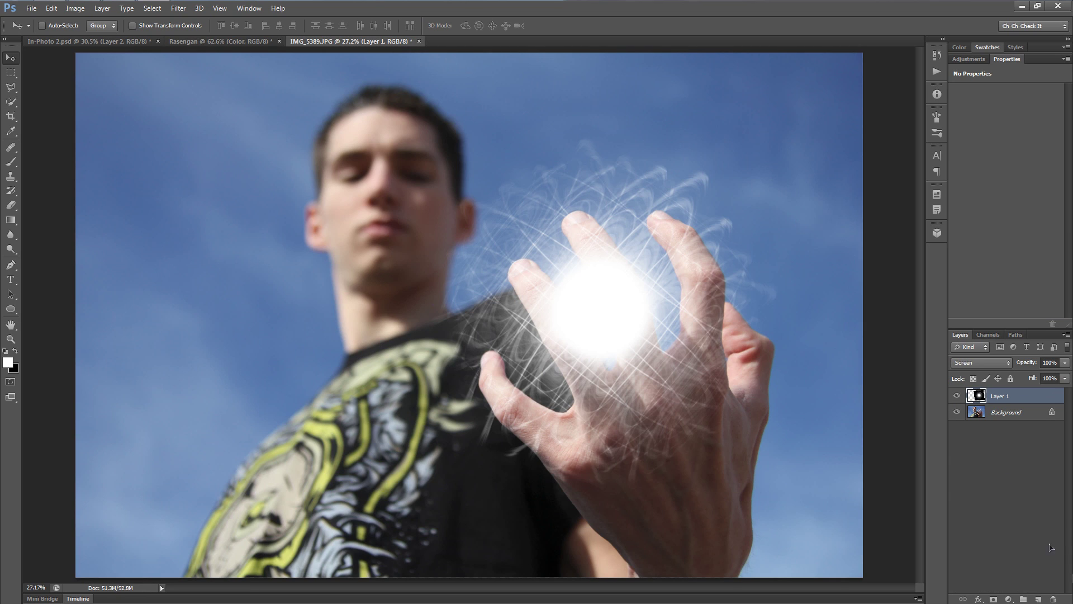
left_click(1038, 599)
double_click(1001, 395)
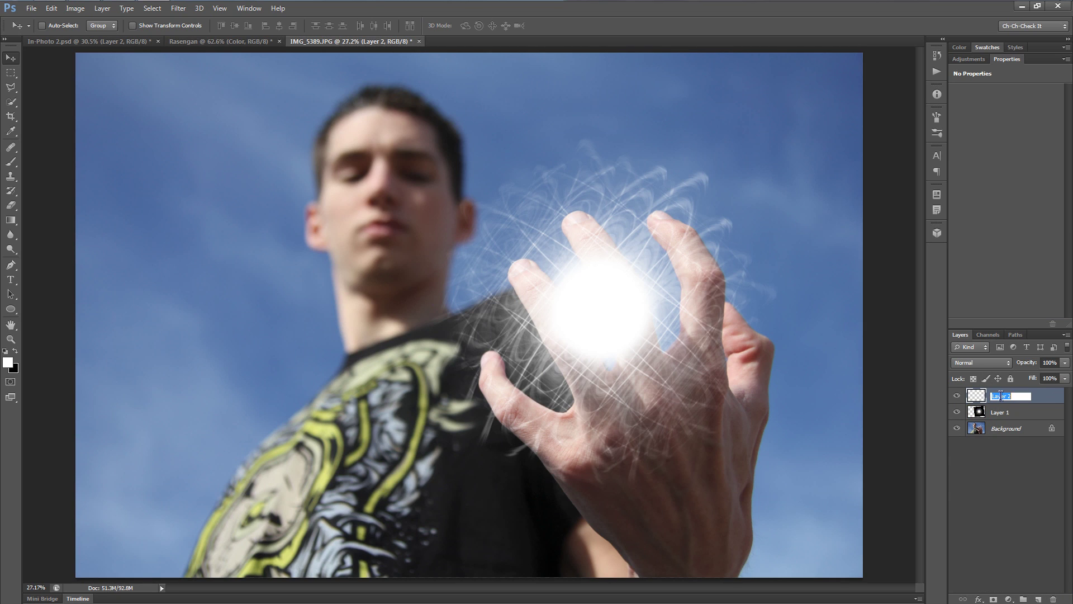
type("Color")
key("Return")
Step: Paint soft white with a large brush over the energy ball, the hand and the nearby parts of the shirt and face
key("b")
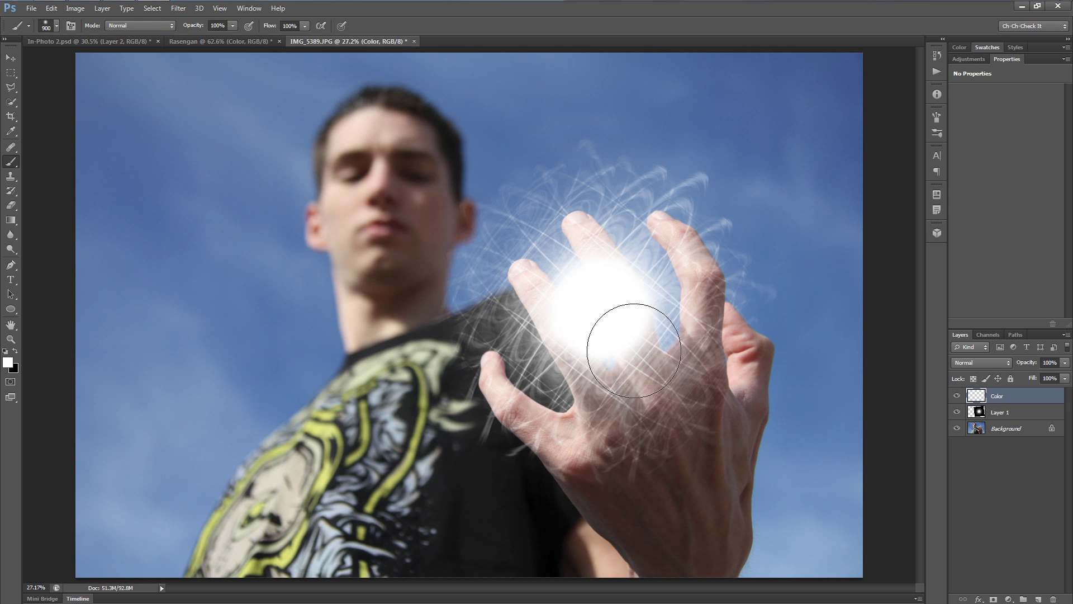
key("bracketright")
key("bracketright")
key("bracketright")
left_click(579, 307)
mouse_move(579, 307)
left_mouse_down()
mouse_move(572, 382)
mouse_move(592, 251)
mouse_move(586, 268)
mouse_move(650, 290)
mouse_move(687, 329)
mouse_move(642, 372)
mouse_move(694, 405)
mouse_move(689, 506)
mouse_move(621, 449)
mouse_move(577, 378)
mouse_move(549, 369)
mouse_move(538, 386)
mouse_move(558, 412)
left_mouse_up()
key("bracketright")
key("bracketright")
key("bracketright")
key("bracketright")
key("bracketright")
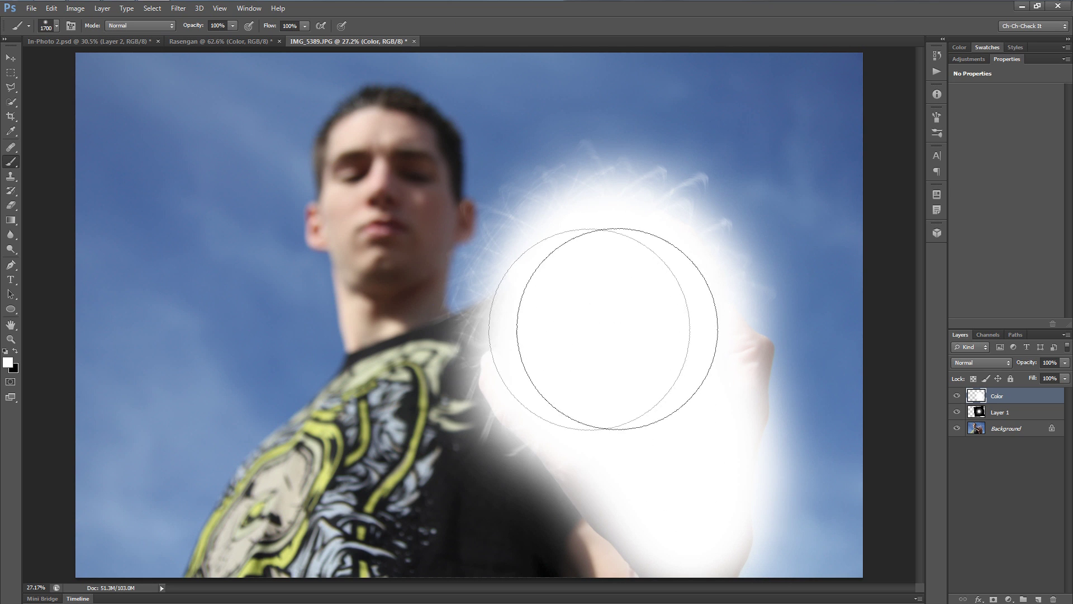
mouse_move(559, 282)
left_mouse_down()
mouse_move(599, 263)
mouse_move(622, 388)
left_mouse_up()
key("bracketright")
key("bracketright")
mouse_move(636, 479)
left_mouse_down()
mouse_move(587, 491)
mouse_move(571, 539)
mouse_move(474, 539)
mouse_move(458, 570)
mouse_move(481, 553)
mouse_move(505, 464)
mouse_move(536, 419)
mouse_move(475, 348)
mouse_move(479, 307)
mouse_move(451, 223)
mouse_move(460, 199)
mouse_move(452, 257)
mouse_move(503, 447)
mouse_move(664, 463)
mouse_move(705, 391)
mouse_move(709, 343)
mouse_move(674, 259)
mouse_move(628, 246)
mouse_move(623, 293)
mouse_move(611, 268)
mouse_move(611, 479)
mouse_move(683, 455)
mouse_move(638, 320)
mouse_move(592, 460)
mouse_move(434, 508)
mouse_move(372, 541)
mouse_move(410, 539)
mouse_move(485, 438)
left_mouse_up()
key("bracketleft")
key("bracketleft")
key("bracketleft")
key("bracketleft")
key("bracketright")
key("bracketright")
key("bracketright")
Step: Paste the copied layer style onto the Color layer and toggle the layer's visibility to compare the blue glow
right_click(1001, 398)
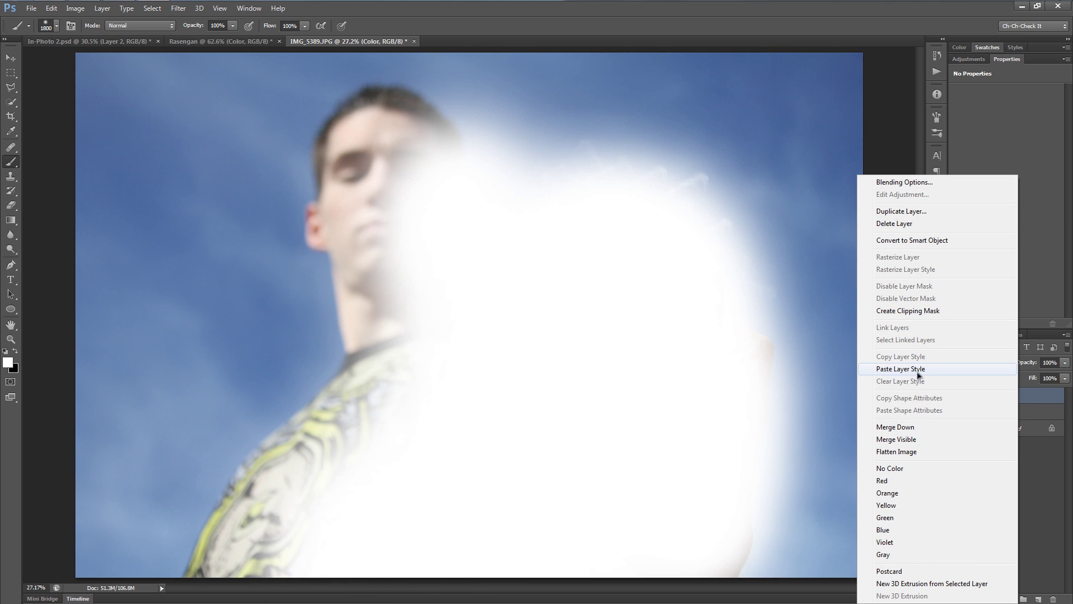
left_click(921, 371)
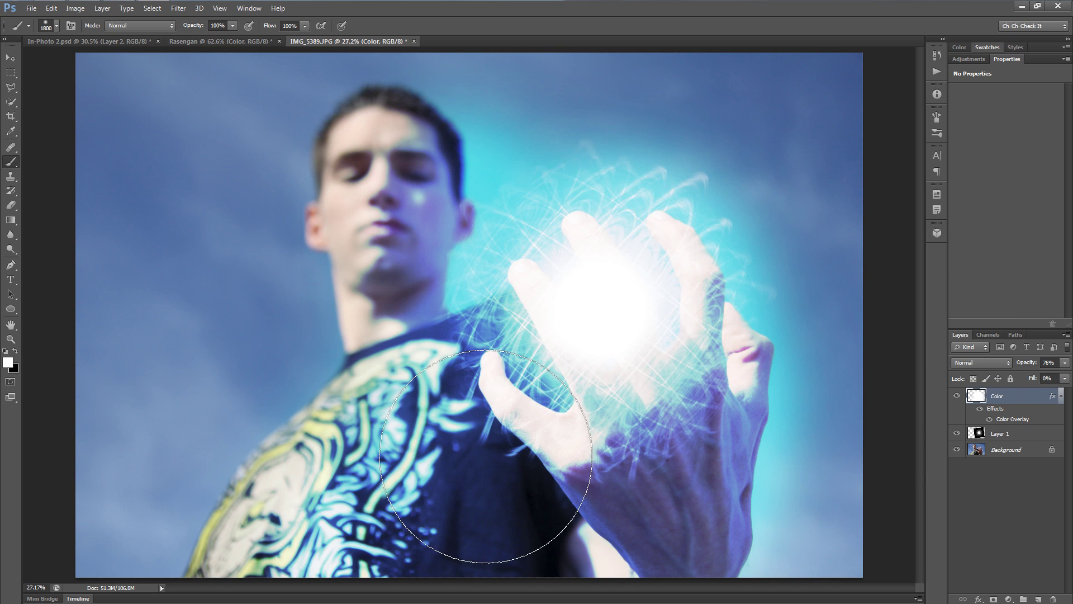
left_click(958, 397)
left_click(958, 396)
left_click(958, 396)
left_click(958, 397)
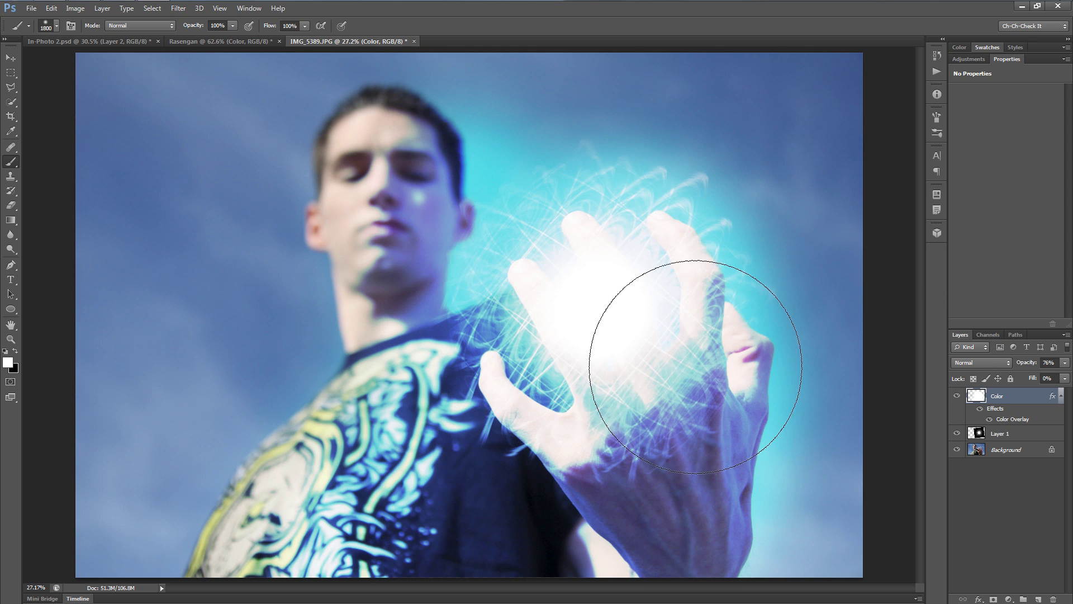
Step: Hide the Color layer and the energy ball layer, and rename the energy ball layer as Rasengan
left_click(958, 396)
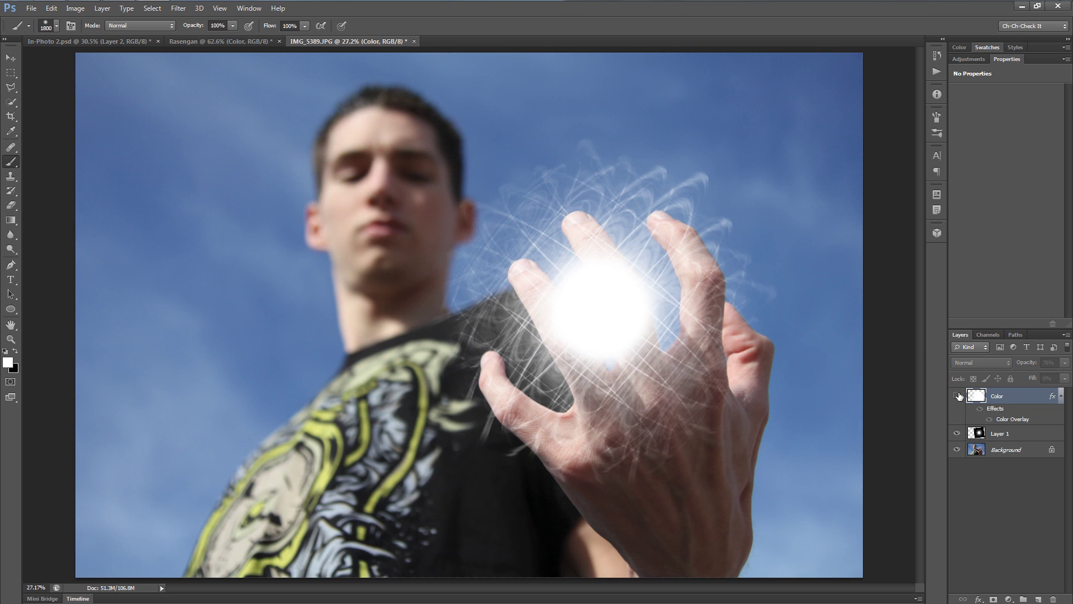
left_click(958, 434)
double_click(1001, 433)
type("Ras")
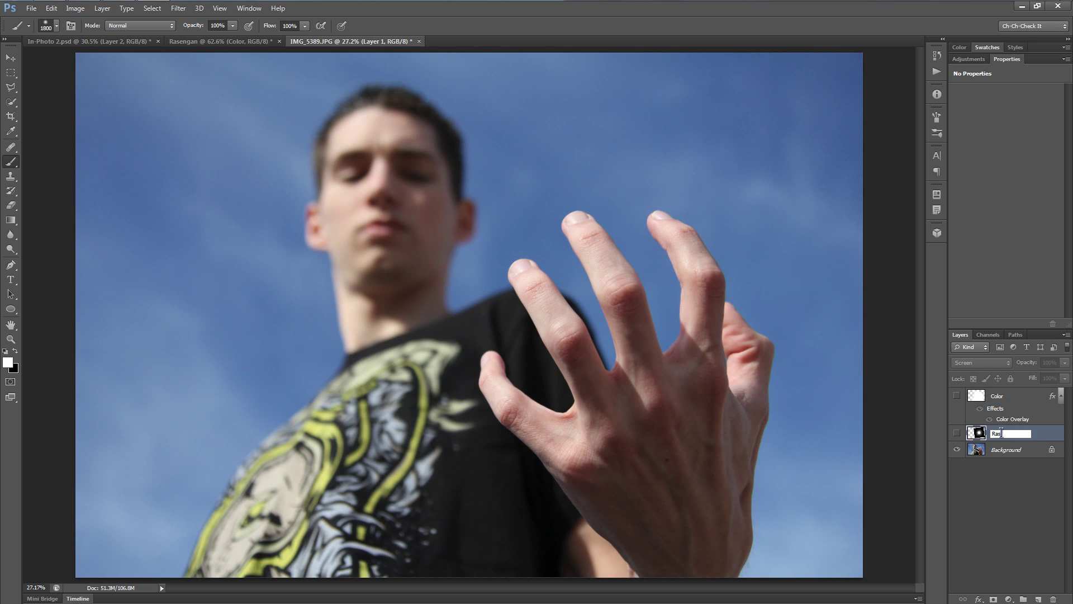
key("Return")
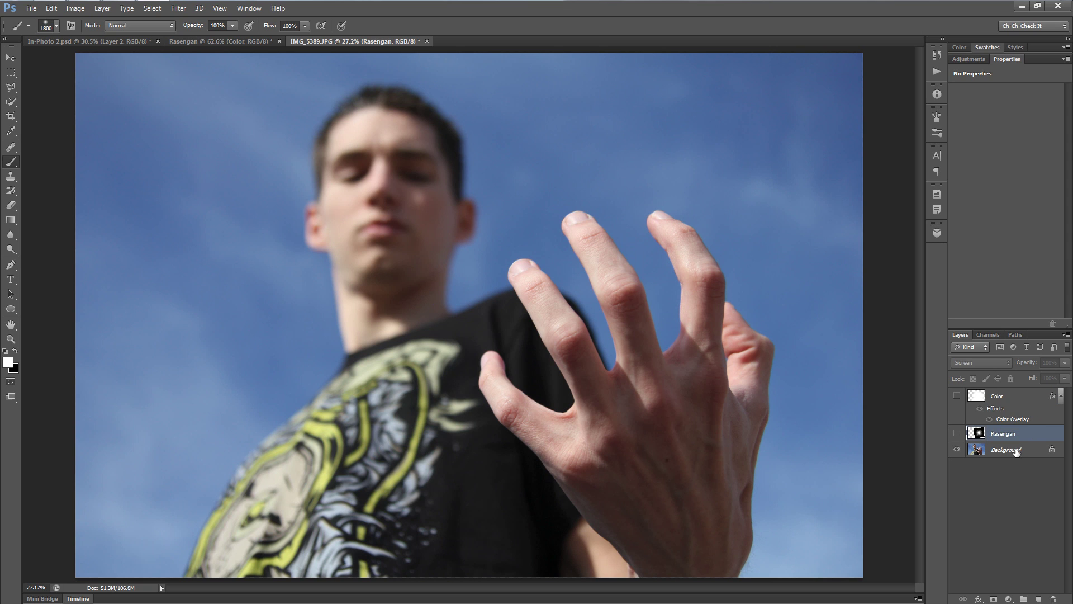
Step: Select the Background layer, show the Rasengan layer again and briefly preview the Color layer, leaving it hidden
left_click(1015, 450)
left_click(958, 434)
left_click(958, 434)
left_click(958, 434)
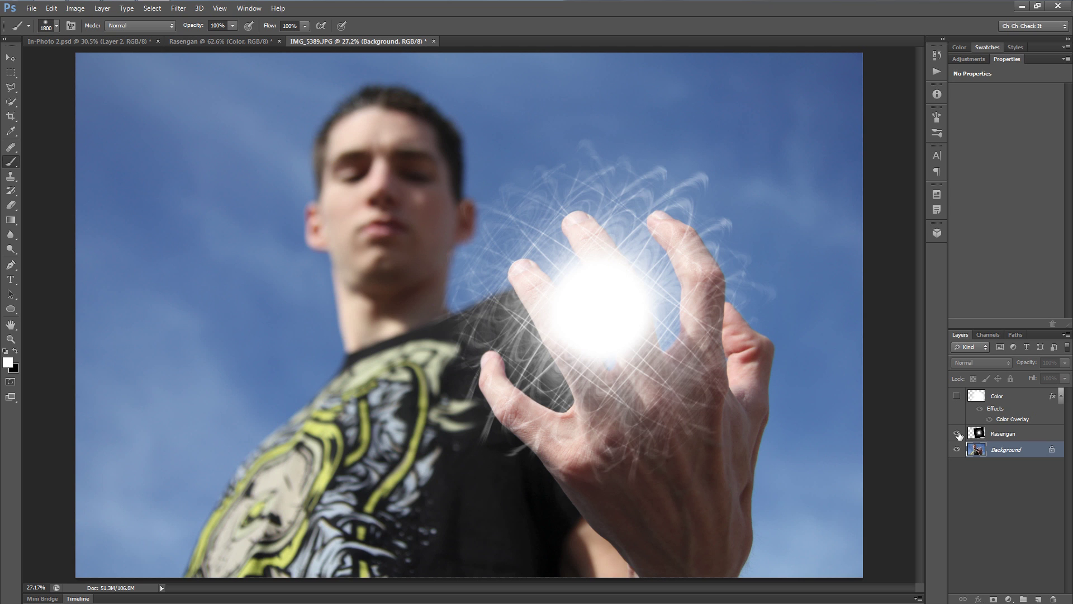
left_click(958, 395)
left_click(958, 396)
left_click(958, 396)
left_click(958, 396)
Step: Add a gradient fill layer in Overlay mode directly above the Background layer
left_click(106, 10)
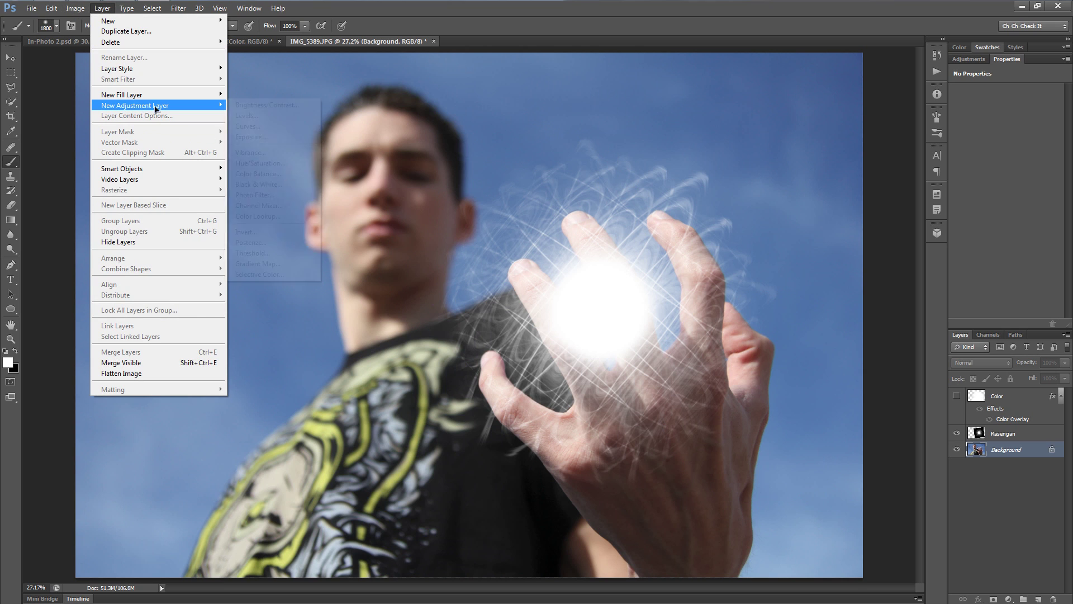
mouse_move(168, 94)
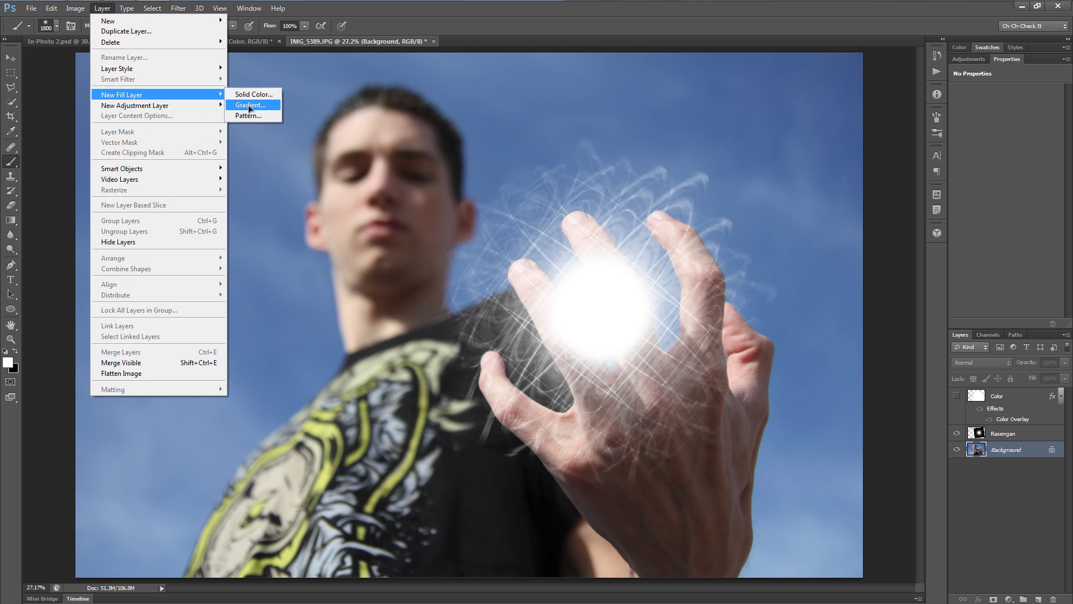
left_click(250, 107)
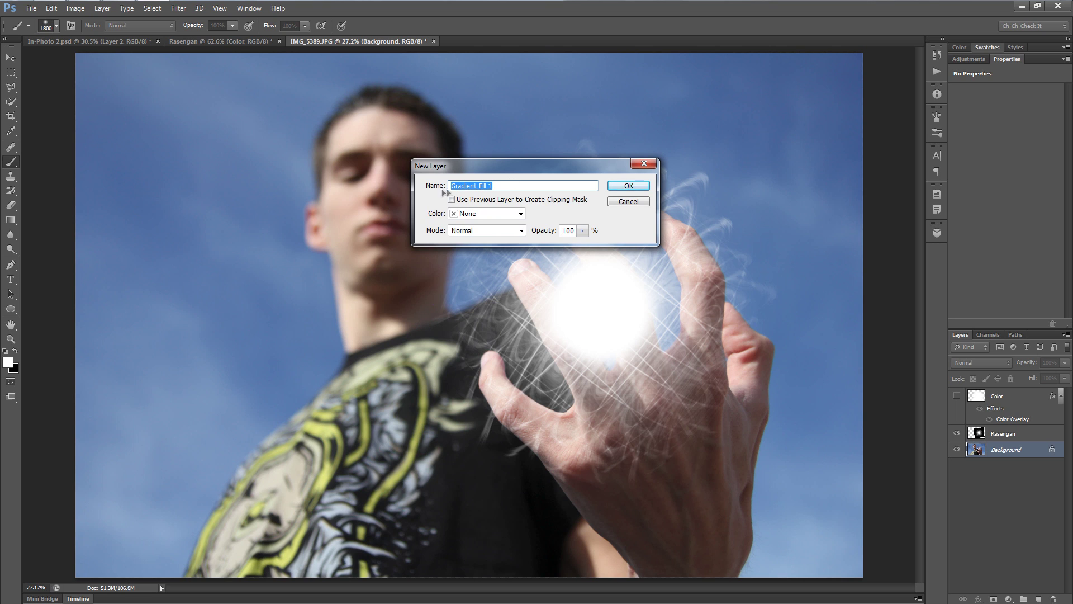
left_click(492, 231)
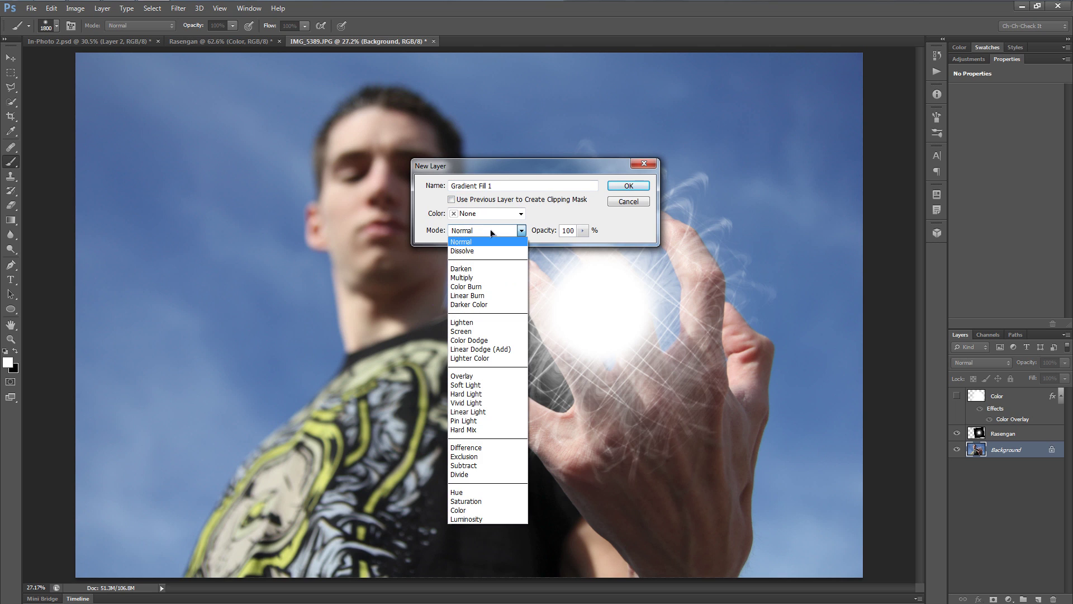
left_click(506, 376)
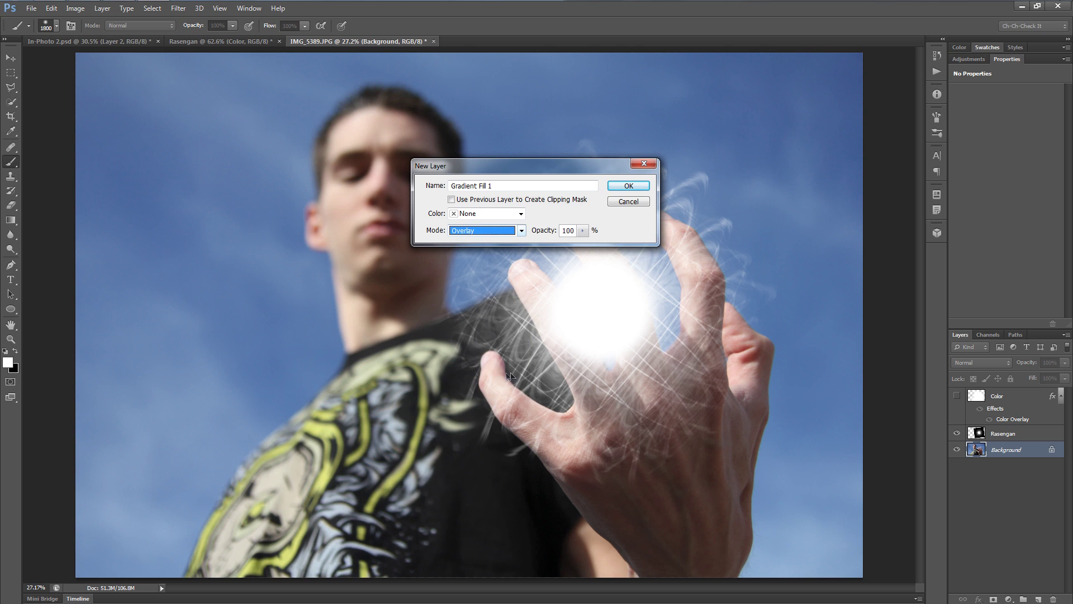
left_click(632, 185)
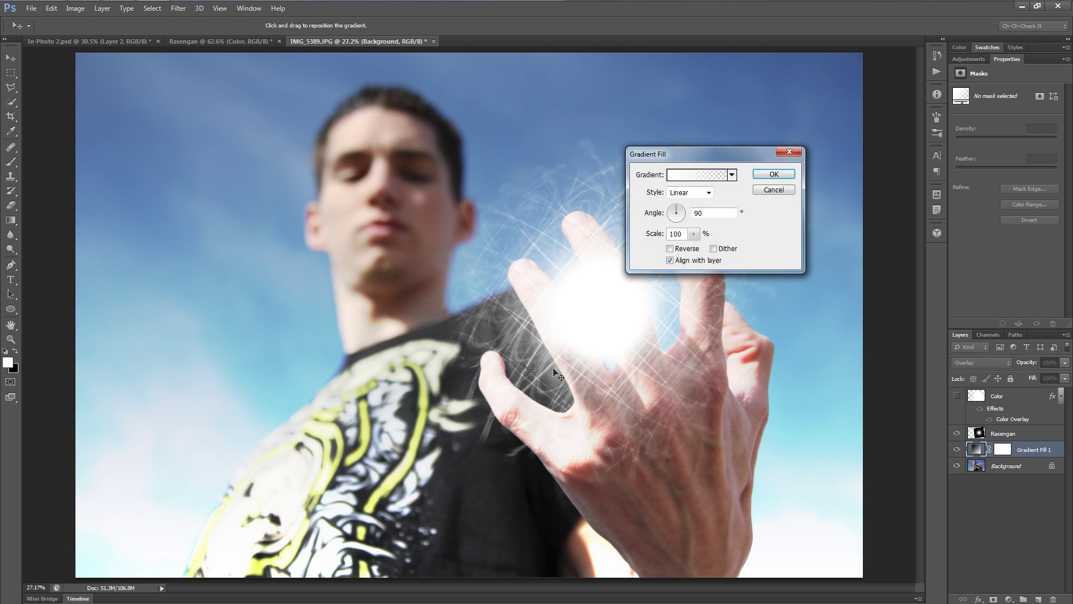
Step: Set the fill's gradient to the Foreground to Background preset and recolor its white stop to blue 4397ff
left_click(670, 177)
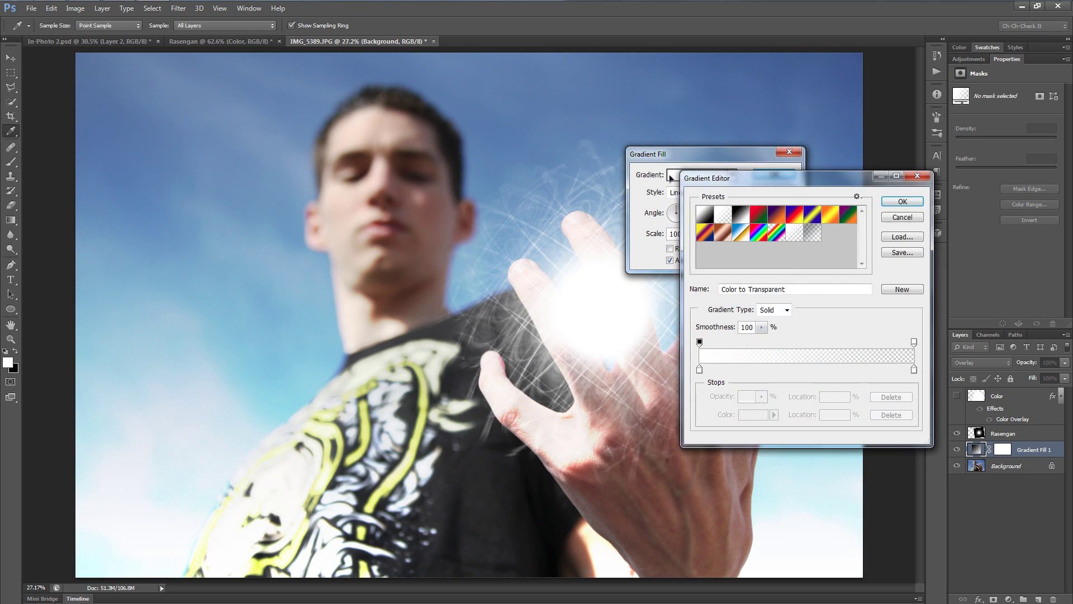
left_click(707, 216)
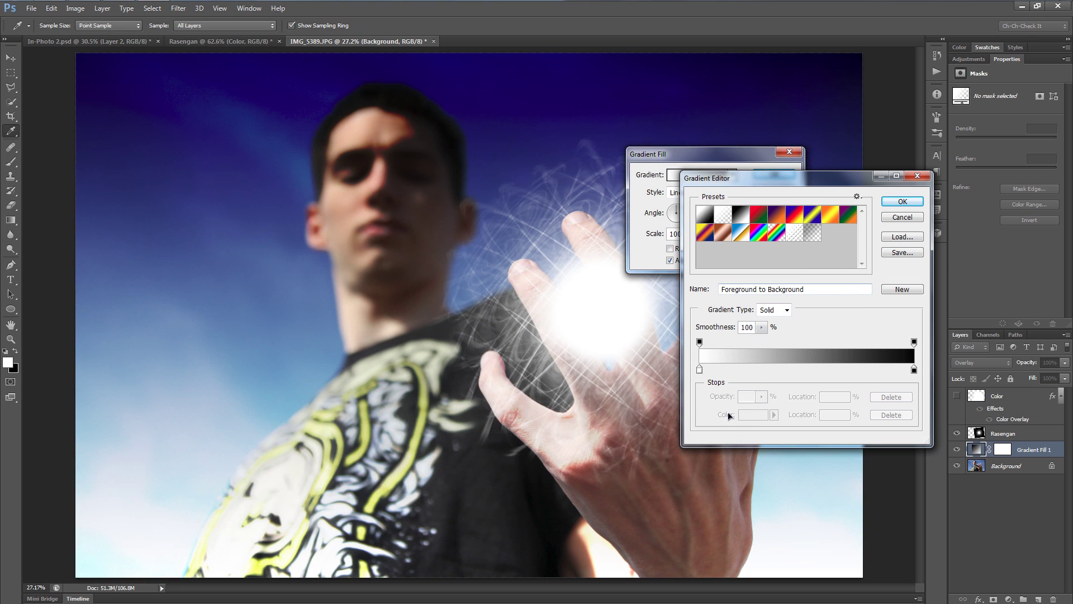
double_click(699, 370)
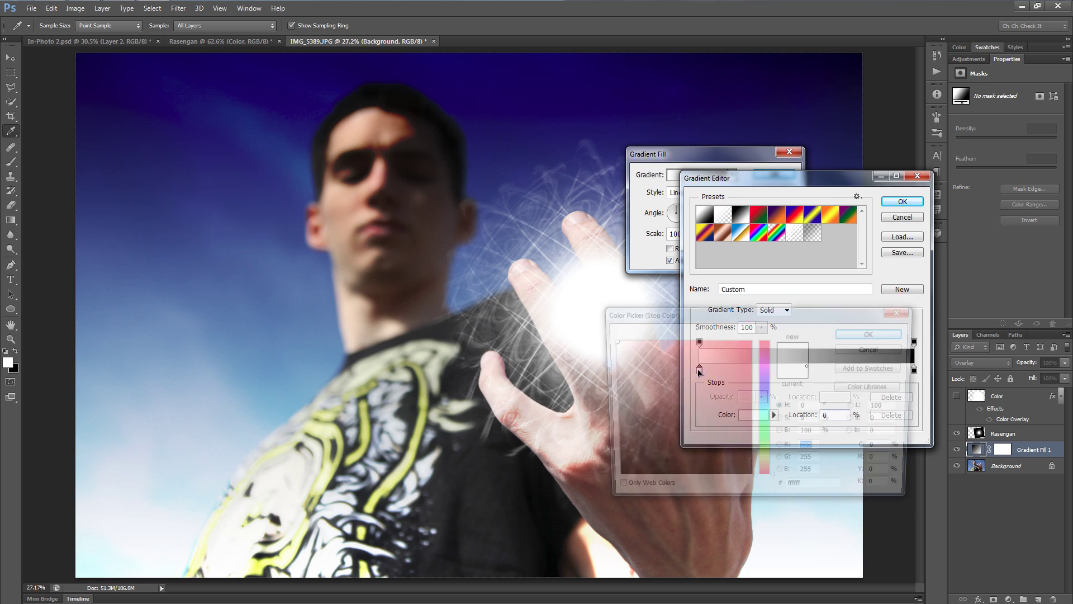
left_click(765, 403)
left_click(714, 340)
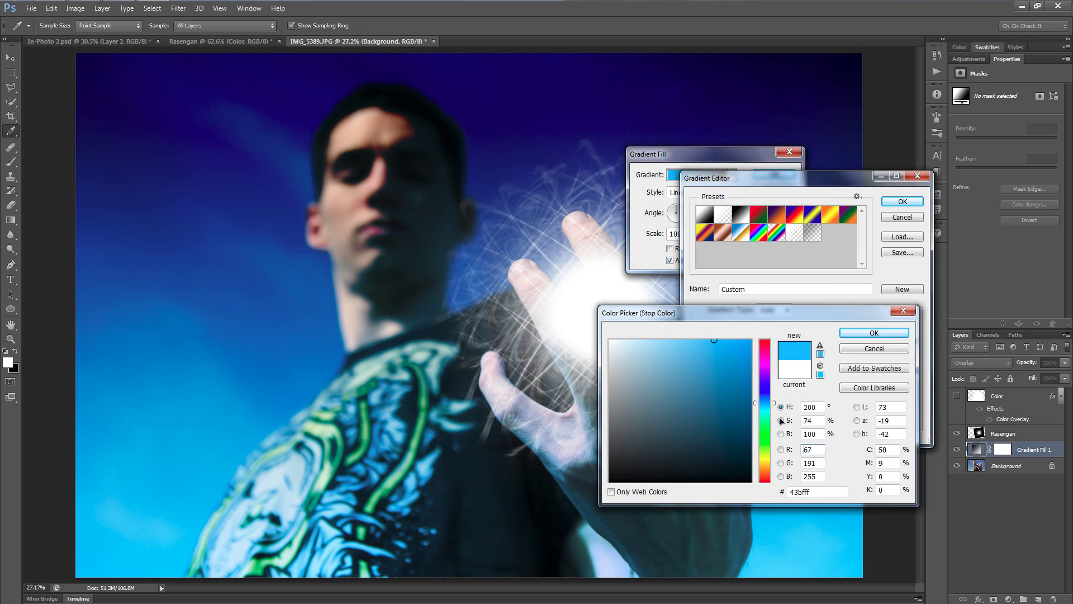
left_click(770, 398)
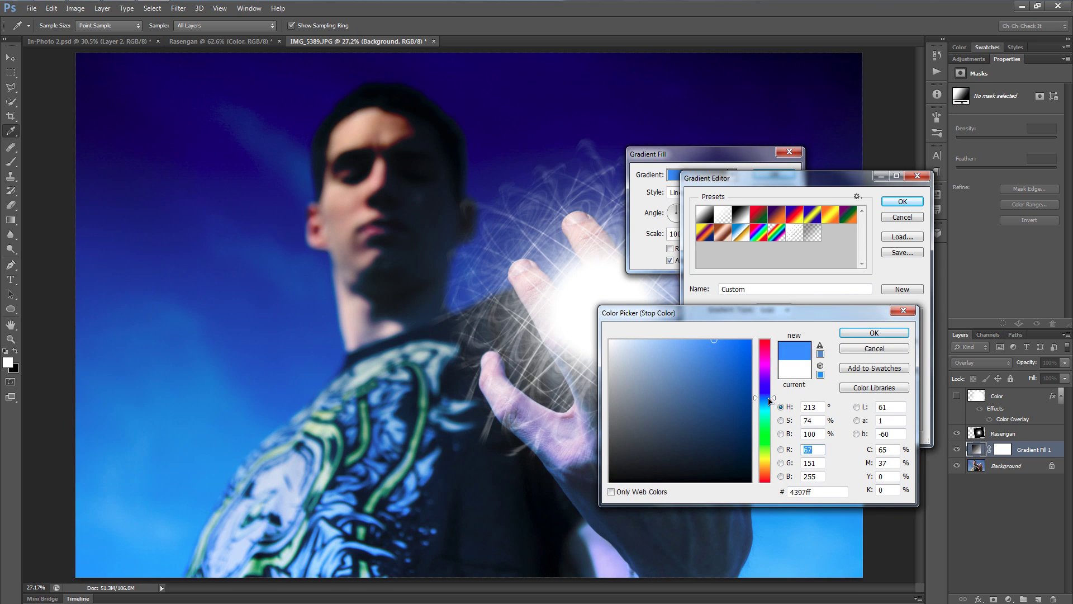
left_click(874, 333)
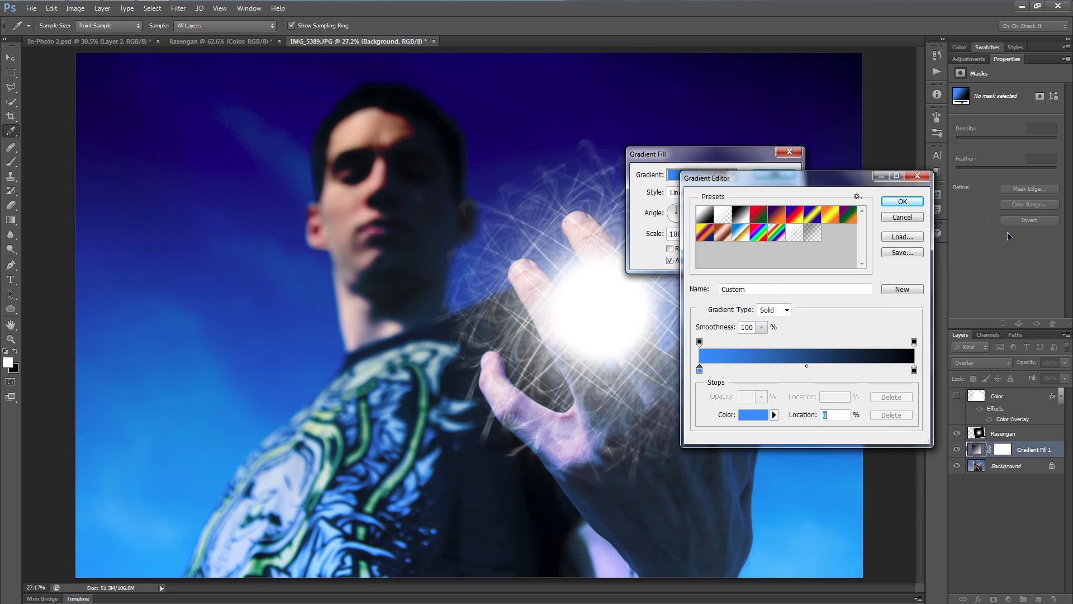
left_click(903, 201)
Step: Make the gradient radial with a 35° angle and 130% scale, shift it slightly over the figure, apply it and show the Color layer
left_click(691, 194)
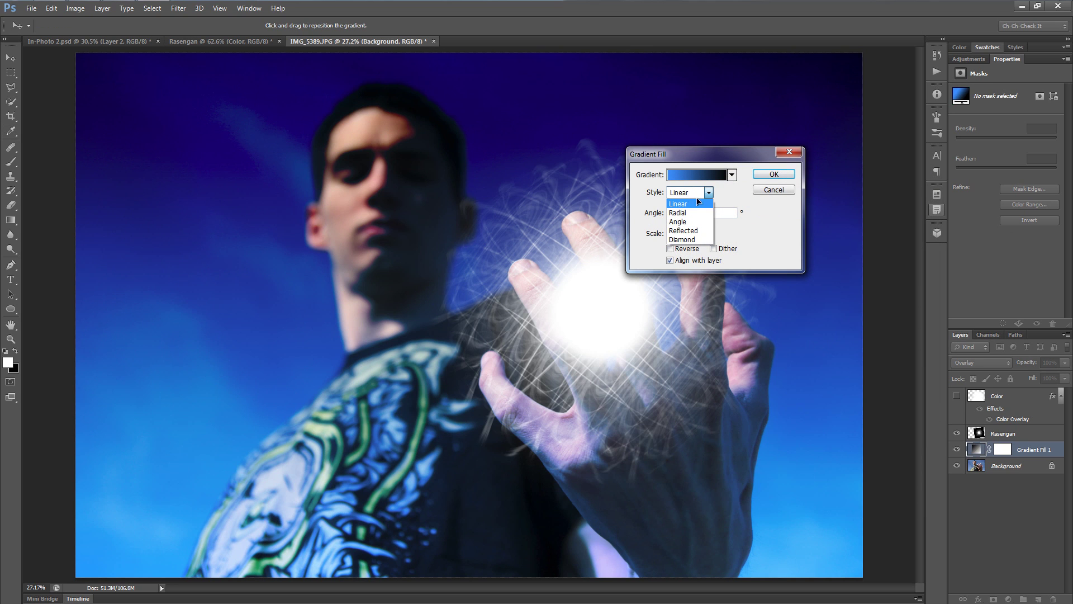
left_click(691, 213)
key("Tab")
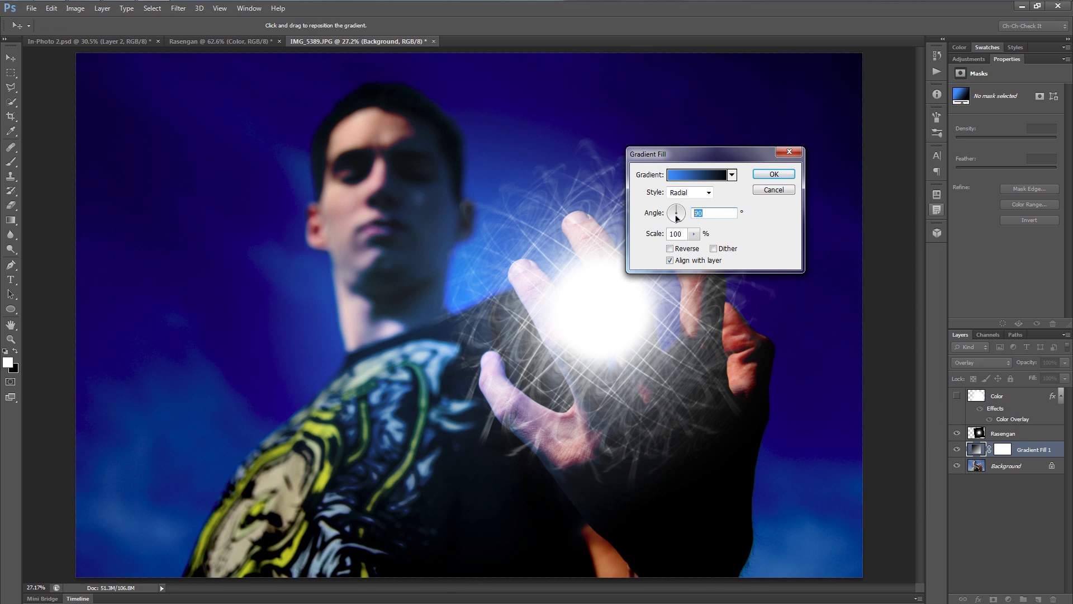
type("35")
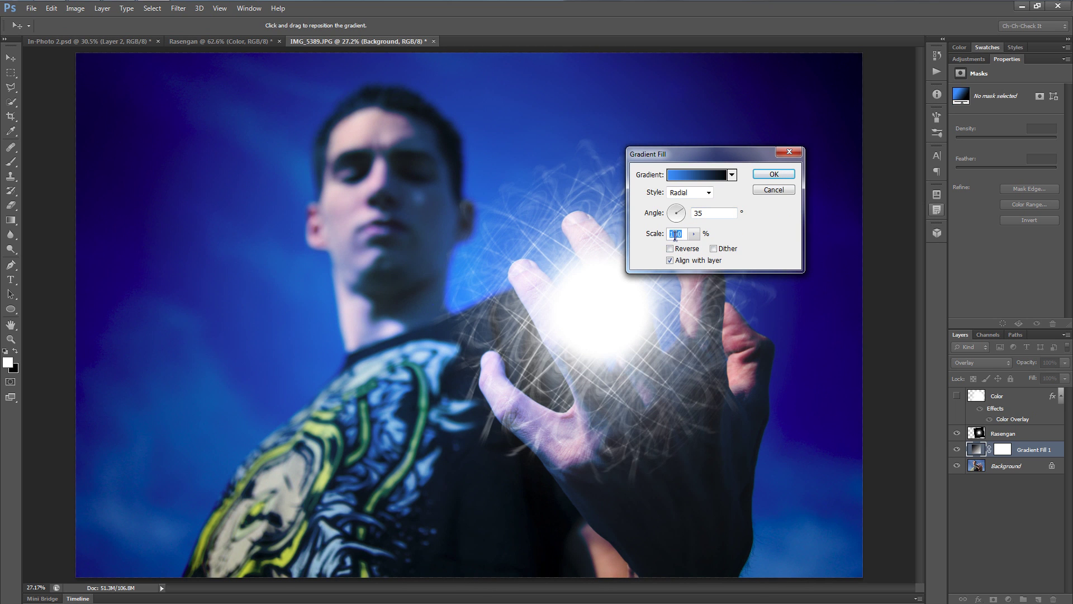
type("130")
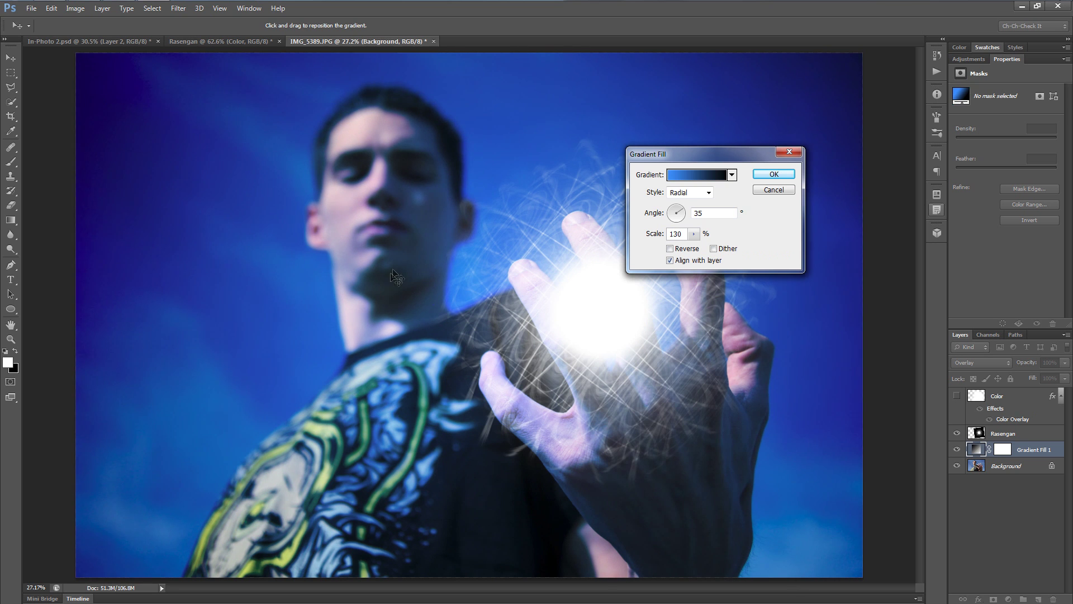
left_click_drag(364, 275, 424, 325)
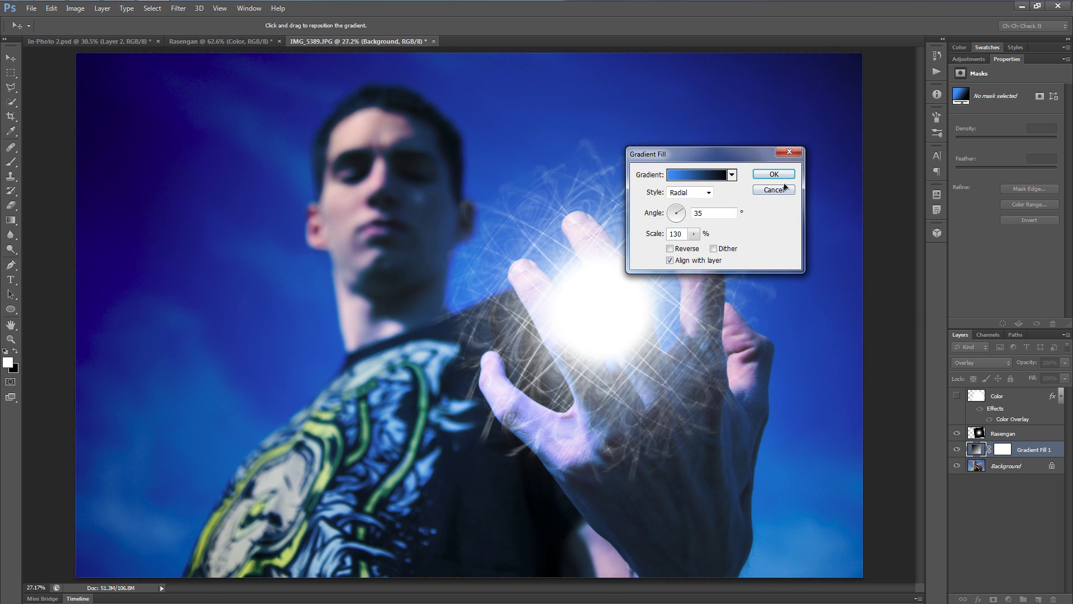
left_click(775, 174)
left_click(958, 395)
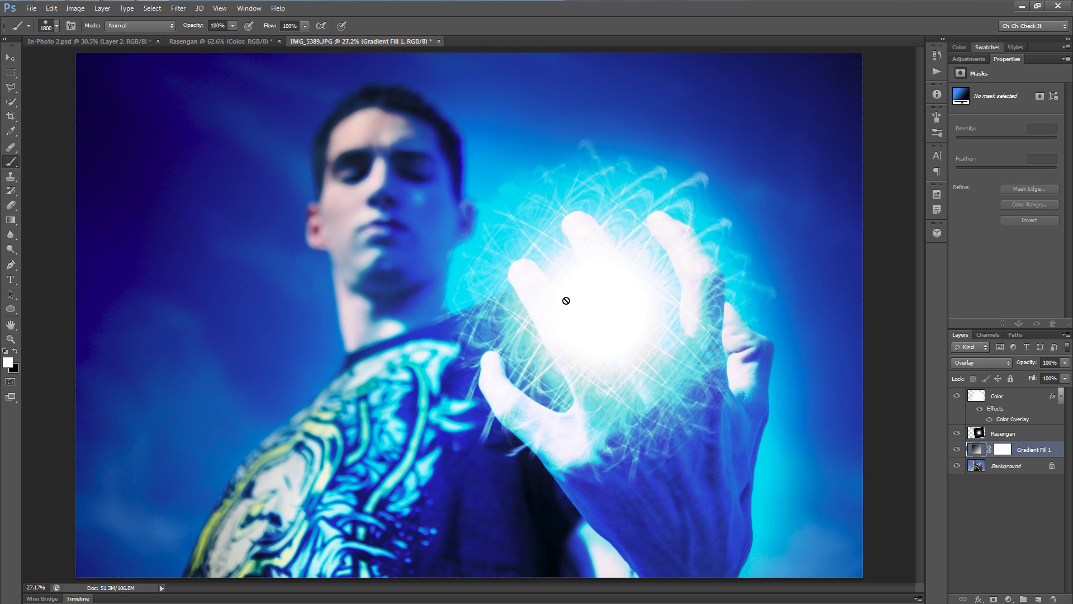
Step: Put the Rasengan layer into a group named Rasengan and add a layer mask to the group
left_click(1030, 436)
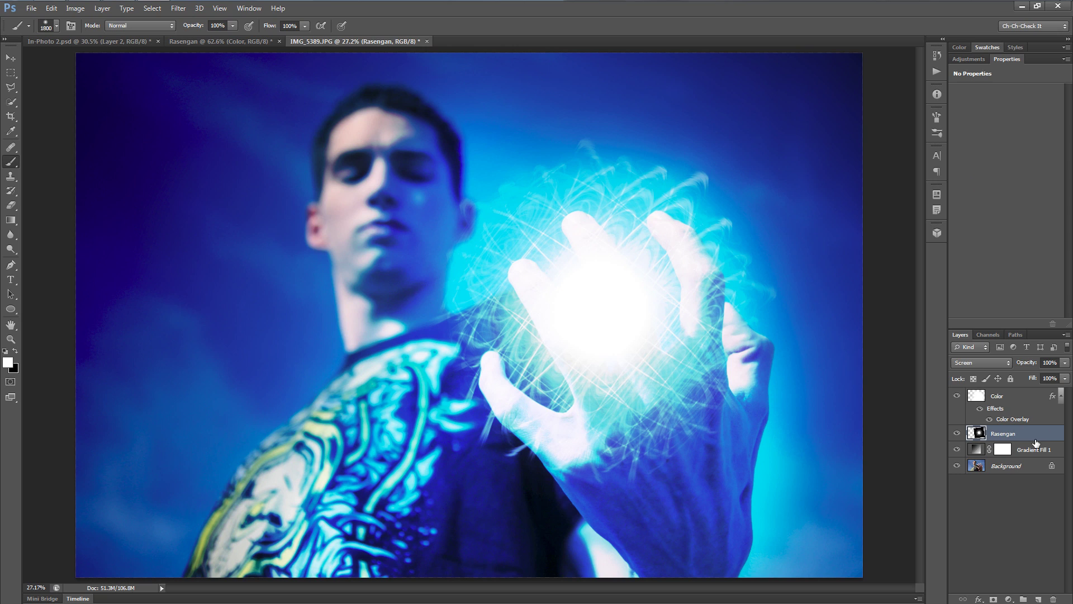
key("ctrl+g")
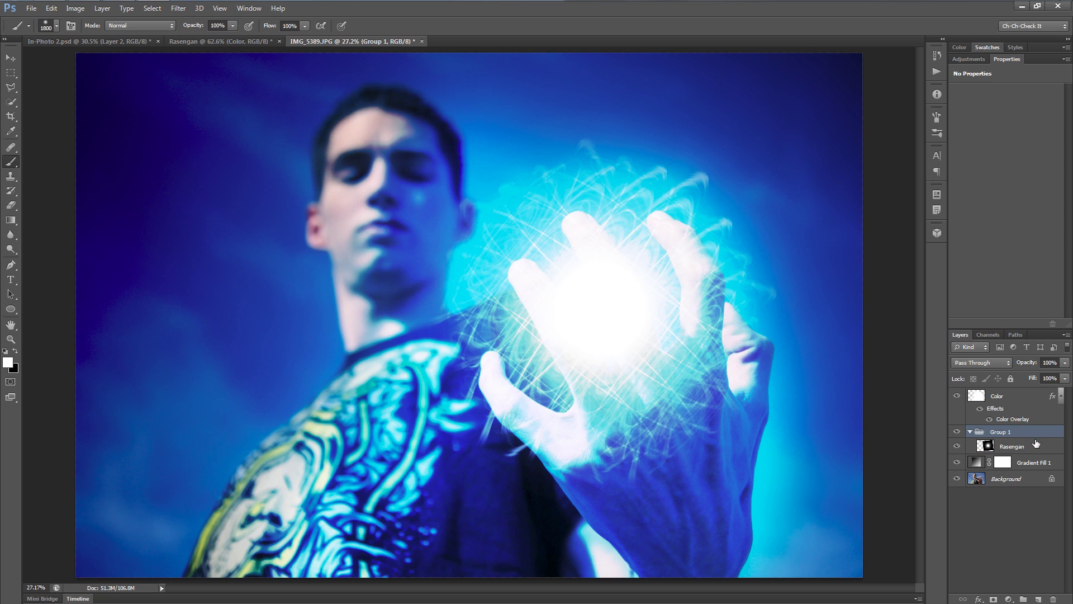
double_click(1000, 432)
type("Rasengan")
key("Return")
left_click(994, 599)
Step: Paint black on the Rasengan group's mask with a 150 to 175 px brush along the lower parts of the two fingers crossing the ball
key("bracketleft")
key("bracketleft")
key("bracketleft")
key("bracketleft")
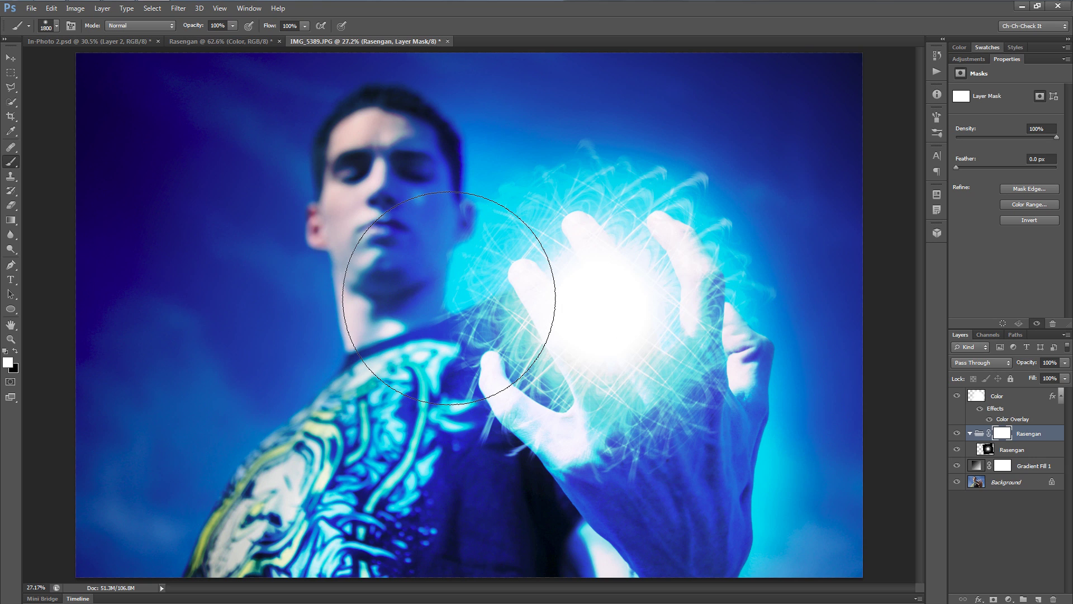
key("bracketleft")
key("bracketleft")
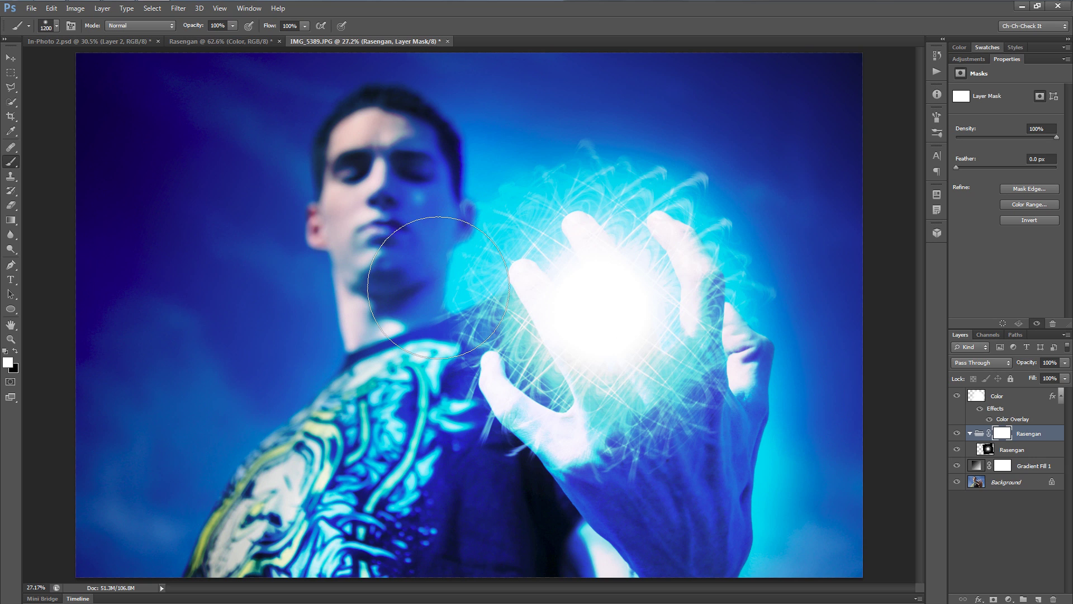
key("bracketleft")
key("bracketleft")
key("bracketleft")
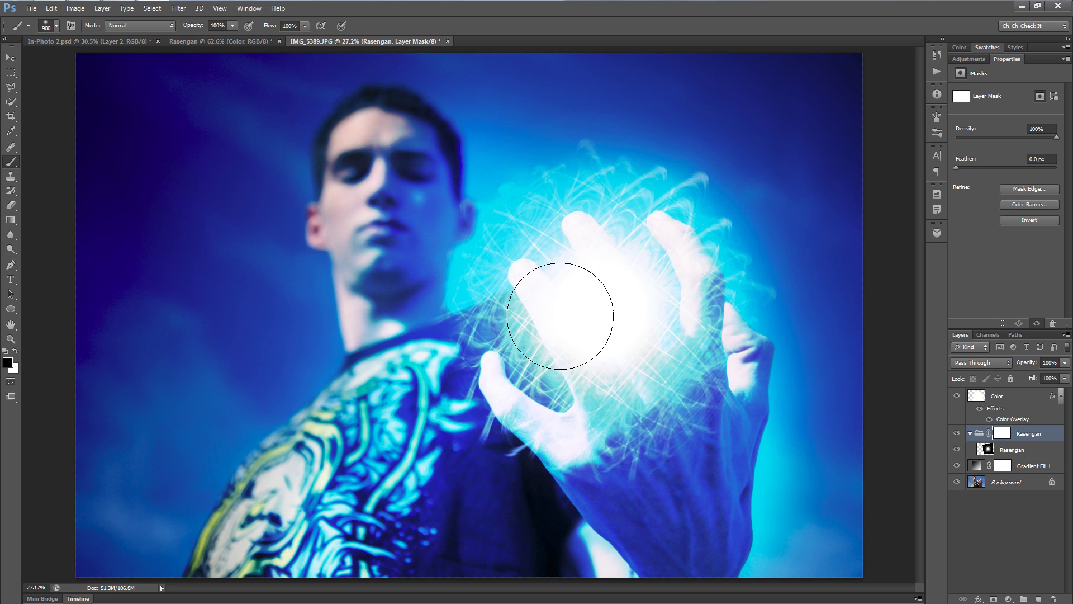
scroll(568, 378, "up", 3)
key("bracketleft")
key("bracketleft")
key("bracketleft")
key("bracketleft")
key("bracketleft")
key("bracketleft")
key("bracketleft")
key("bracketleft")
key("bracketleft")
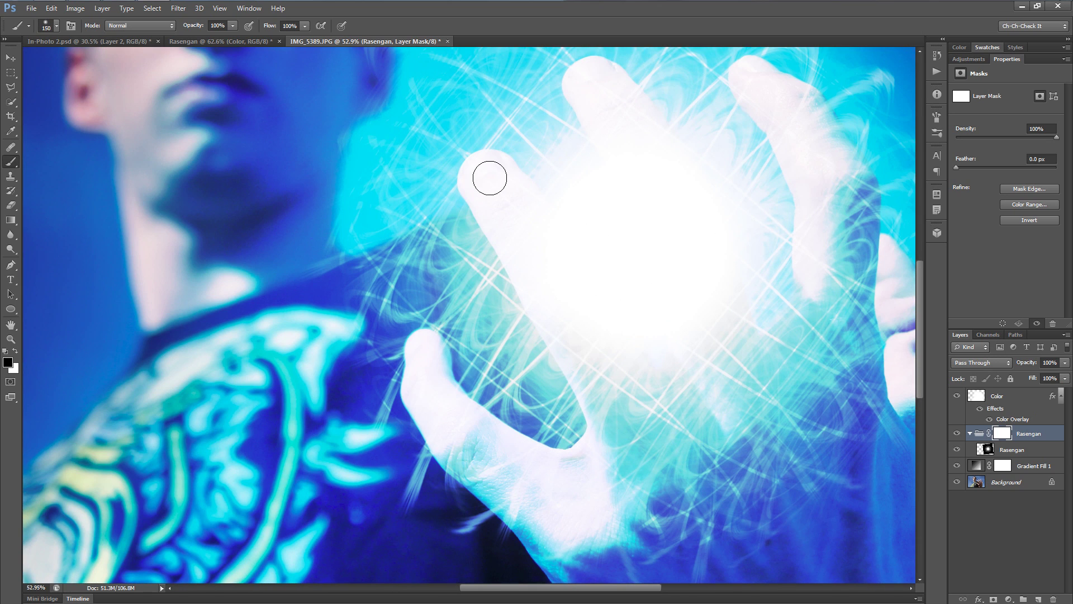
left_click_drag(569, 316, 626, 473)
key("bracketright")
mouse_move(670, 217)
left_mouse_down()
mouse_move(696, 290)
mouse_move(704, 414)
left_mouse_up()
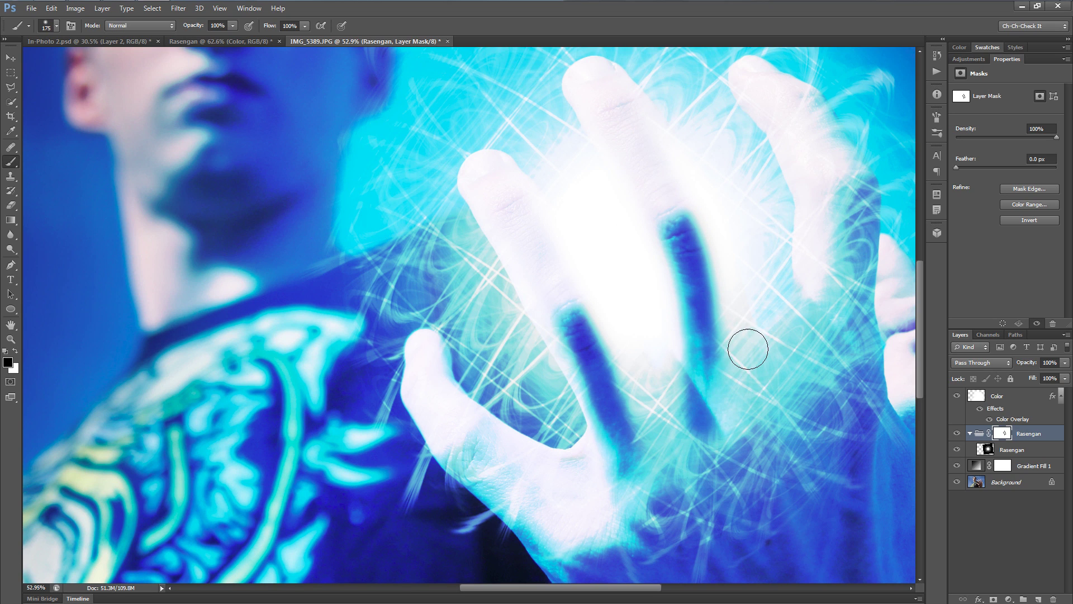
Step: Mask the light streaks off the knuckles and back of the hand using a larger black brush of about 400 px
scroll(748, 348, "down", 2)
scroll(720, 404, "up", 3)
key("bracketright")
key("bracketright")
key("bracketright")
key("bracketright")
scroll(719, 404, "down", 1)
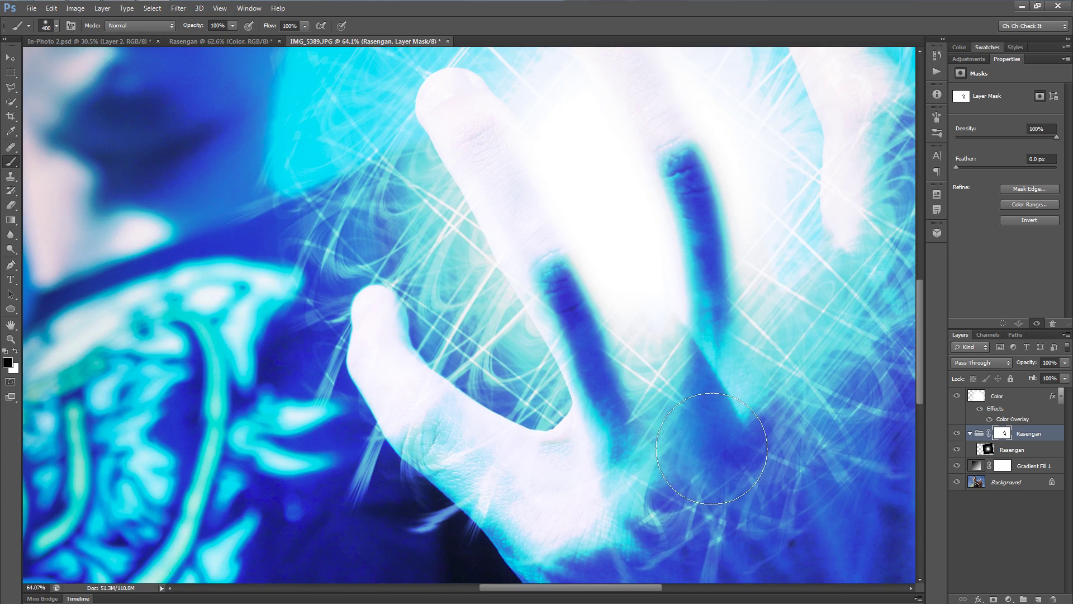
left_click_drag(624, 479, 652, 503)
left_click_drag(743, 498, 782, 532)
scroll(782, 532, "down", 1)
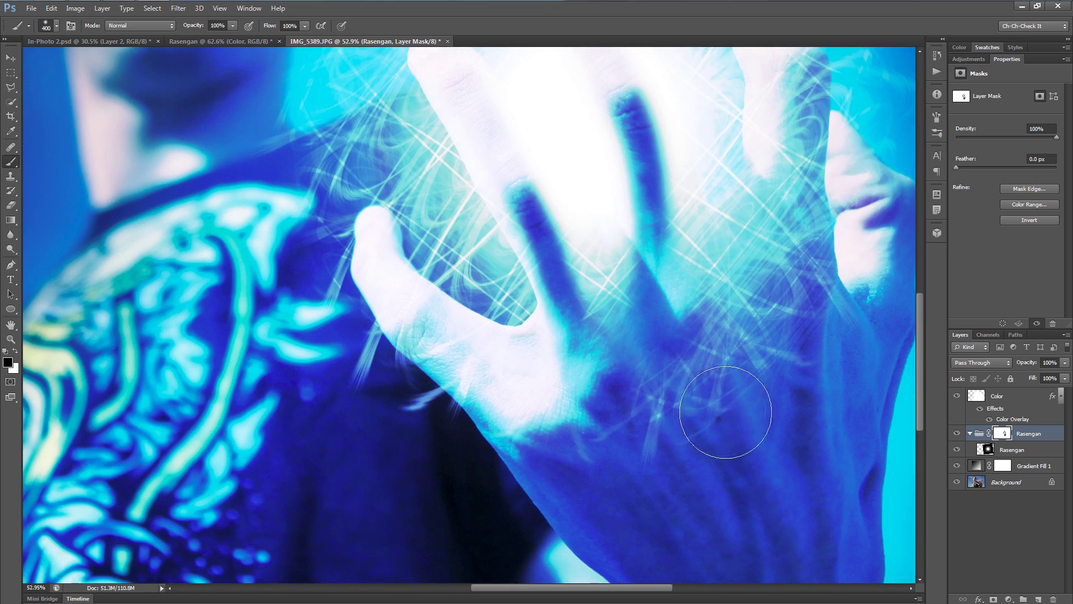
key("bracketright")
key("bracketleft")
key("bracketleft")
key("bracketleft")
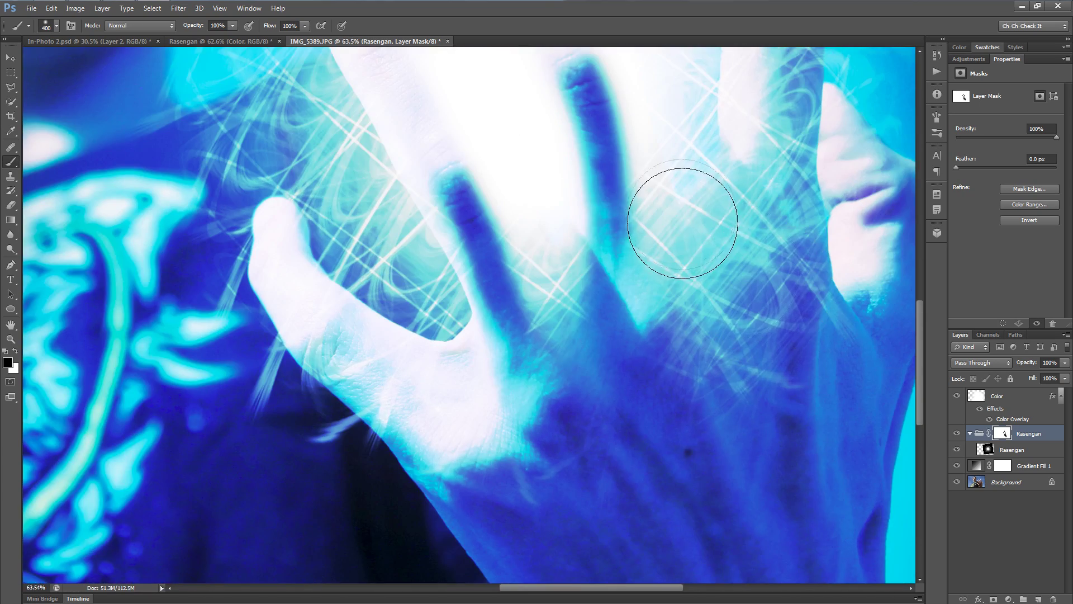
mouse_move(678, 218)
left_mouse_down()
mouse_move(704, 311)
mouse_move(693, 486)
left_mouse_up()
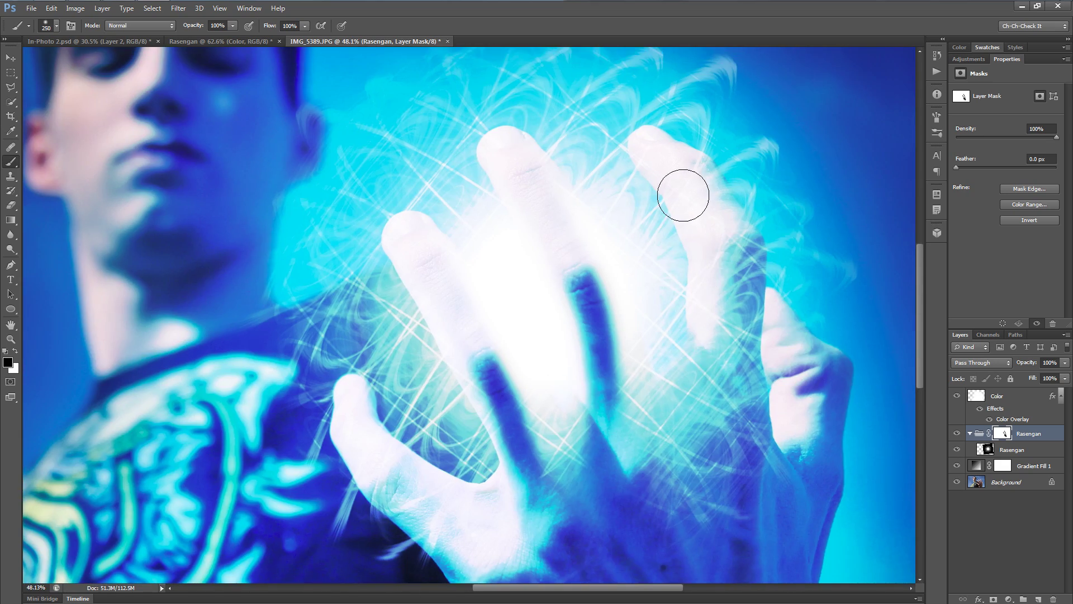
Step: Paint black on the group mask along the shadowed side of the outermost finger, down to its knuckle
scroll(683, 197, "up", 1)
key("bracketleft")
key("bracketleft")
mouse_move(698, 227)
left_mouse_down()
mouse_move(724, 280)
mouse_move(736, 354)
mouse_move(728, 462)
mouse_move(727, 418)
mouse_move(707, 489)
mouse_move(713, 389)
mouse_move(717, 441)
mouse_move(744, 453)
mouse_move(703, 358)
mouse_move(668, 354)
mouse_move(667, 455)
mouse_move(715, 386)
left_mouse_up()
scroll(708, 445, "down", 1)
key("bracketright")
key("bracketright")
scroll(707, 445, "down", 3)
scroll(710, 443, "up", 3)
key("bracketright")
key("bracketright")
Step: Switch the painting color to white and feather the Rasengan group's mask by 30.7 px
key("x")
scroll(716, 387, "down", 2)
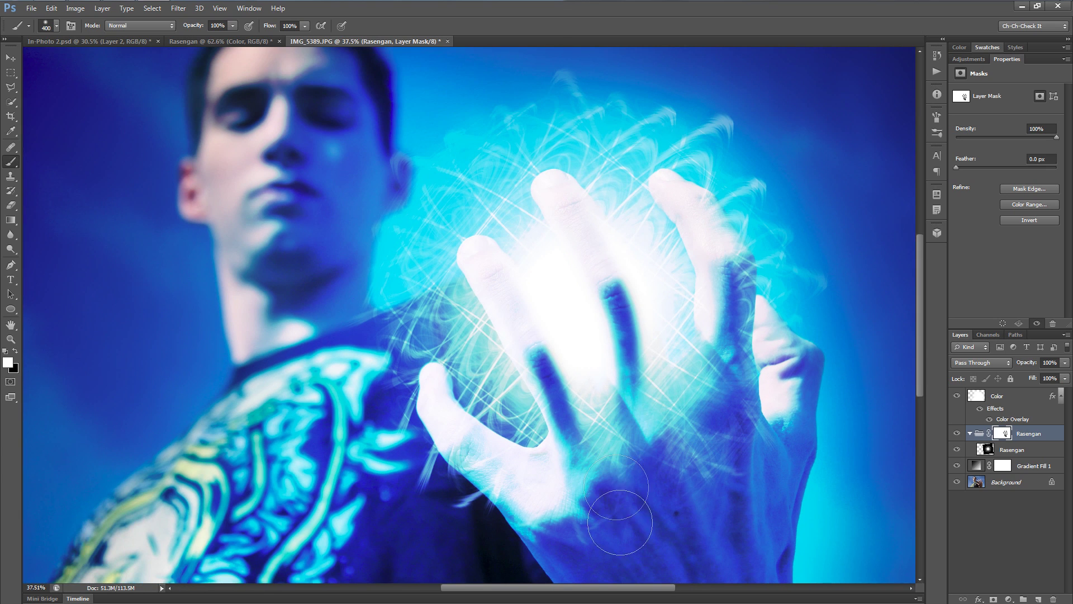
scroll(521, 447, "up", 2)
scroll(843, 412, "down", 2)
scroll(542, 387, "up", 2)
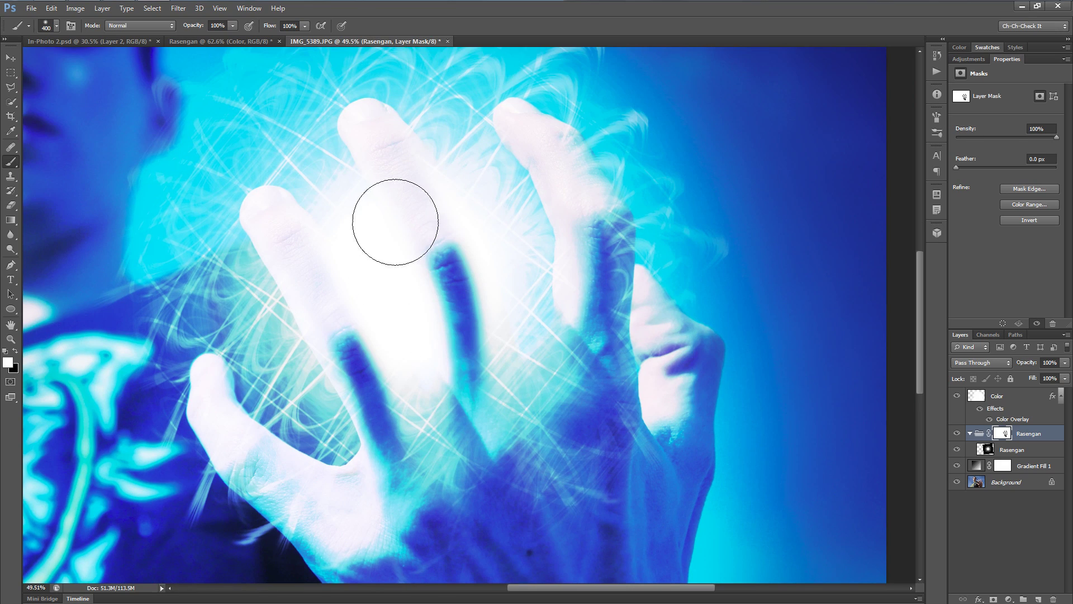
scroll(395, 220, "down", 2)
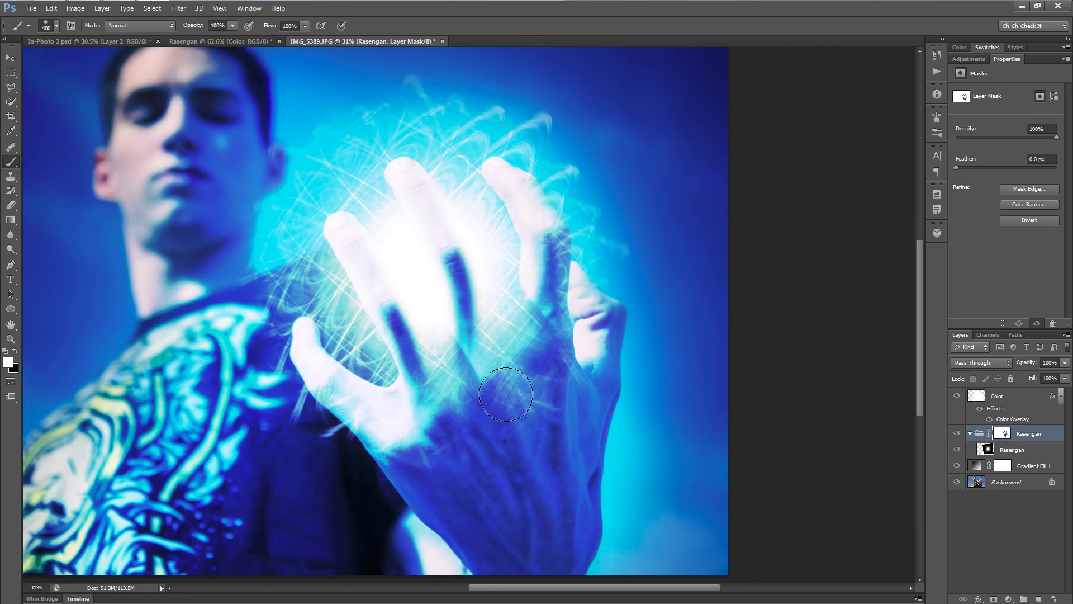
scroll(509, 395, "down", 2)
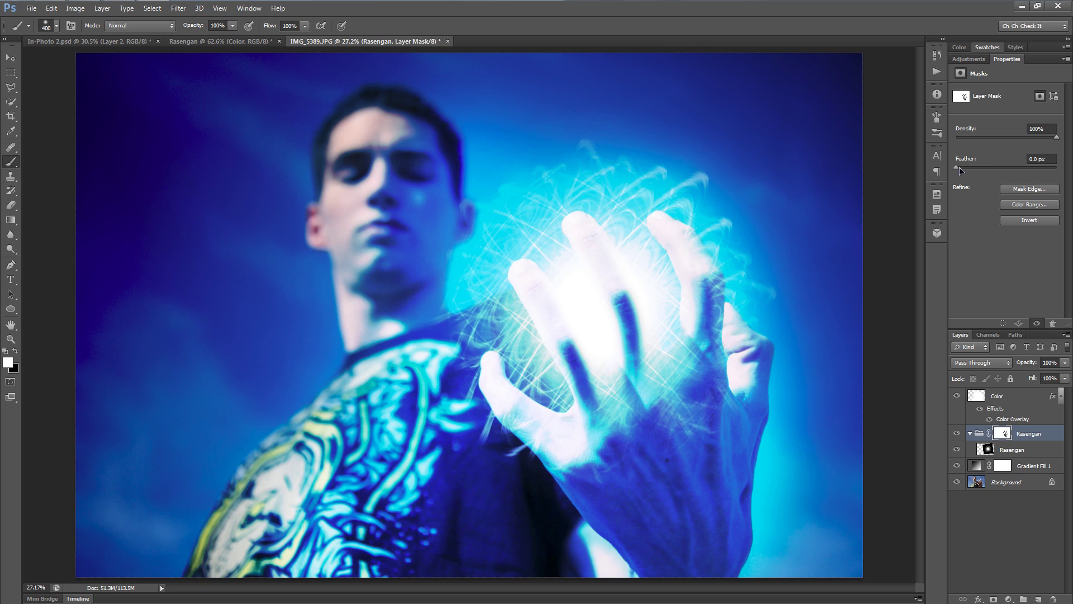
left_click_drag(958, 170, 1004, 174)
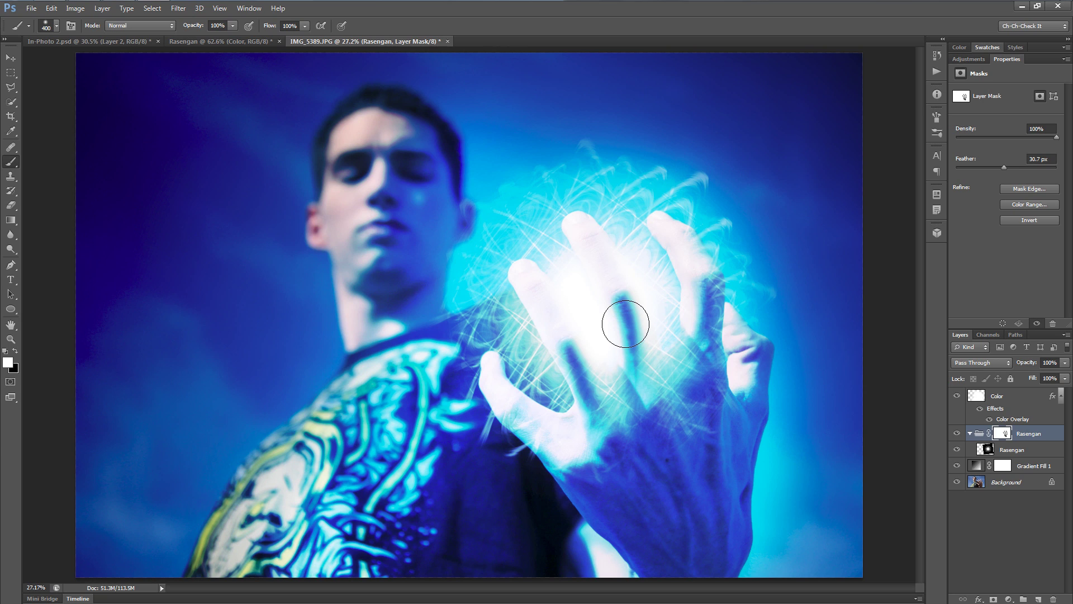
Step: Create a new empty layer and place it between the Color layer and the Rasengan group
left_click(1039, 599)
left_click_drag(1036, 458, 1010, 432)
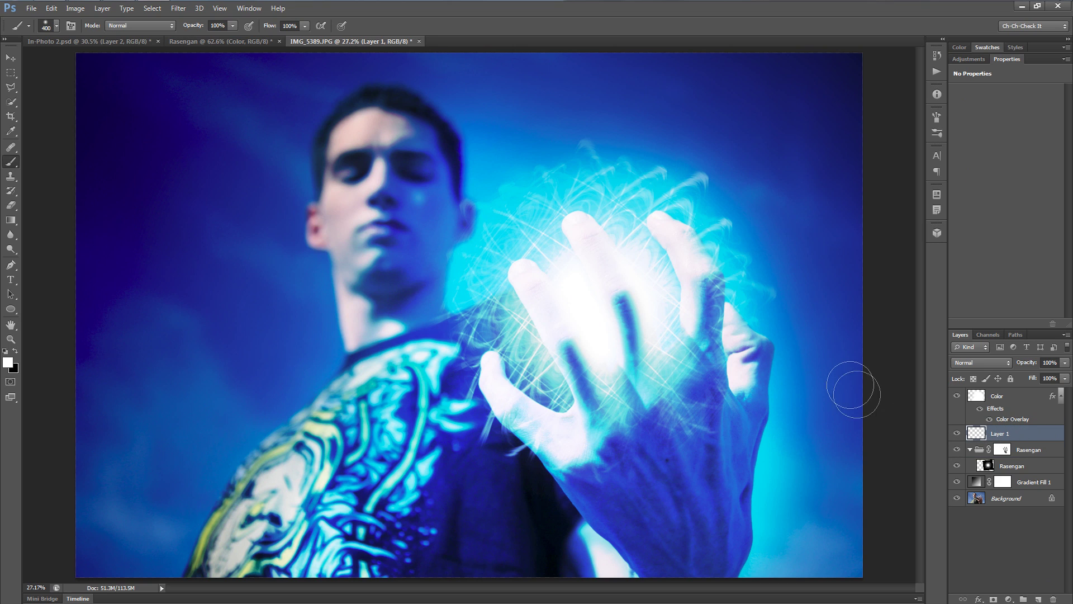
Step: Stamp one white circle over the fingers and ball on the new layer, using a harder round brush of 1700 px
right_click(573, 302)
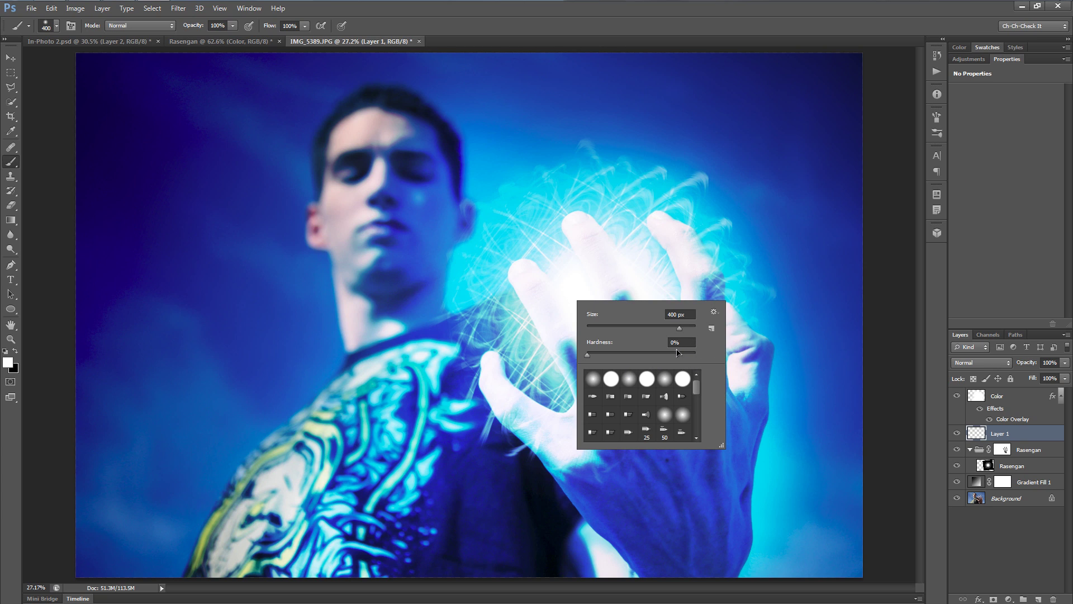
left_click(674, 342)
key("Return")
key("bracketright")
key("bracketright")
key("bracketright")
key("bracketright")
key("bracketright")
key("bracketright")
key("bracketright")
key("bracketright")
key("bracketright")
key("bracketright")
key("bracketright")
key("bracketright")
key("bracketright")
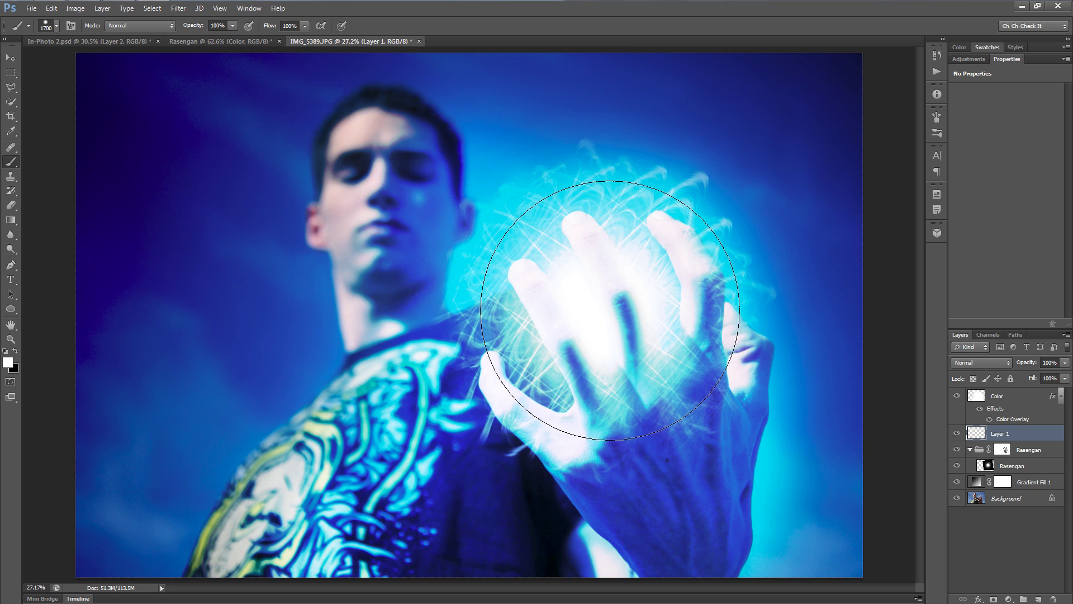
left_click(606, 312)
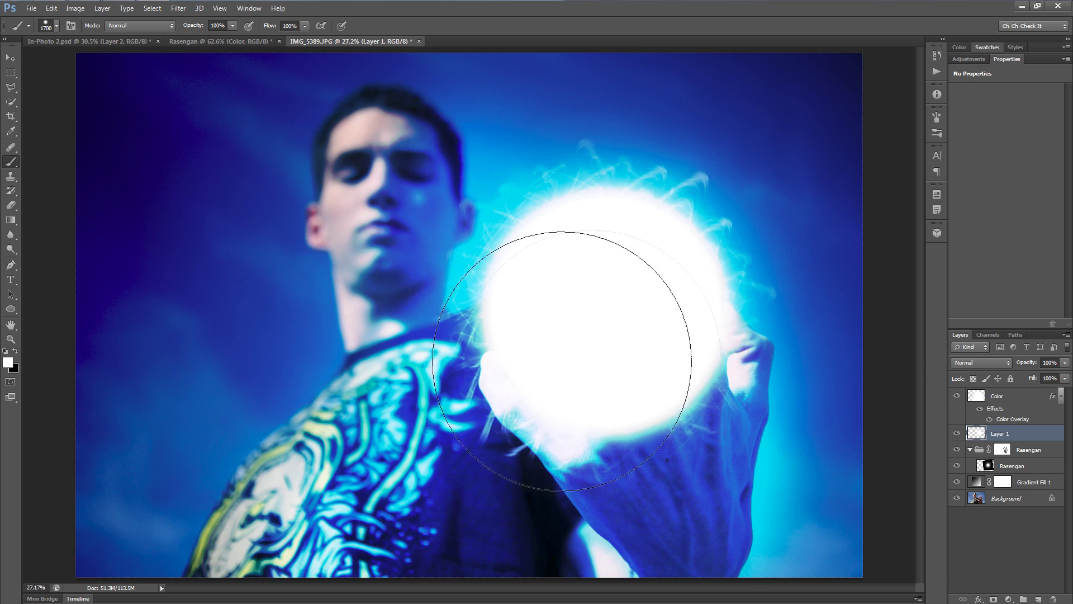
Step: Move the white circle's layer into the Rasengan group above the ball and set its opacity to 40%
left_click_drag(1028, 368, 993, 371)
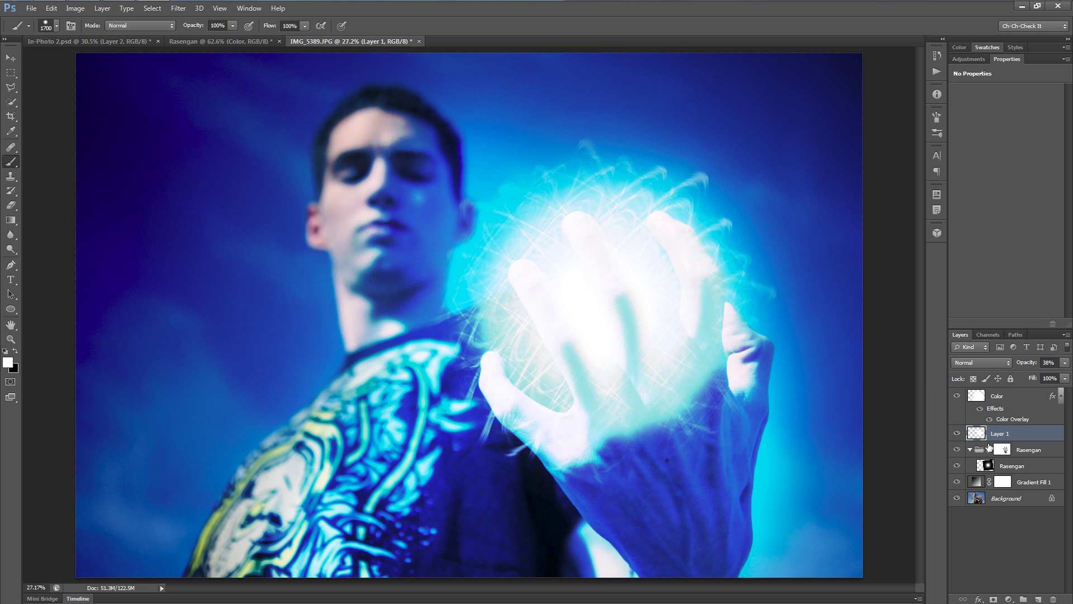
left_click_drag(1025, 429, 1048, 462)
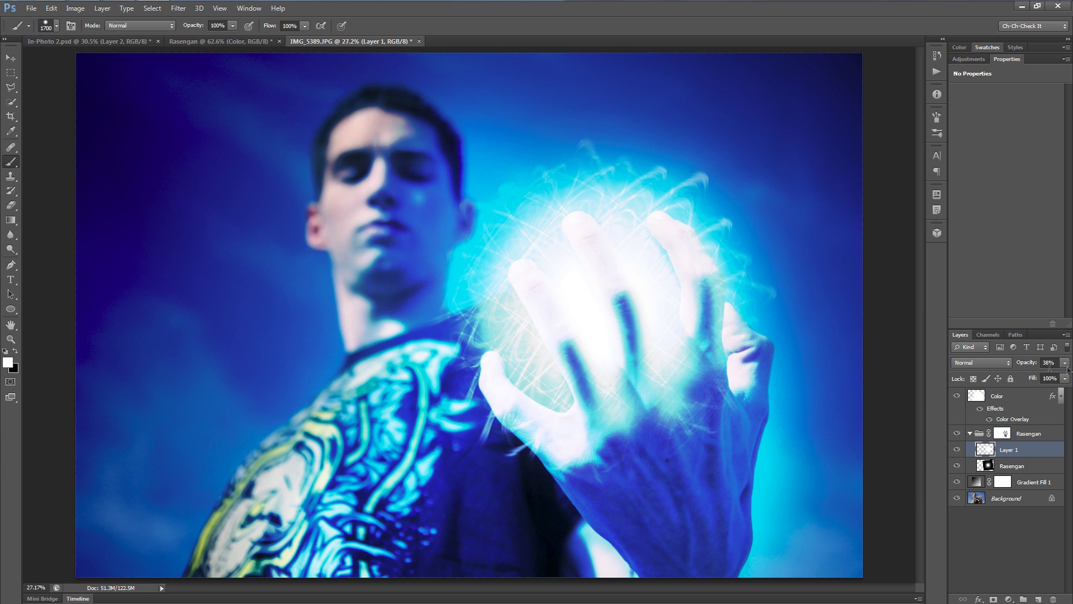
left_click_drag(1029, 367, 1038, 368)
Step: Scale the white circle up so it reaches the outer light streaks of the ball
key("v")
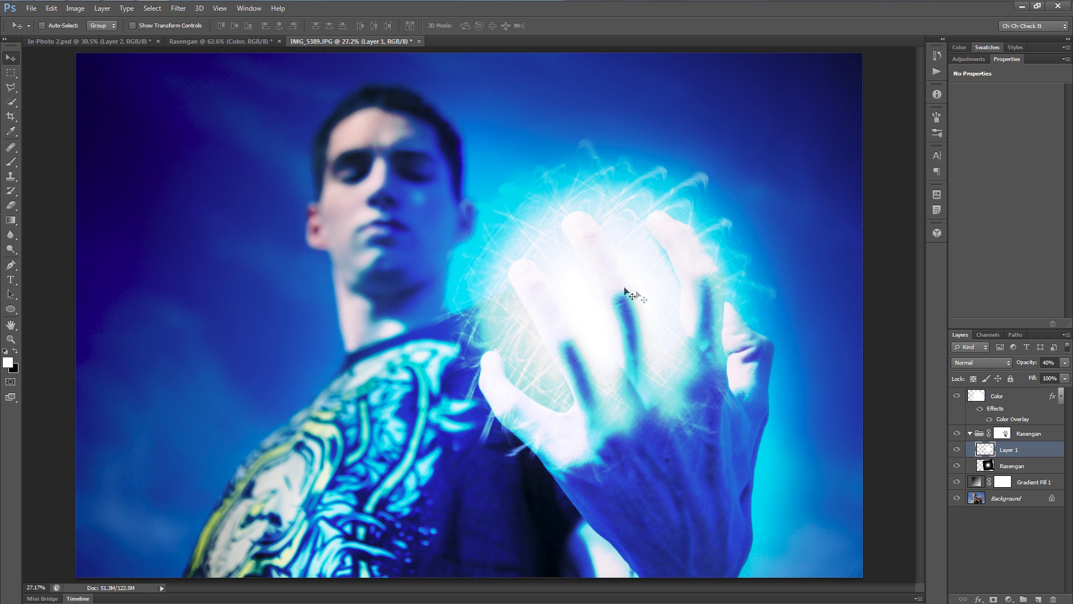
scroll(596, 299, "up", 3)
scroll(570, 297, "down", 3)
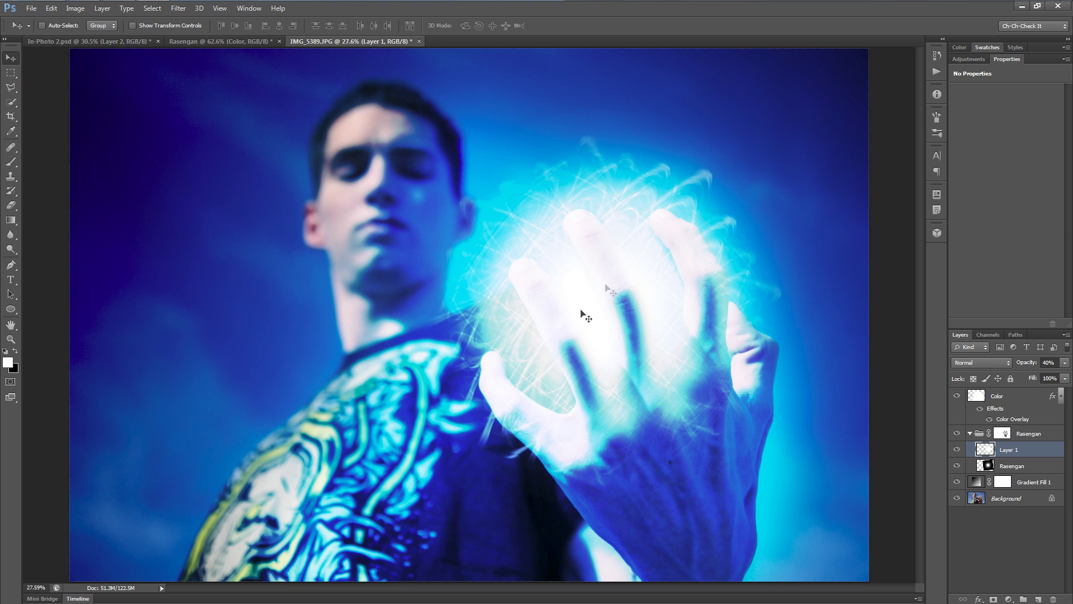
scroll(693, 178, "down", 1)
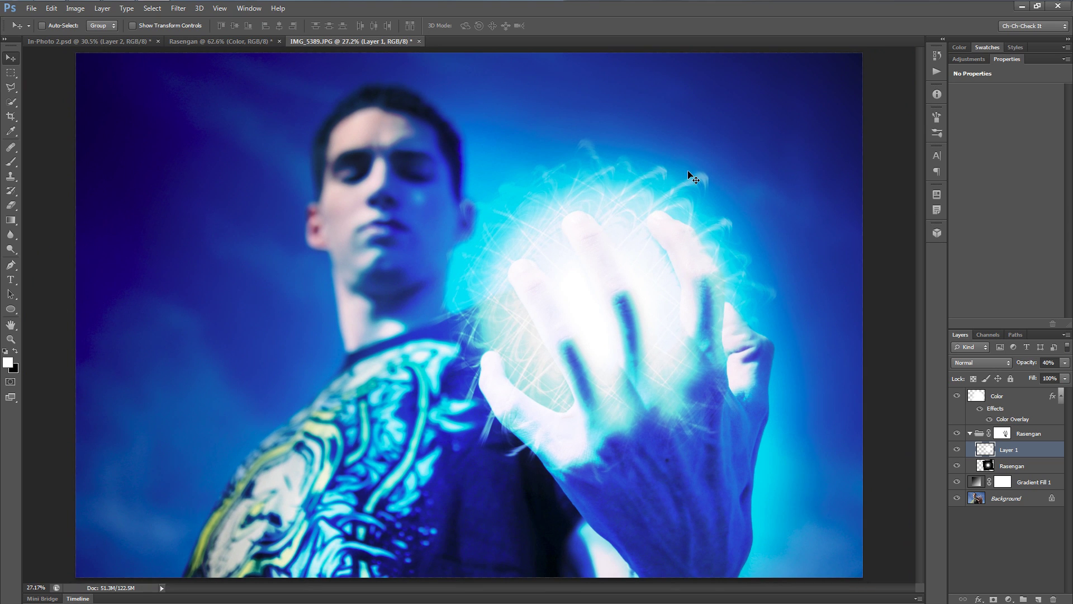
key("ctrl+t")
left_click_drag(754, 461, 779, 482)
key("Return")
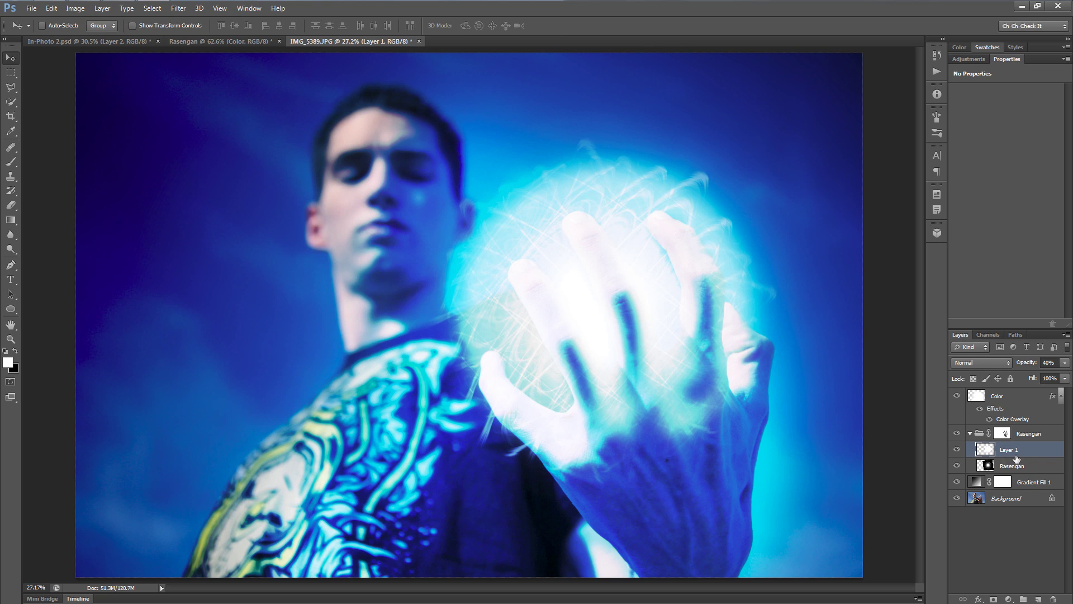
Step: Compare the ball with and without the white circle layer, and leave that layer hidden
left_click(956, 451)
left_click(956, 450)
scroll(597, 373, "down", 2)
key("ctrl+0")
left_click(956, 449)
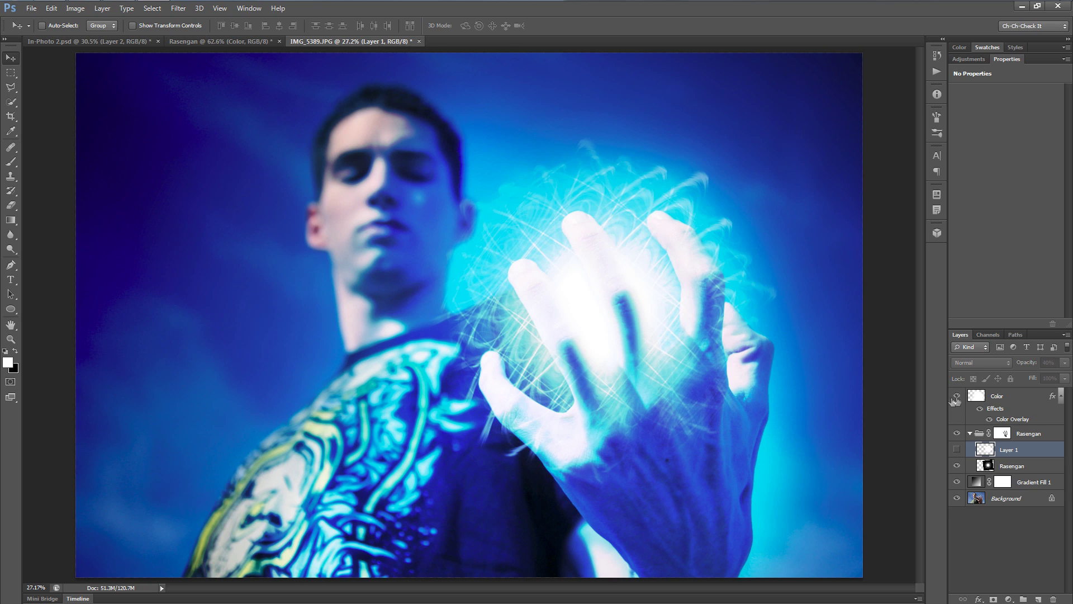
Step: Add a mask filled with rendered Clouds to the Rasengan layer and make the white circle layer visible again
left_click(1016, 468)
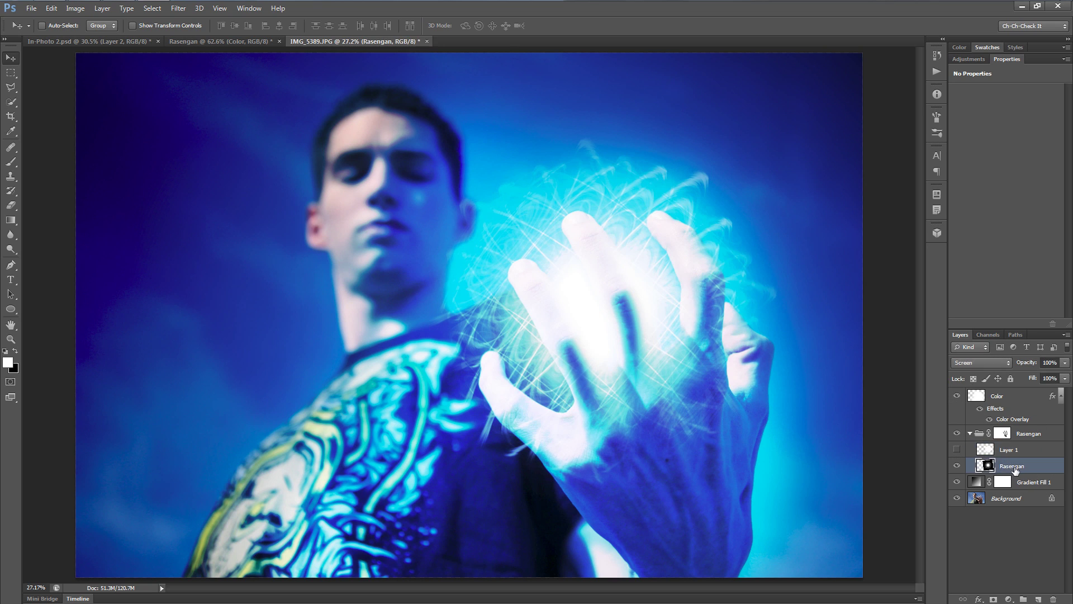
left_click(994, 599)
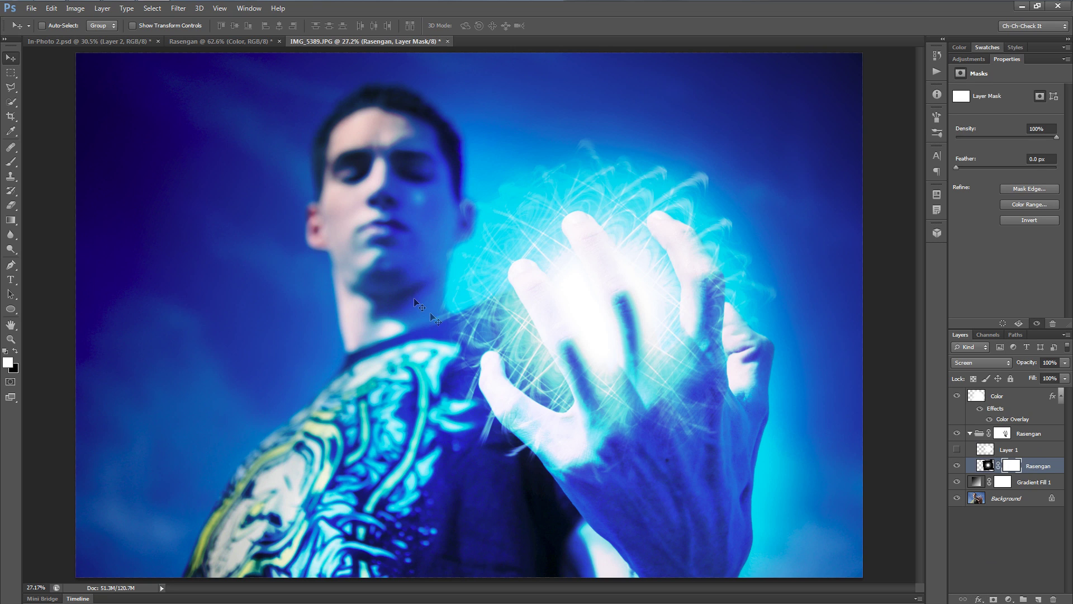
left_click(178, 9)
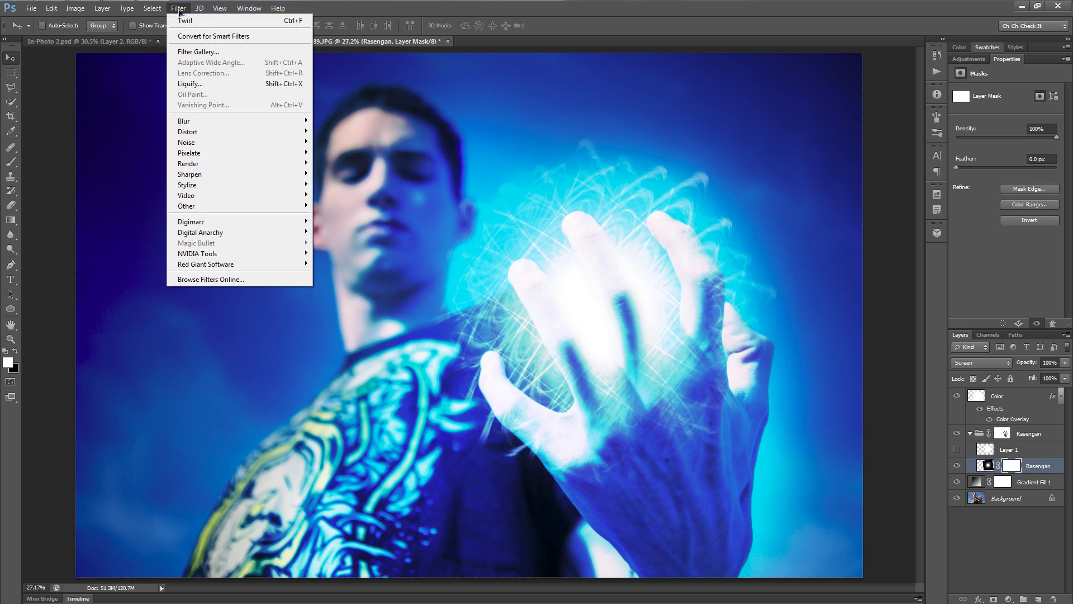
mouse_move(211, 165)
left_click(331, 165)
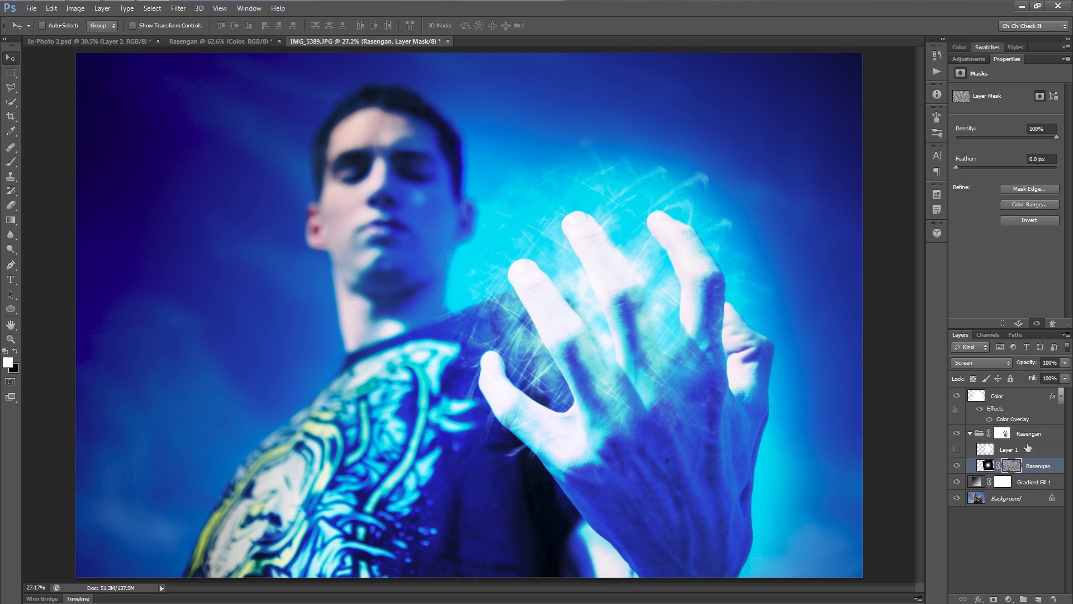
left_click(957, 450)
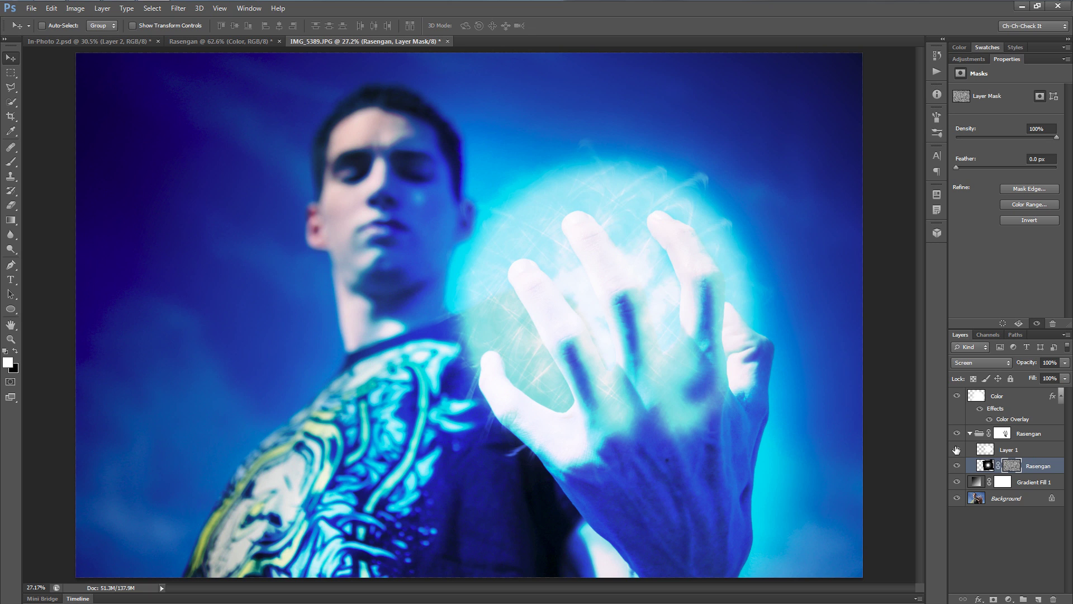
Step: Paint white on the Rasengan layer's cloud mask over the ball's core between the fingers with a 900 px brush
scroll(593, 302, "up", 3)
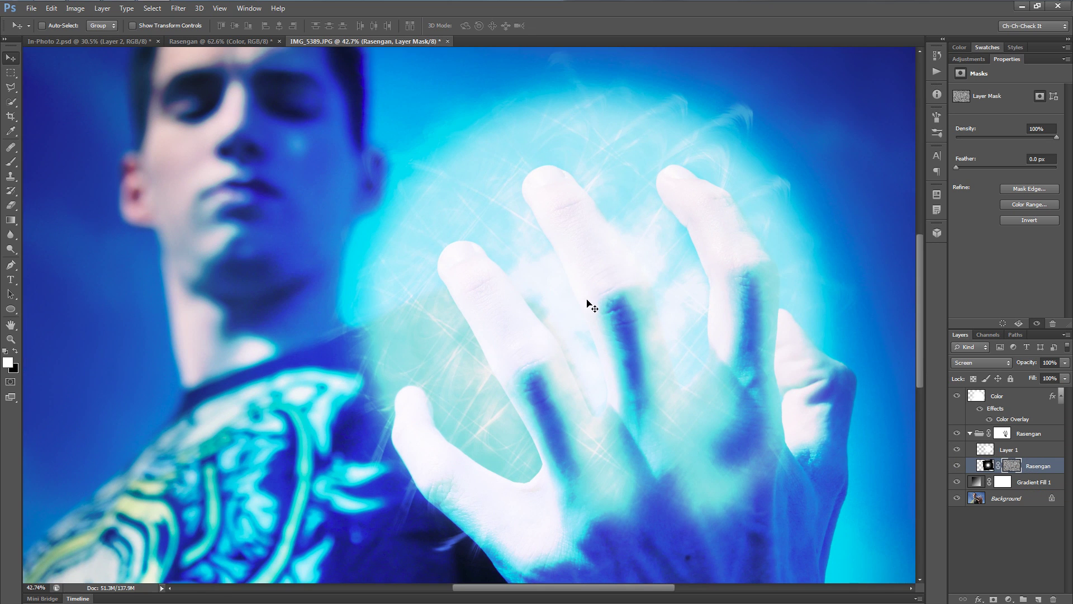
scroll(621, 350, "down", 1)
scroll(621, 350, "right", 1)
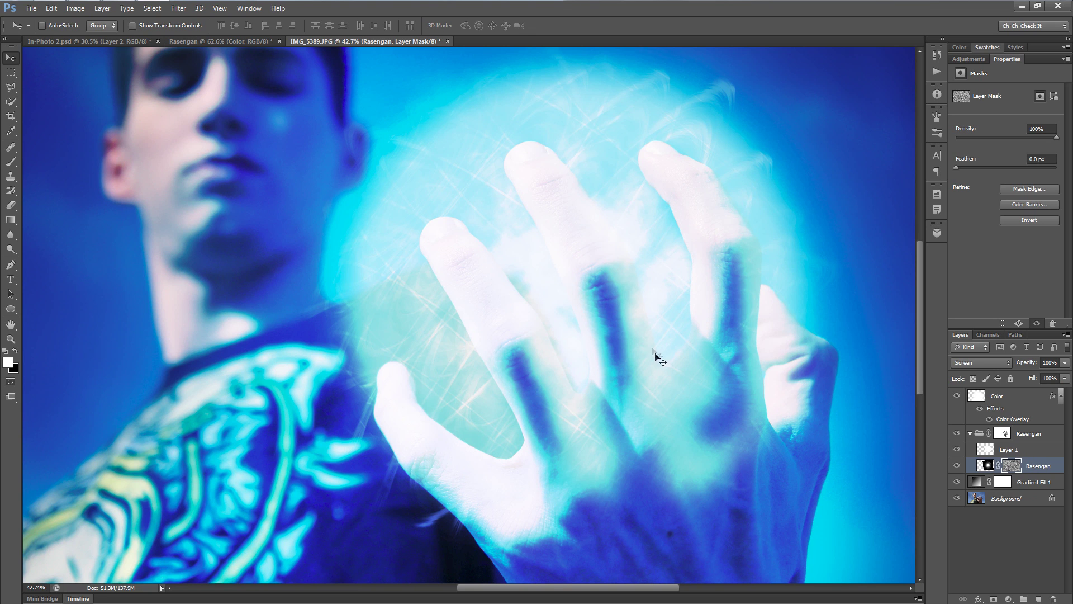
key("b")
key("bracketleft")
key("bracketleft")
key("bracketleft")
key("bracketleft")
key("bracketleft")
key("bracketleft")
key("bracketleft")
key("bracketleft")
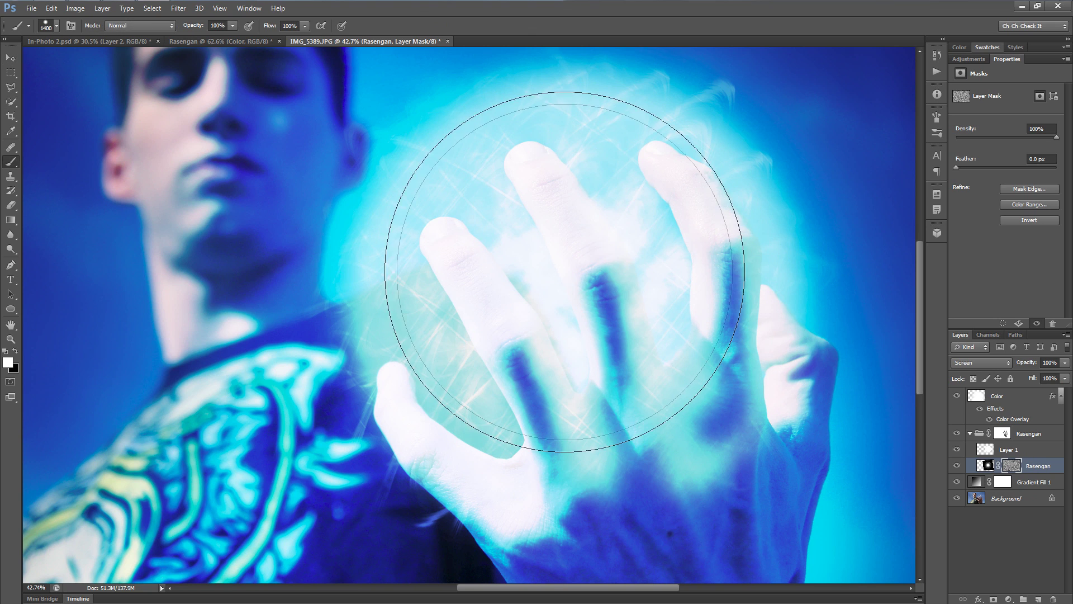
left_click(568, 280)
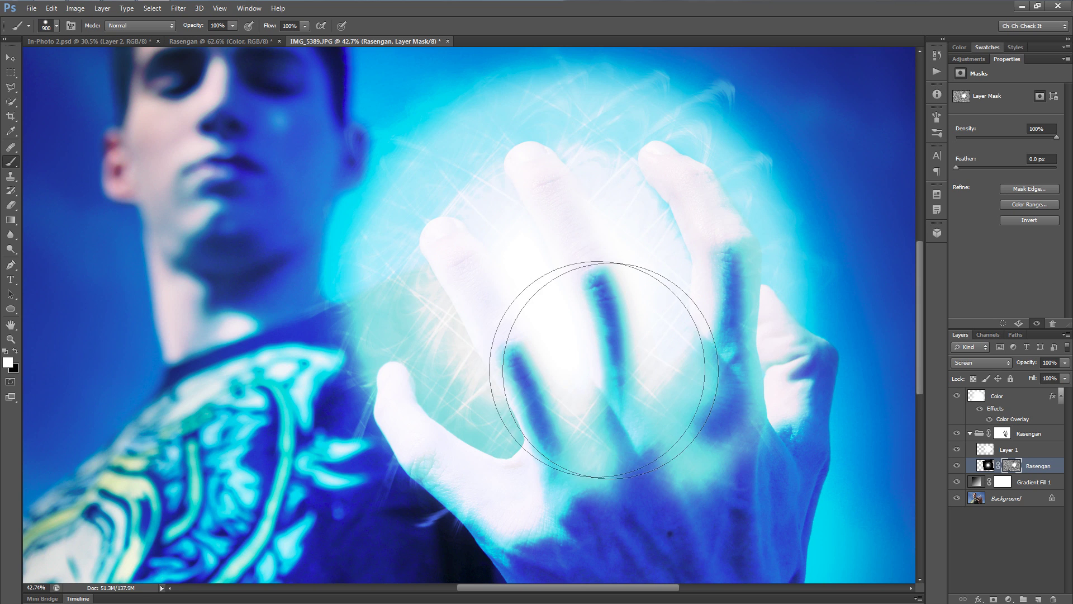
scroll(669, 372, "down", 5)
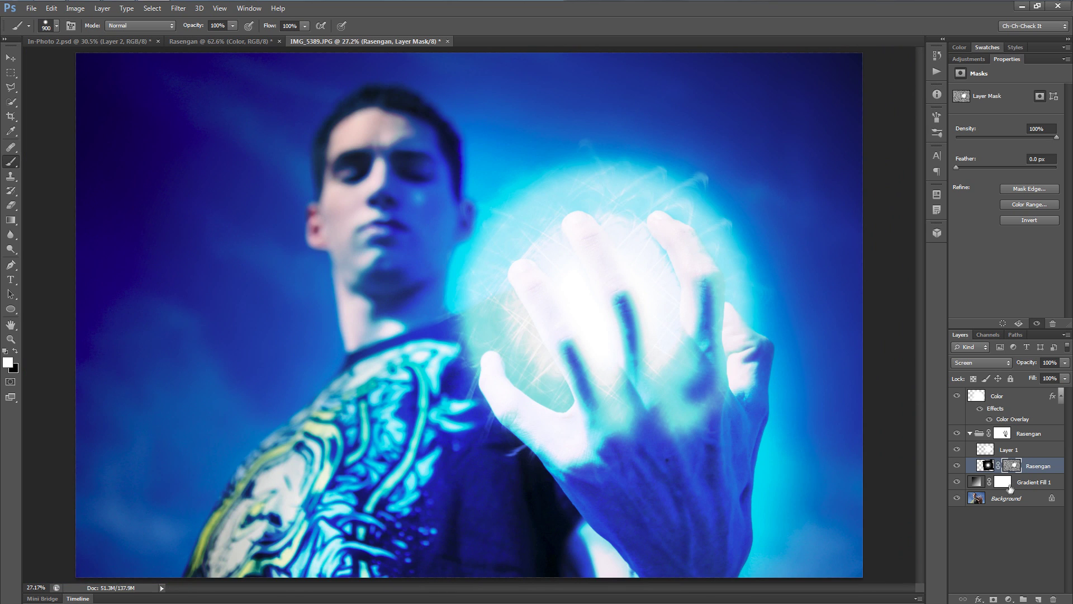
Step: Compare the energy ball with the Rasengan layer's cloud mask disabled and enabled, leaving the mask active
left_click(1011, 469, "shift")
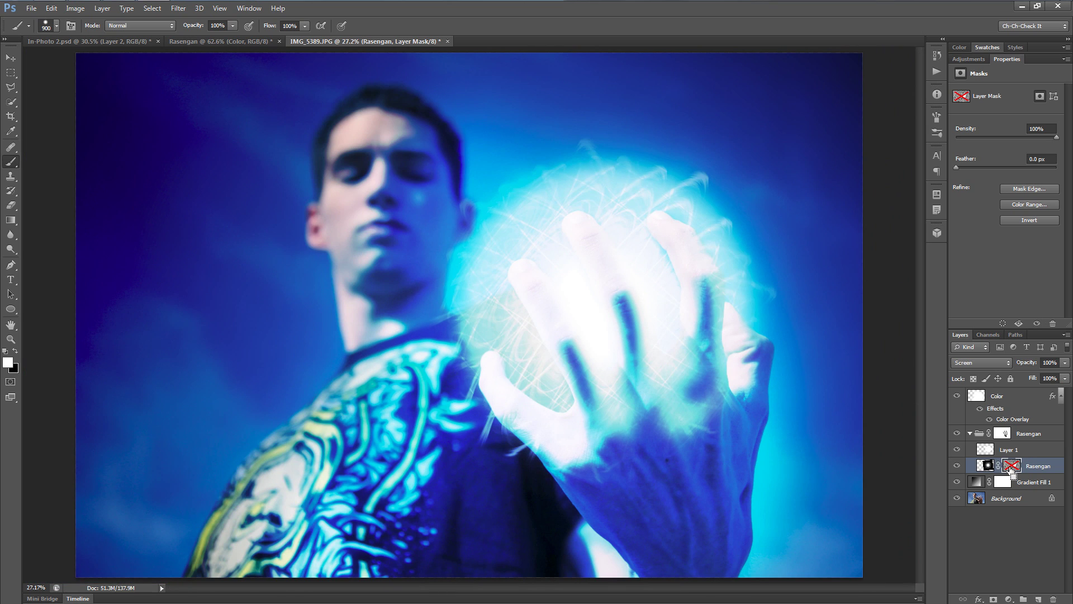
left_click(1012, 468, "shift")
left_click(1012, 467, "shift")
left_click(1012, 467, "shift")
left_click(1012, 469, "shift")
left_click(1012, 468, "shift")
left_click(1012, 469, "shift")
left_click(1015, 470, "shift")
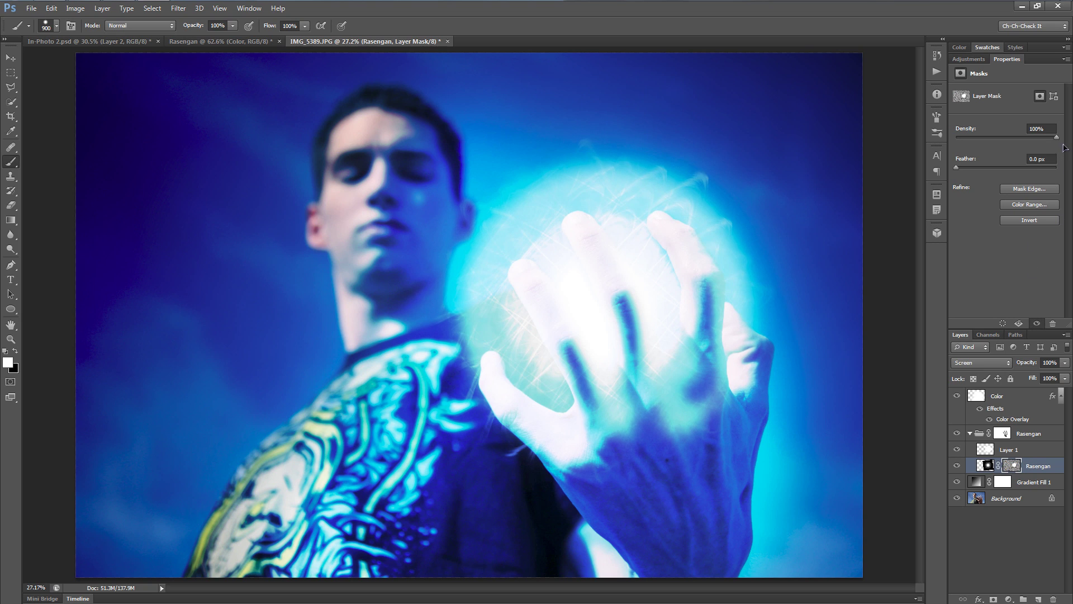
Step: Reduce the Rasengan layer mask's density to 54% and collapse the effects list of the Color layer
left_click_drag(1053, 139, 1009, 146)
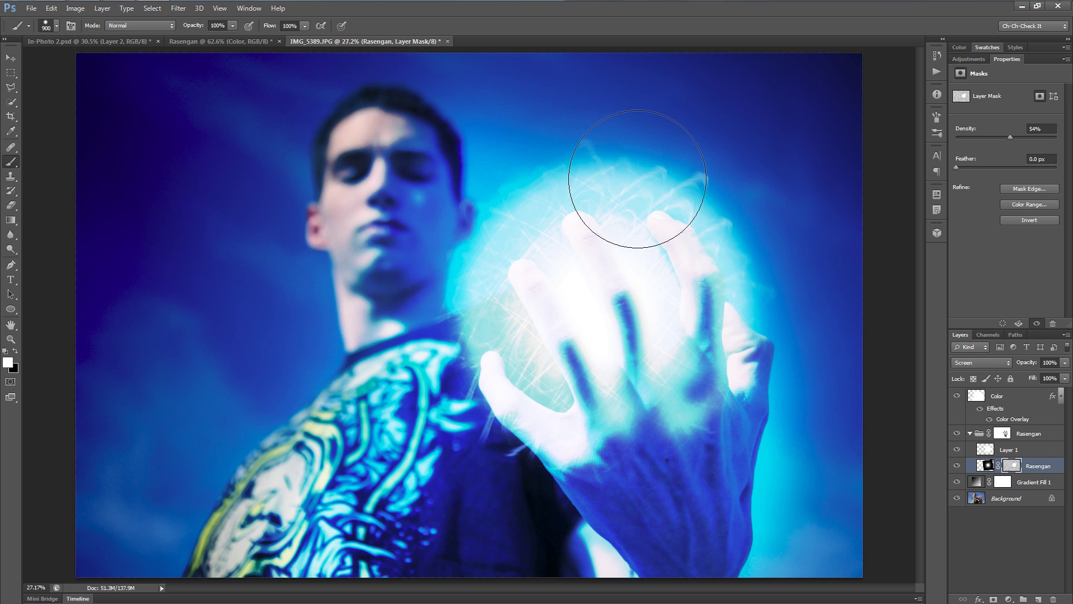
key("v")
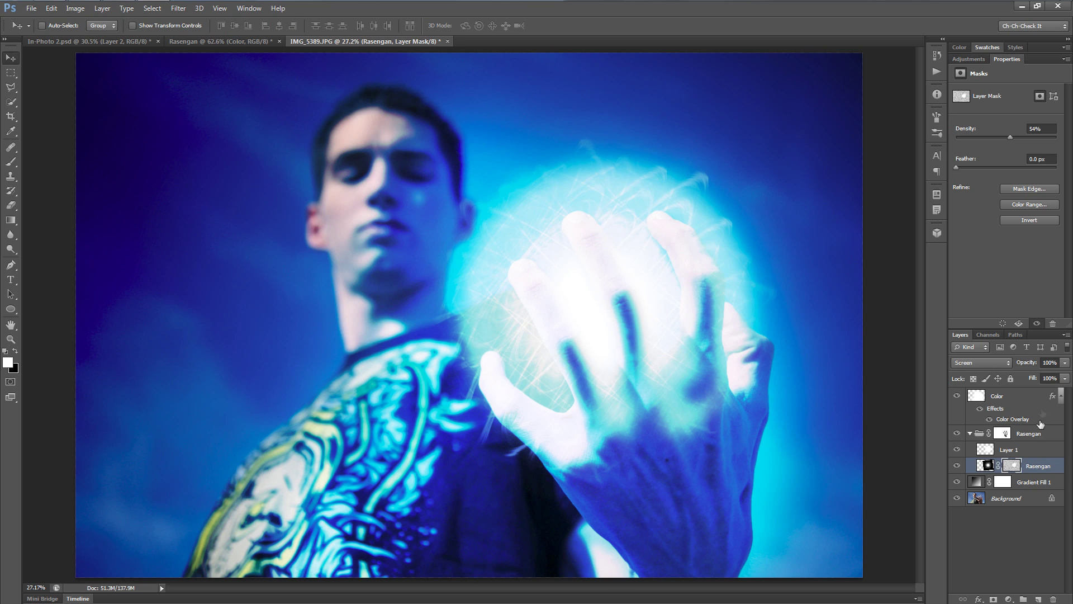
left_click(1011, 398)
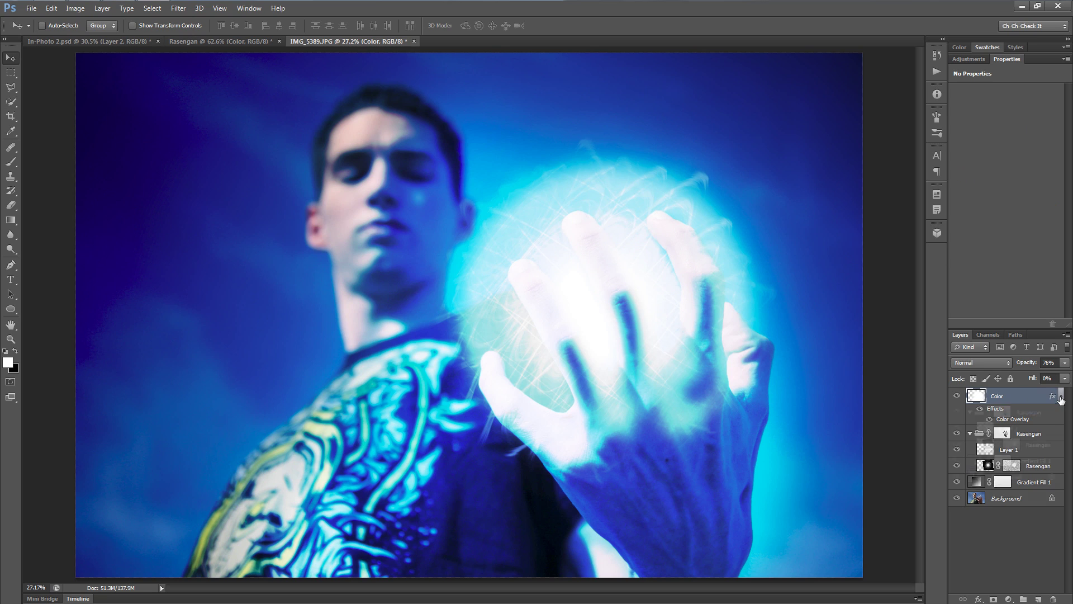
left_click(1061, 397)
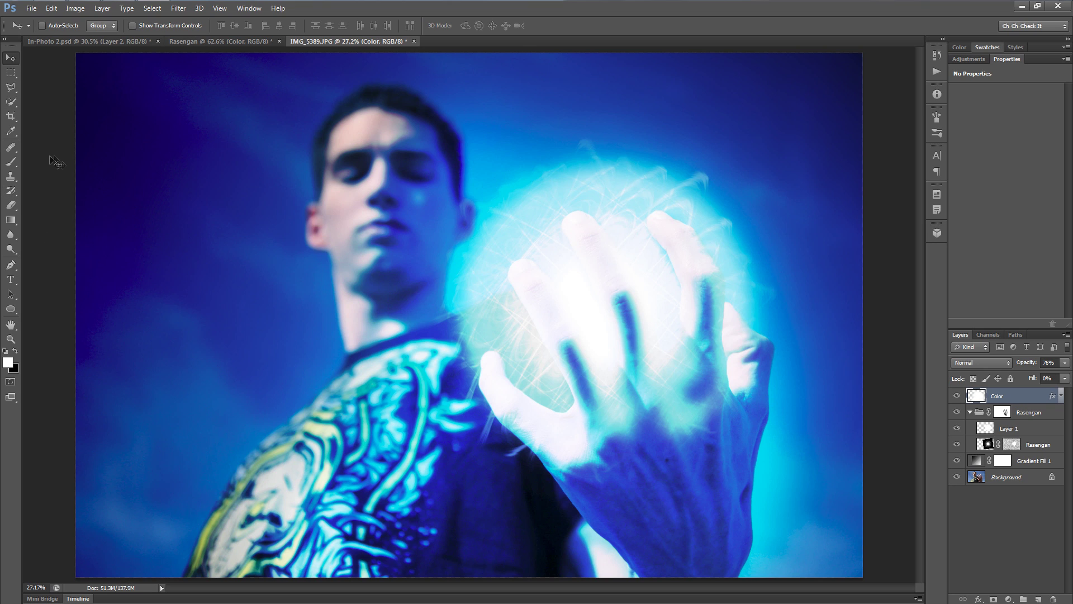
Step: Crop the composite to a 16 x 9 ratio at full image width, keeping the cropped pixels
left_click(11, 117)
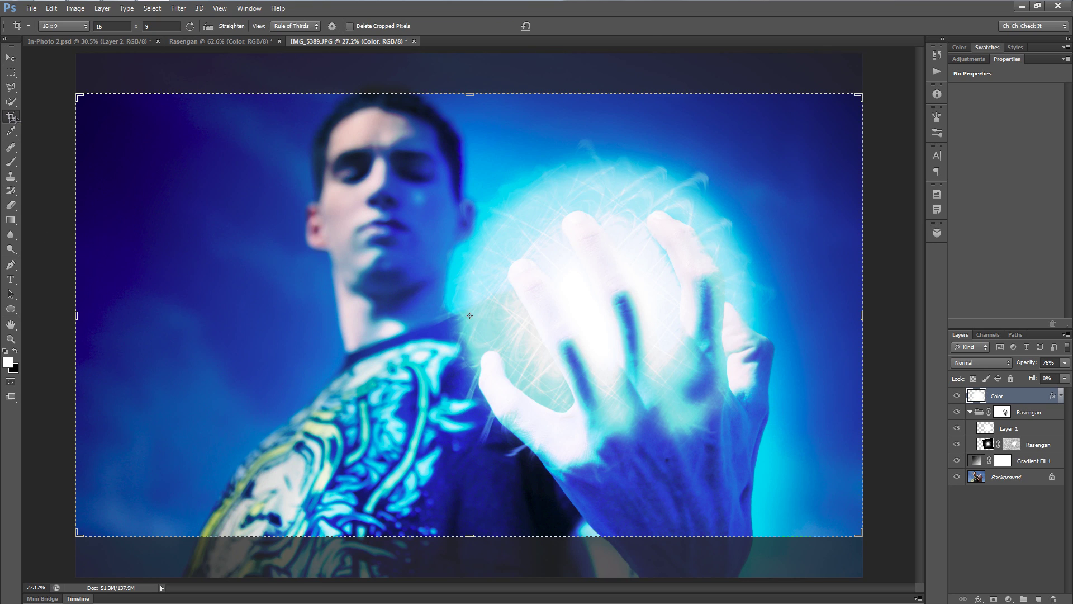
left_click(73, 26)
left_click(79, 121)
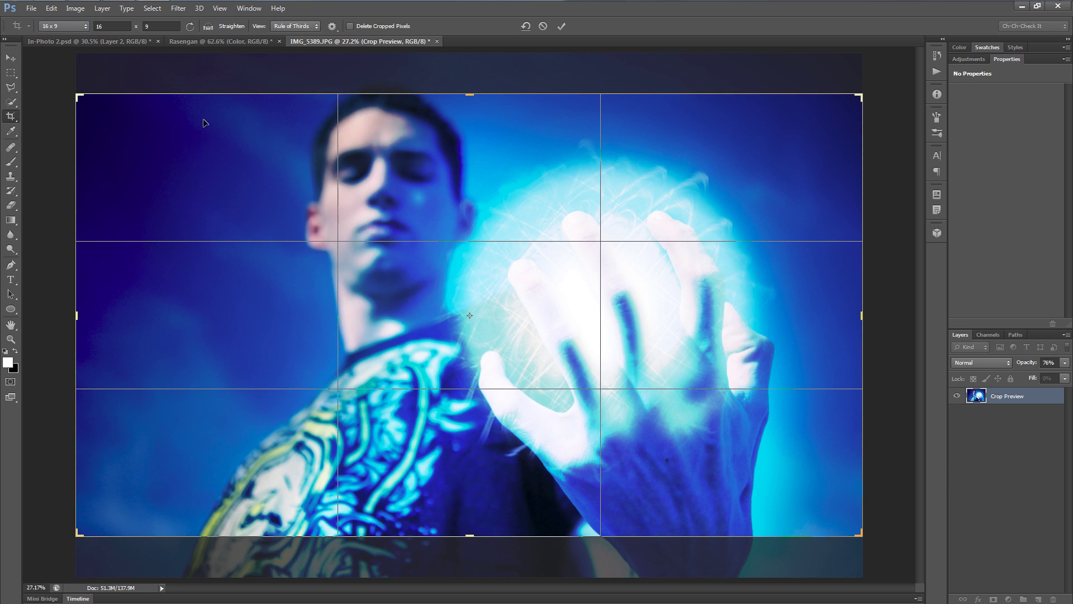
left_click(561, 26)
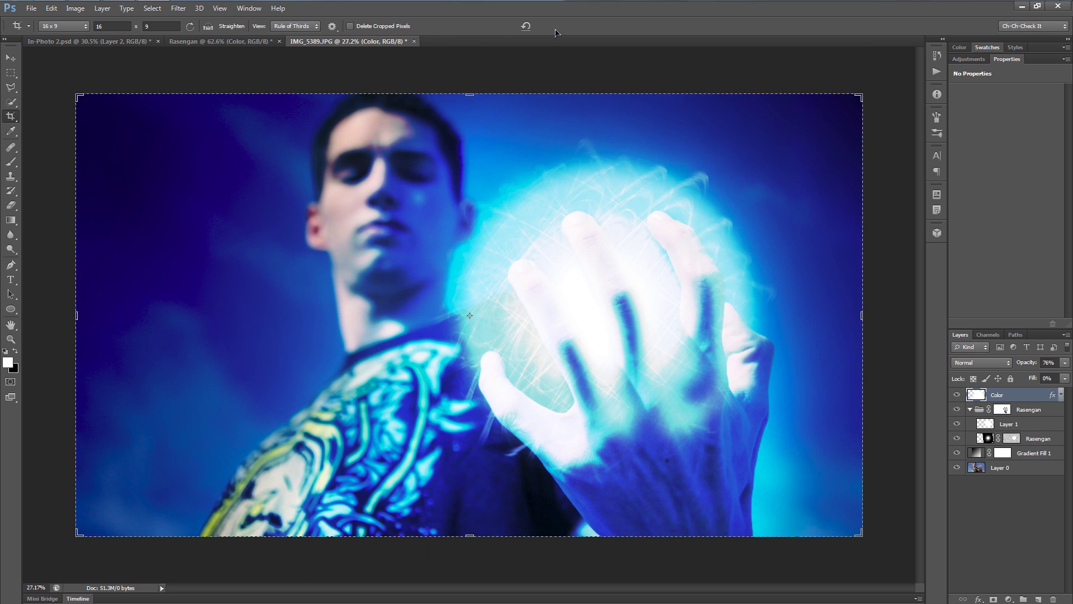
key("v")
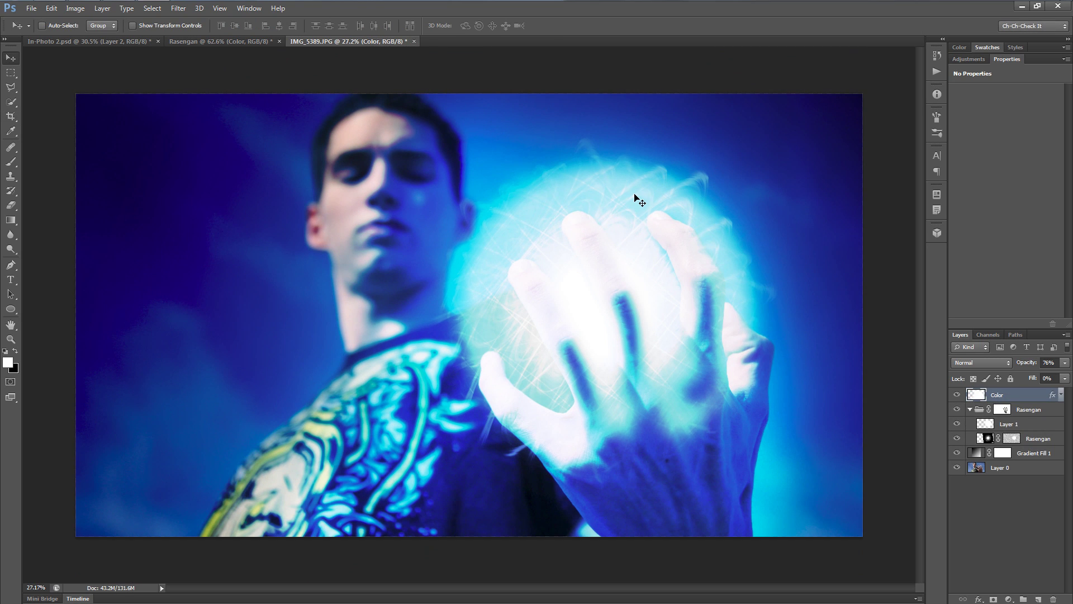
Step: Show the composite full screen without the interface and fit it to the screen
key("f")
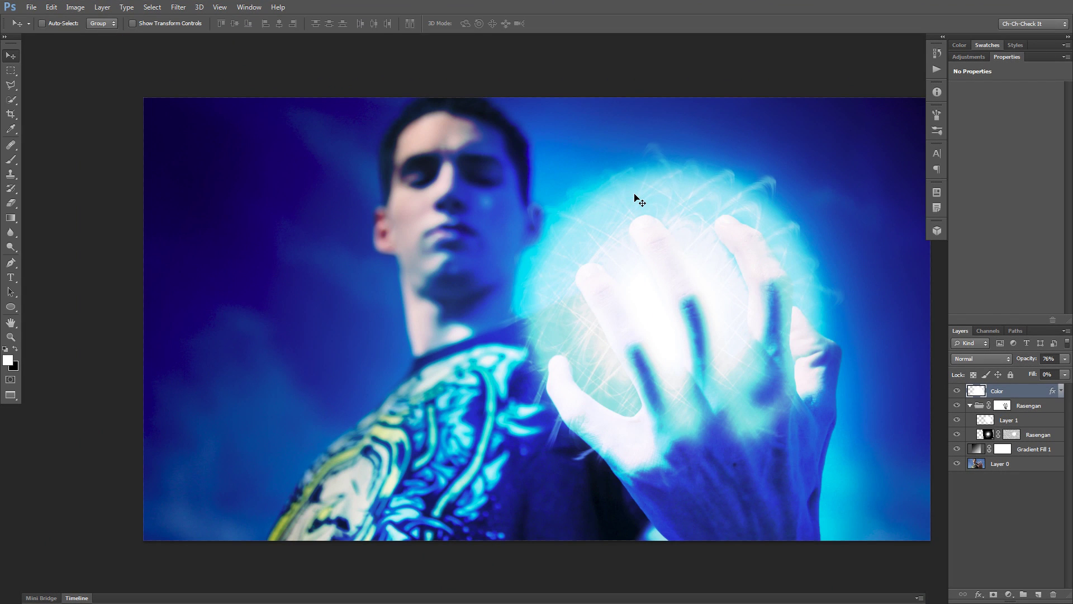
key("f")
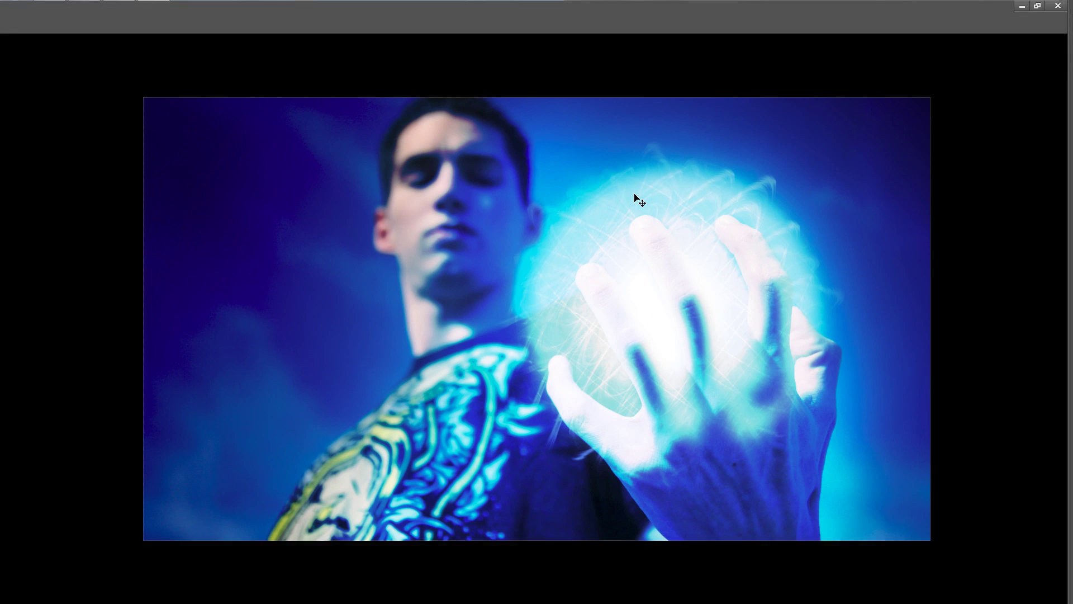
key("ctrl+0")
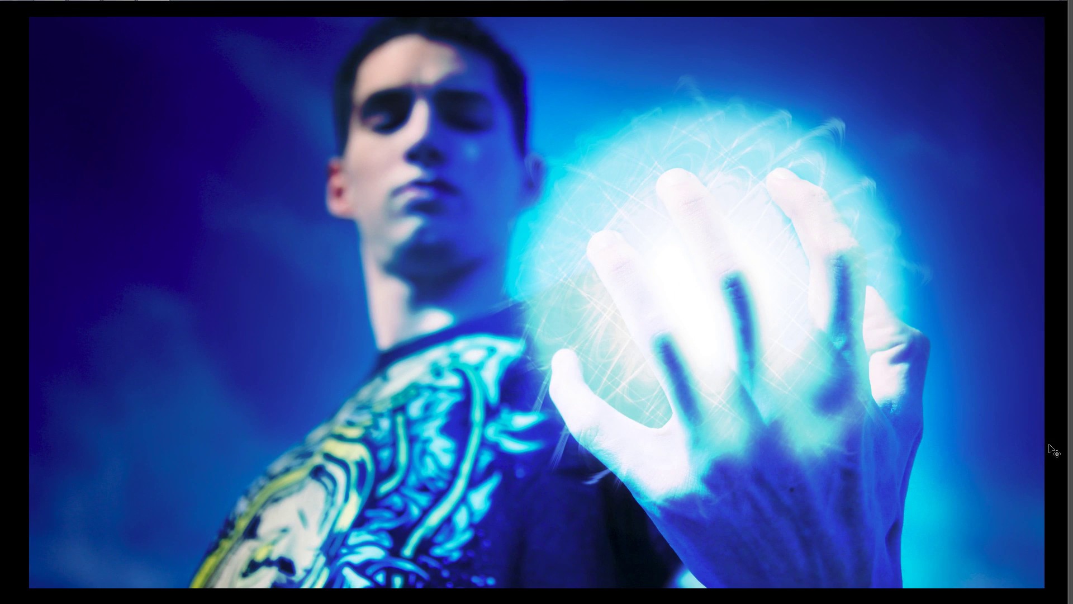